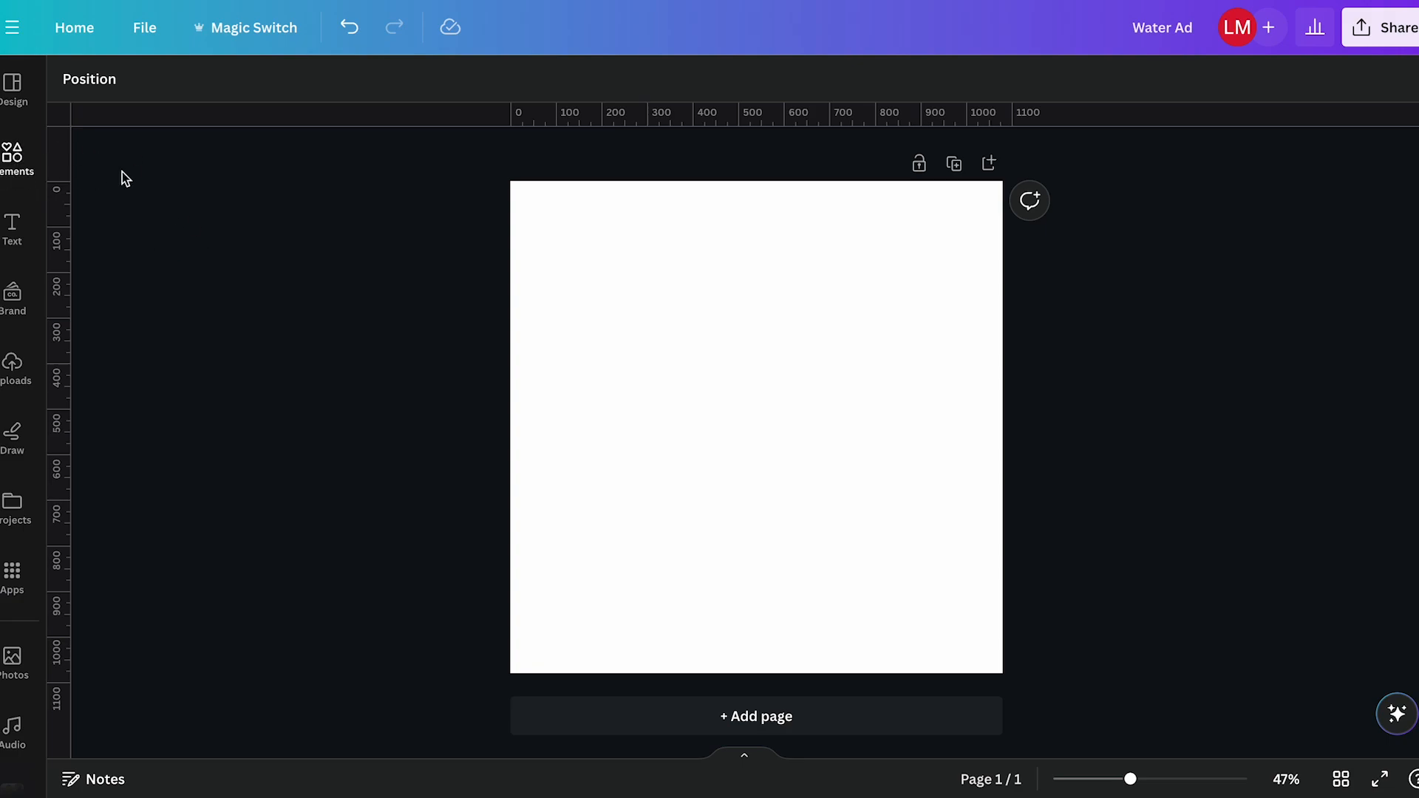
Step: Search the elements library for "woman drinking water after run"
left_click(13, 159)
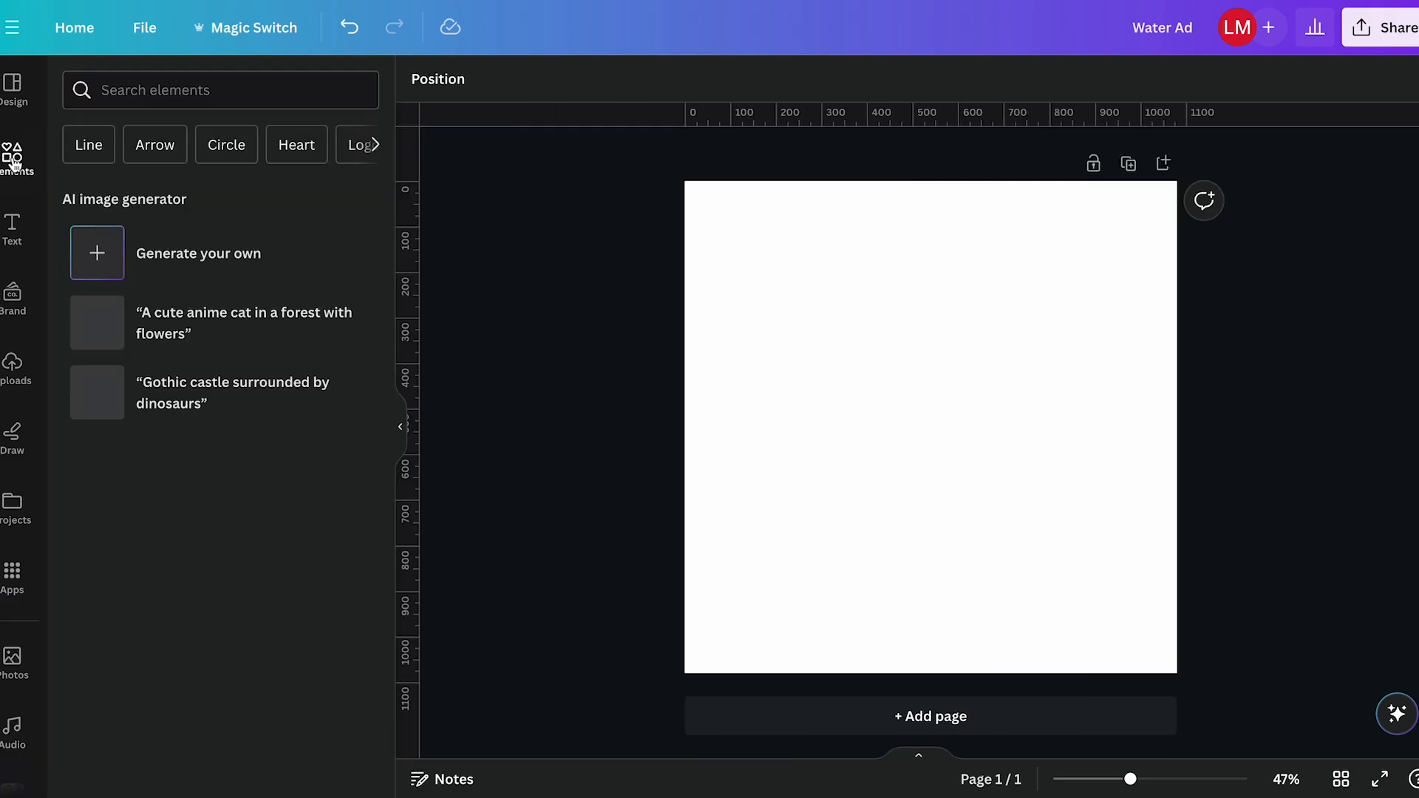
left_click(190, 93)
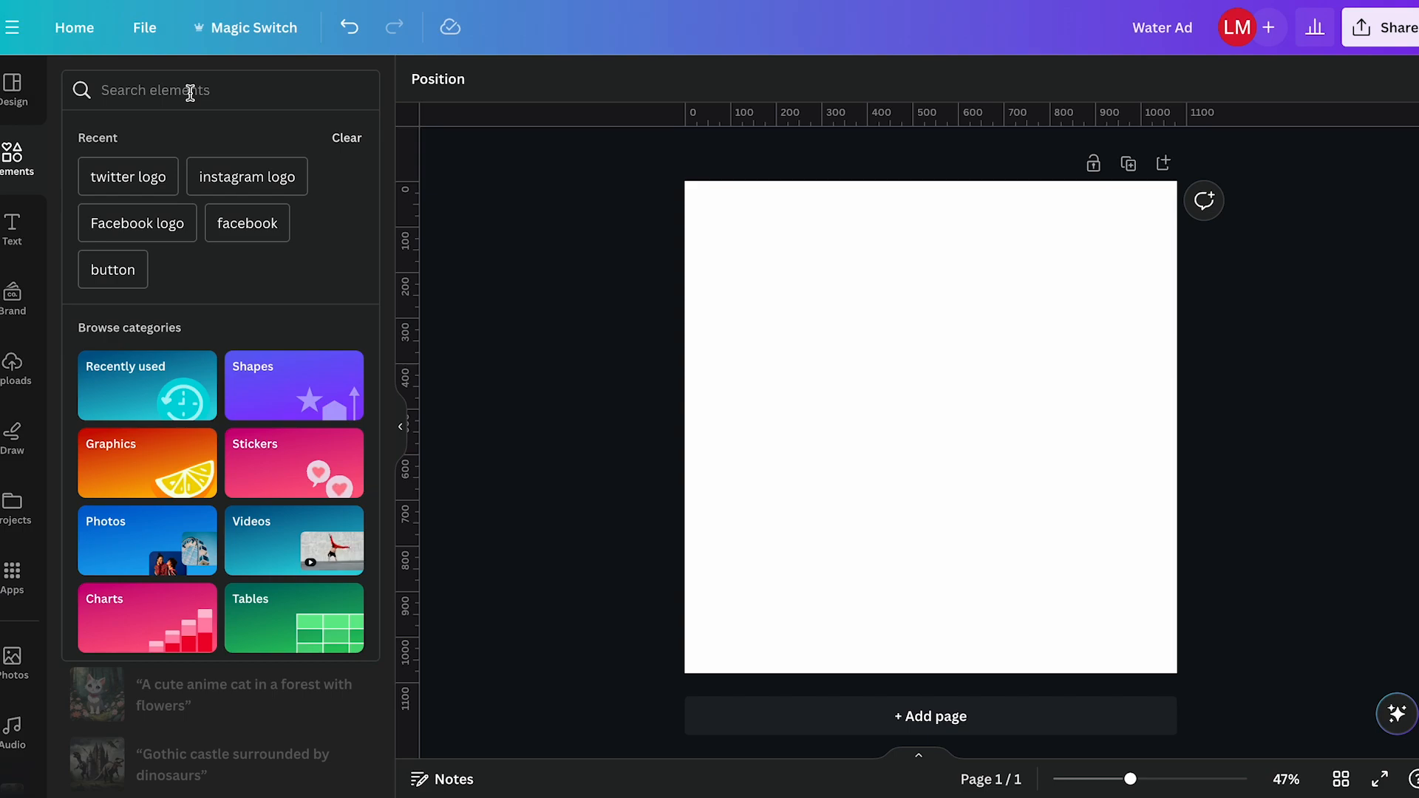
type("ri")
key("BackSpace")
key("BackSpace")
type("woman")
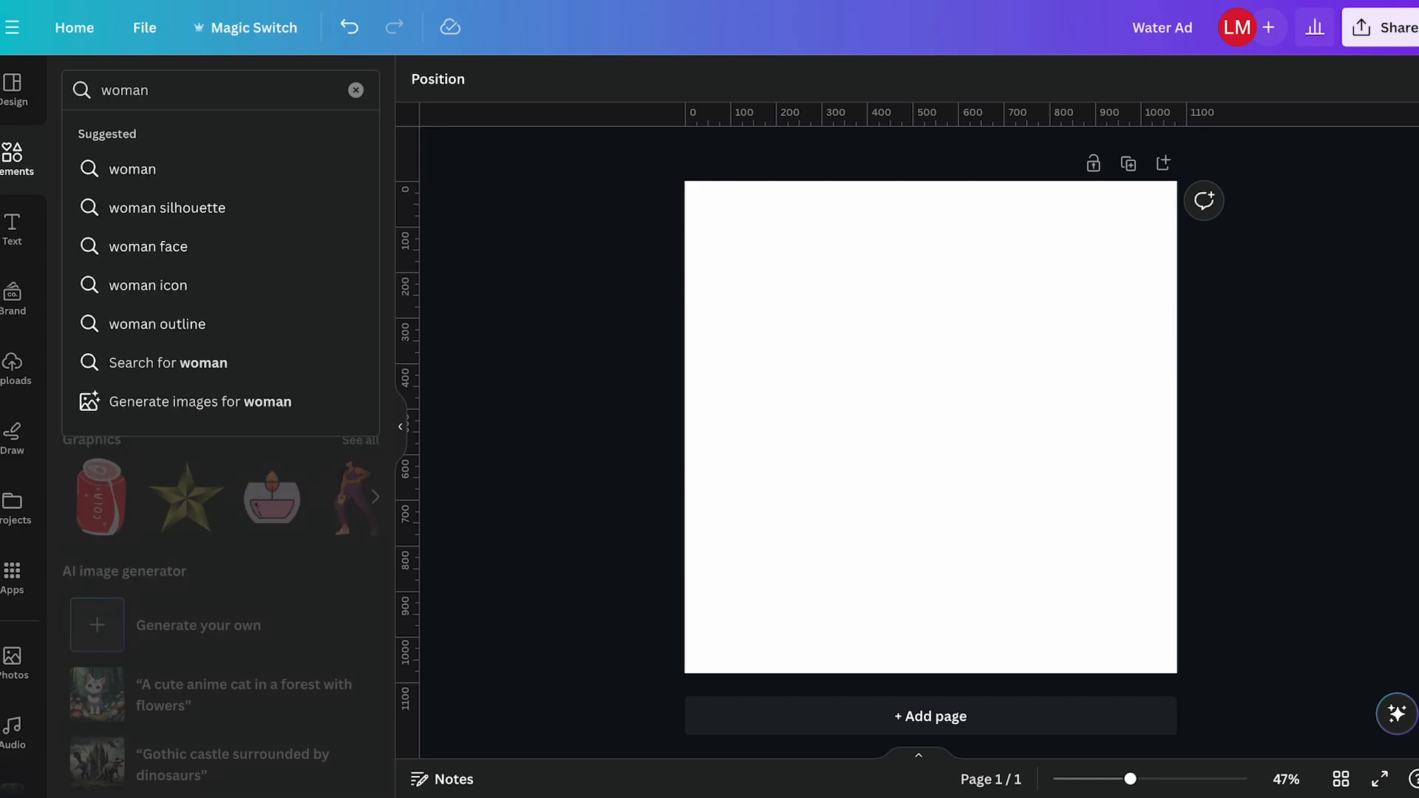
type(" drinkin")
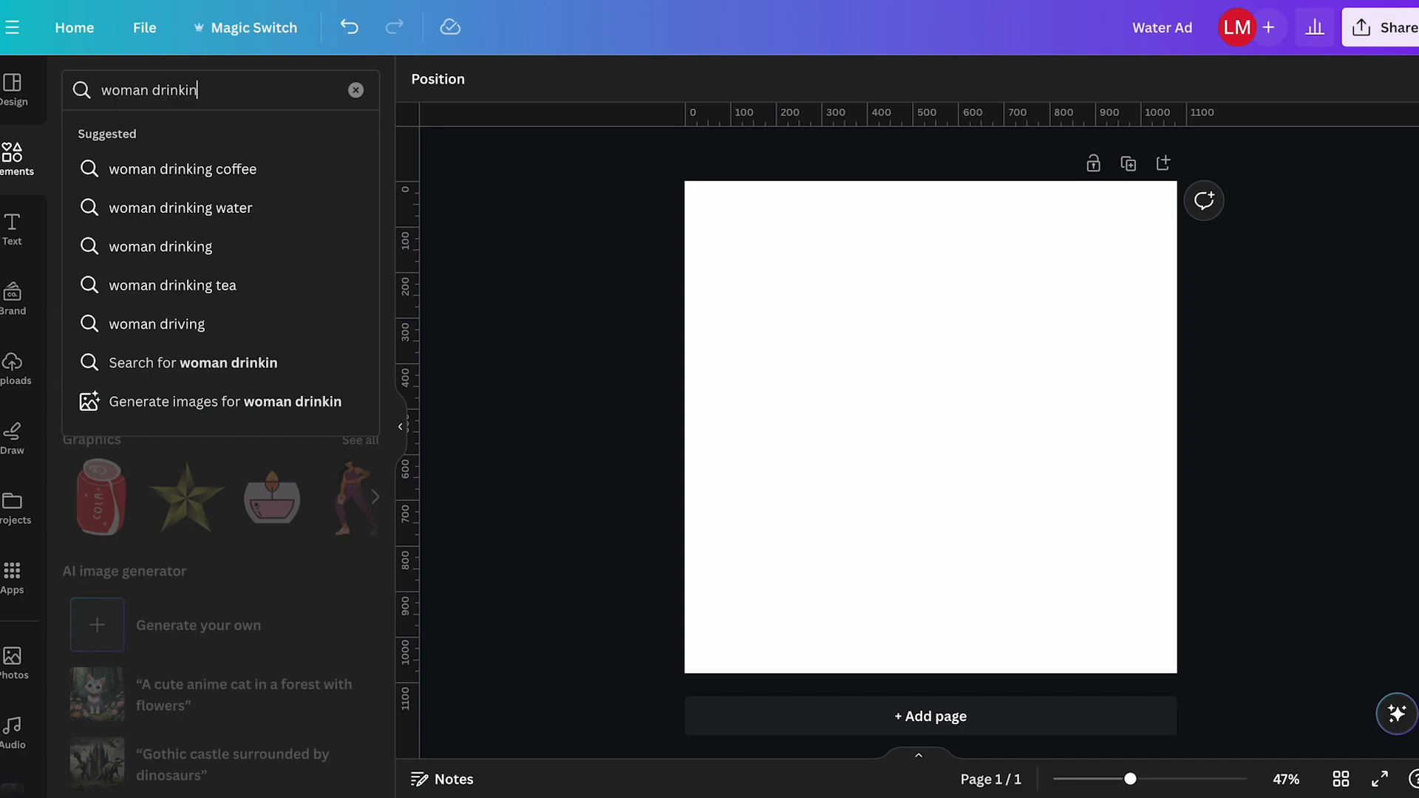
type("g wat")
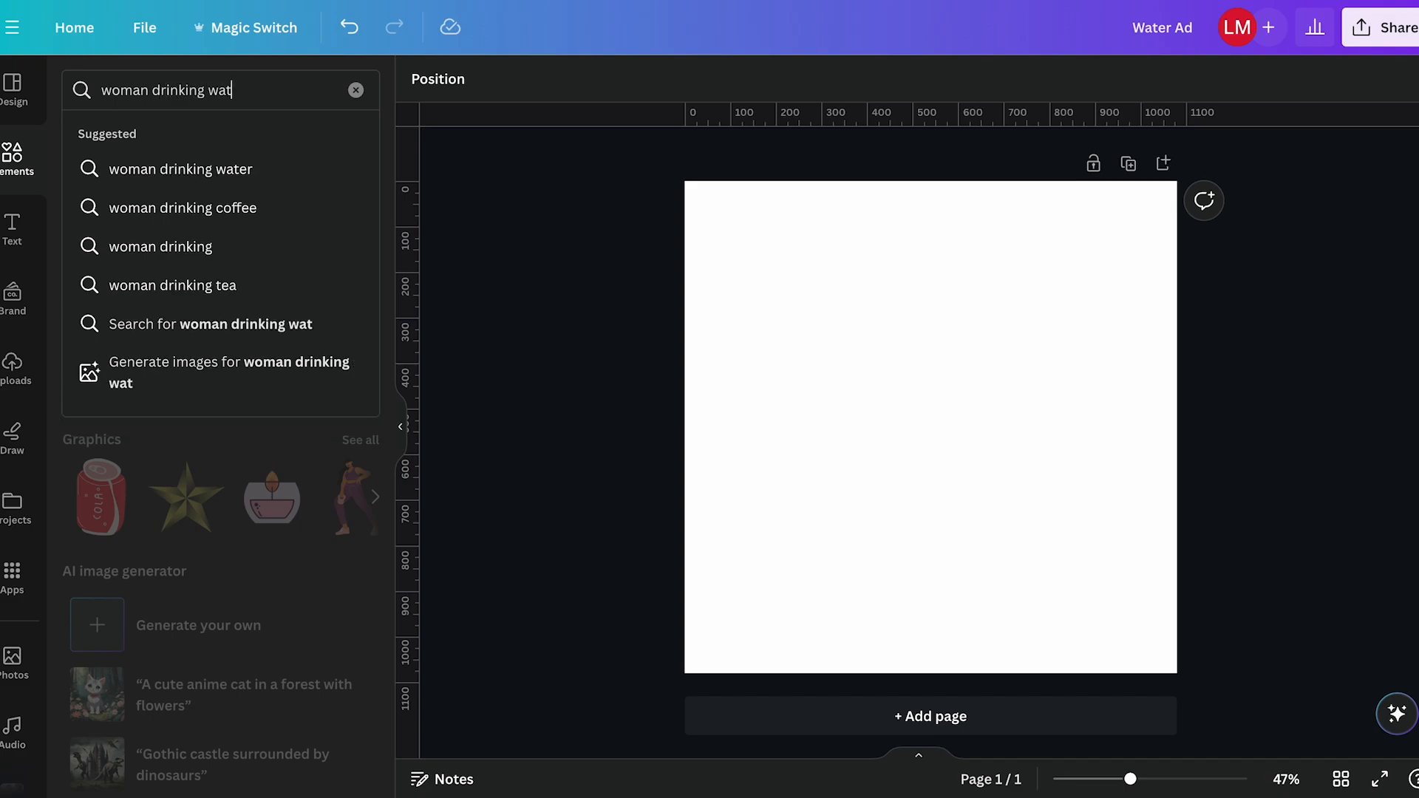
type("er ater a")
key("BackSpace")
key("BackSpace")
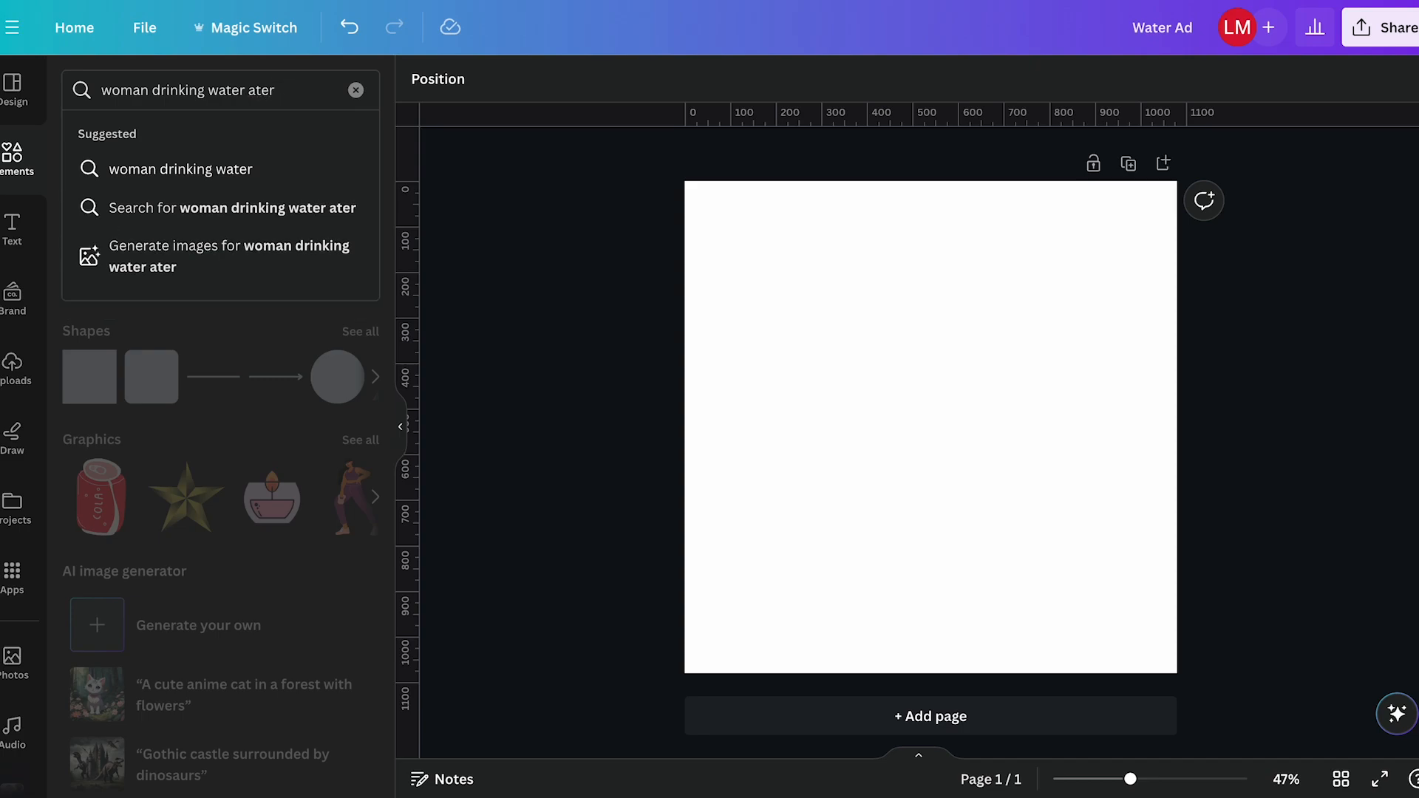
type("fter run")
key("Return")
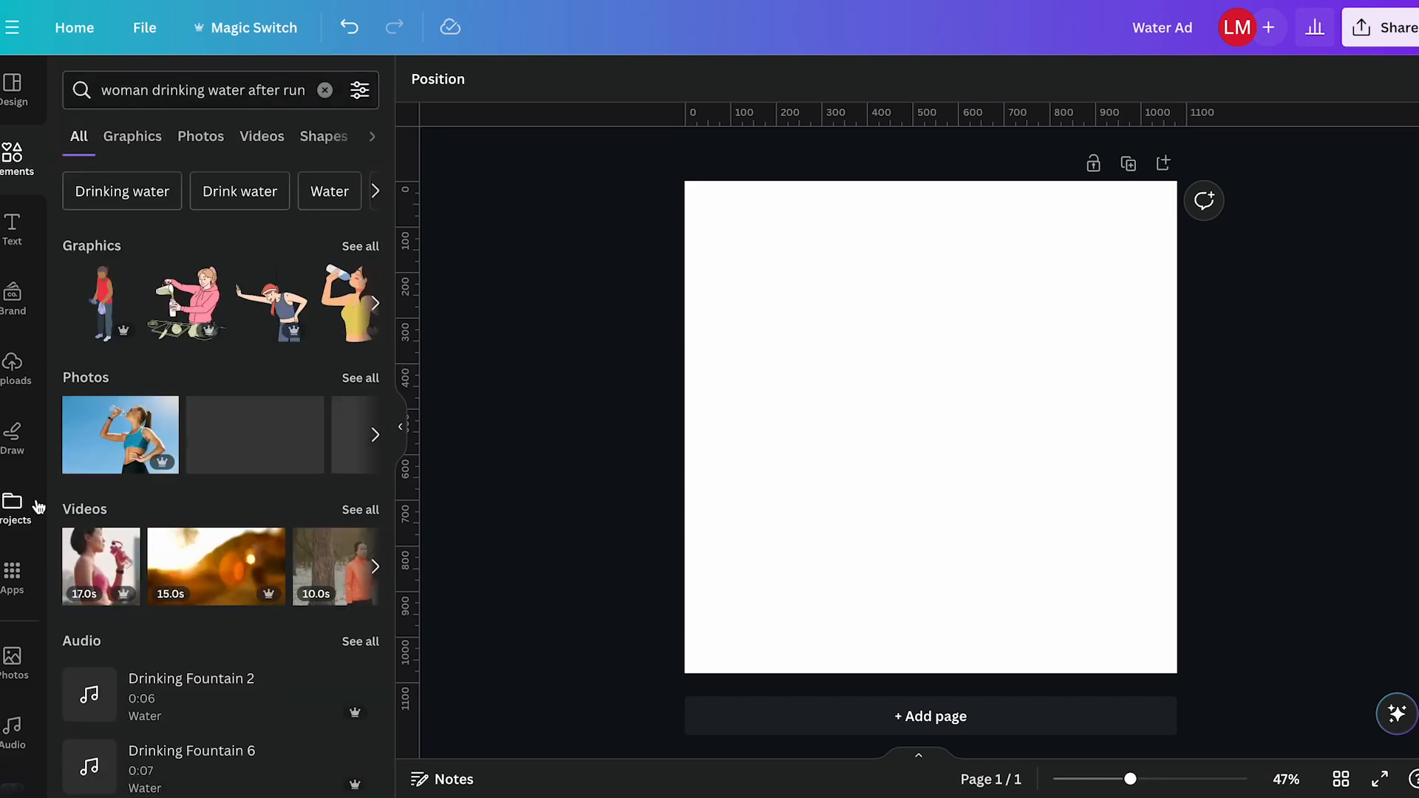
Step: Insert the photo of the woman in a blue top drinking against a blue sky and remove its background
left_click(98, 450)
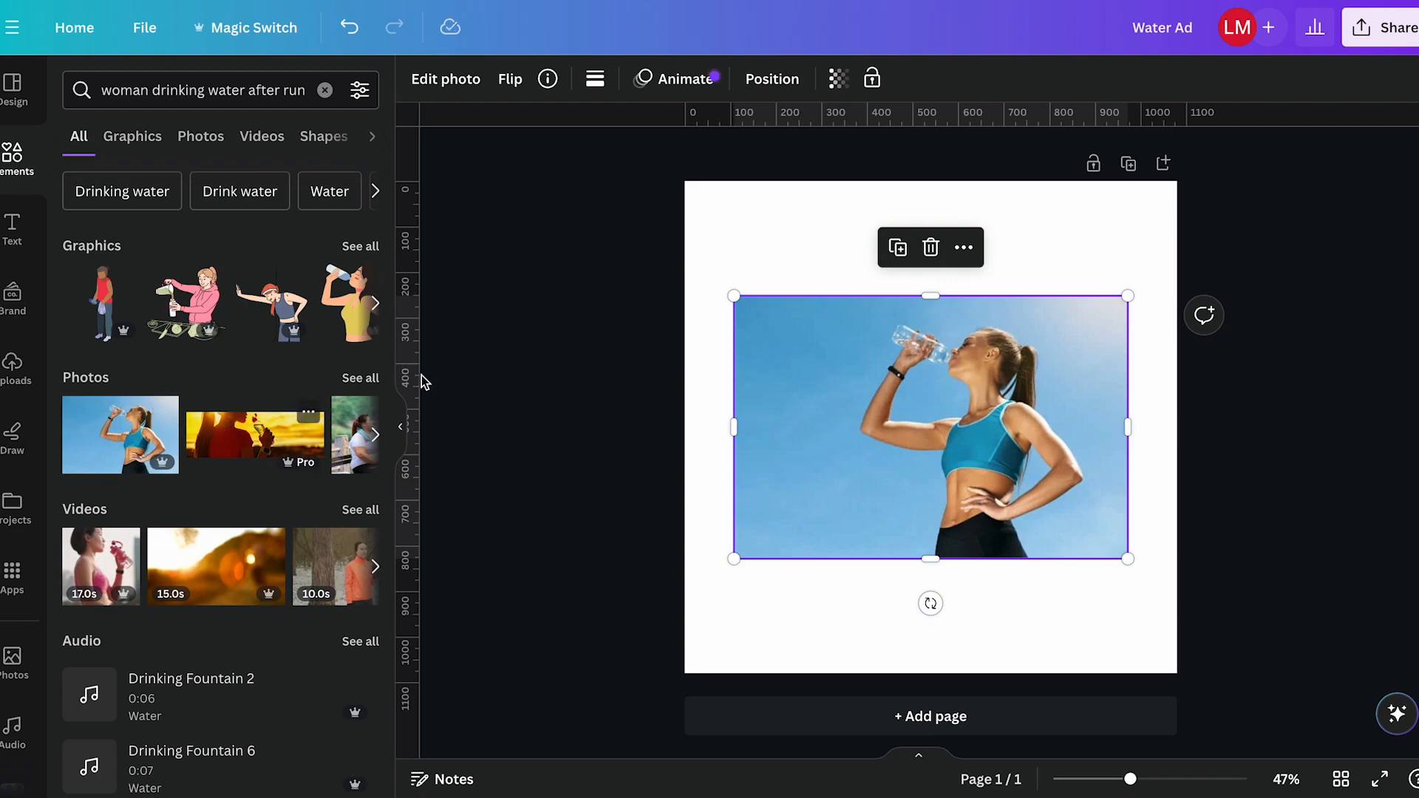
left_click(999, 414)
mouse_move(999, 416)
left_mouse_down()
mouse_move(998, 393)
mouse_move(996, 408)
left_mouse_up()
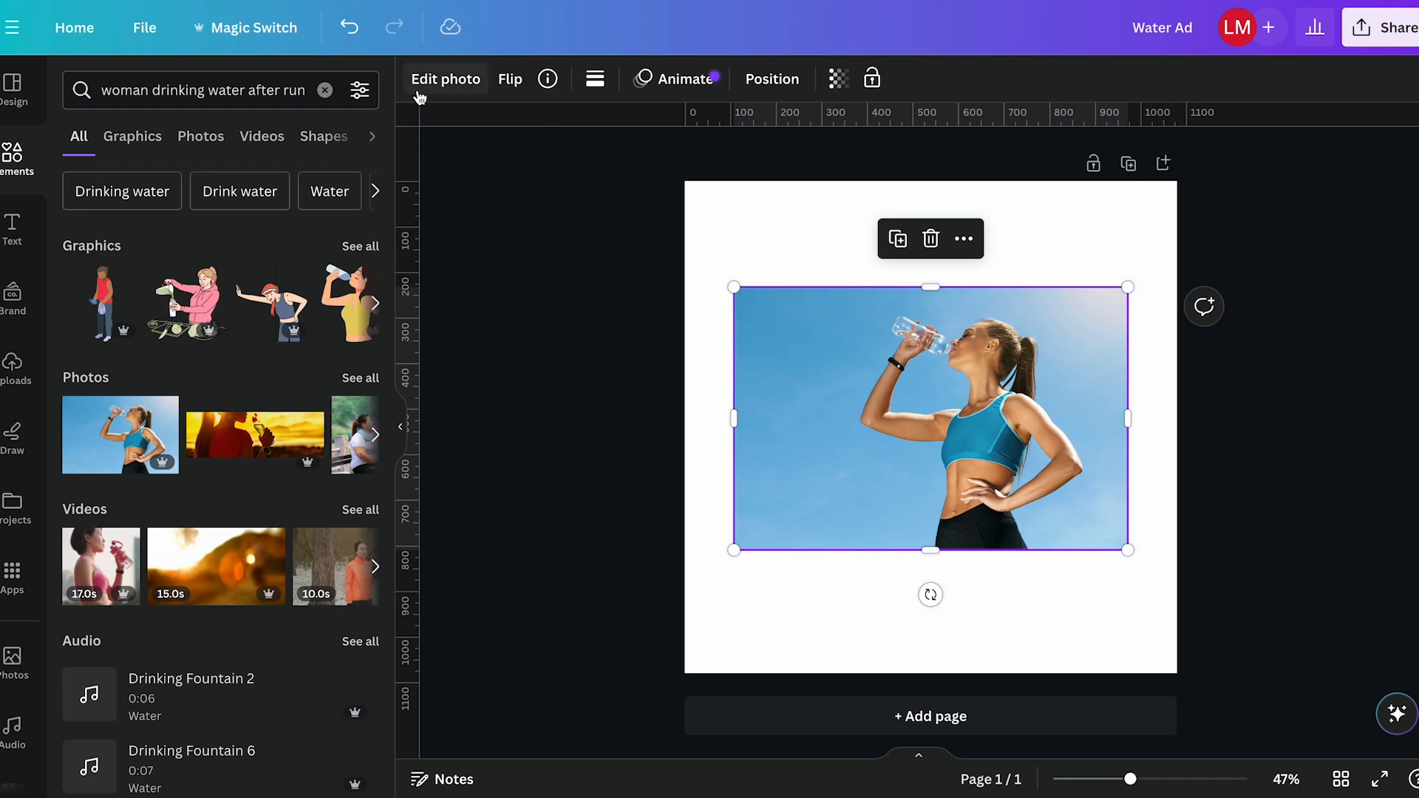
left_click(443, 79)
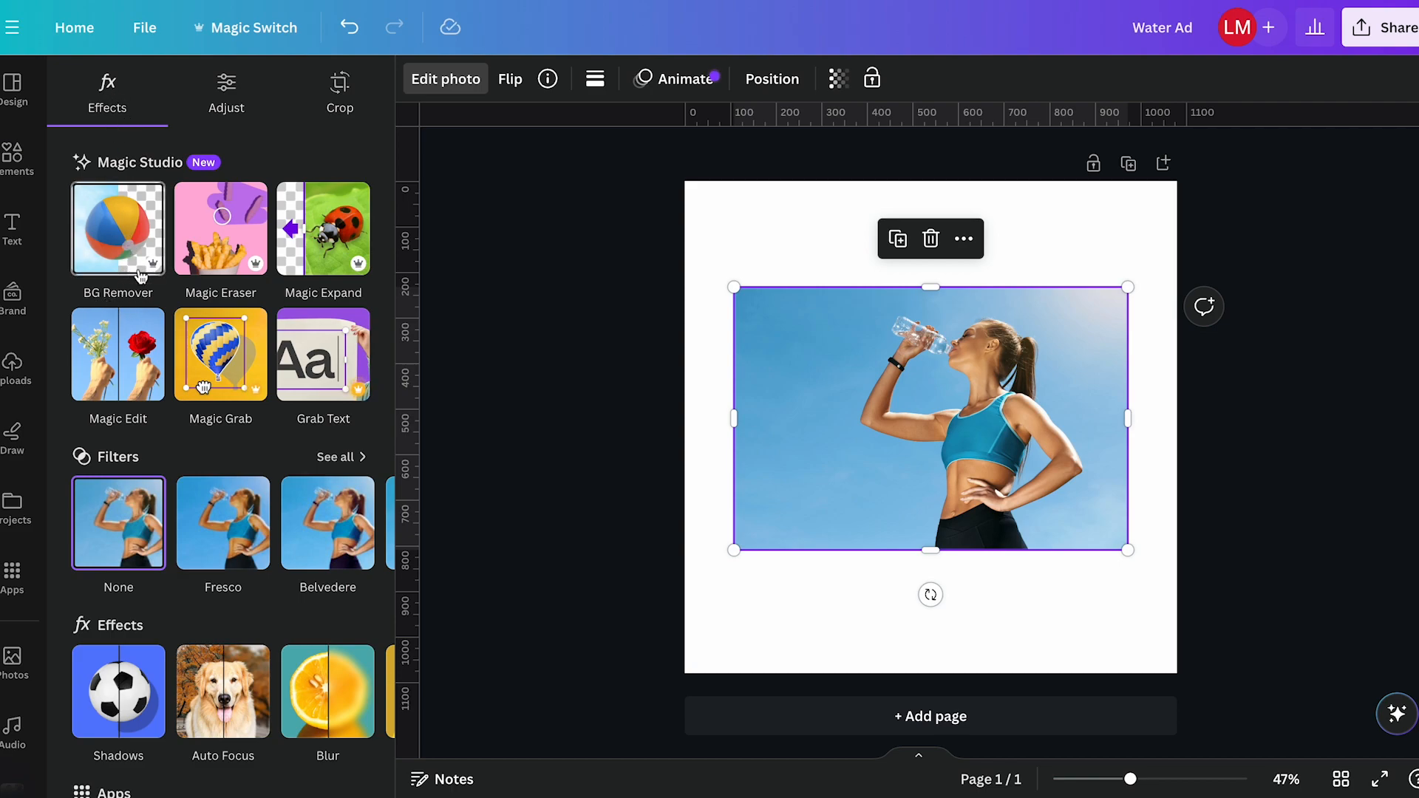
left_click(124, 232)
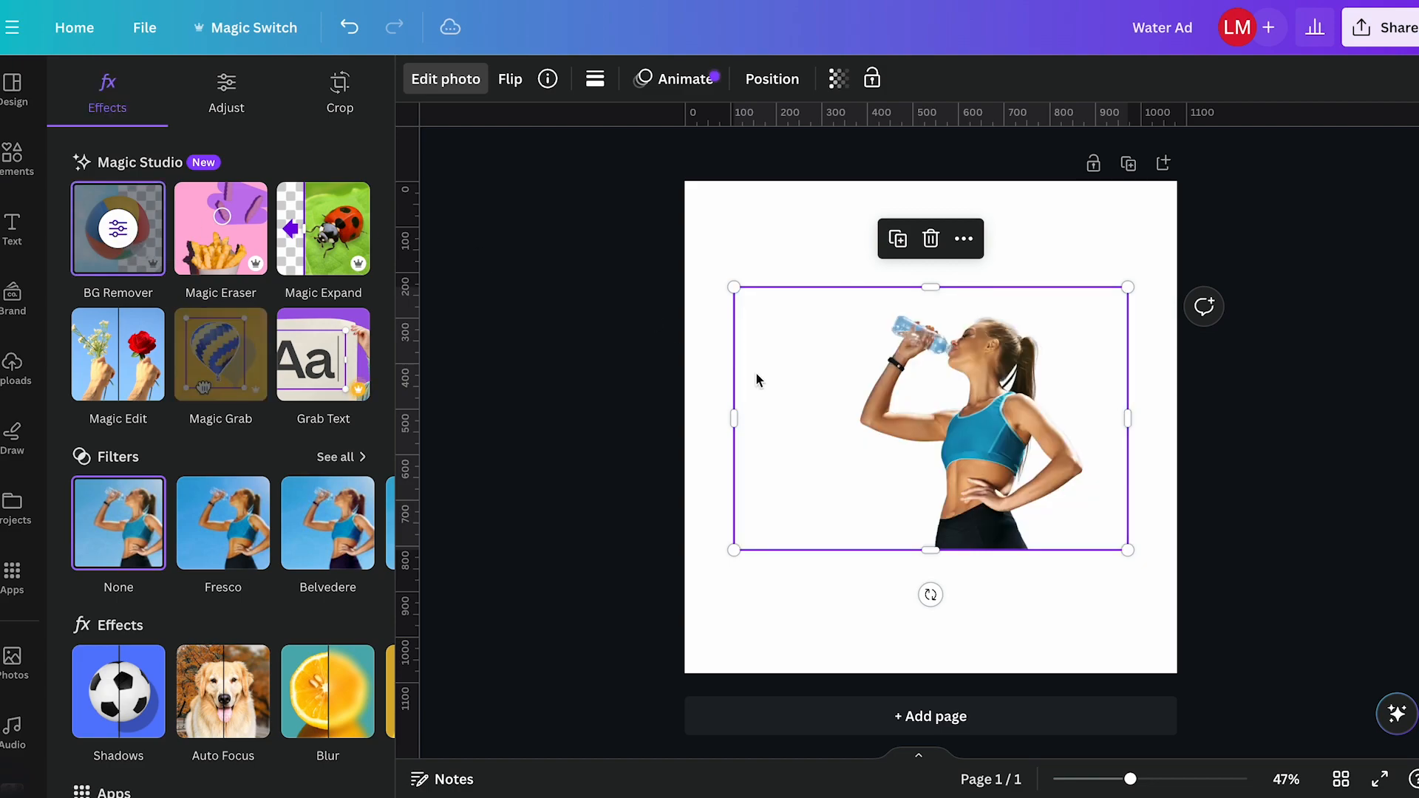
Step: Crop the woman's photo closely around her figure, to about 518 by 528 px
left_click_drag(732, 415, 844, 386)
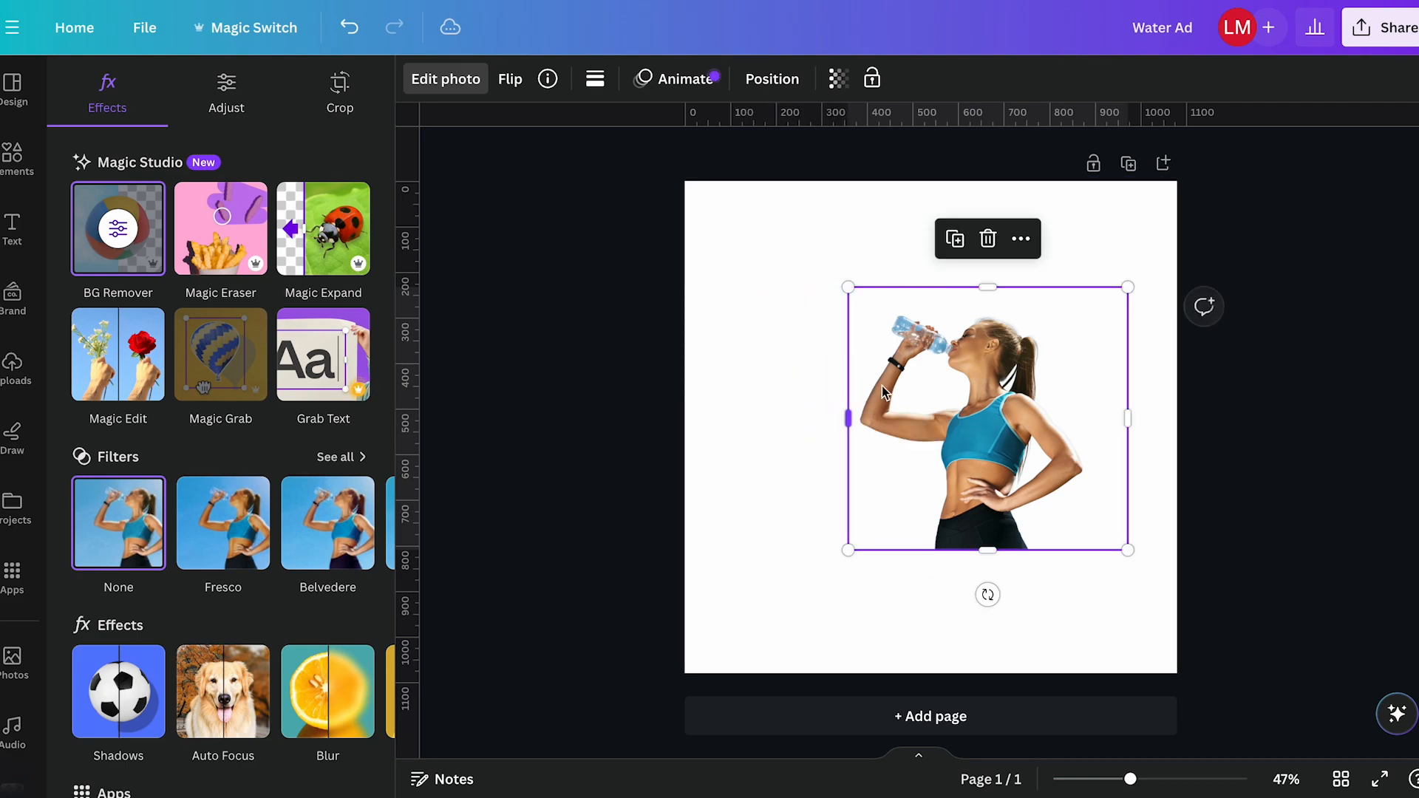
left_click_drag(1128, 412, 1089, 414)
left_click_drag(971, 284, 969, 310)
left_click_drag(845, 437, 848, 437)
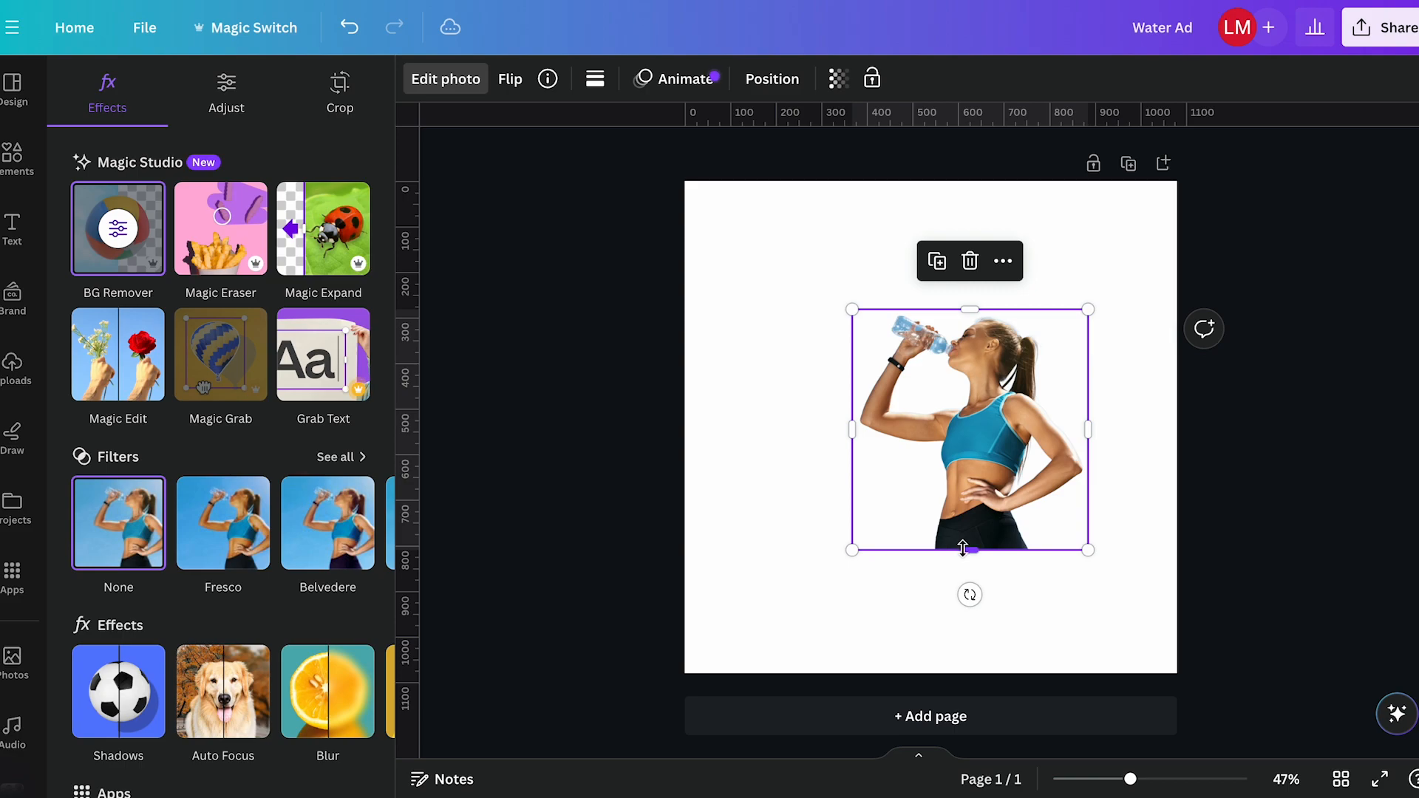
left_click(1123, 349)
left_click(1068, 362)
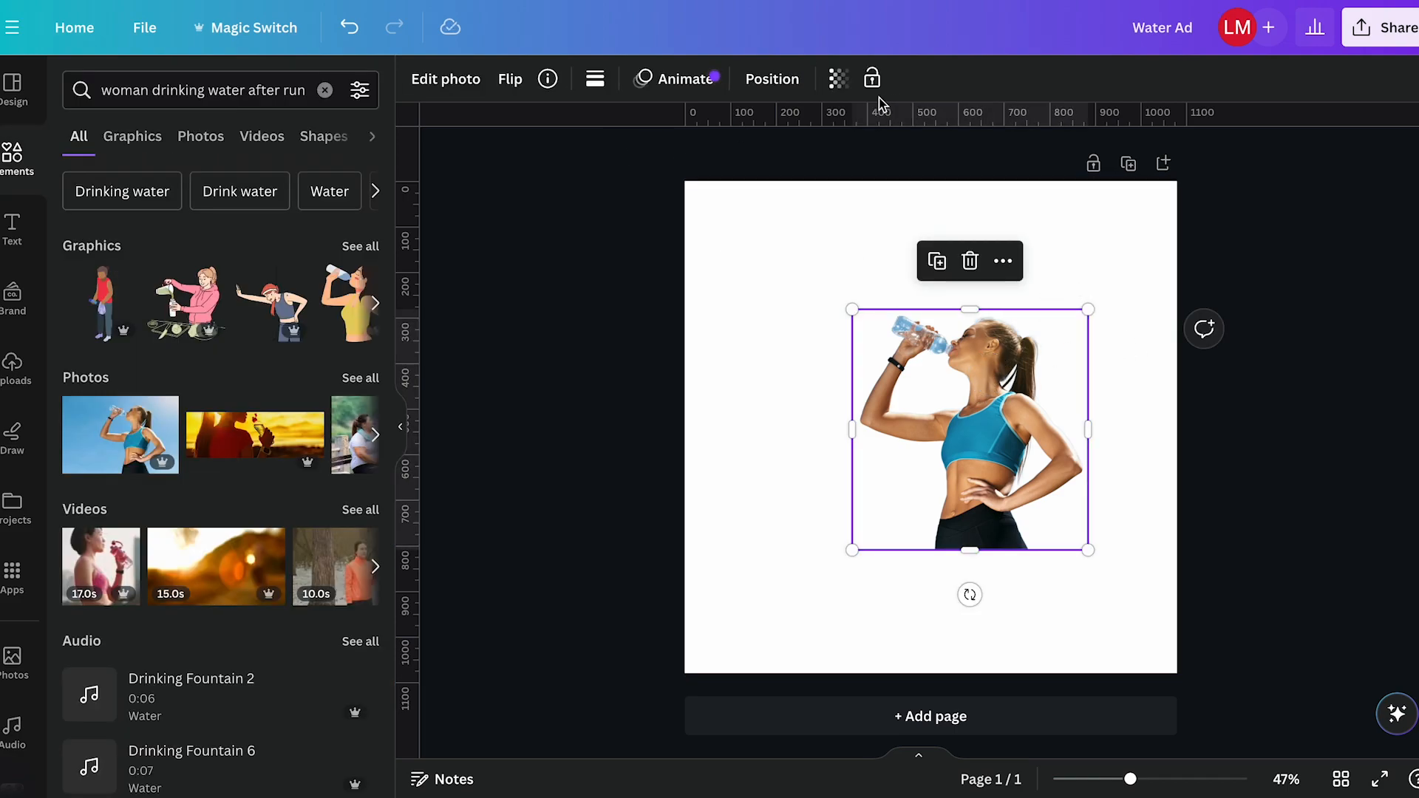
Step: Align the woman's photo to the middle and center of the page
left_click(773, 80)
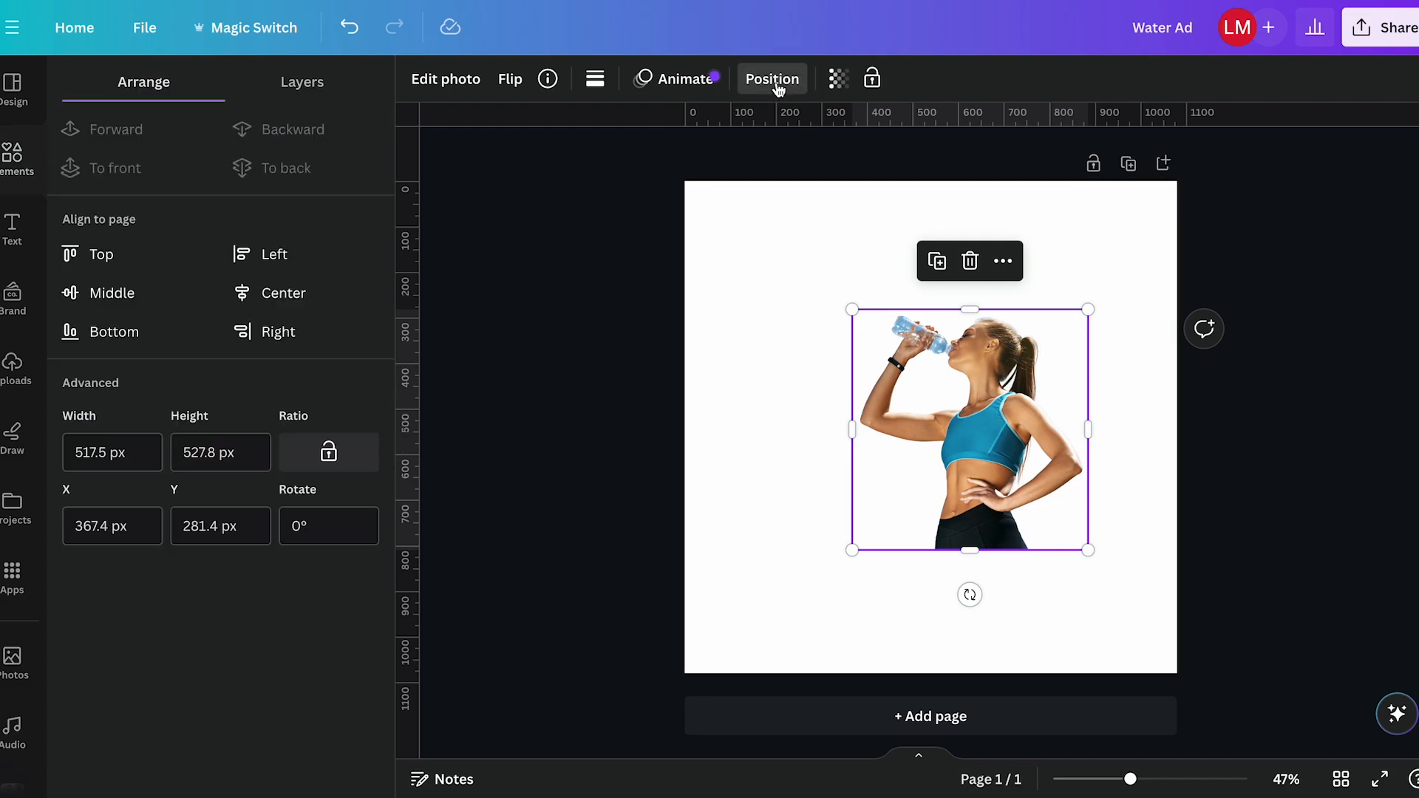
left_click(99, 300)
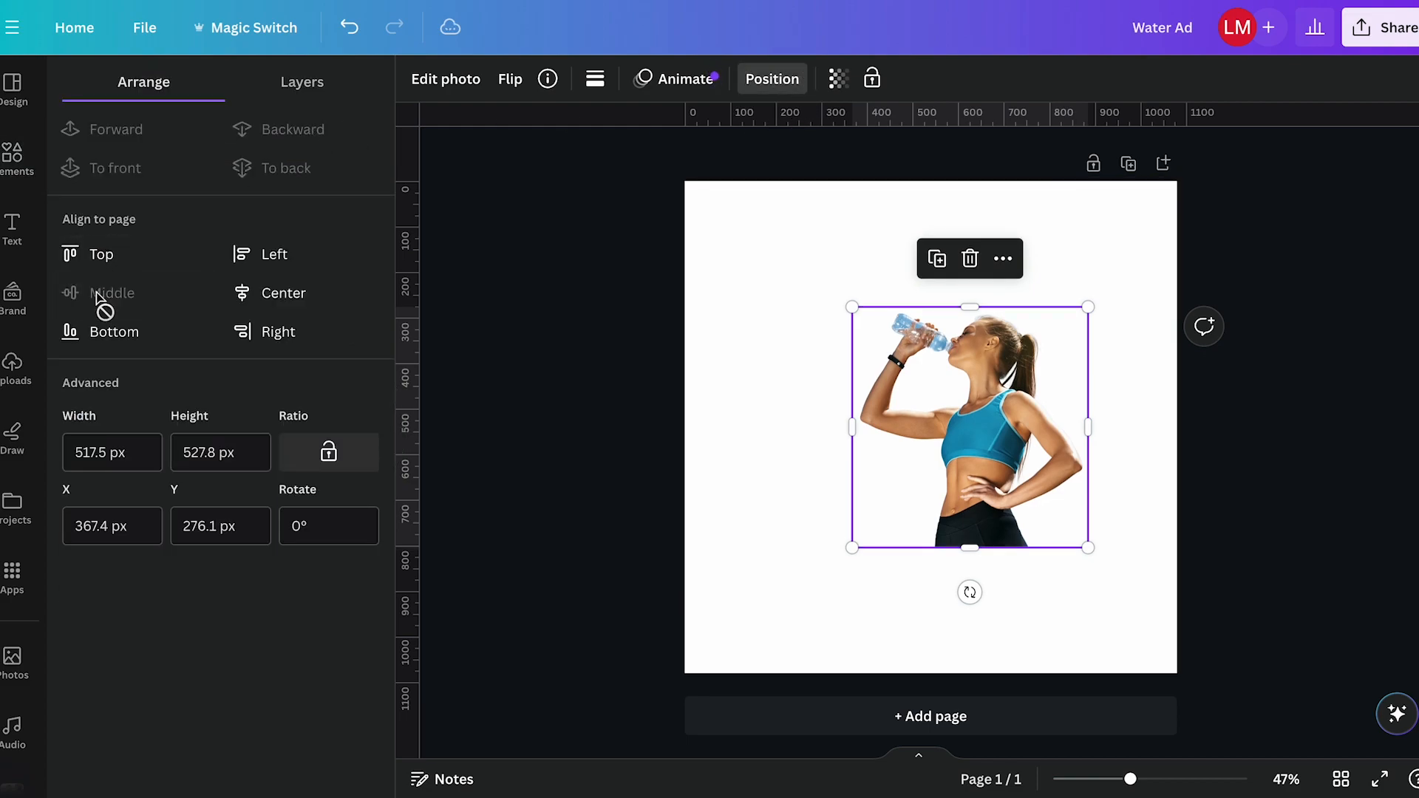
left_click(270, 294)
left_click(1130, 331)
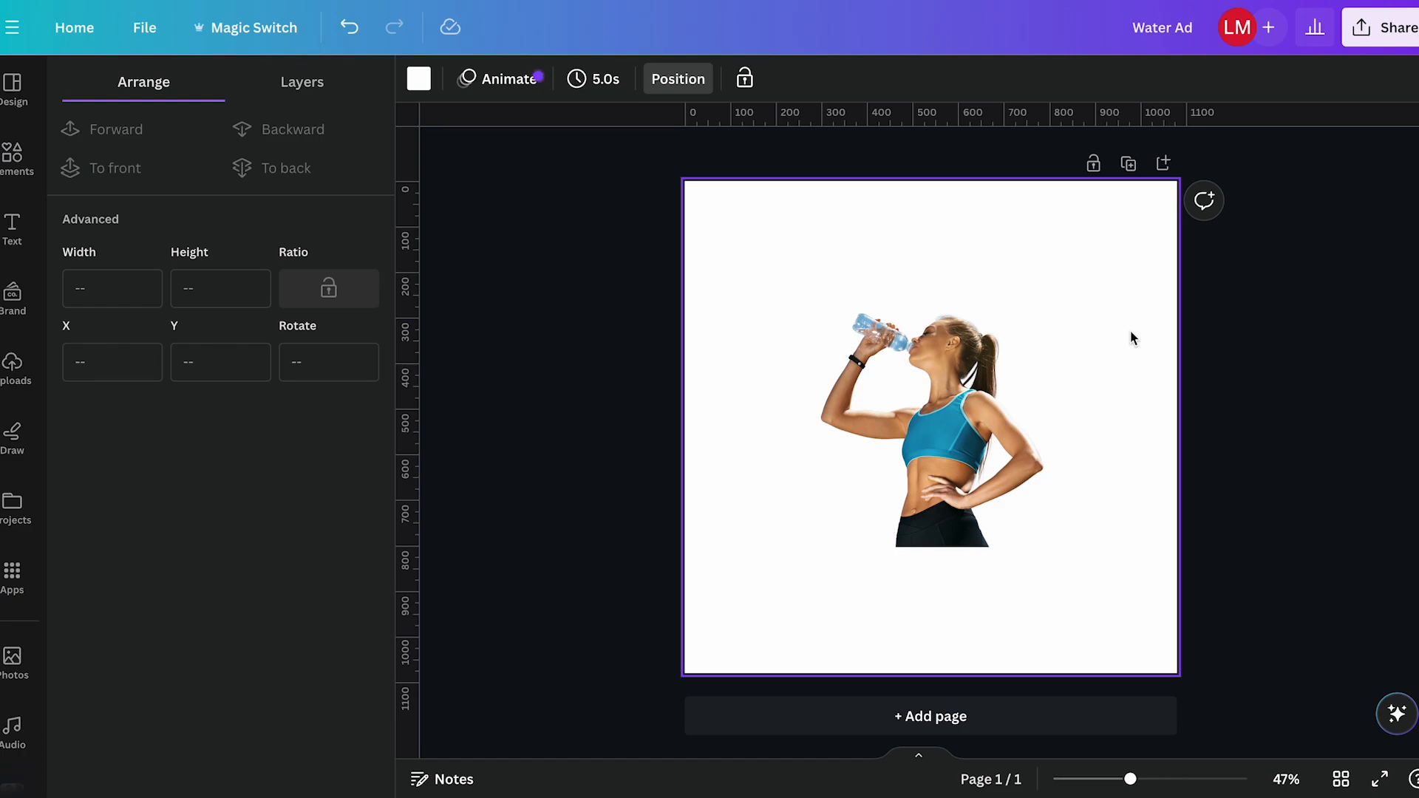
Step: Search the elements library for "water bottle"
left_click(12, 155)
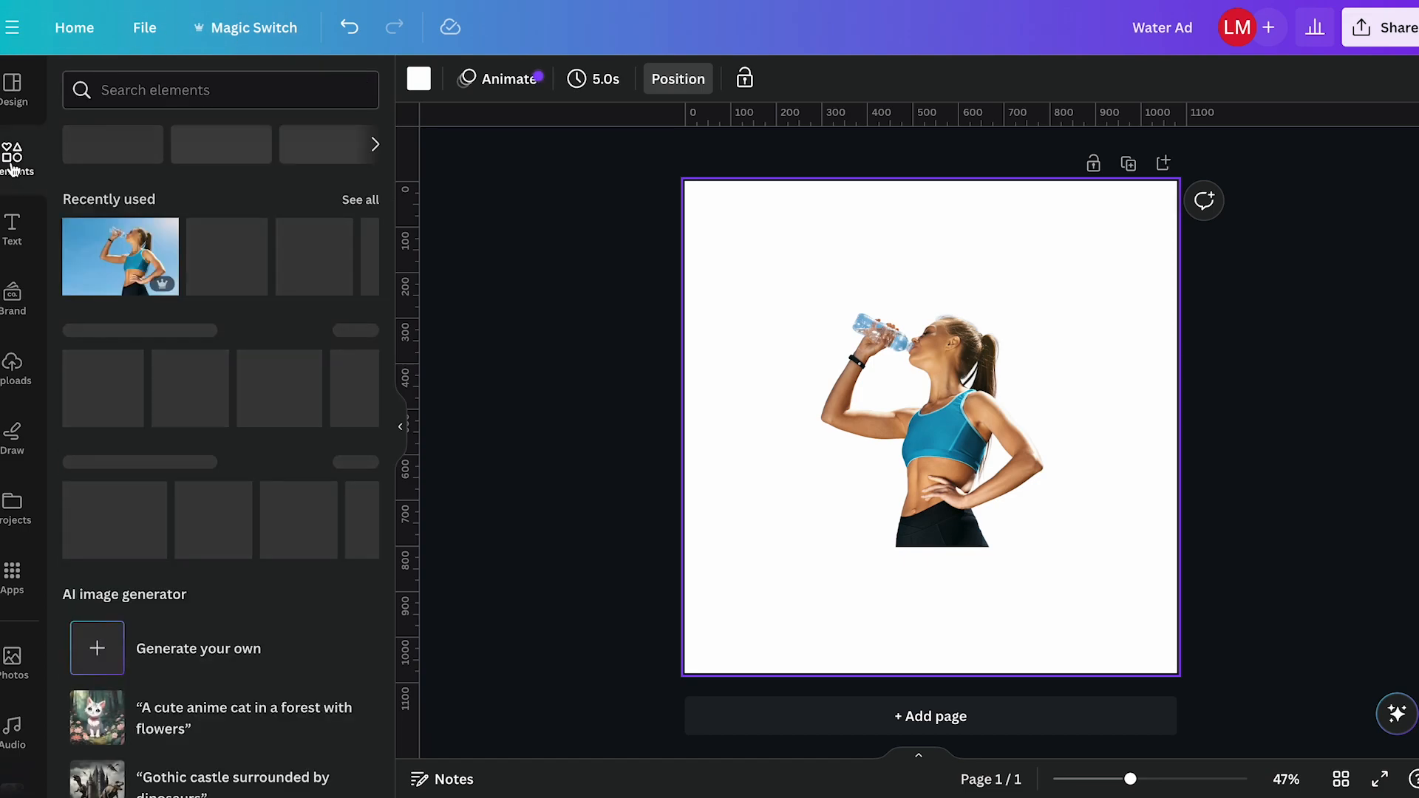
left_click(163, 95)
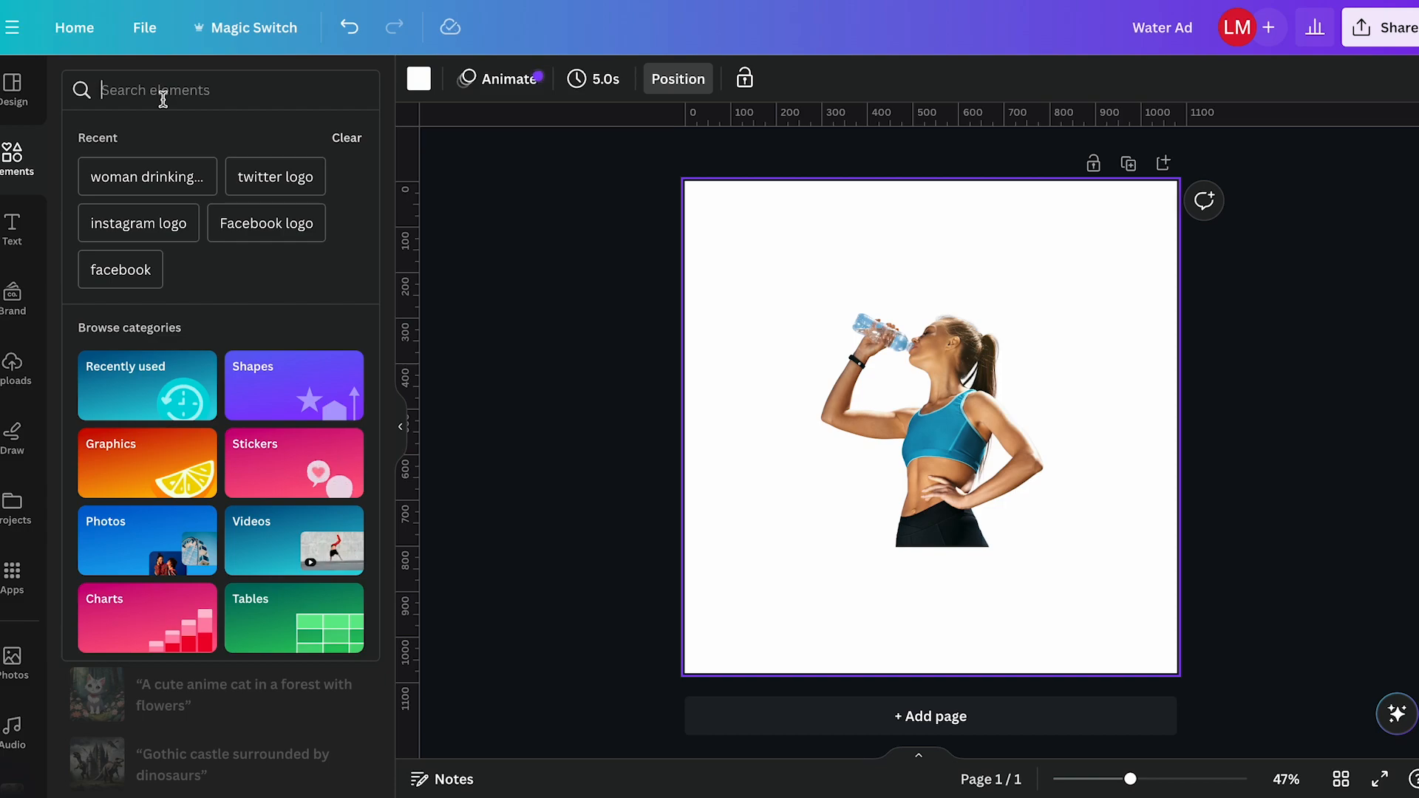
type("water ")
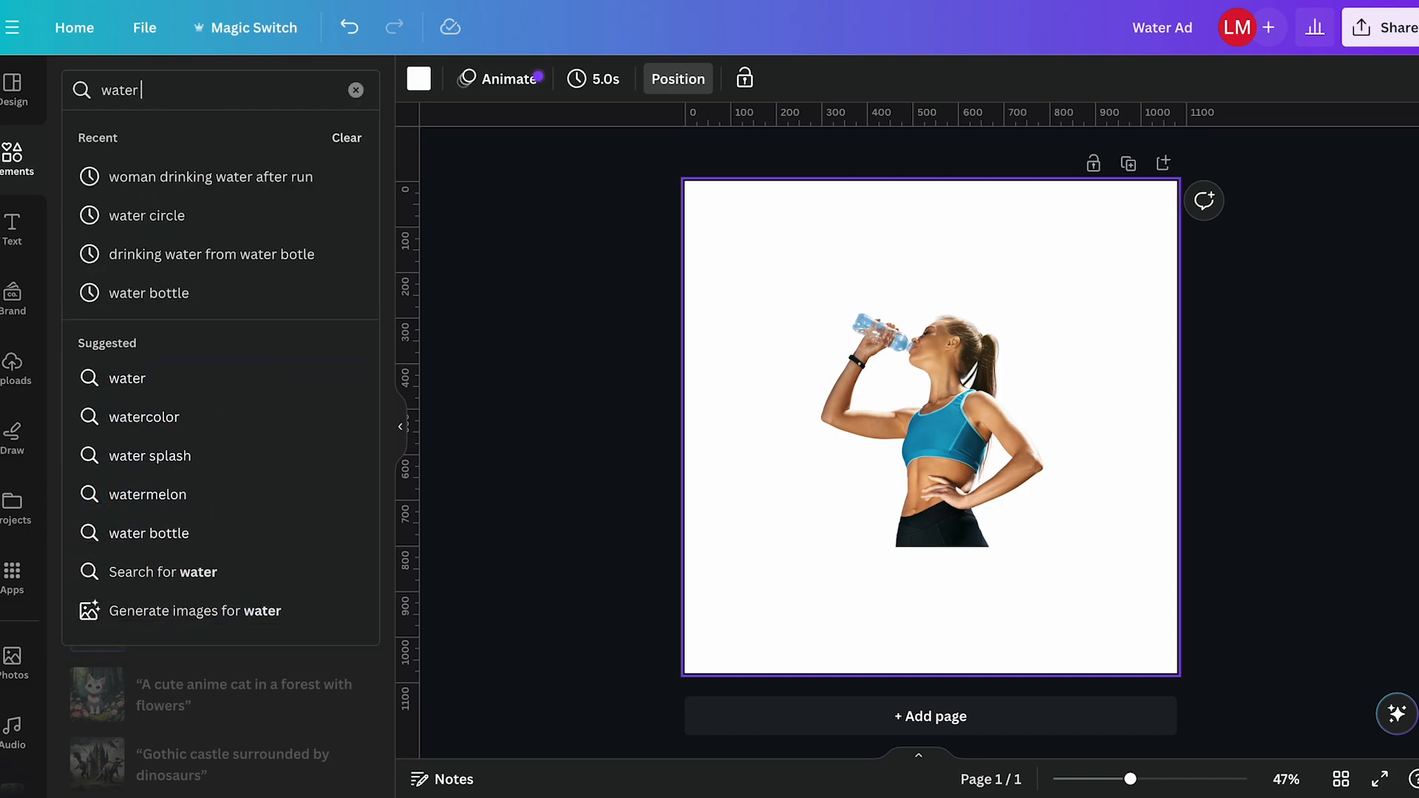
type("bottle")
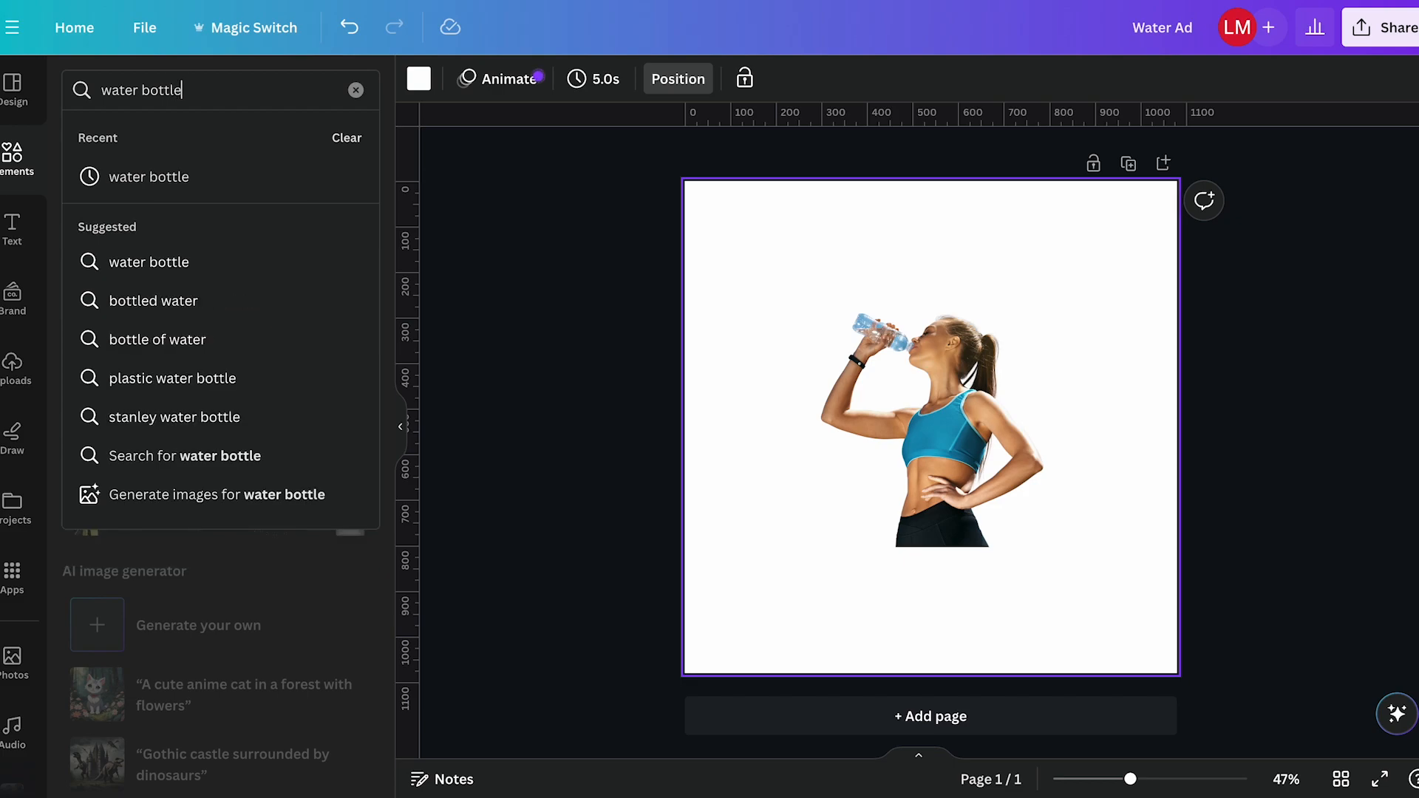
key("Return")
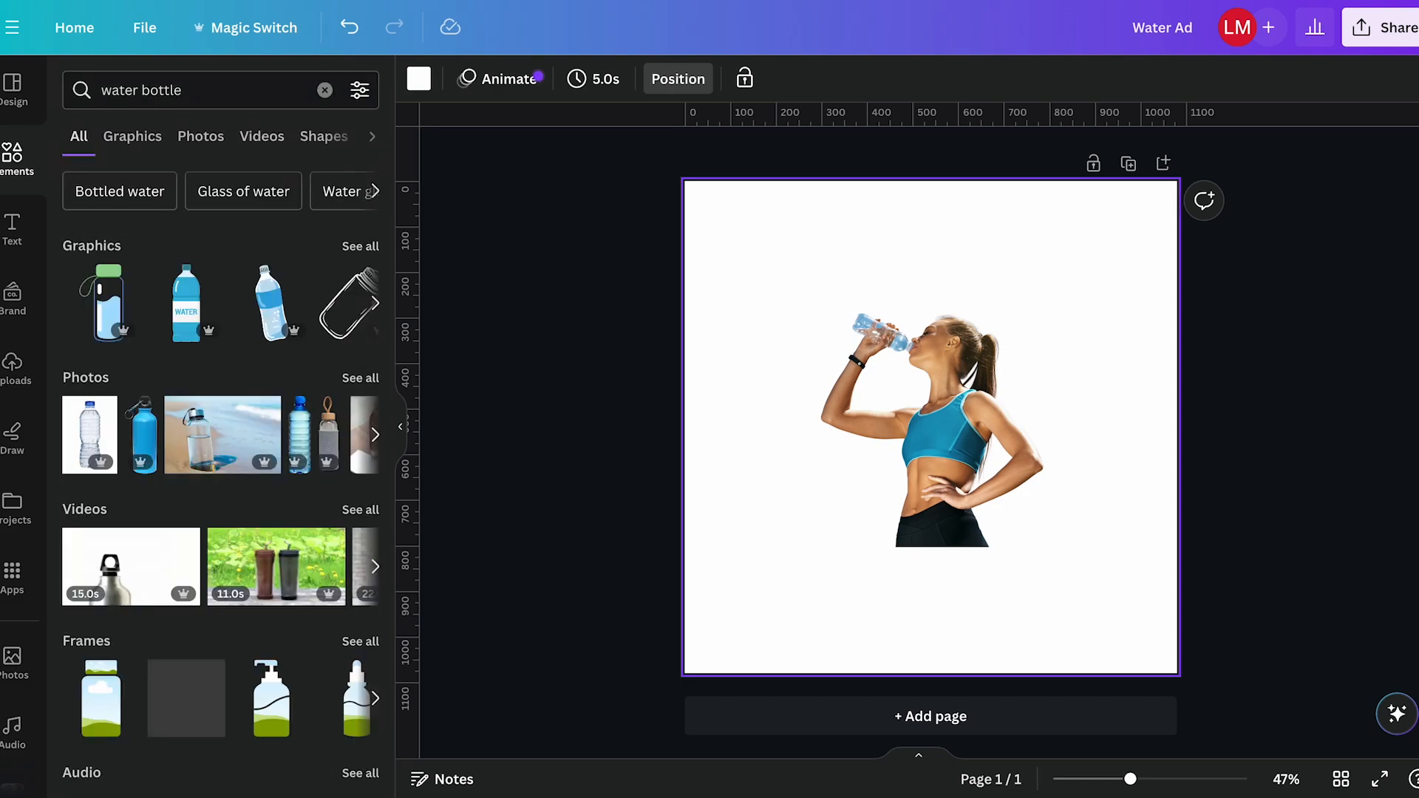
Step: Browse all the water bottle photos and insert the one of a single blue plastic bottle on a white background
scroll(289, 426, "down", 1)
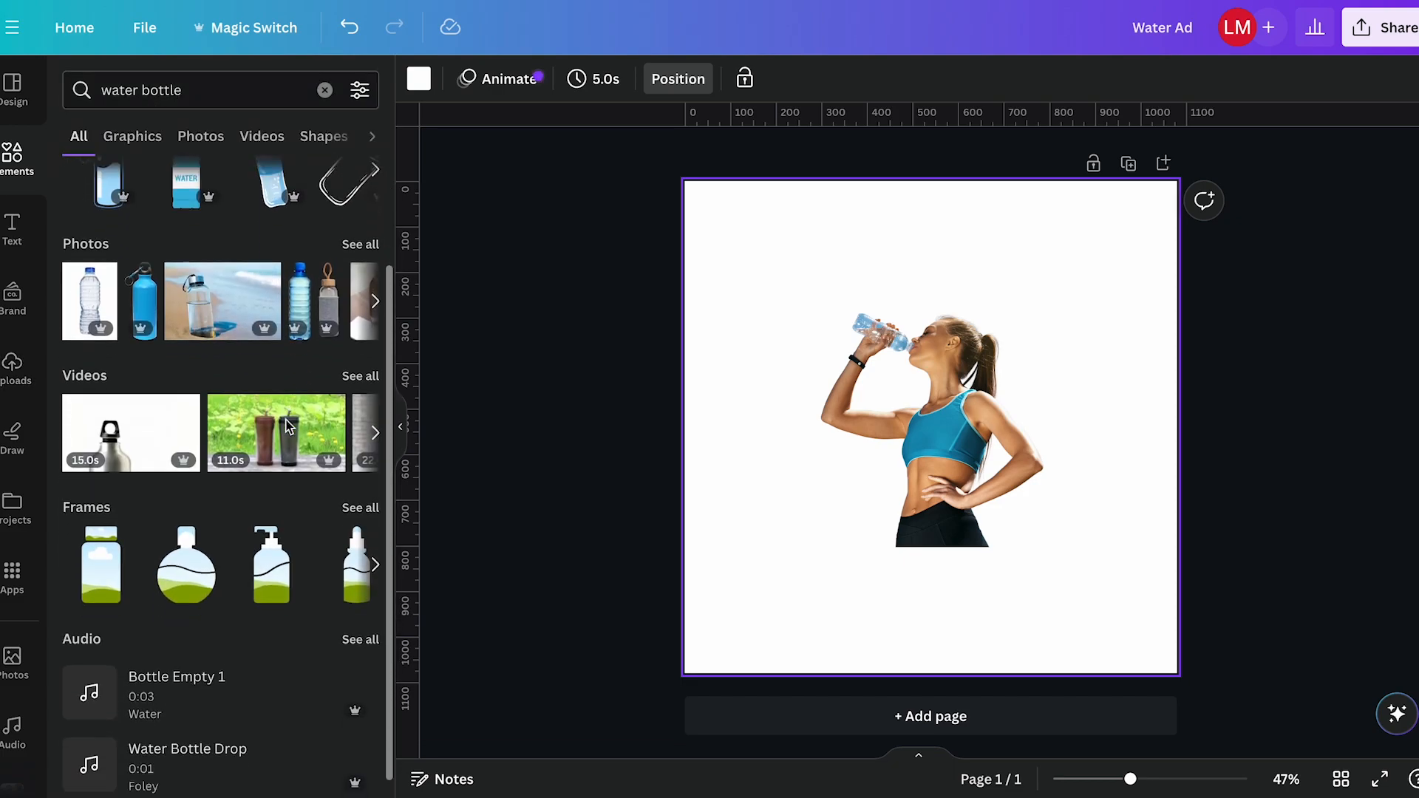
scroll(292, 421, "up", 1)
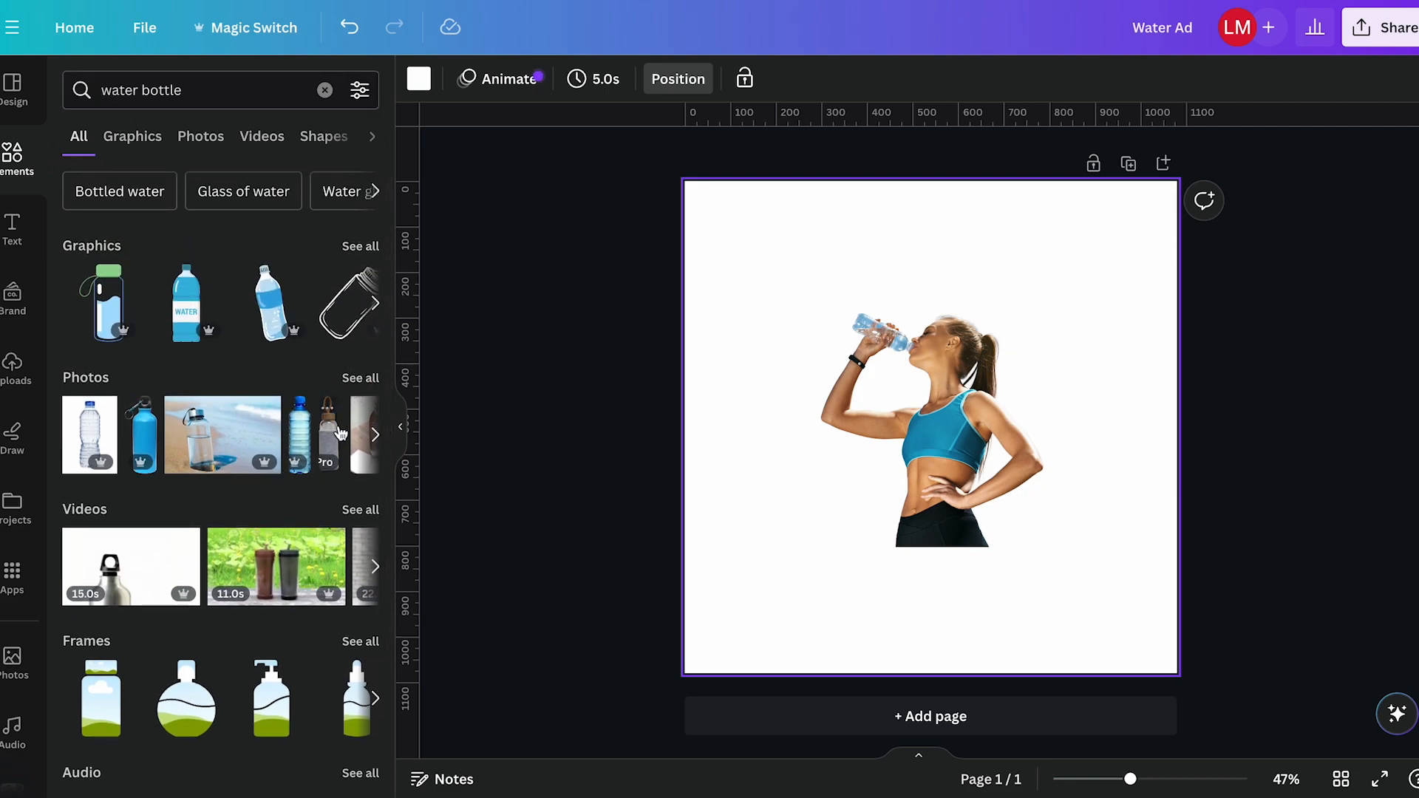
left_click(360, 381)
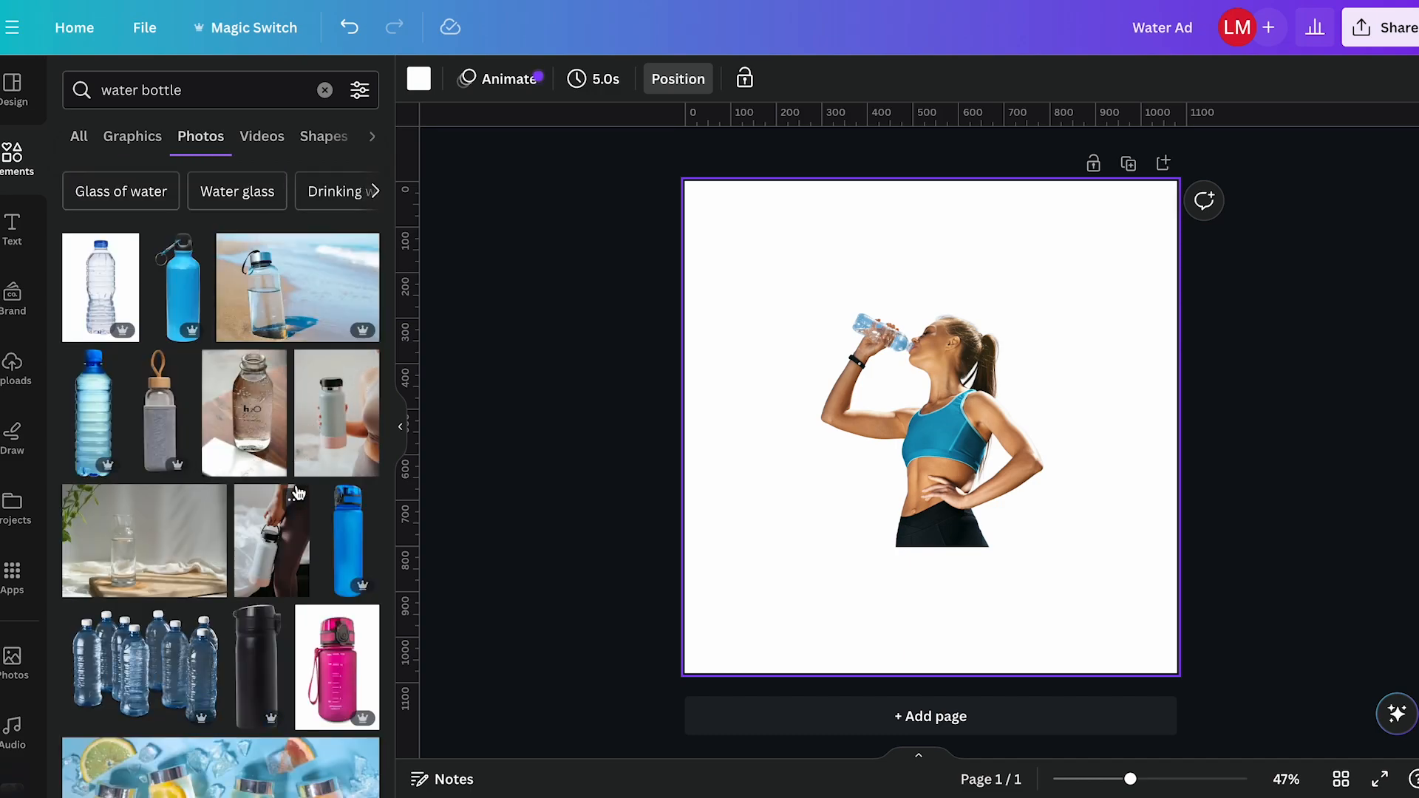
scroll(295, 491, "down", 1)
scroll(298, 492, "down", 10)
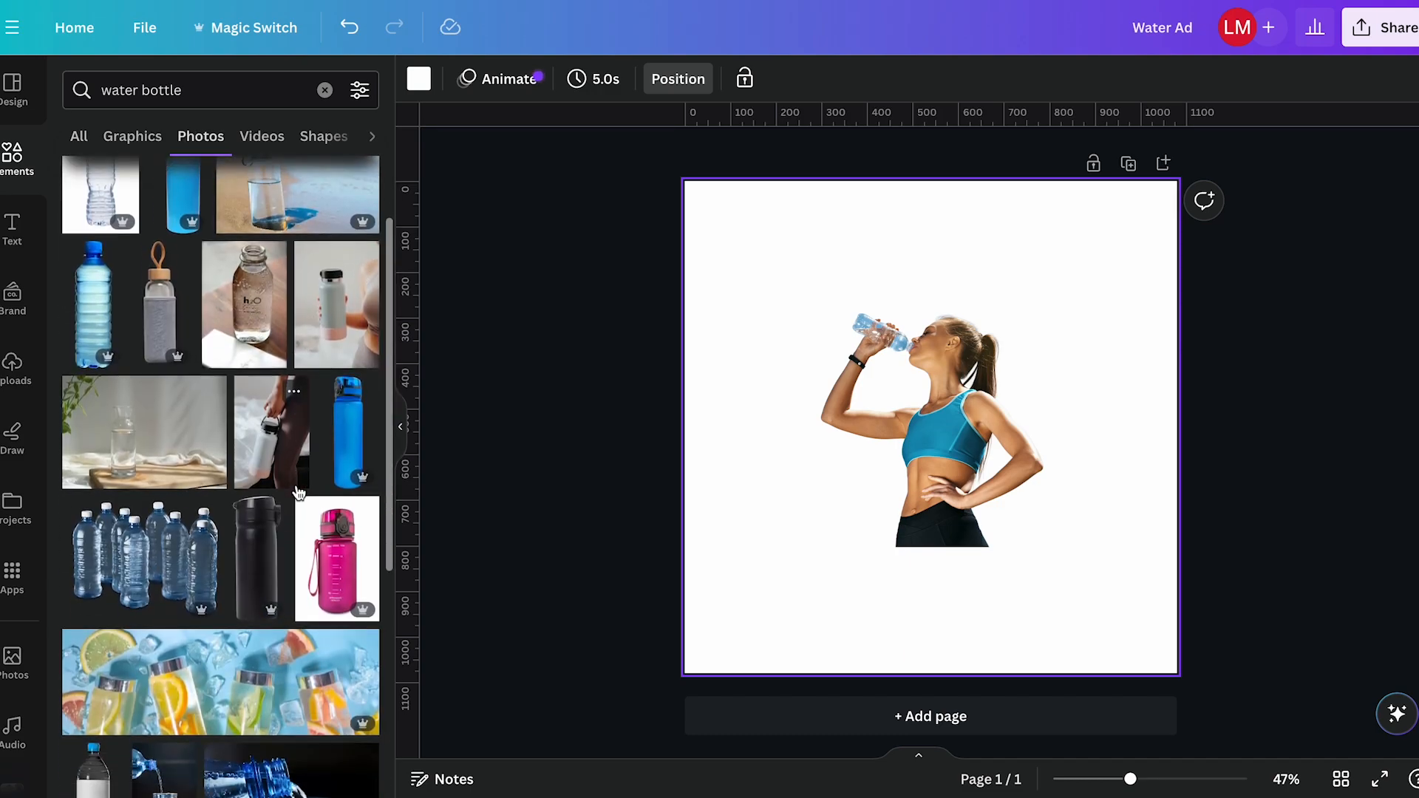
scroll(299, 492, "down", 4)
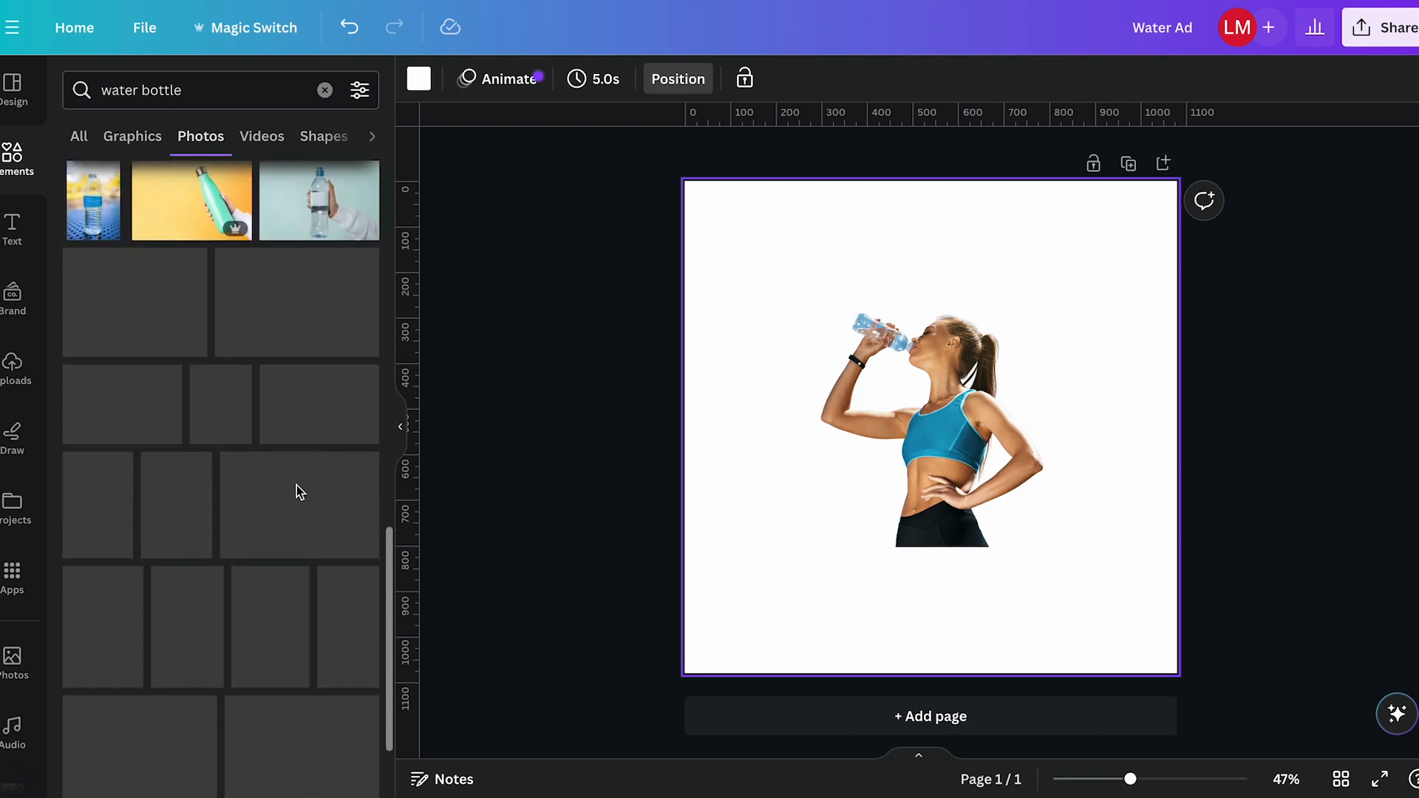
scroll(298, 493, "down", 8)
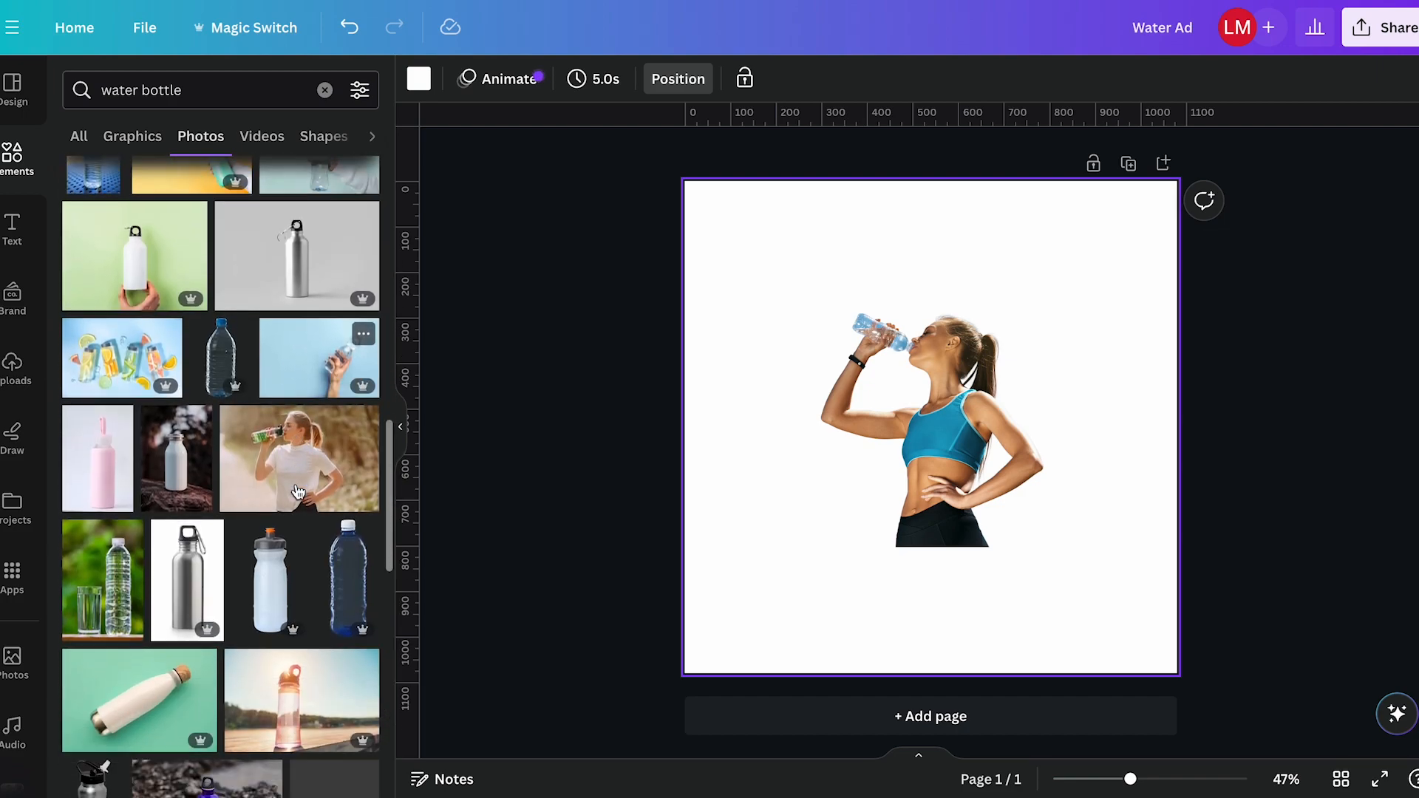
scroll(298, 493, "down", 4)
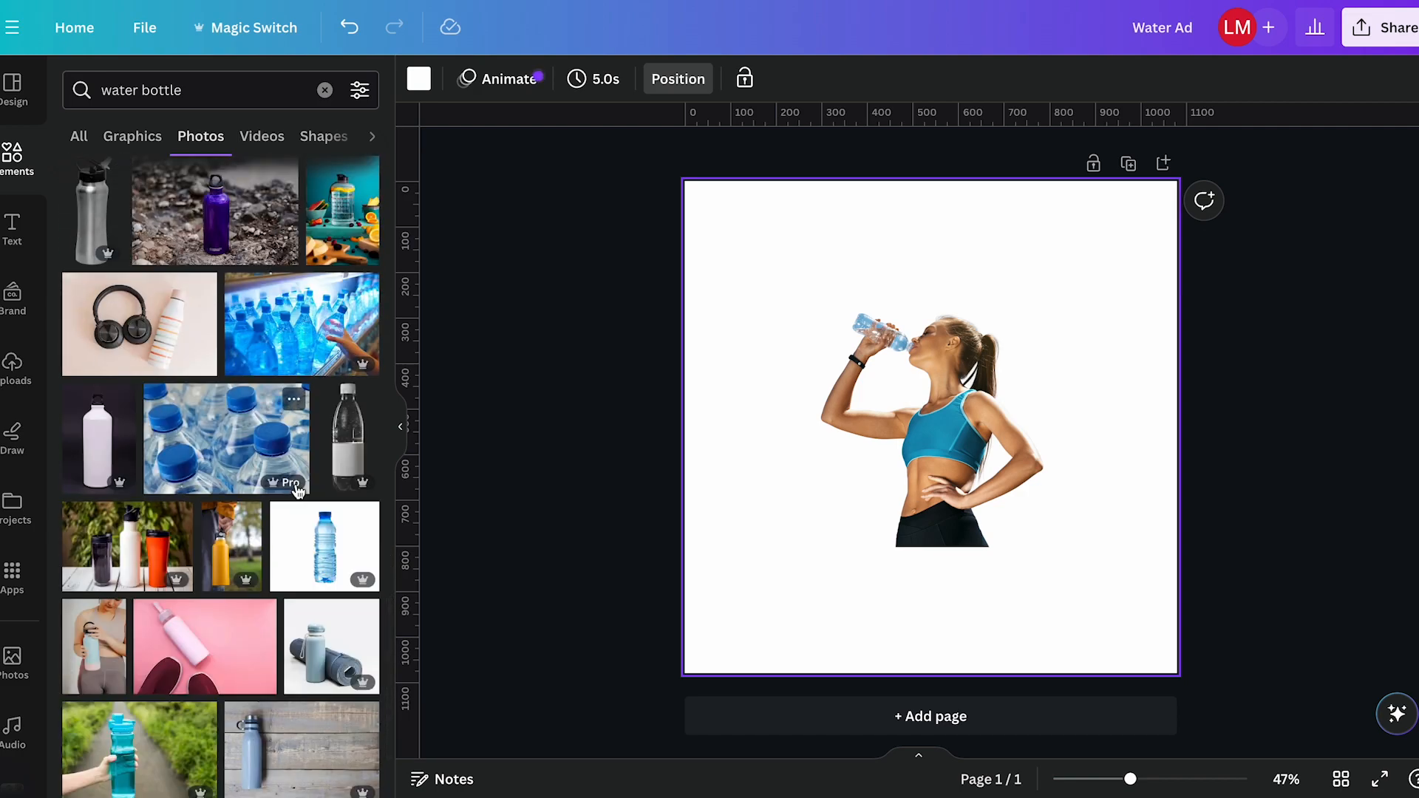
scroll(298, 492, "down", 2)
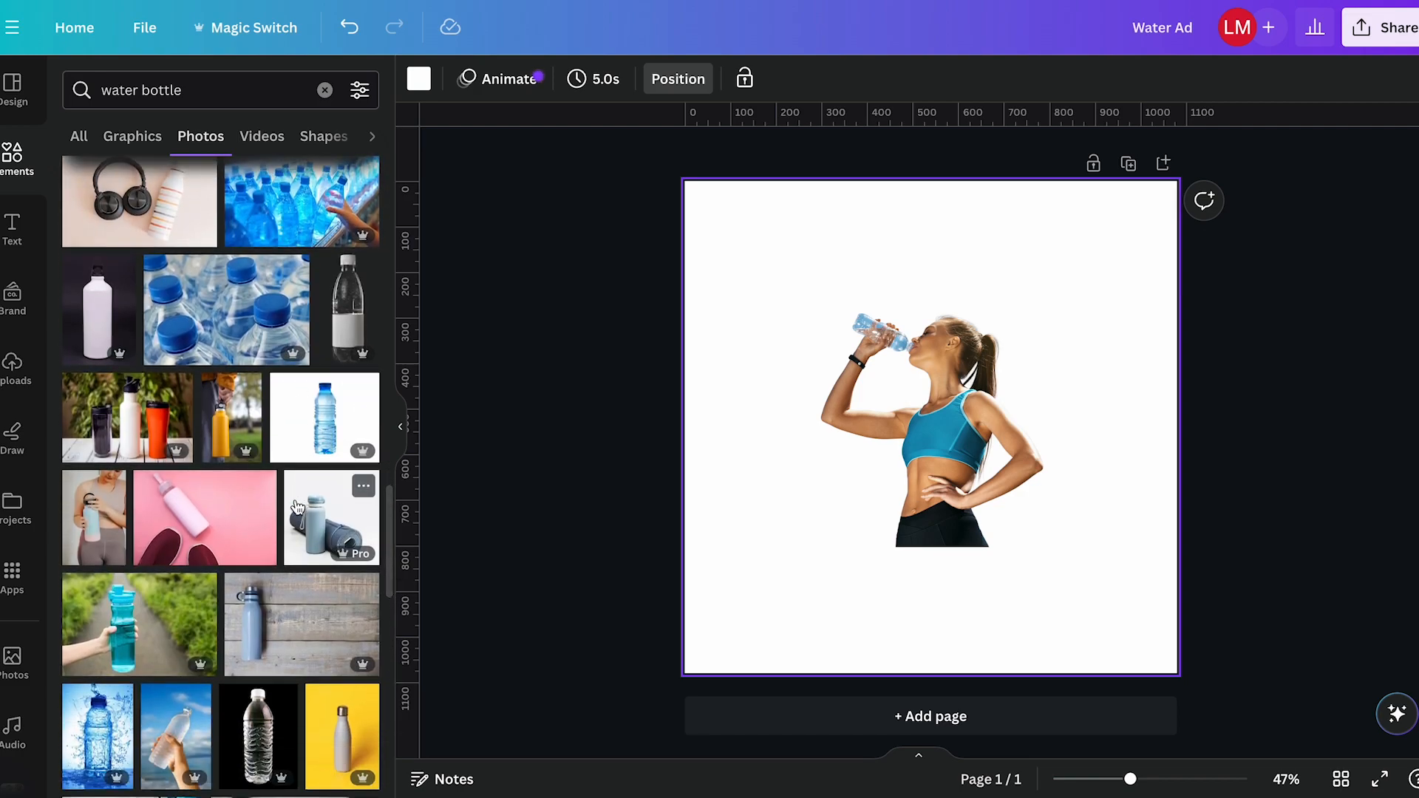
scroll(318, 442, "down", 1)
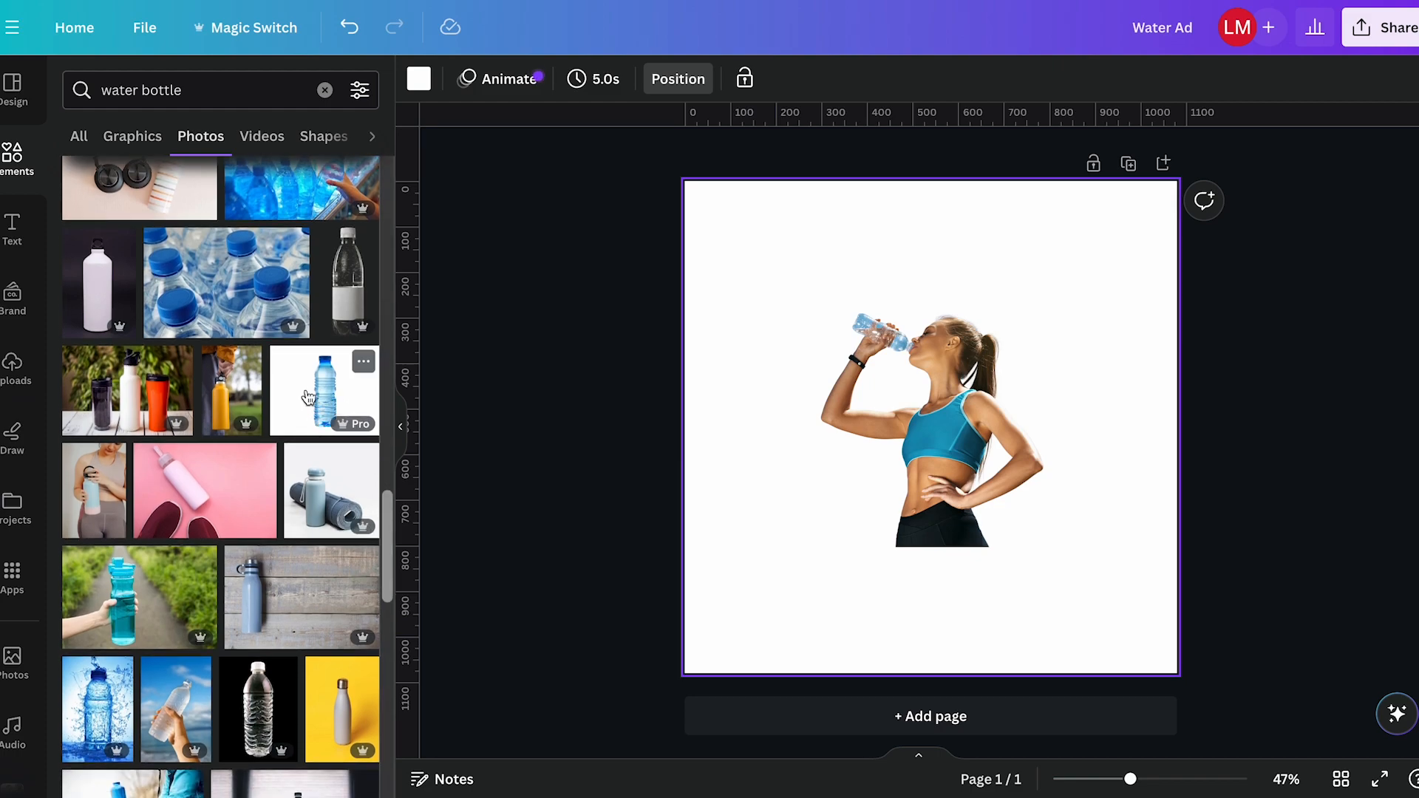
left_click(323, 397)
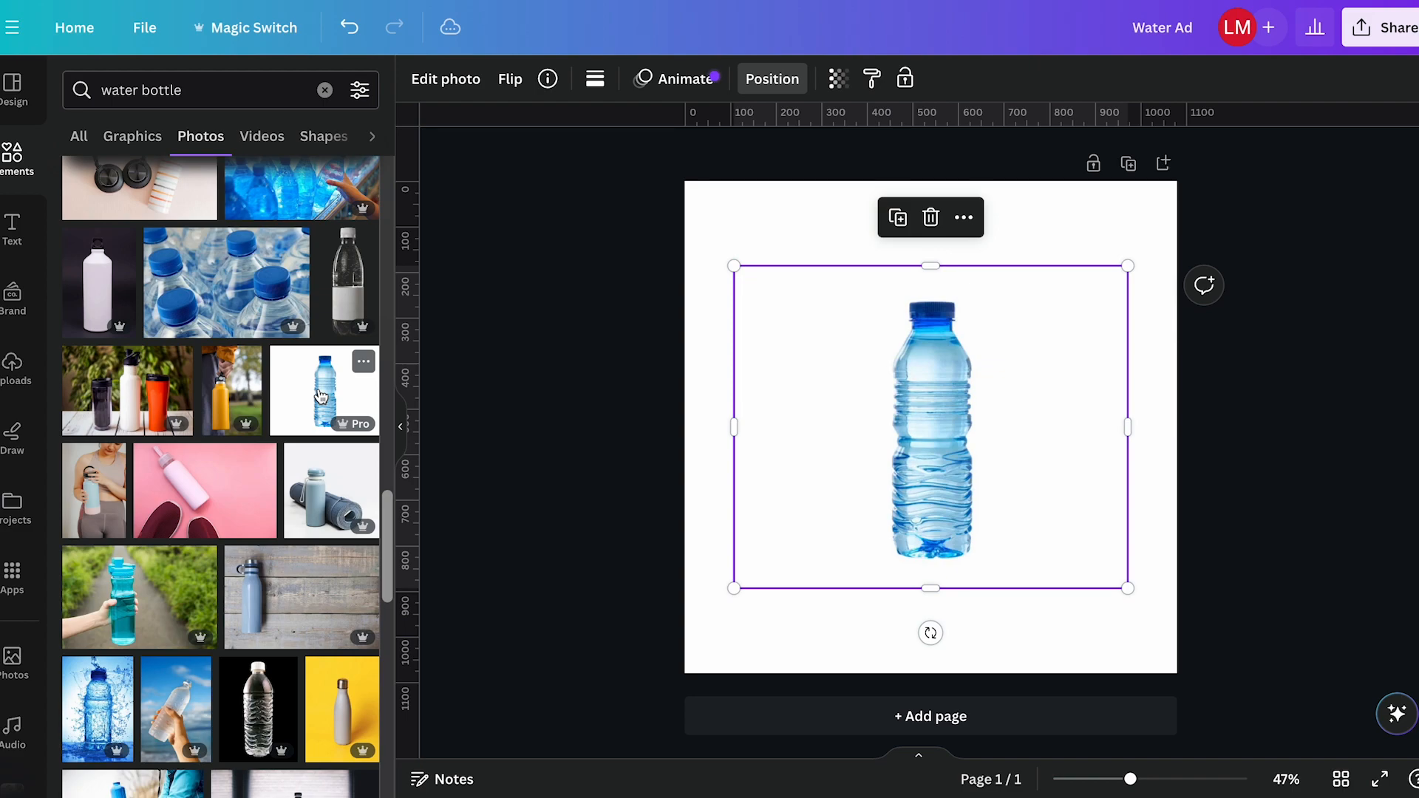
Step: Set the page background color to black from the brand color palette
left_click(1106, 212)
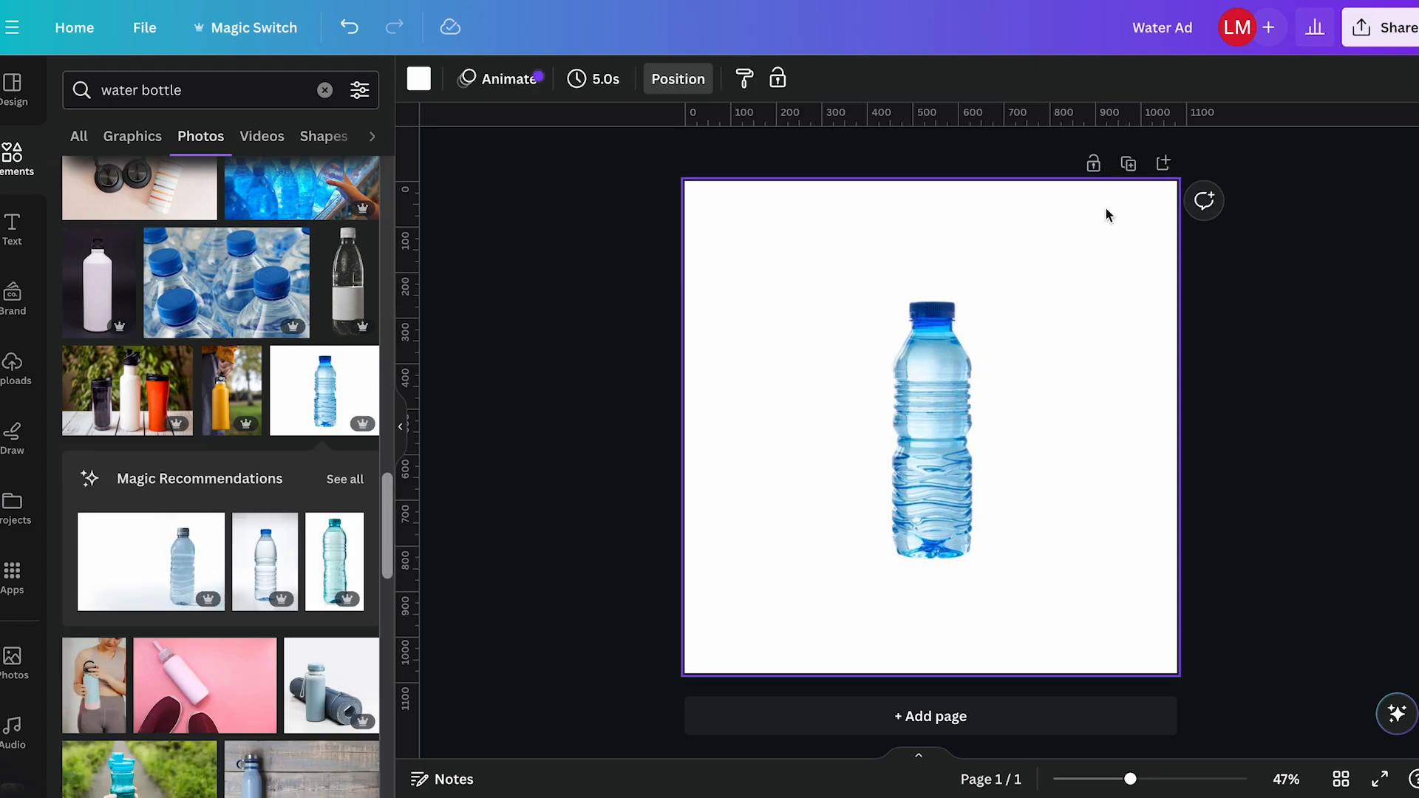
left_click(419, 80)
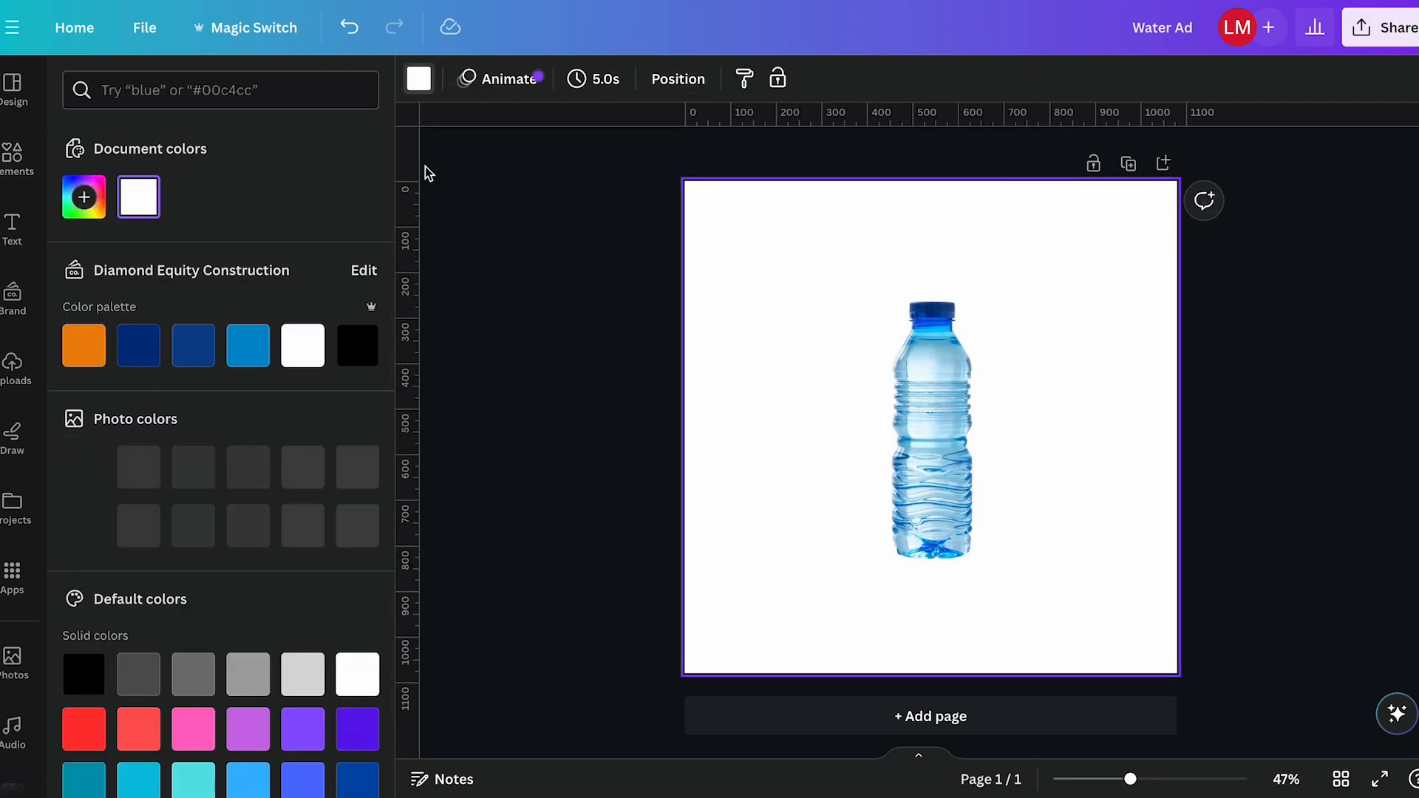
left_click(358, 361)
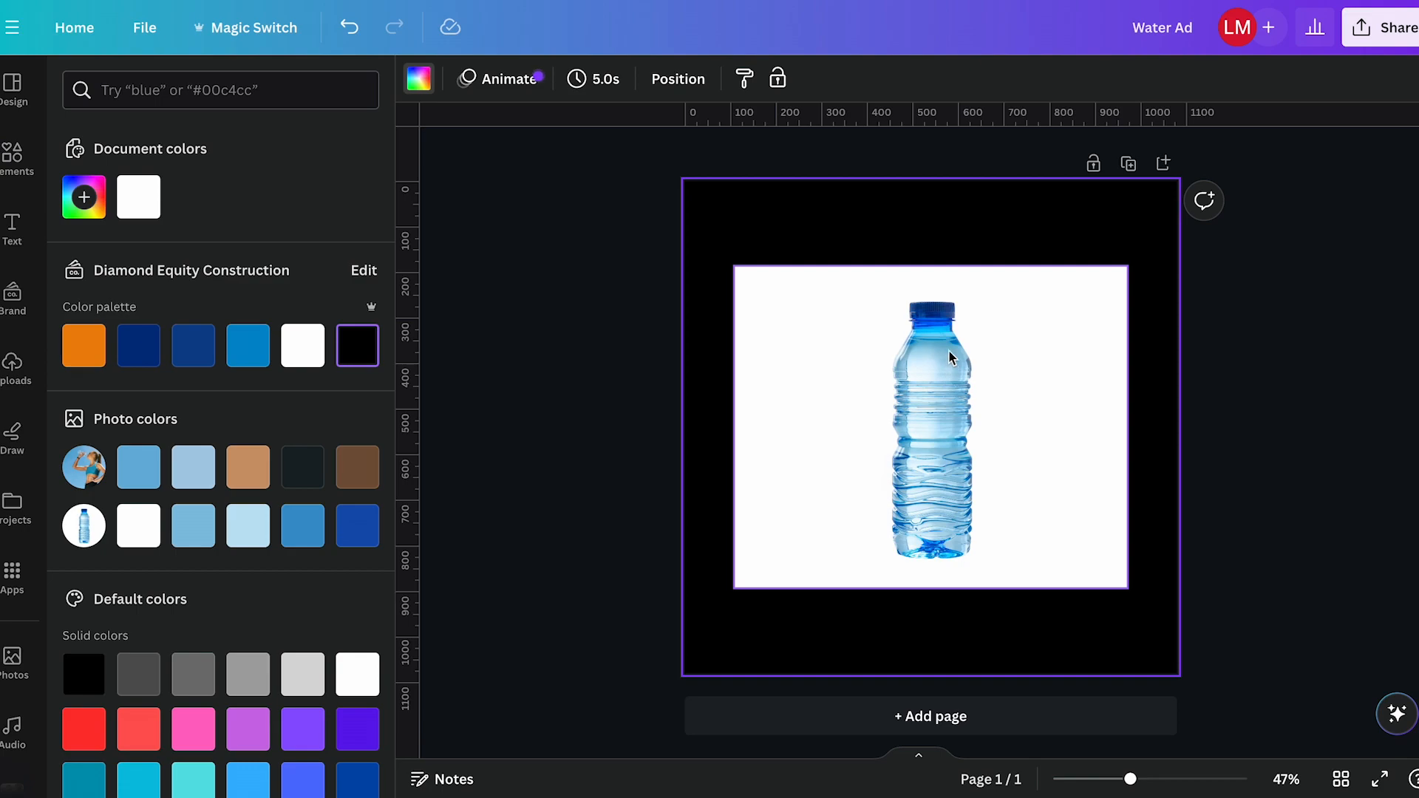
Step: Remove the white background from the water bottle photo with BG Remover
left_click(880, 377)
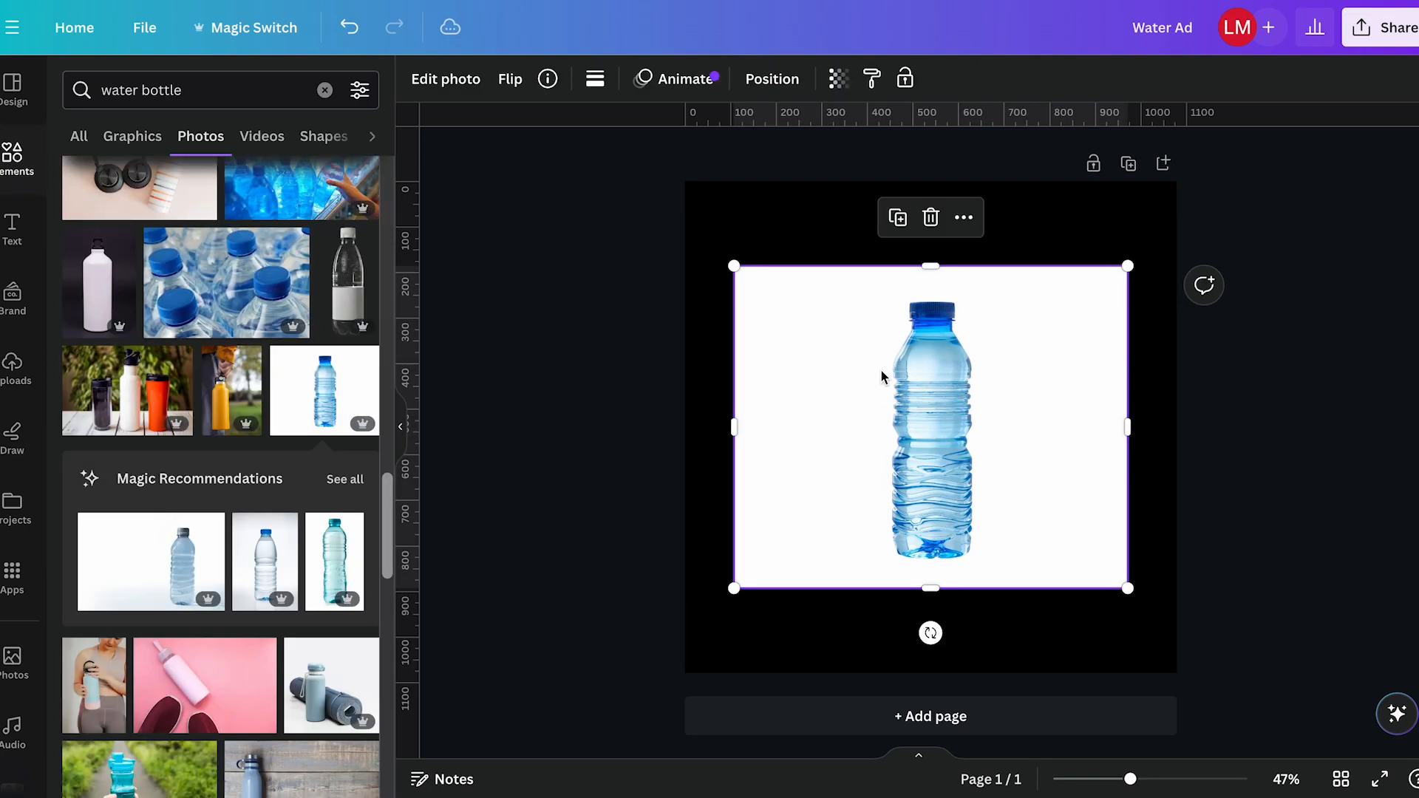
left_click(443, 83)
left_click(122, 229)
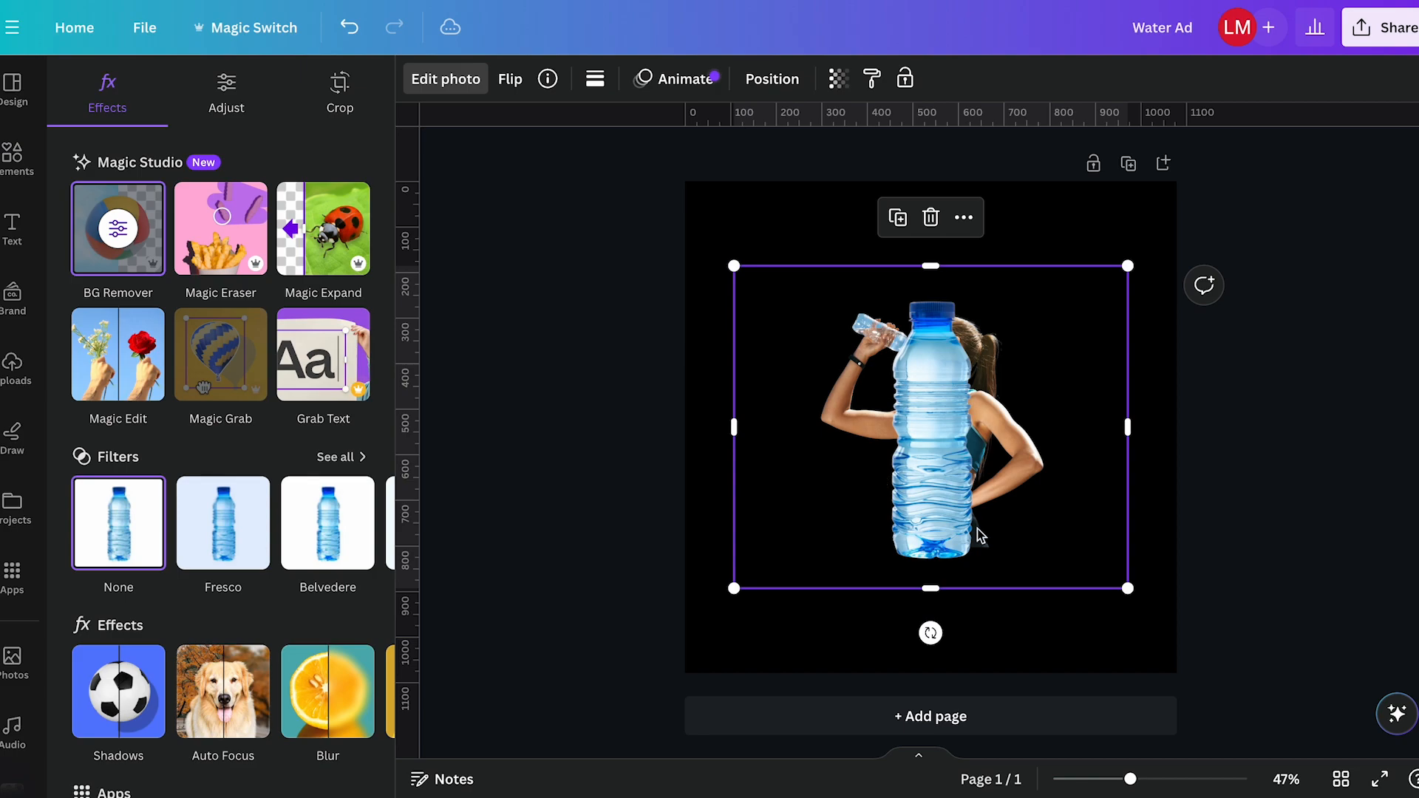
Step: Crop all four sides of the bottle photo close to the bottle, about 237 px wide and 613 px high
left_click_drag(1128, 426, 987, 424)
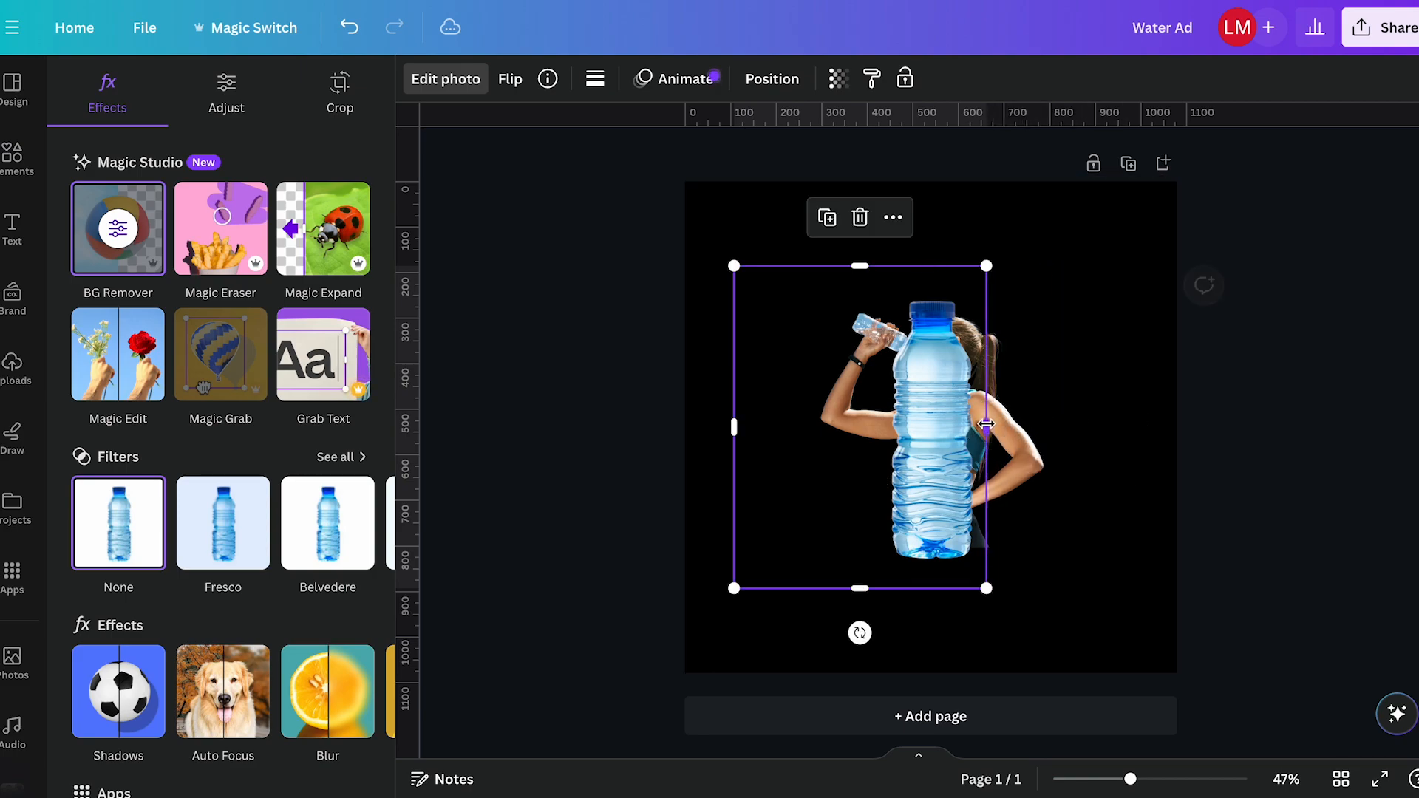
left_click_drag(740, 427, 880, 400)
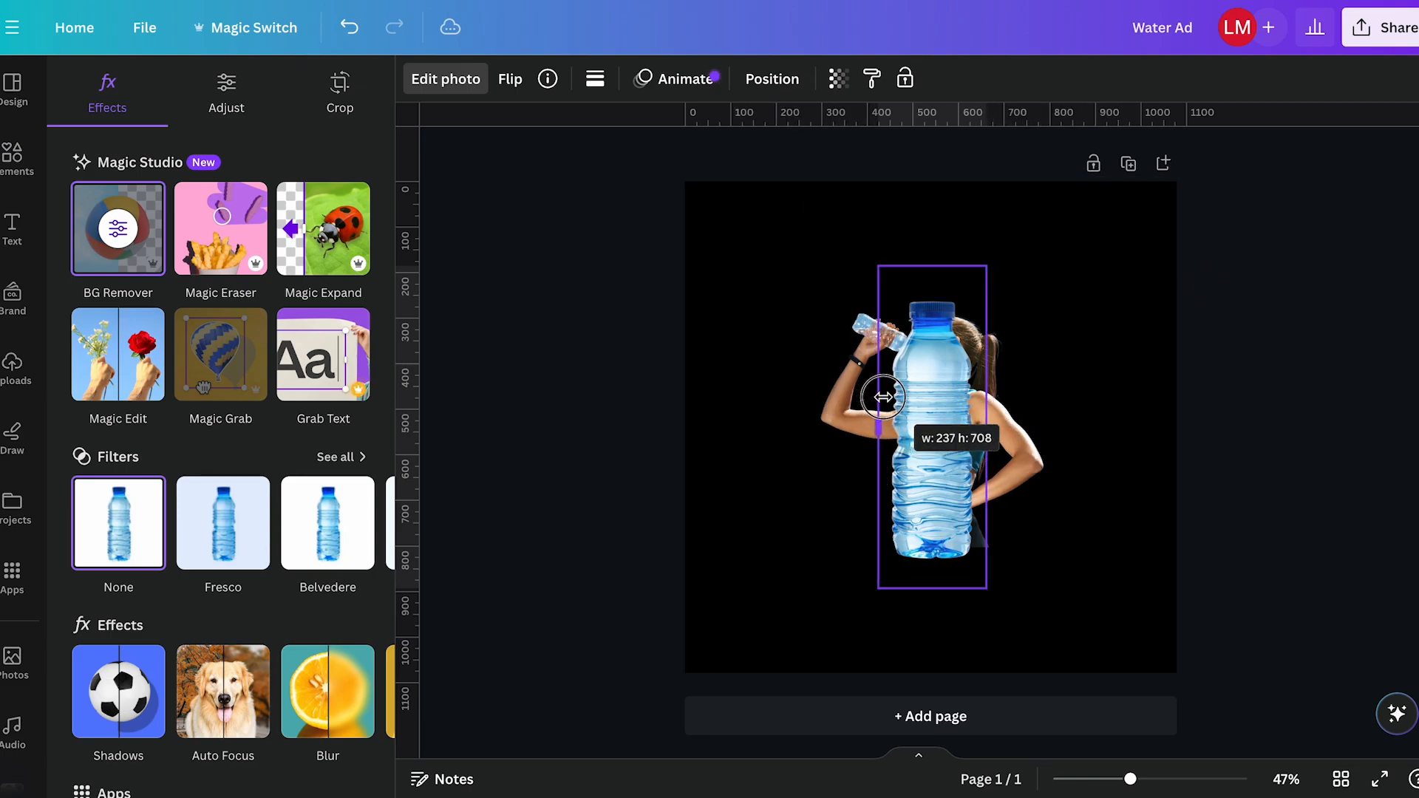
left_click_drag(941, 266, 943, 293)
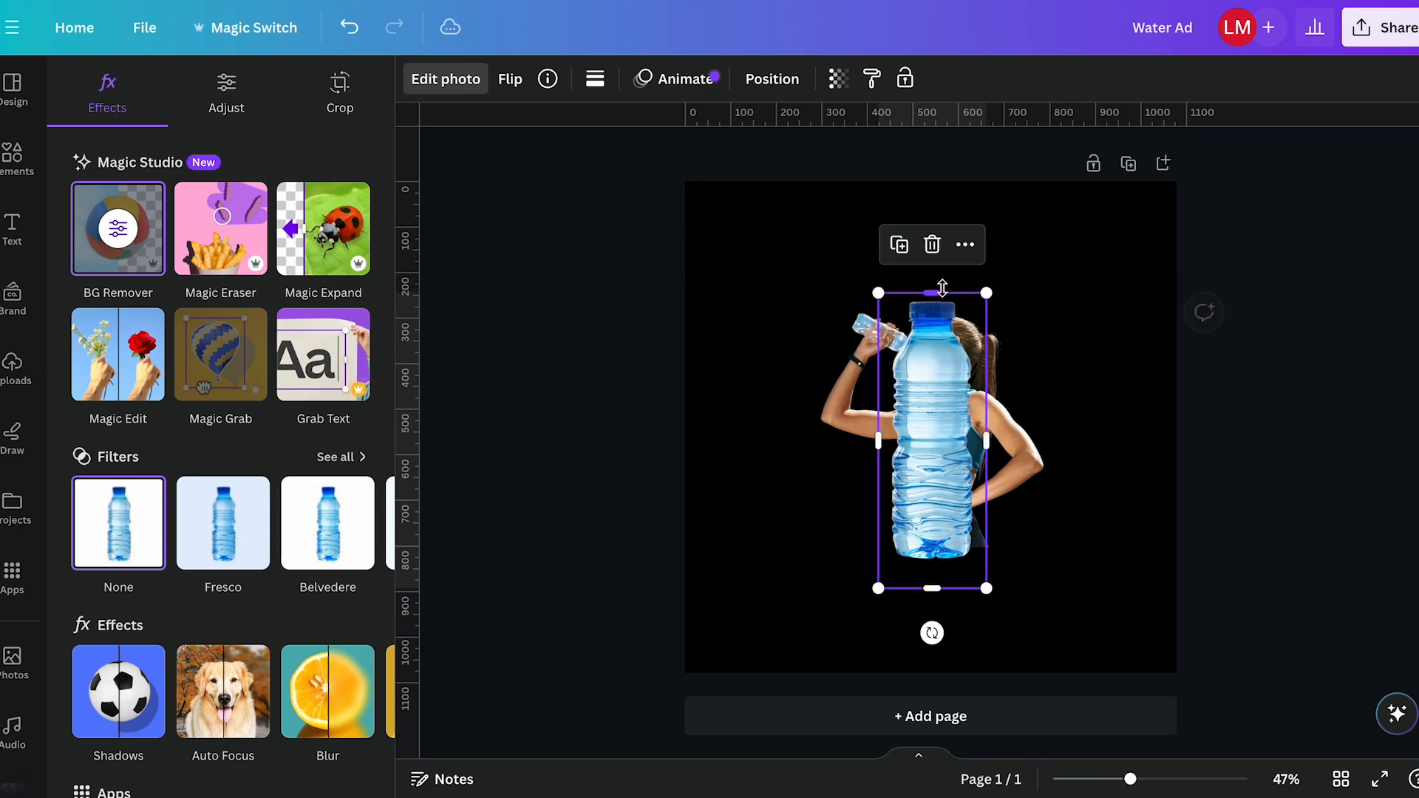
left_click_drag(939, 590, 941, 574)
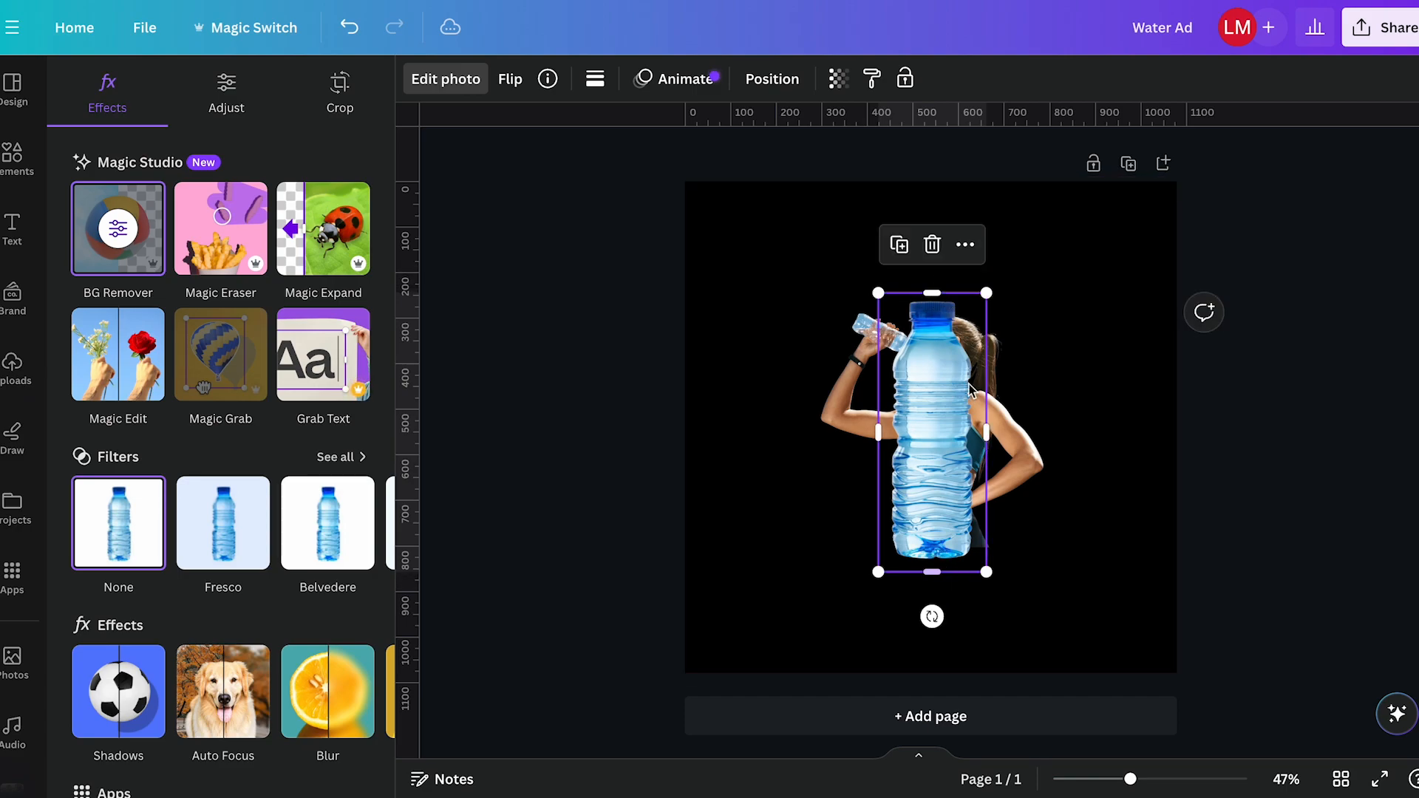
Step: Set the page background color to white from the brand color palette
left_click(802, 264)
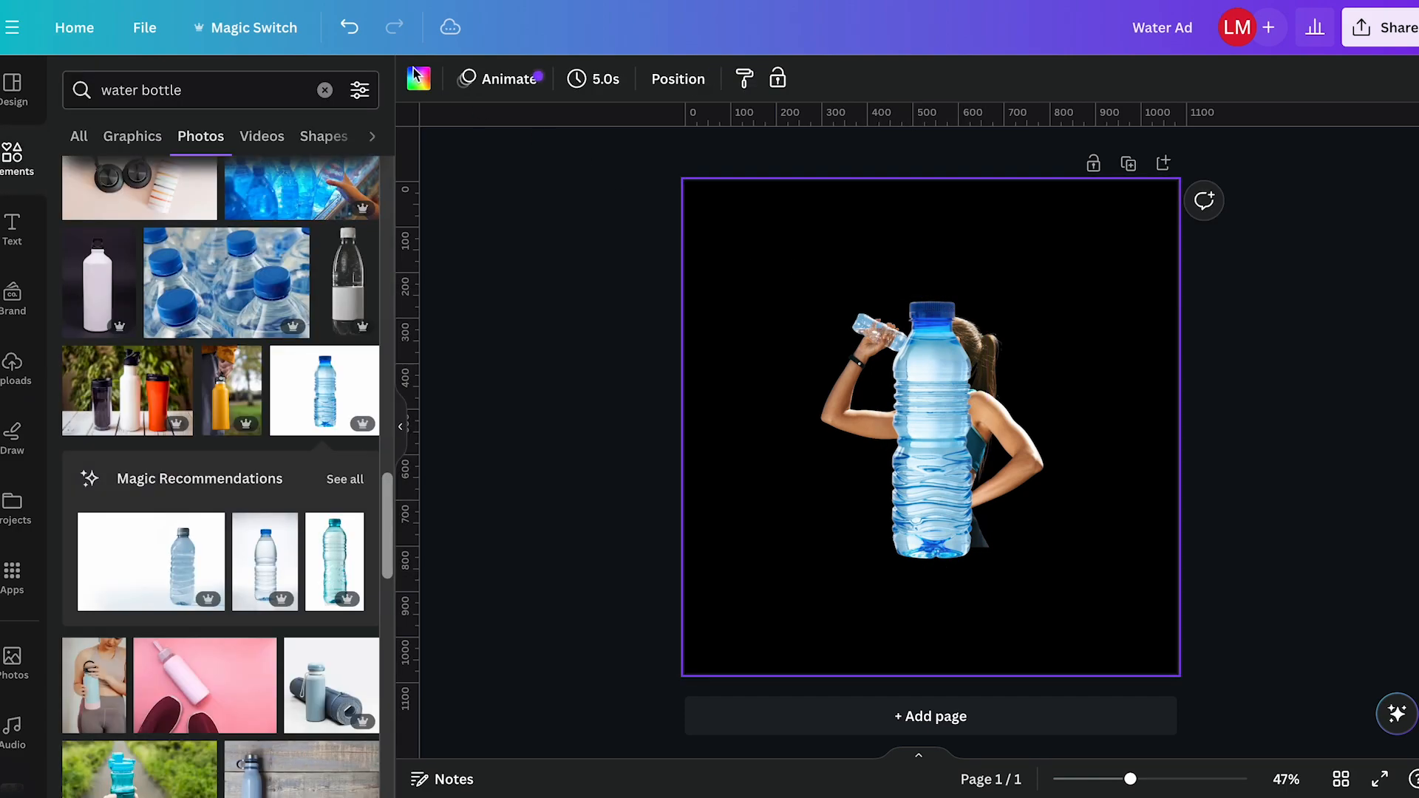
left_click(419, 79)
left_click(302, 345)
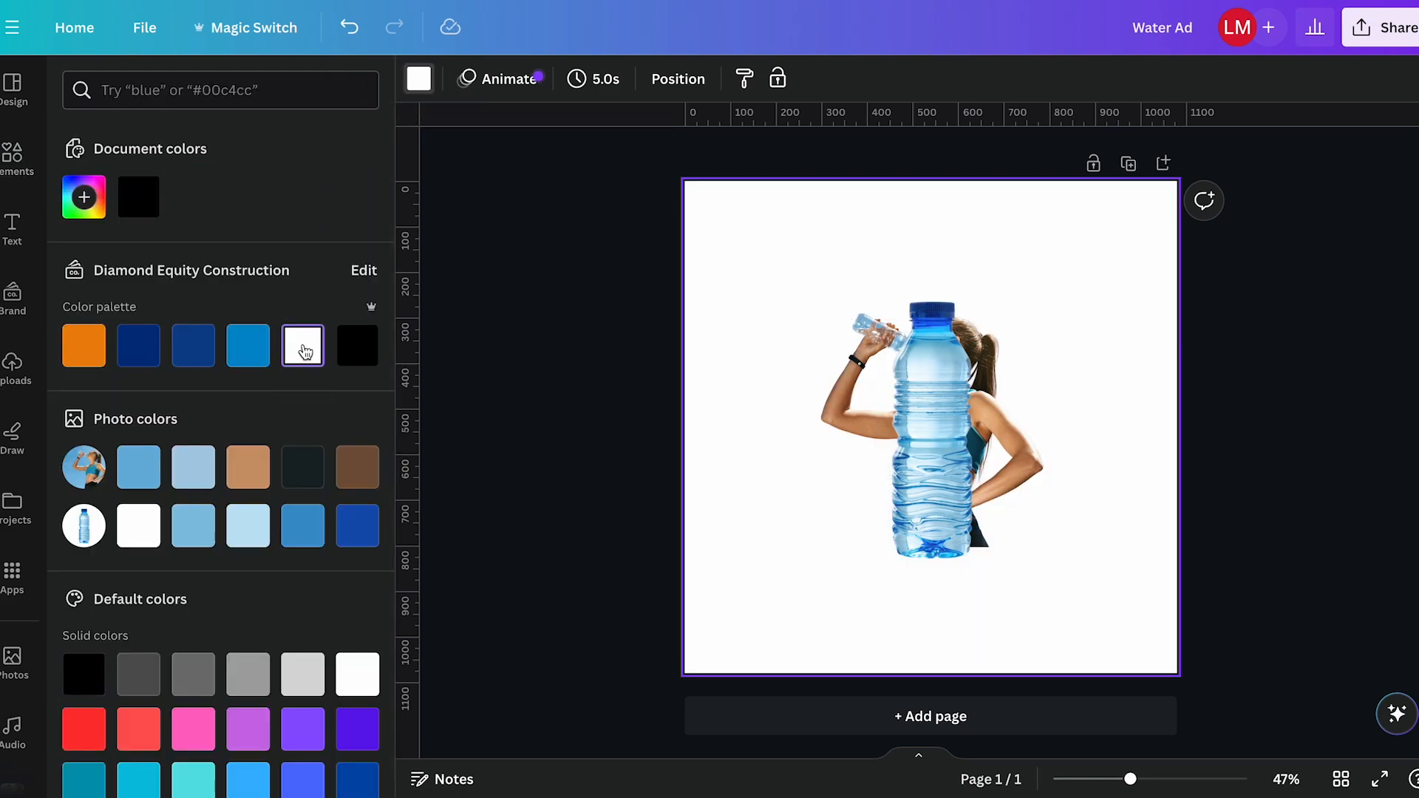
Step: Rotate the bottle to about 57.7° with its cap toward the upper right and place it diagonally across the woman's waist
left_click(934, 416)
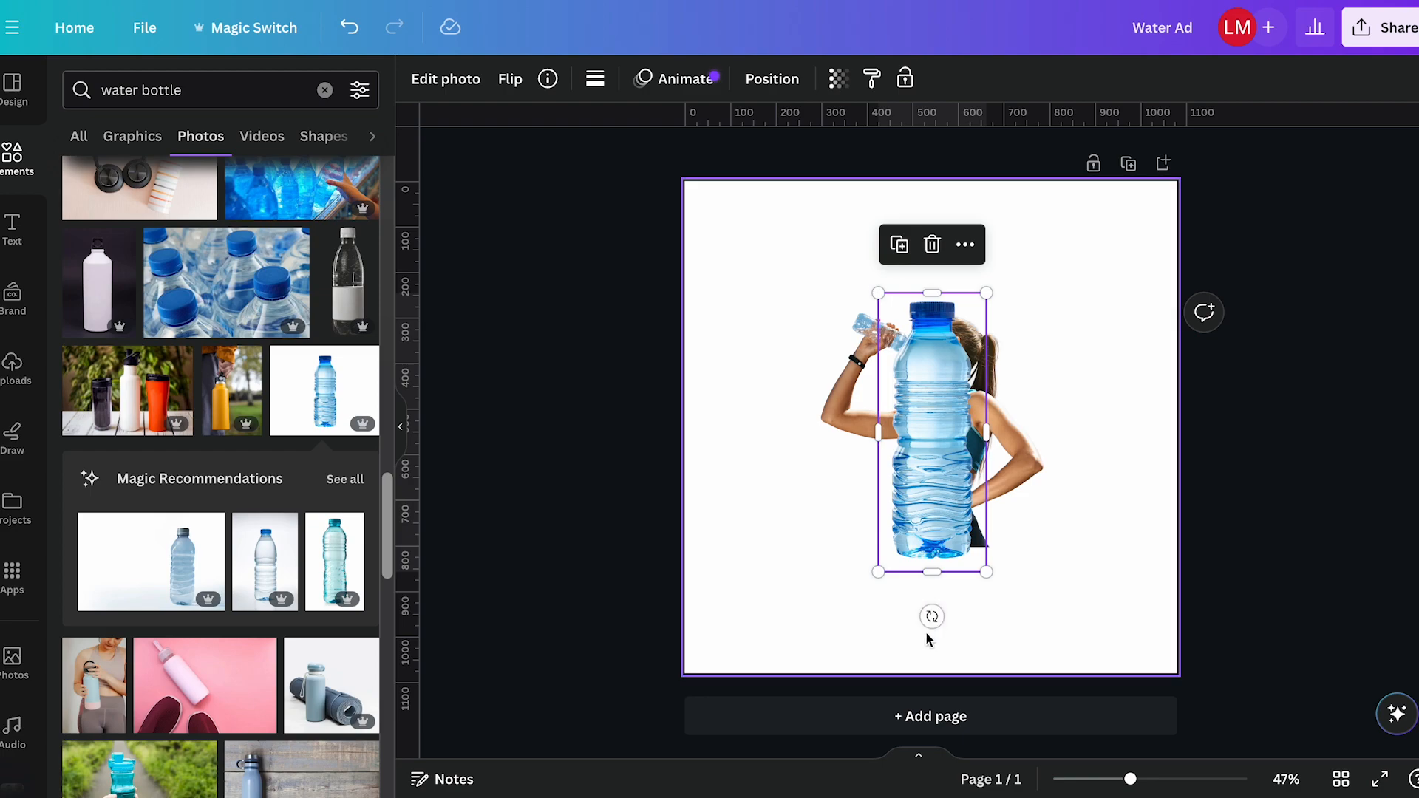
left_click_drag(929, 619, 809, 547)
left_click_drag(939, 421, 968, 468)
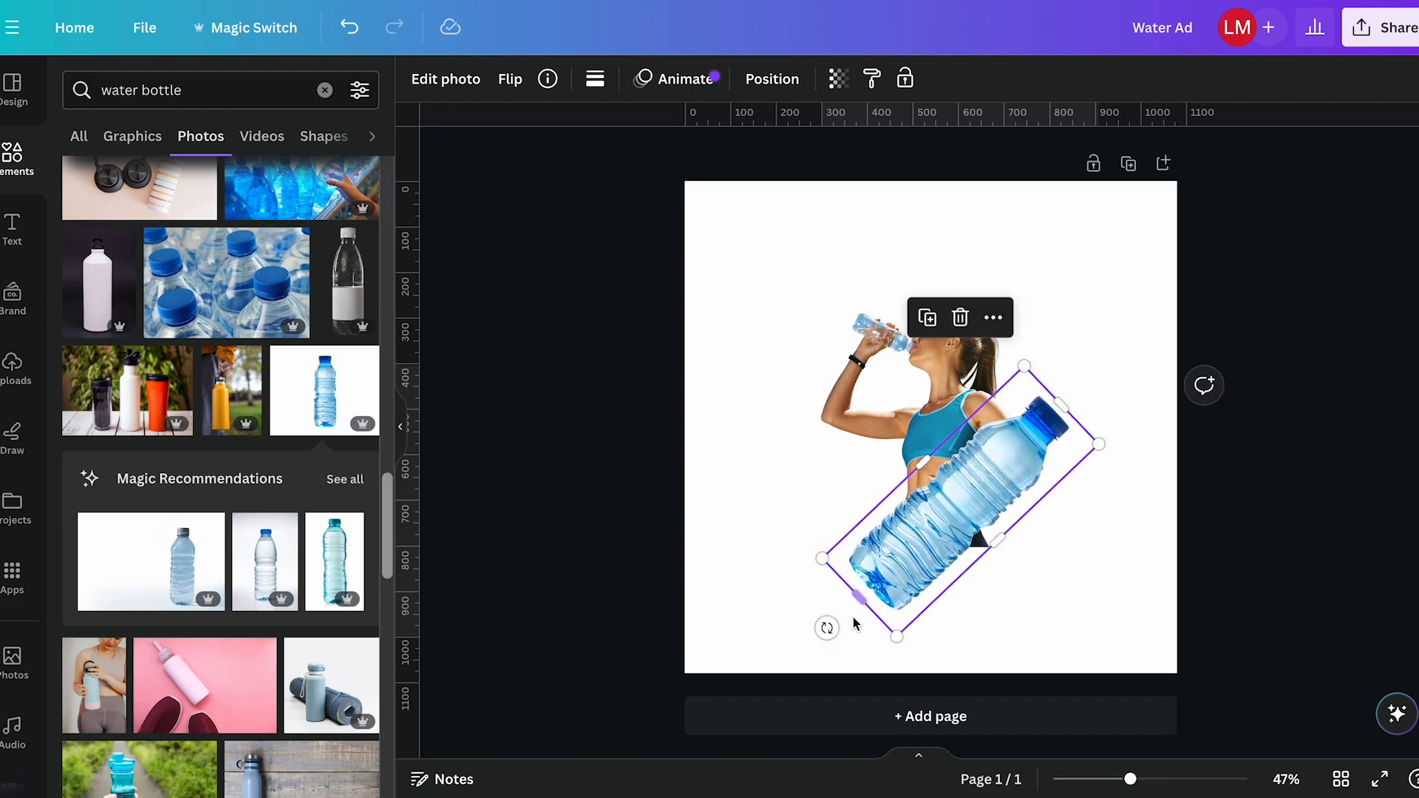
left_click_drag(823, 630, 818, 589)
mouse_move(909, 512)
left_mouse_down()
mouse_move(909, 498)
mouse_move(930, 499)
left_mouse_up()
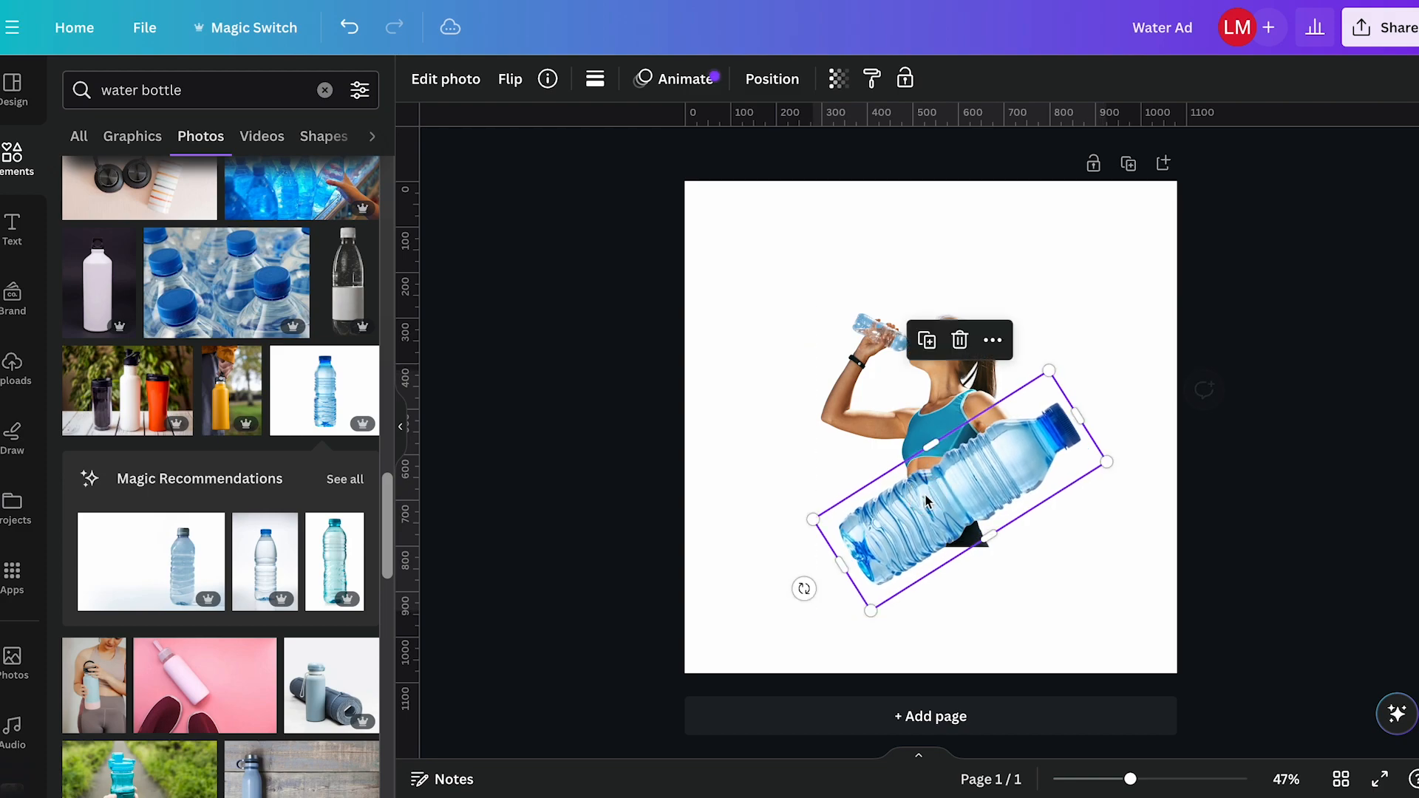
Step: Align the bottle to the page's horizontal center and shift it back over the woman's waist, at about X 799 px, Y 396 px
left_click(928, 436)
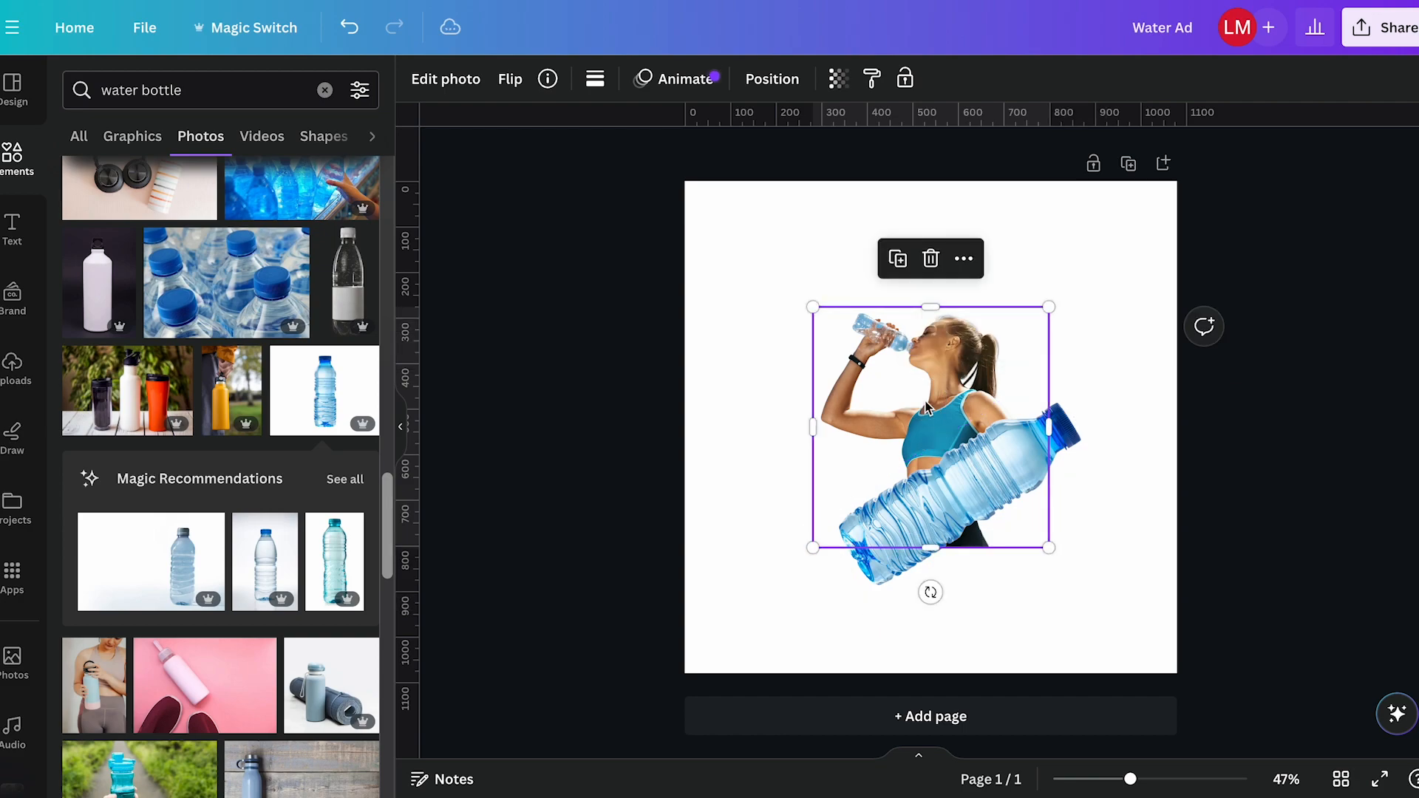
left_click(773, 79)
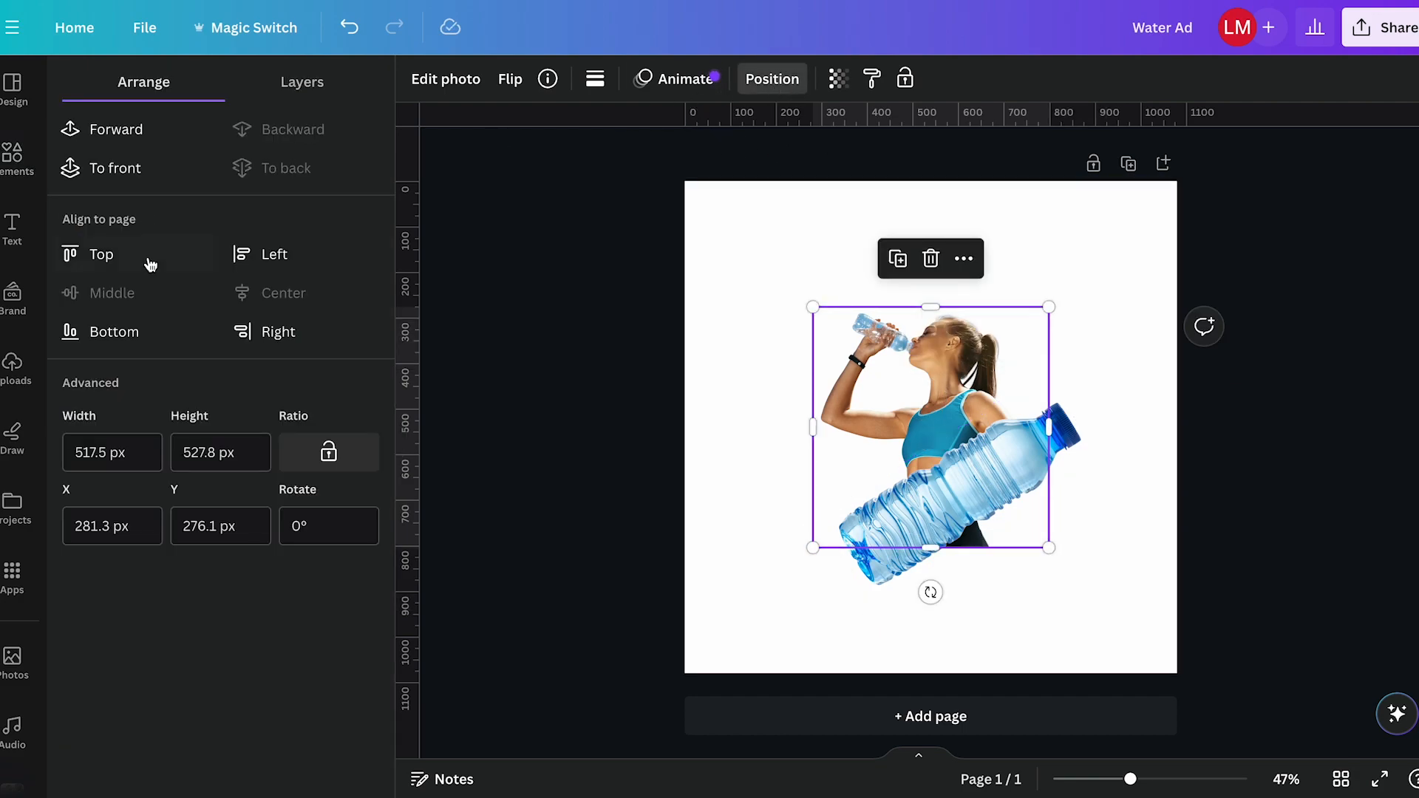
left_click(998, 485)
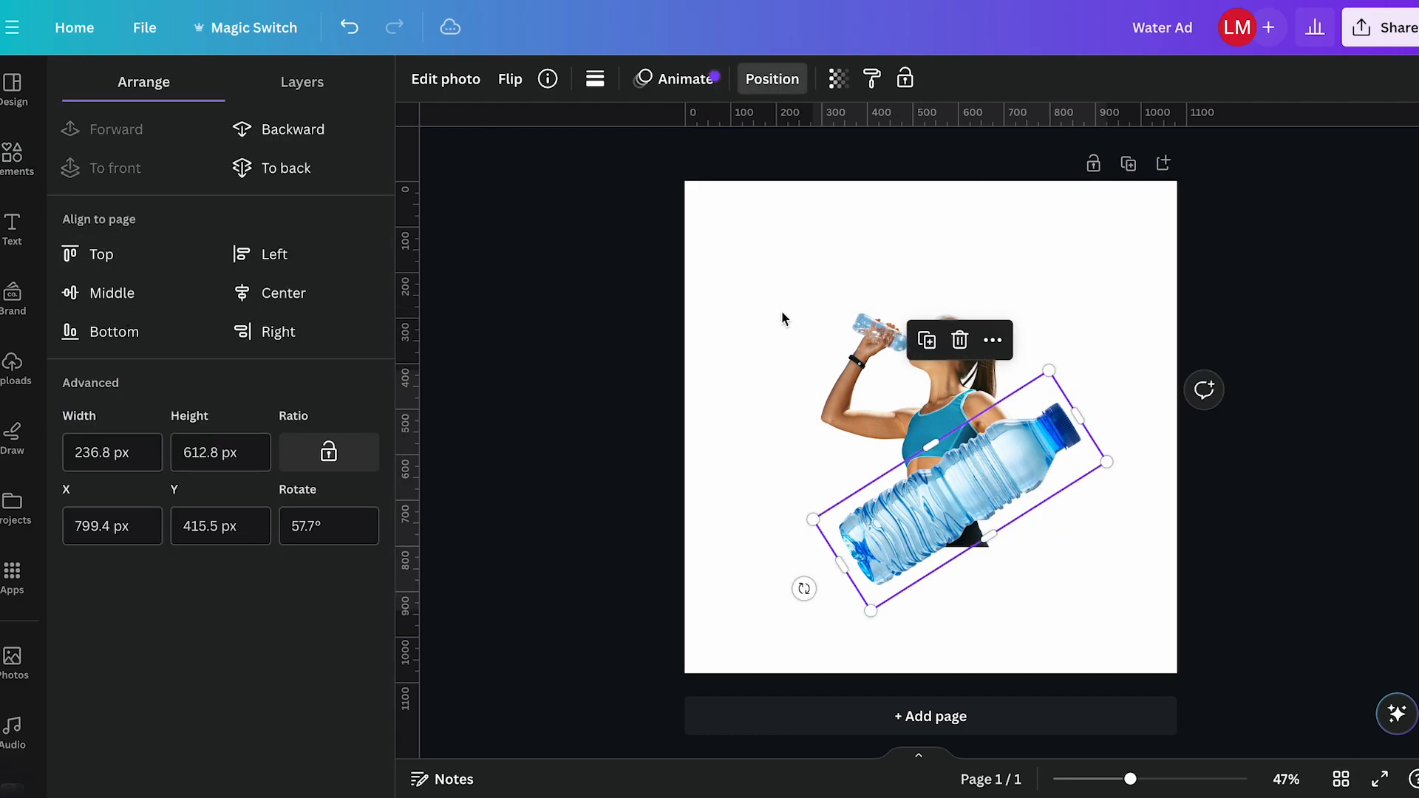
left_click(252, 292)
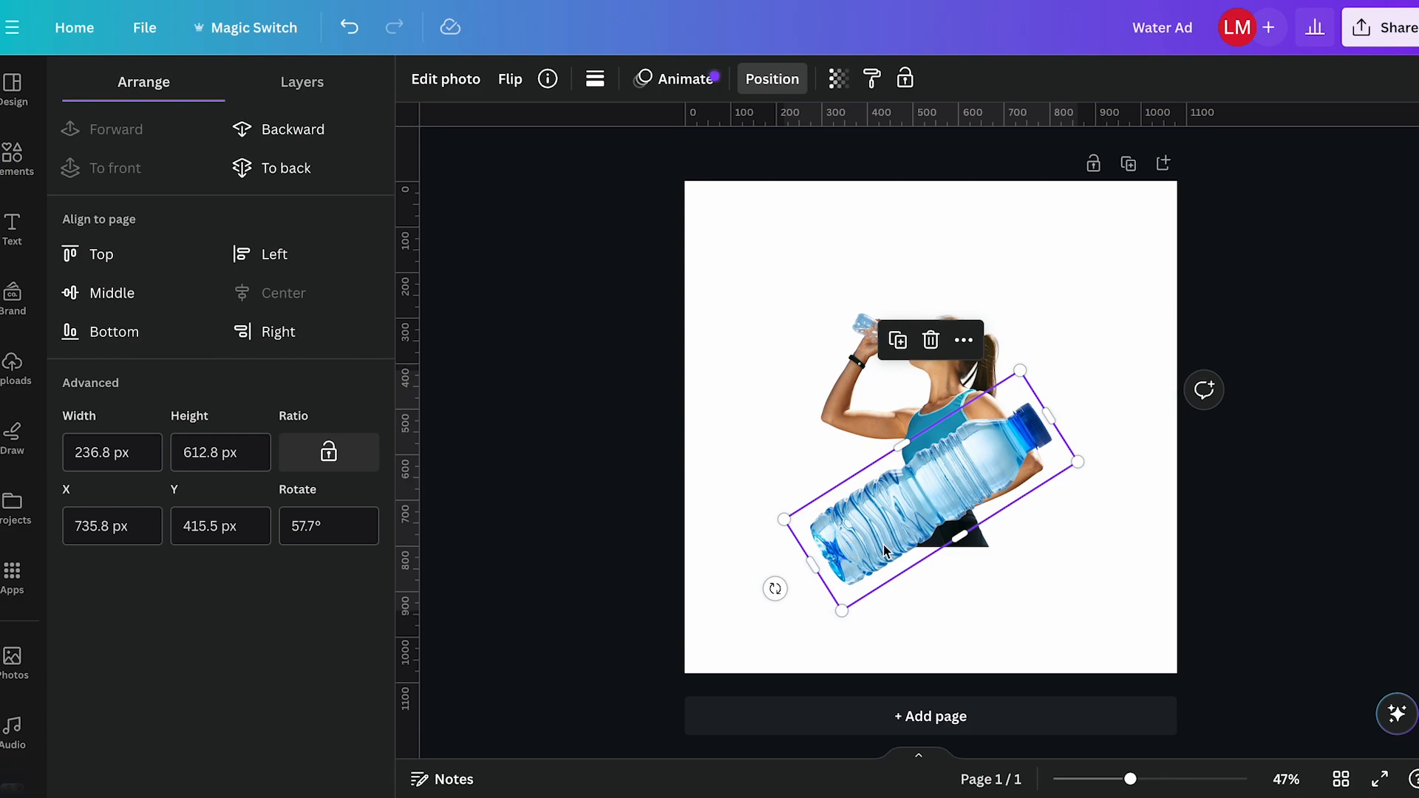
left_click_drag(910, 521, 938, 511)
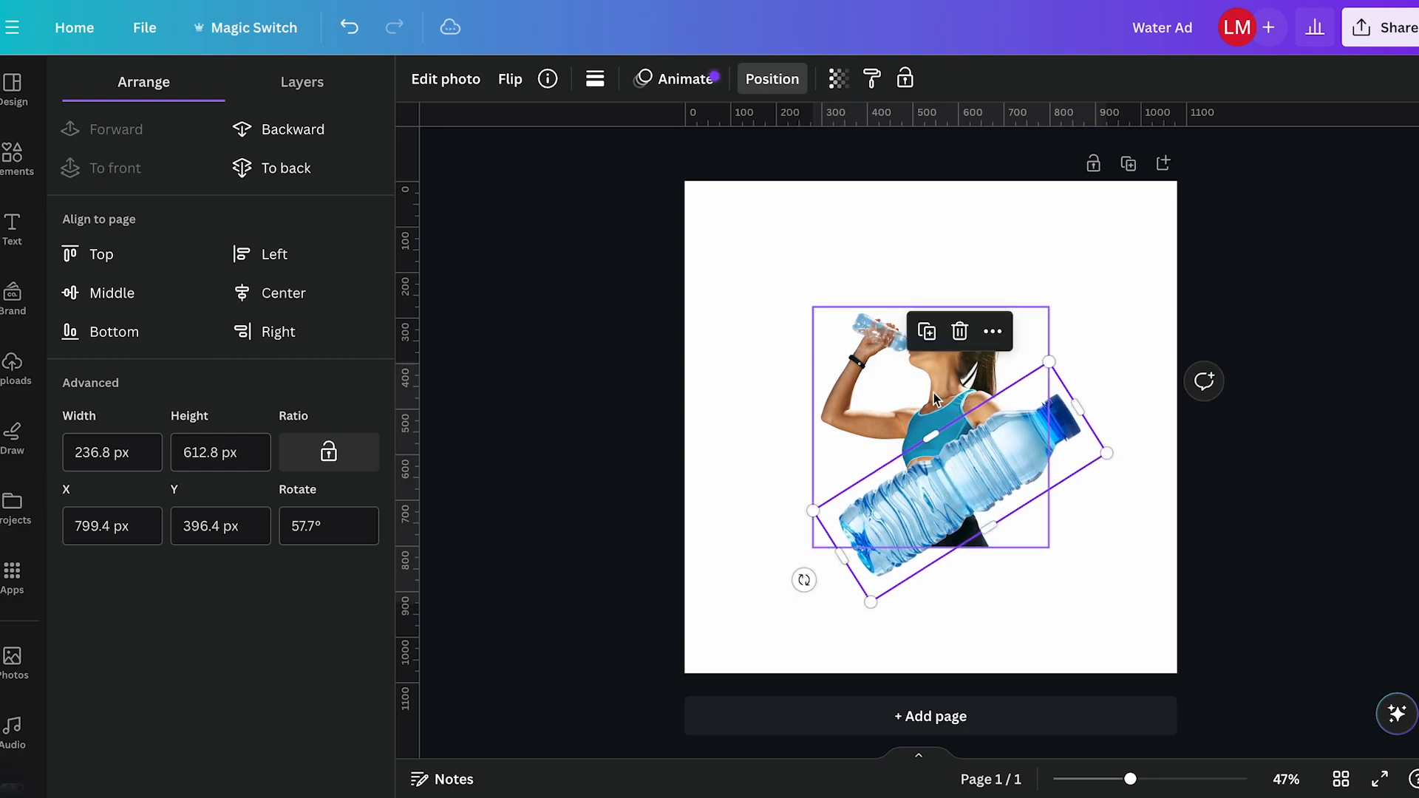
Step: Crop the bottom of the woman's photo to a height of about 441 px so her shorts are hidden behind the bottle
left_click(965, 450)
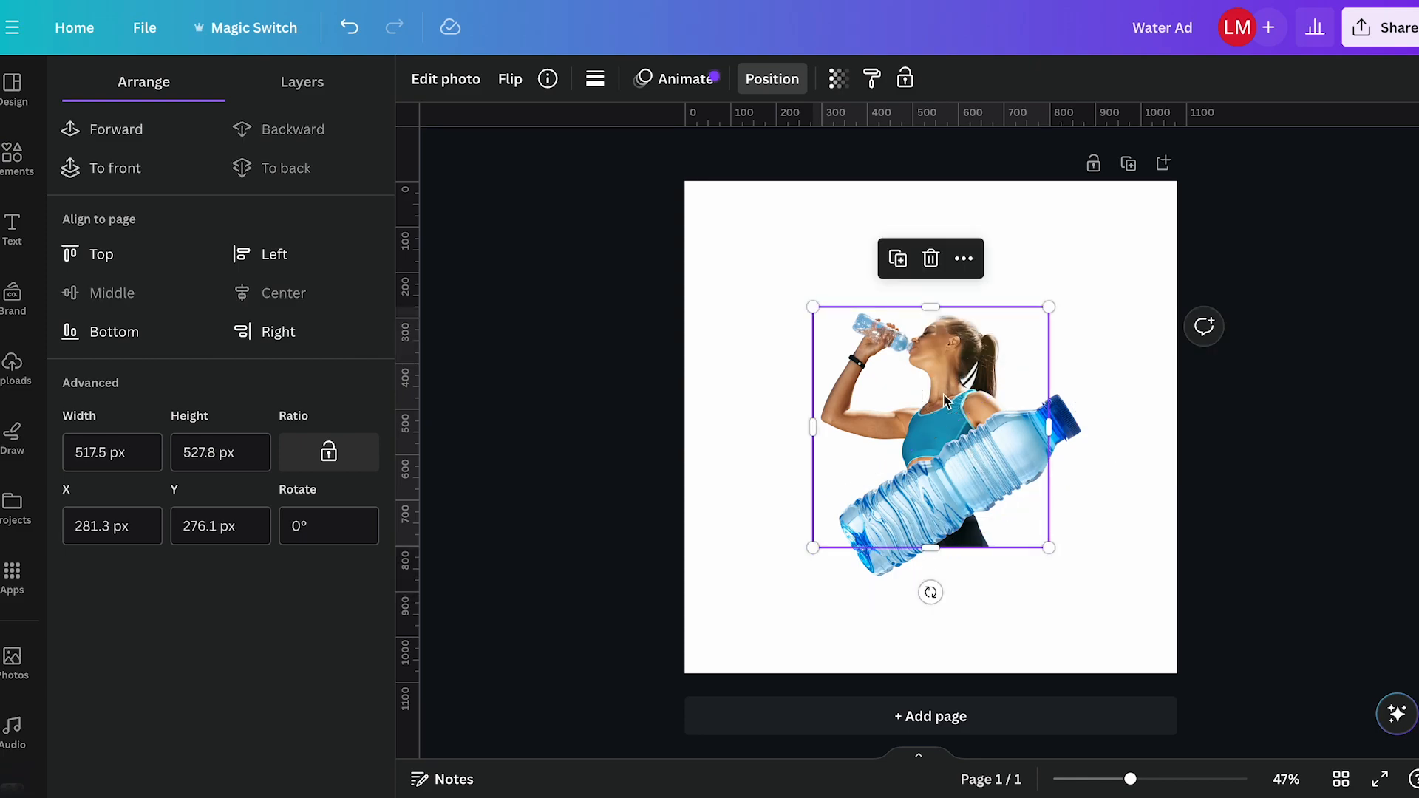
scroll(1056, 528, "up", 5)
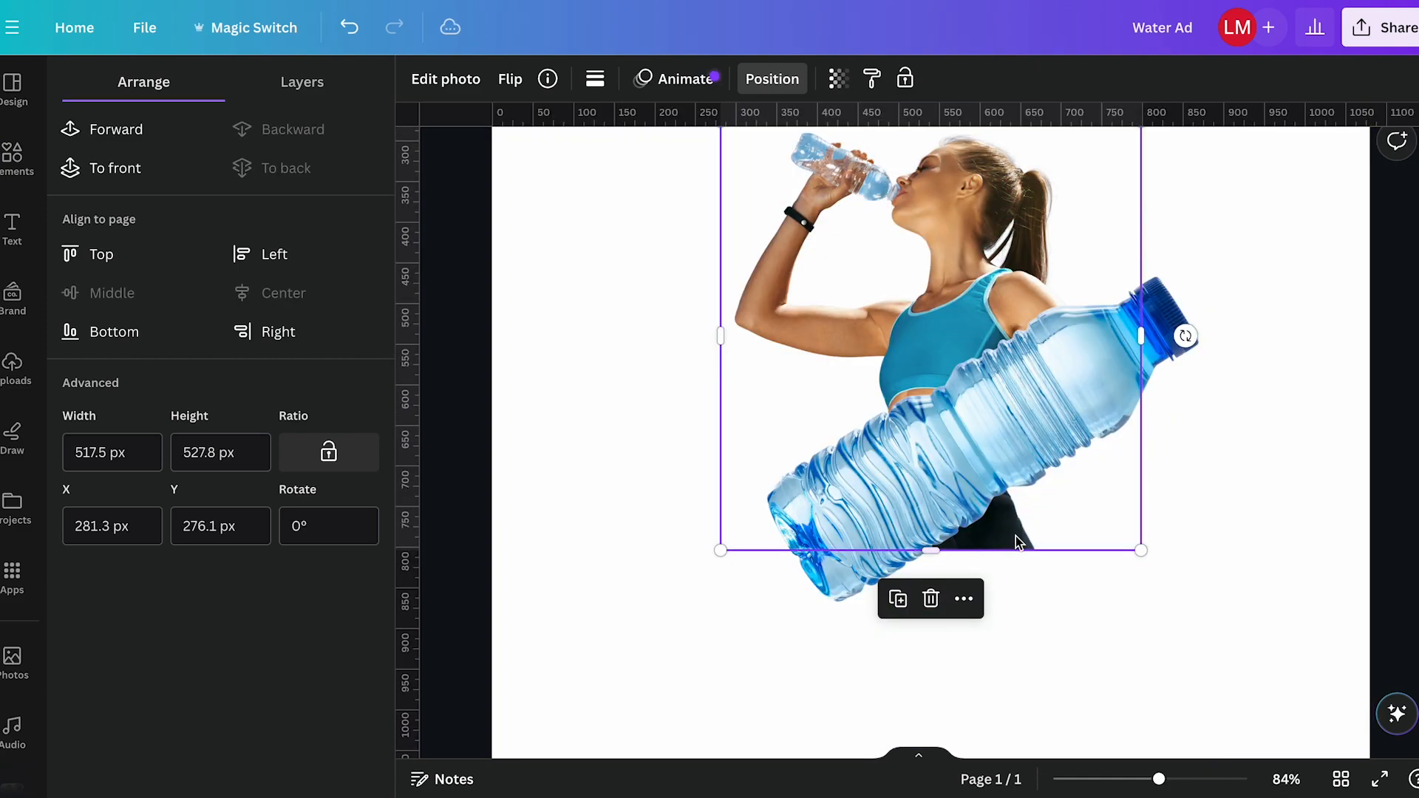
scroll(992, 568, "down", 3)
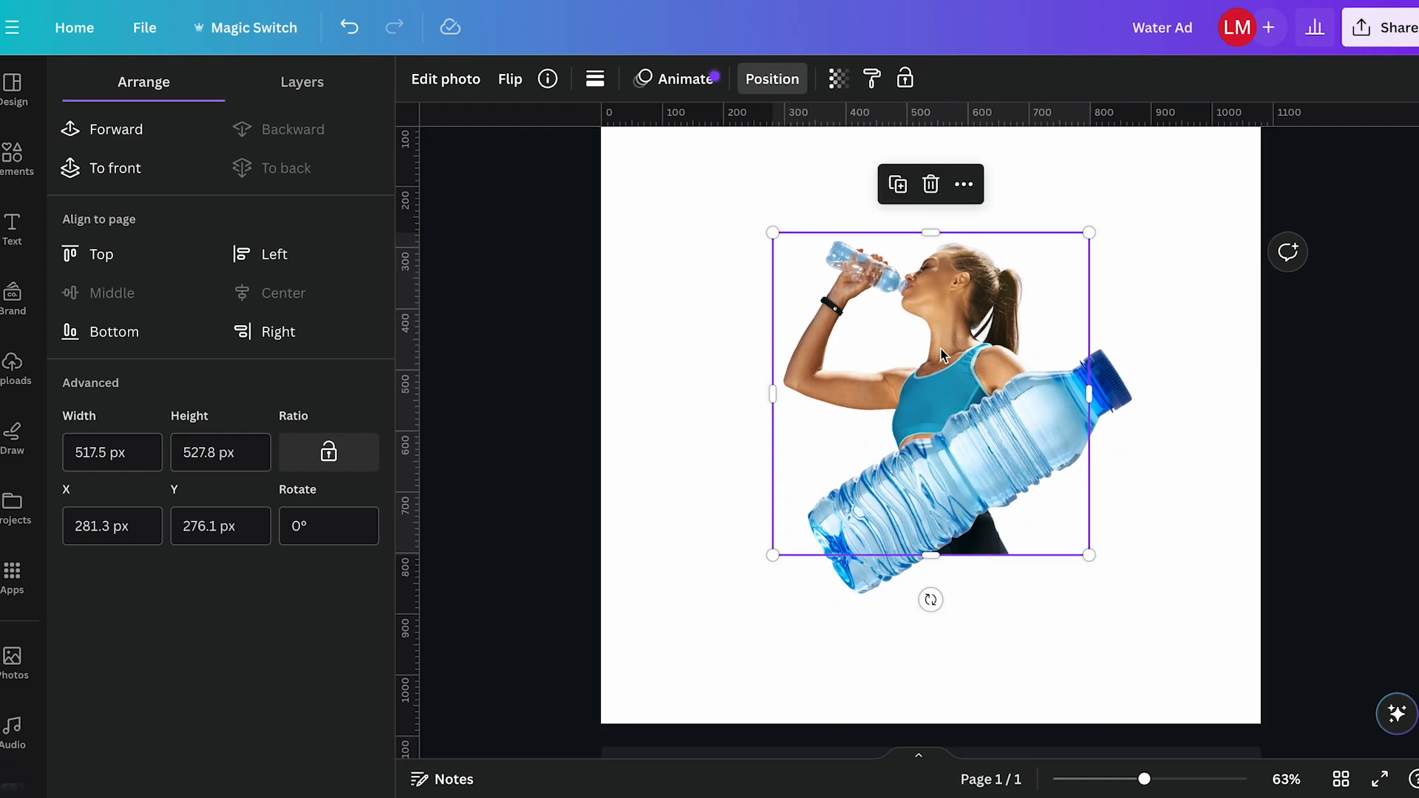
left_click_drag(935, 560, 935, 507)
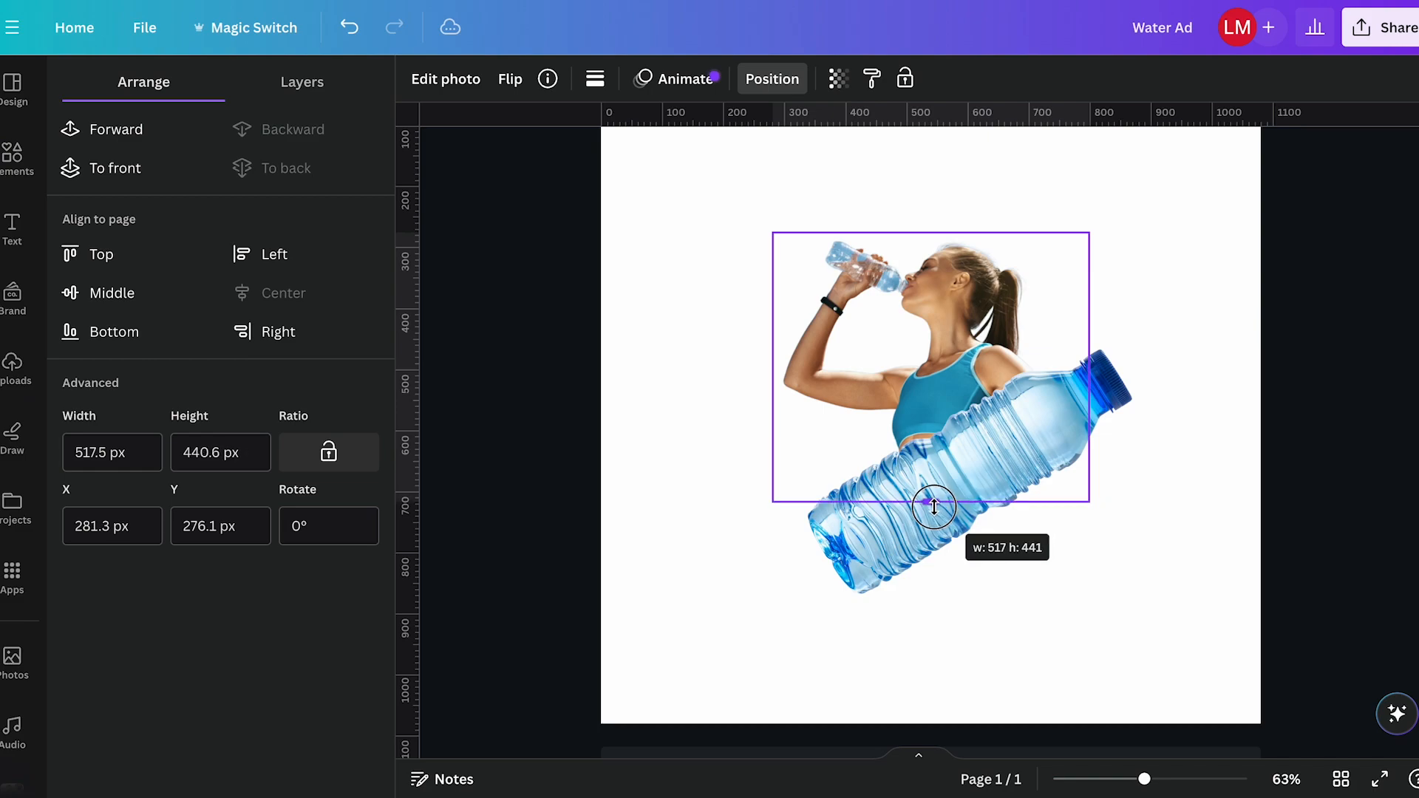
left_click(722, 466)
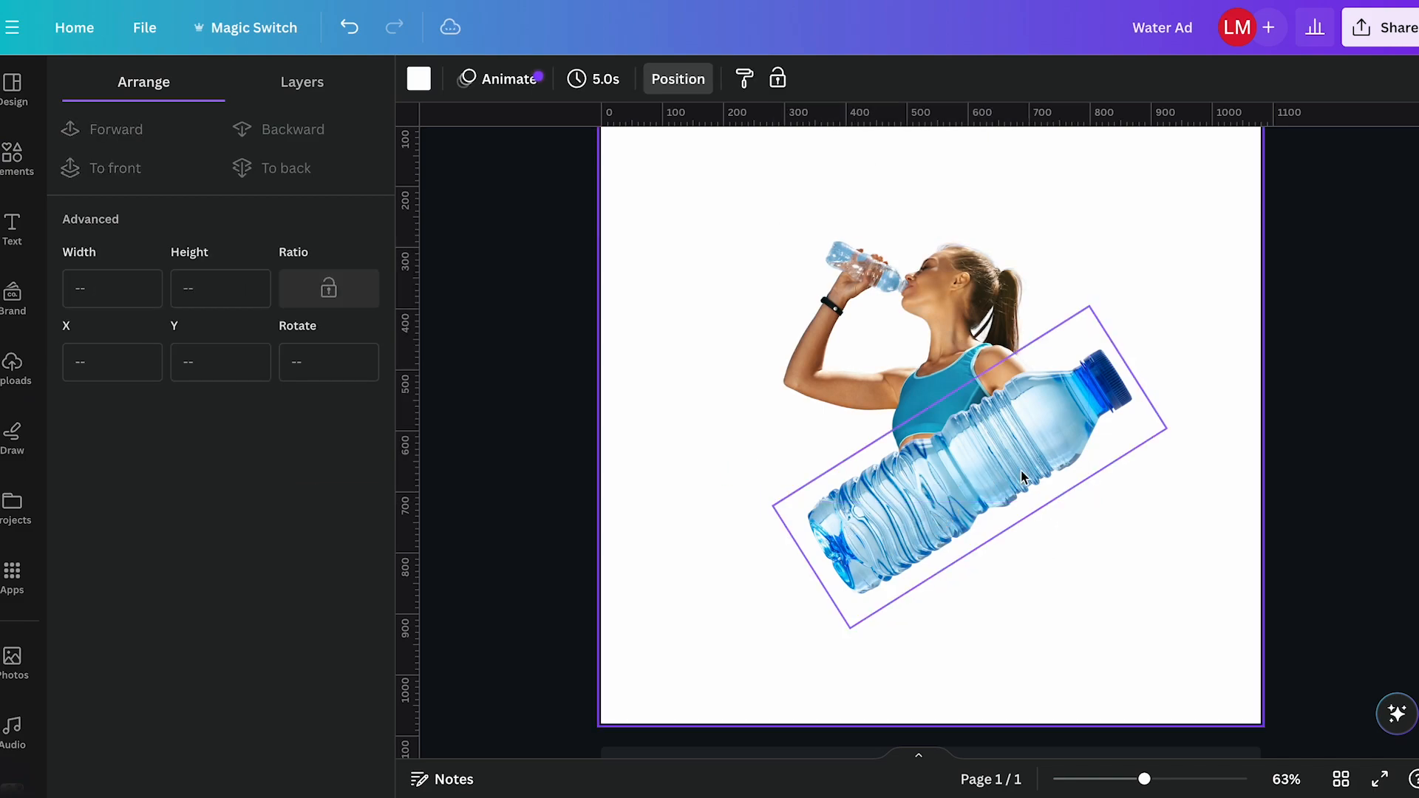
Step: Search the elements library for "blue watercolor"
scroll(1024, 477, "down", 5)
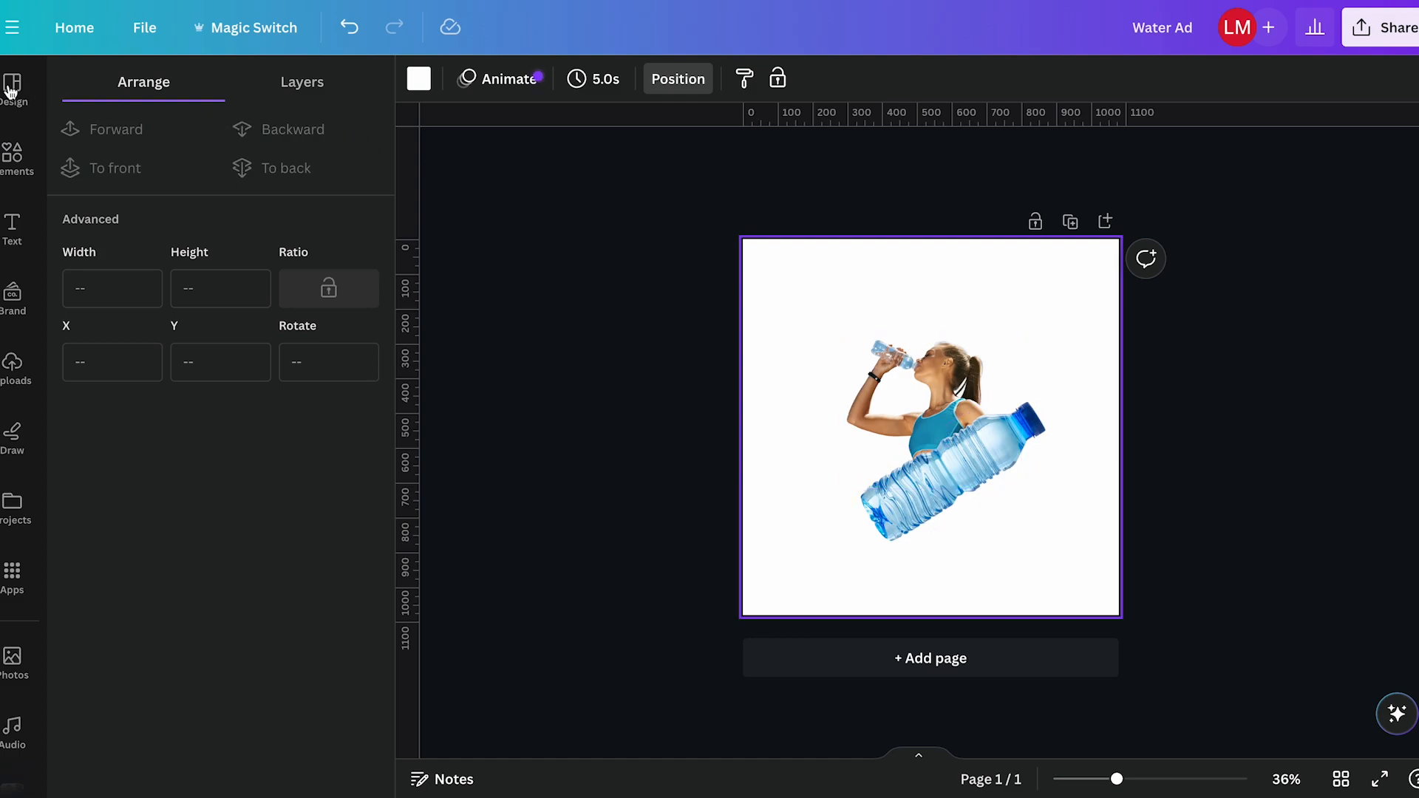
left_click(16, 136)
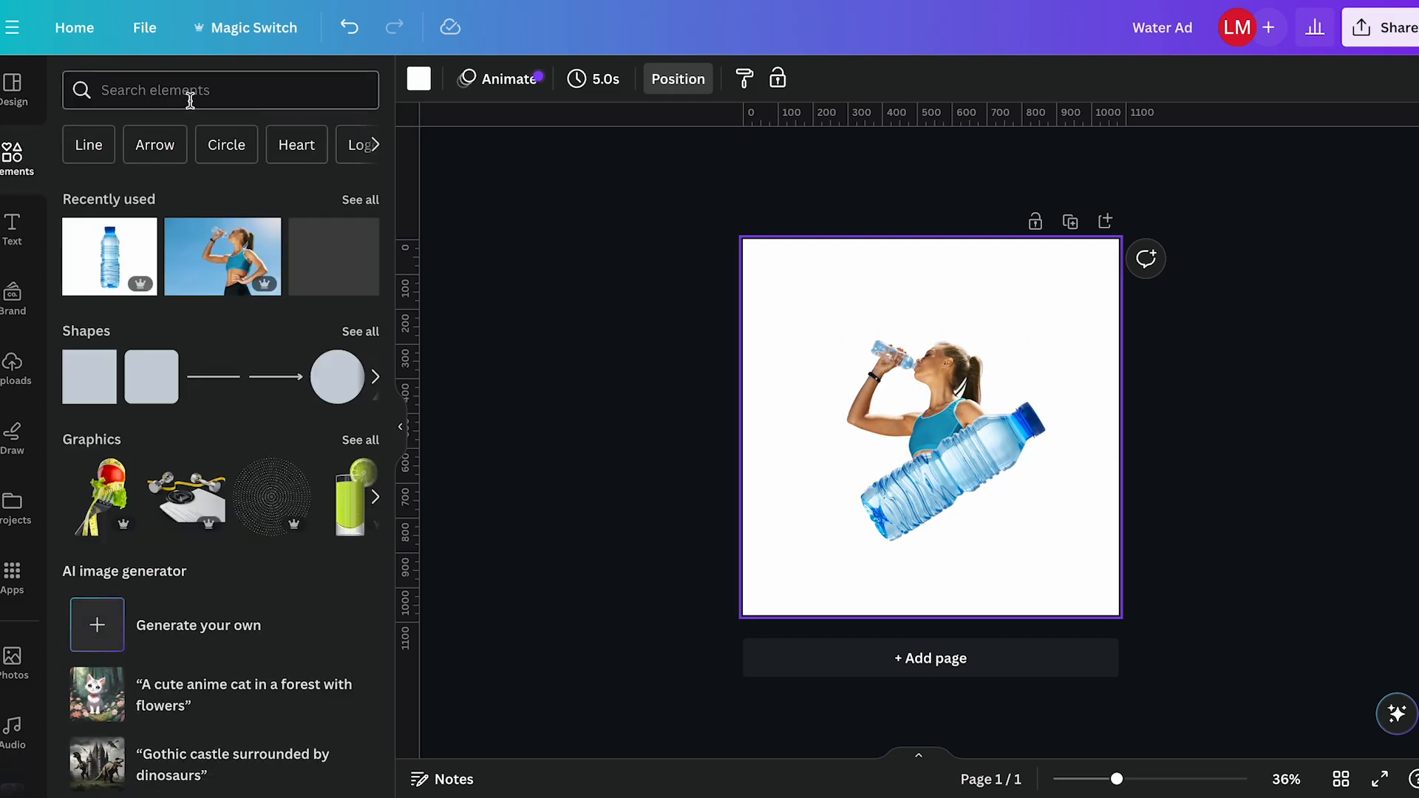
left_click(188, 98)
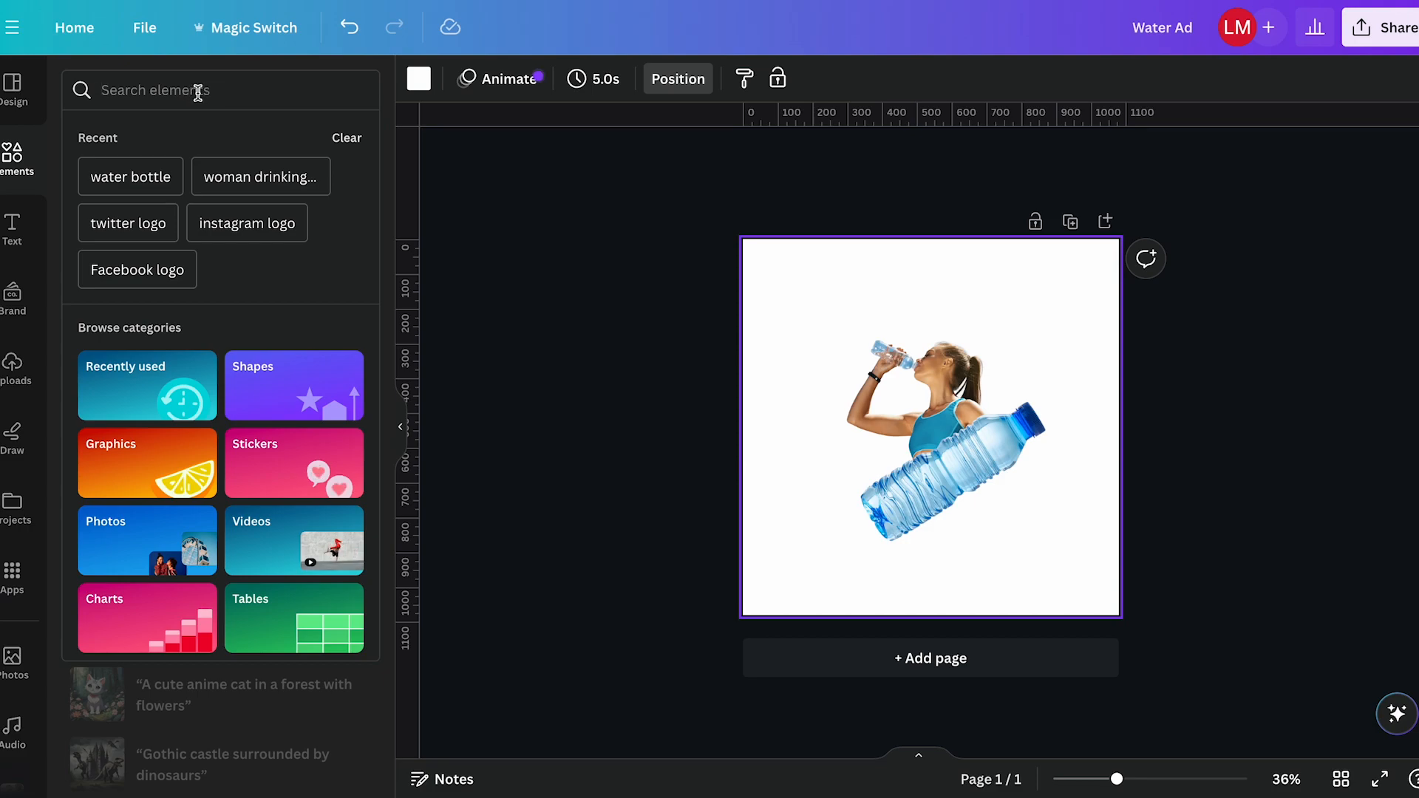
left_click(196, 98)
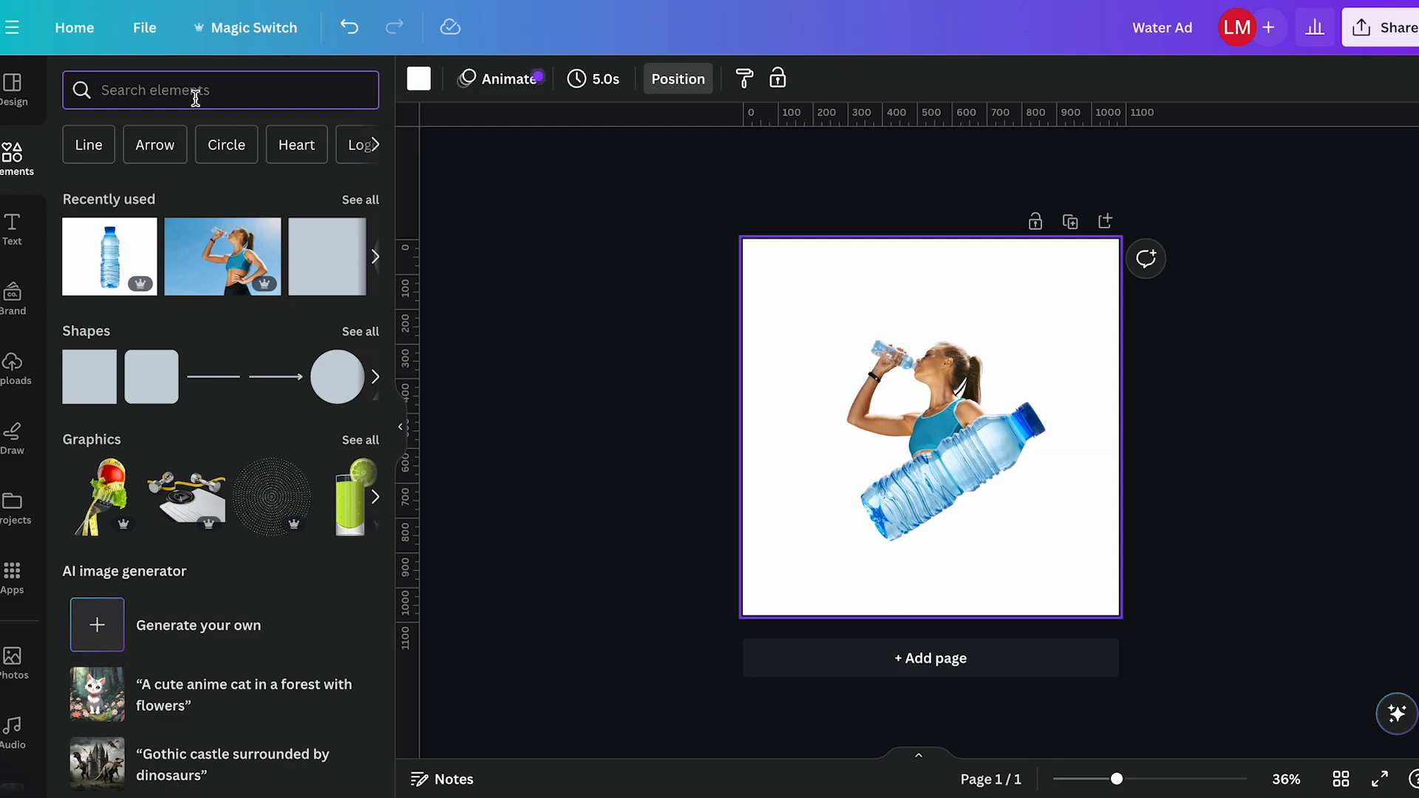
type("blue")
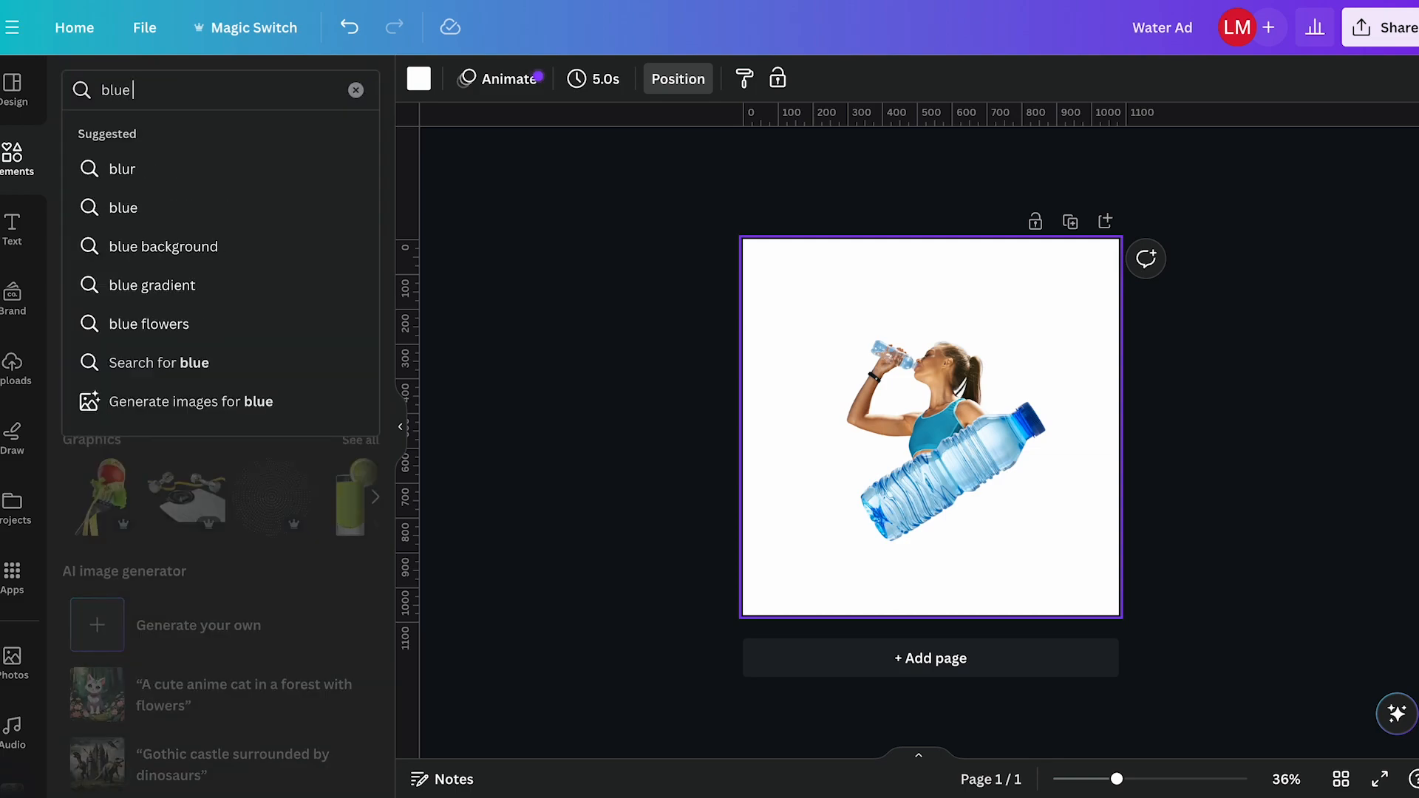
type(" water")
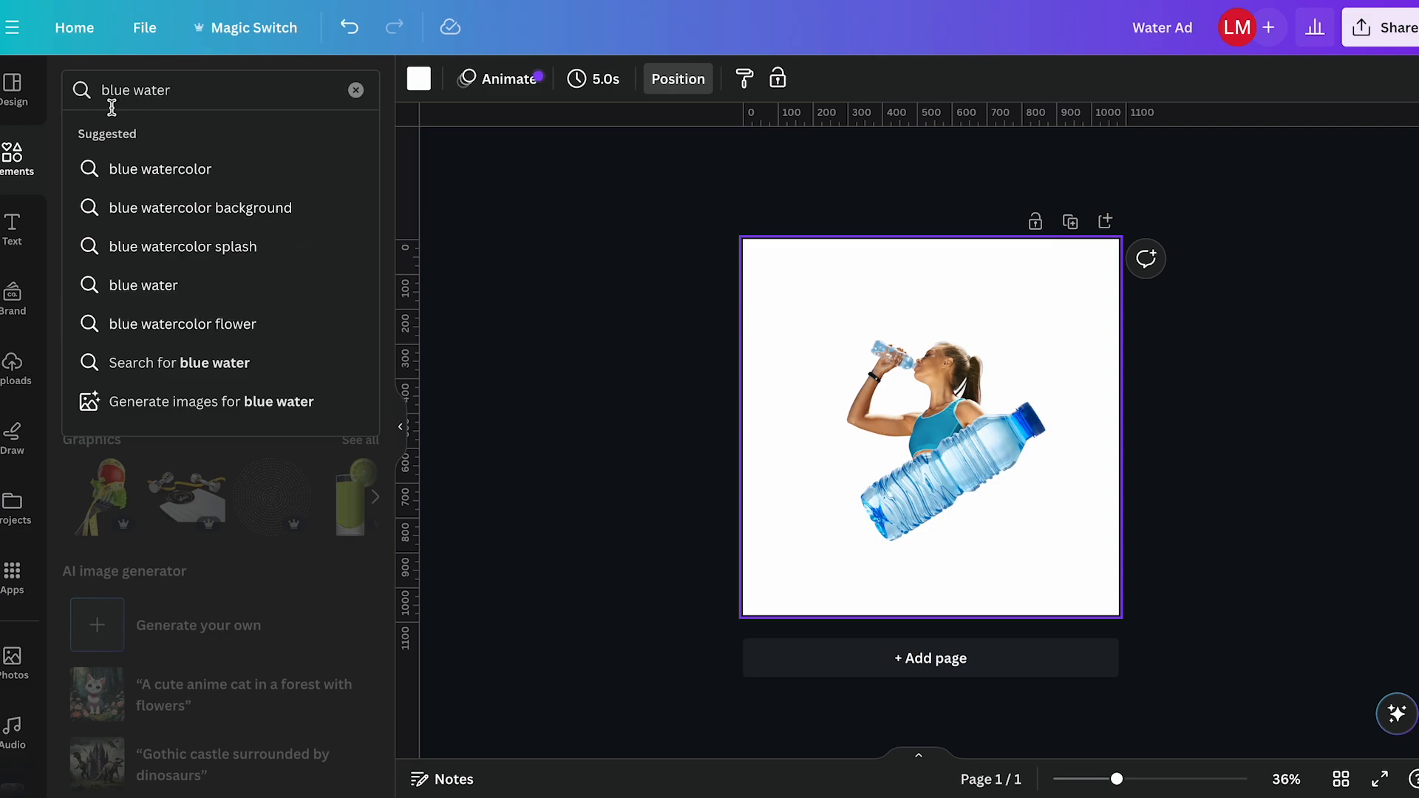
left_click(141, 169)
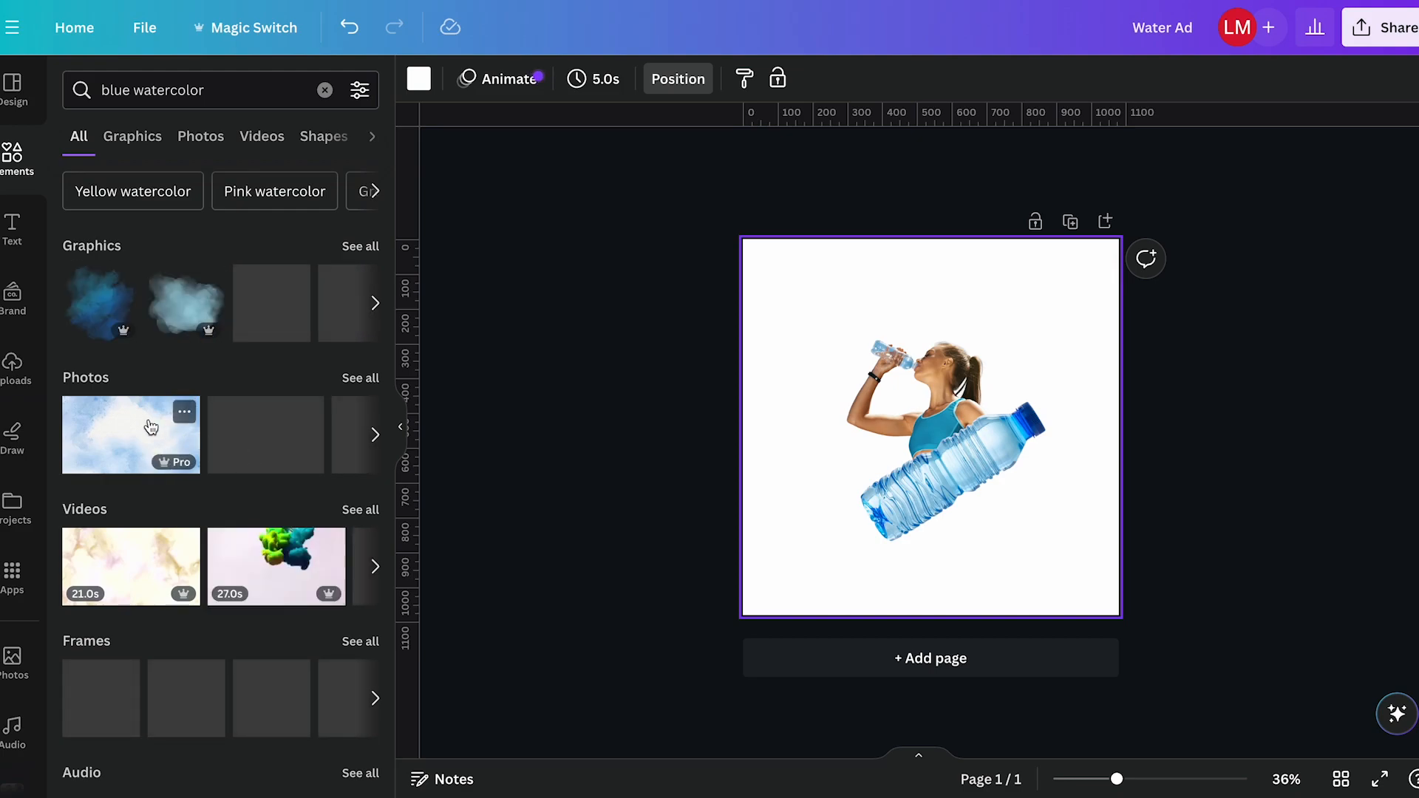
Step: Browse the full list of blue watercolor graphics for a splash that suits the backdrop
left_click(365, 244)
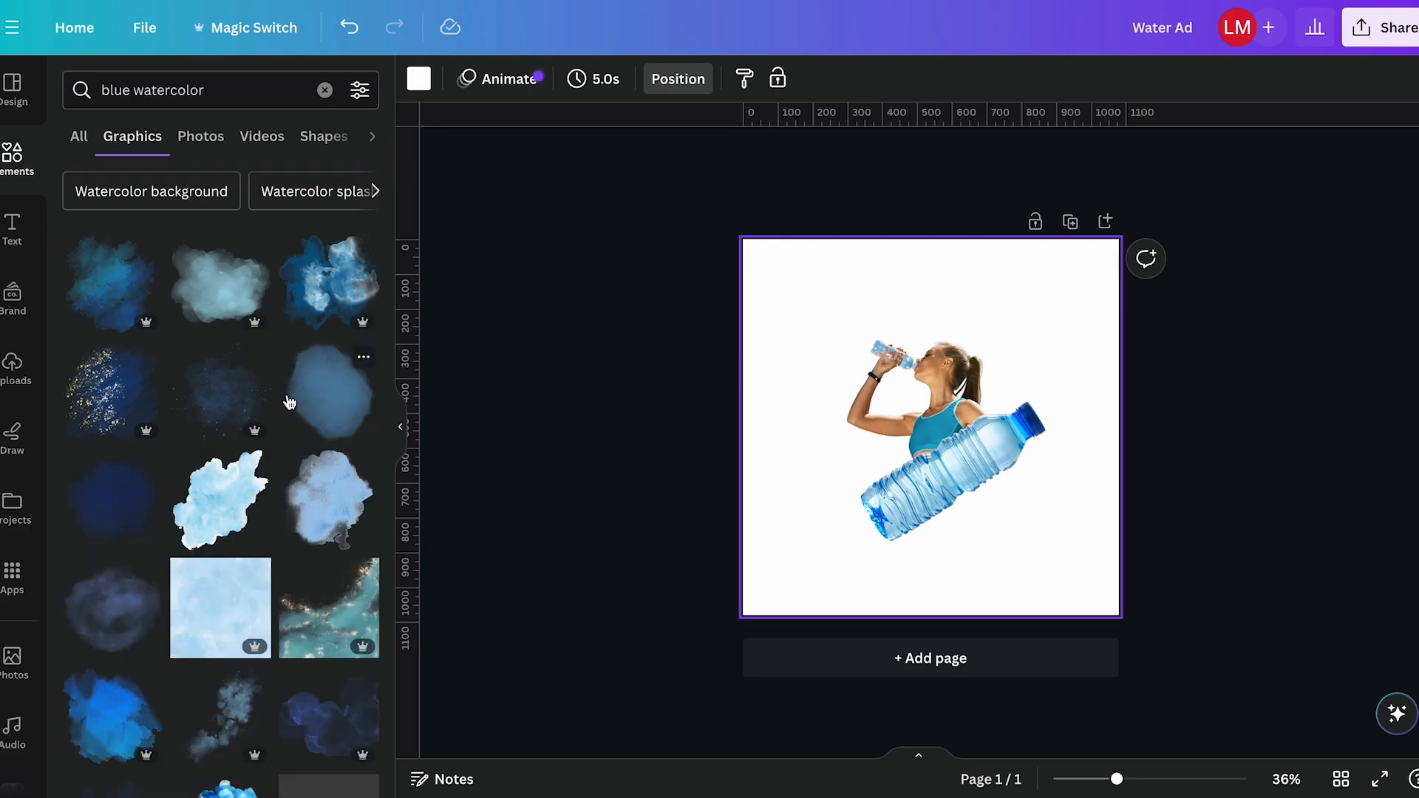
scroll(290, 401, "down", 5)
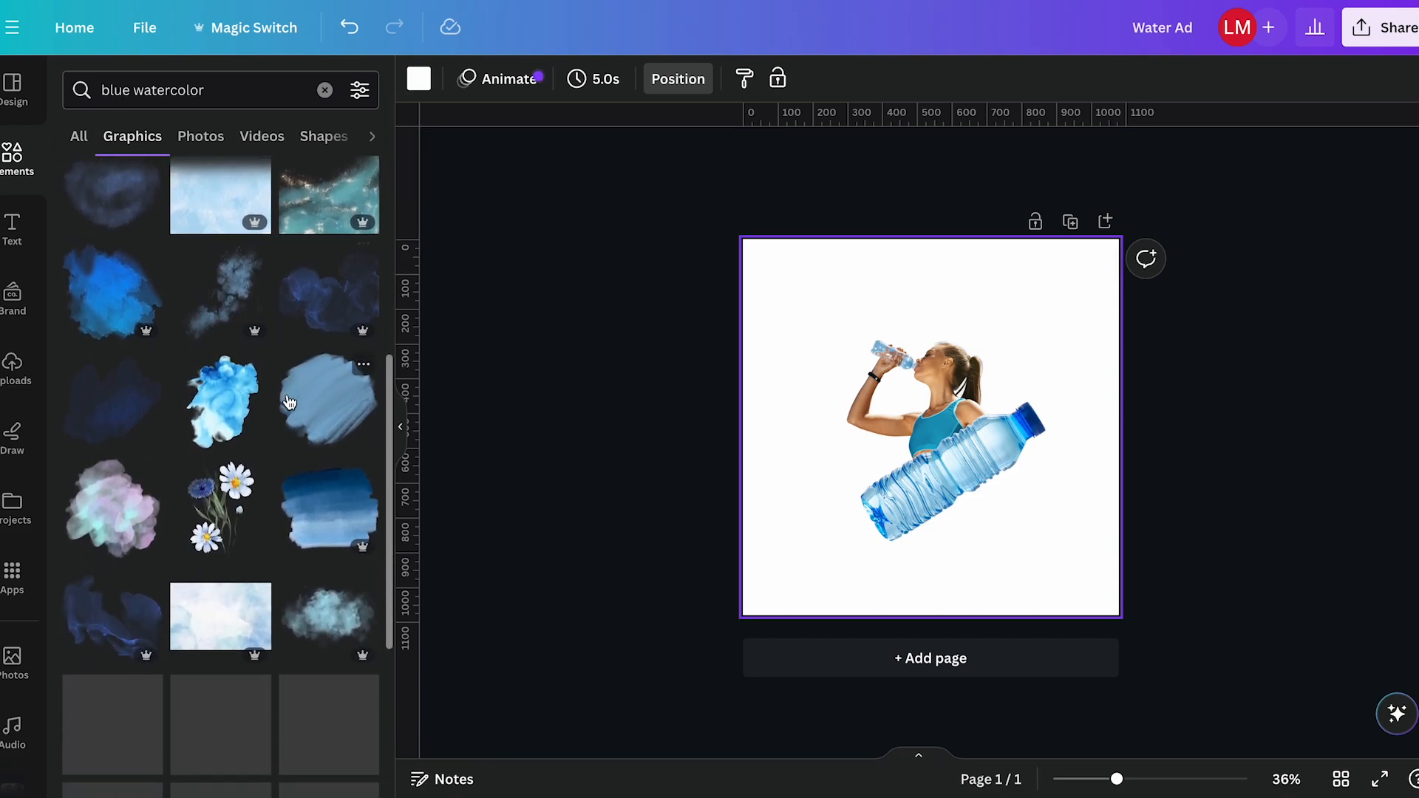
scroll(289, 401, "down", 4)
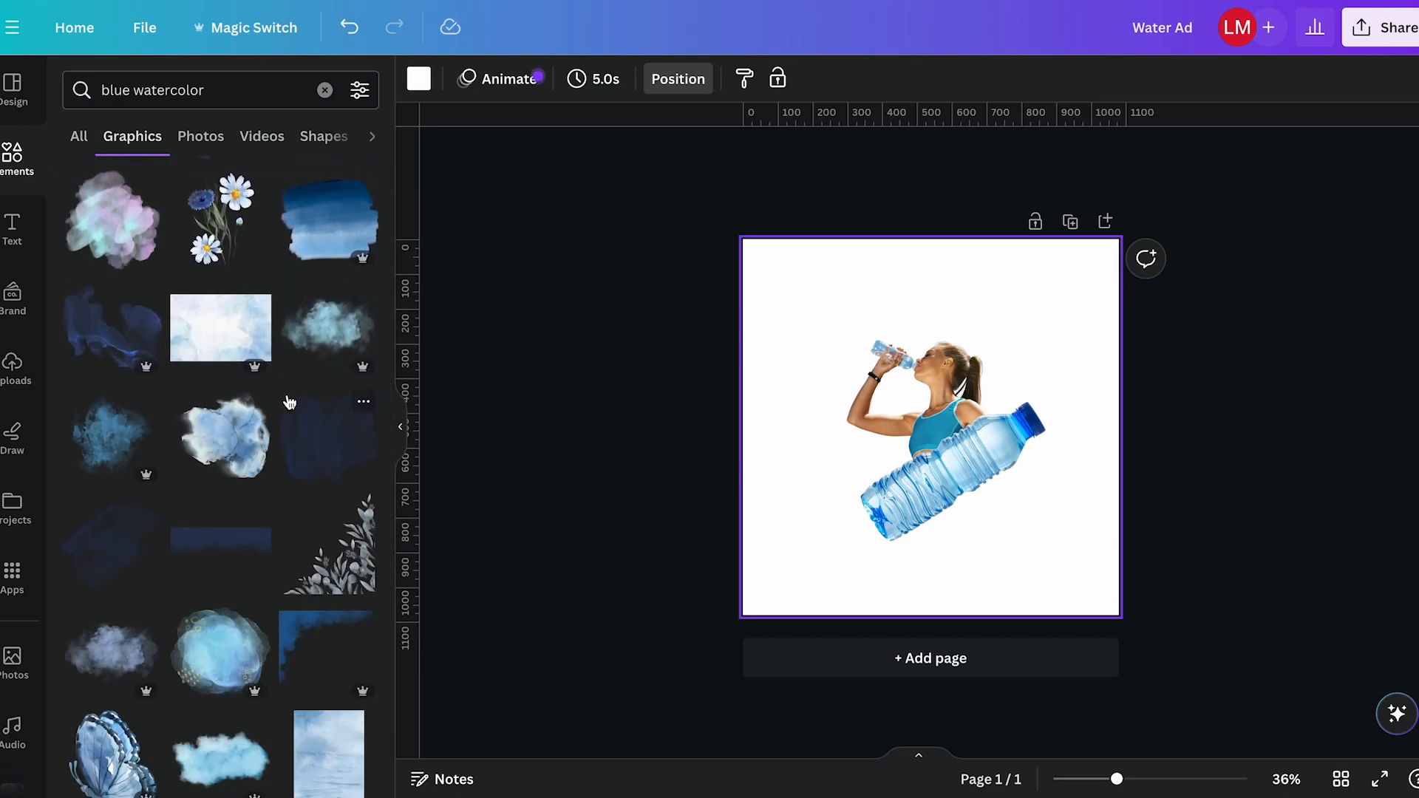
scroll(289, 401, "down", 7)
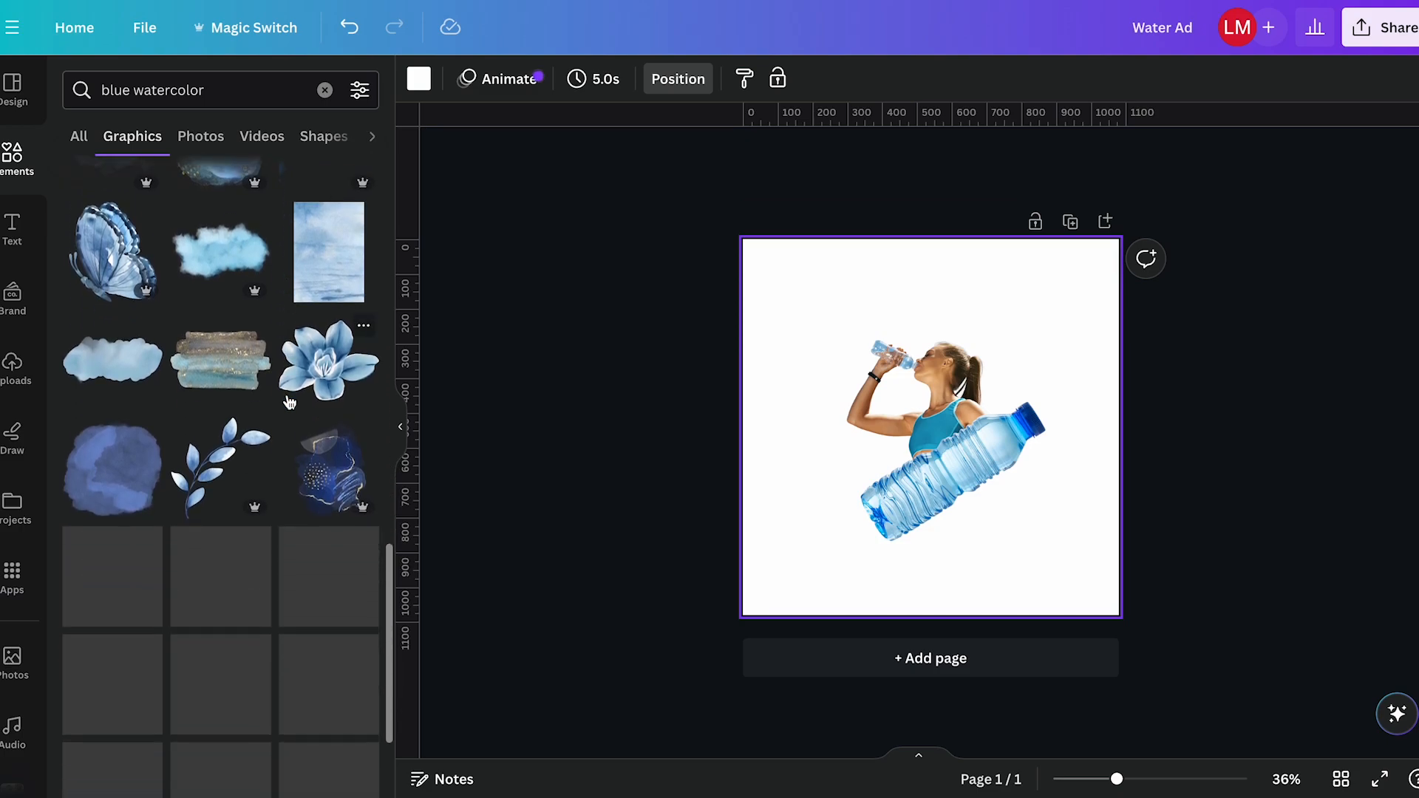
scroll(289, 402, "down", 1)
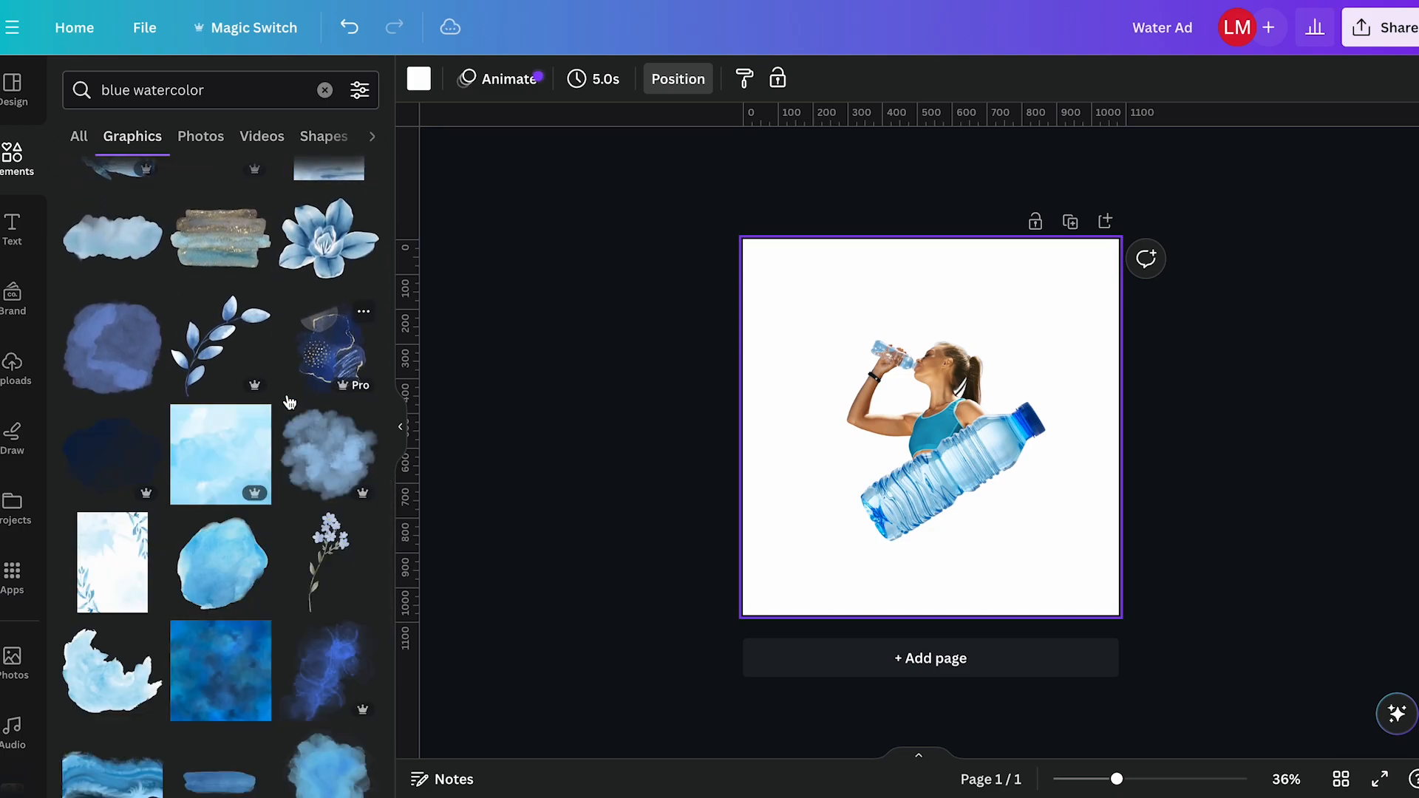
scroll(287, 408, "down", 4)
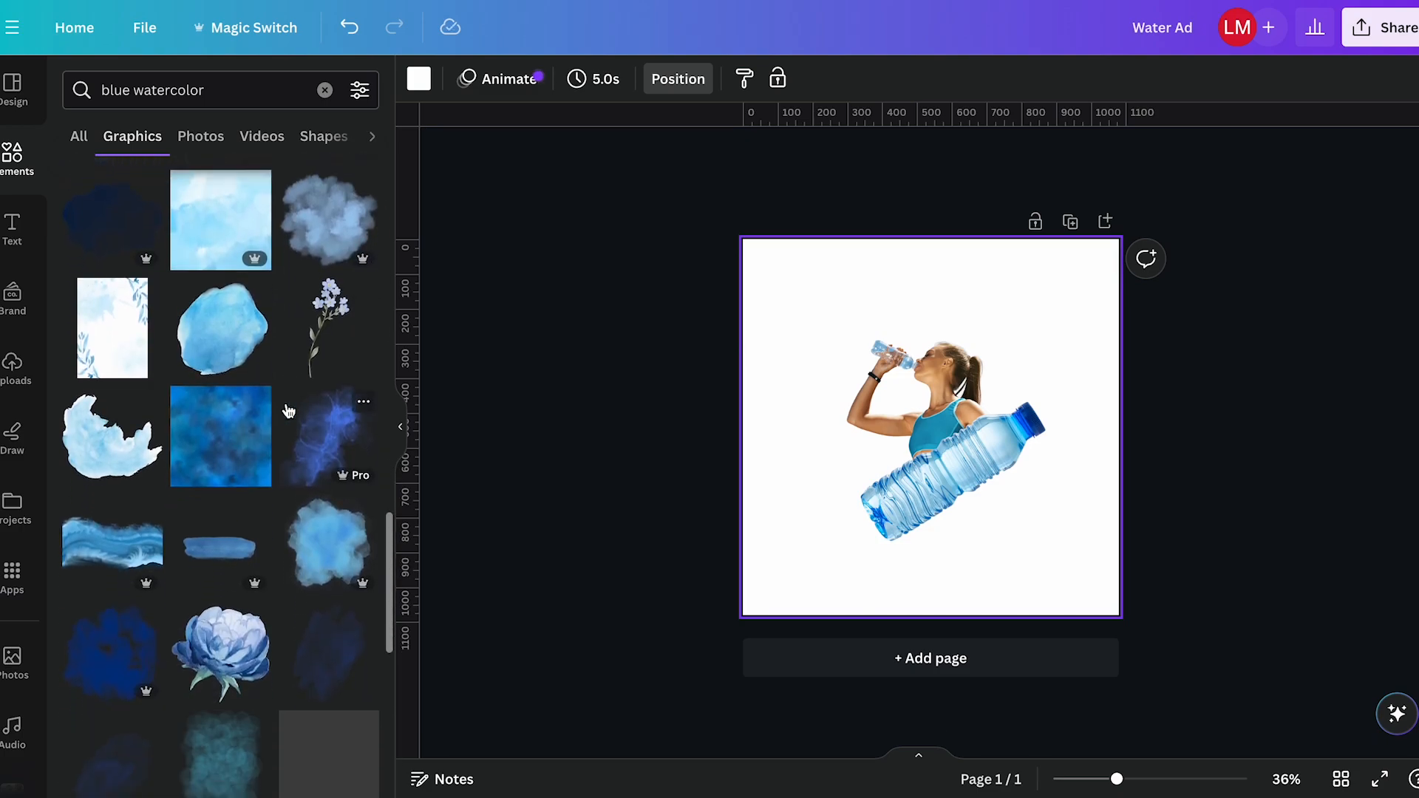
scroll(289, 410, "down", 8)
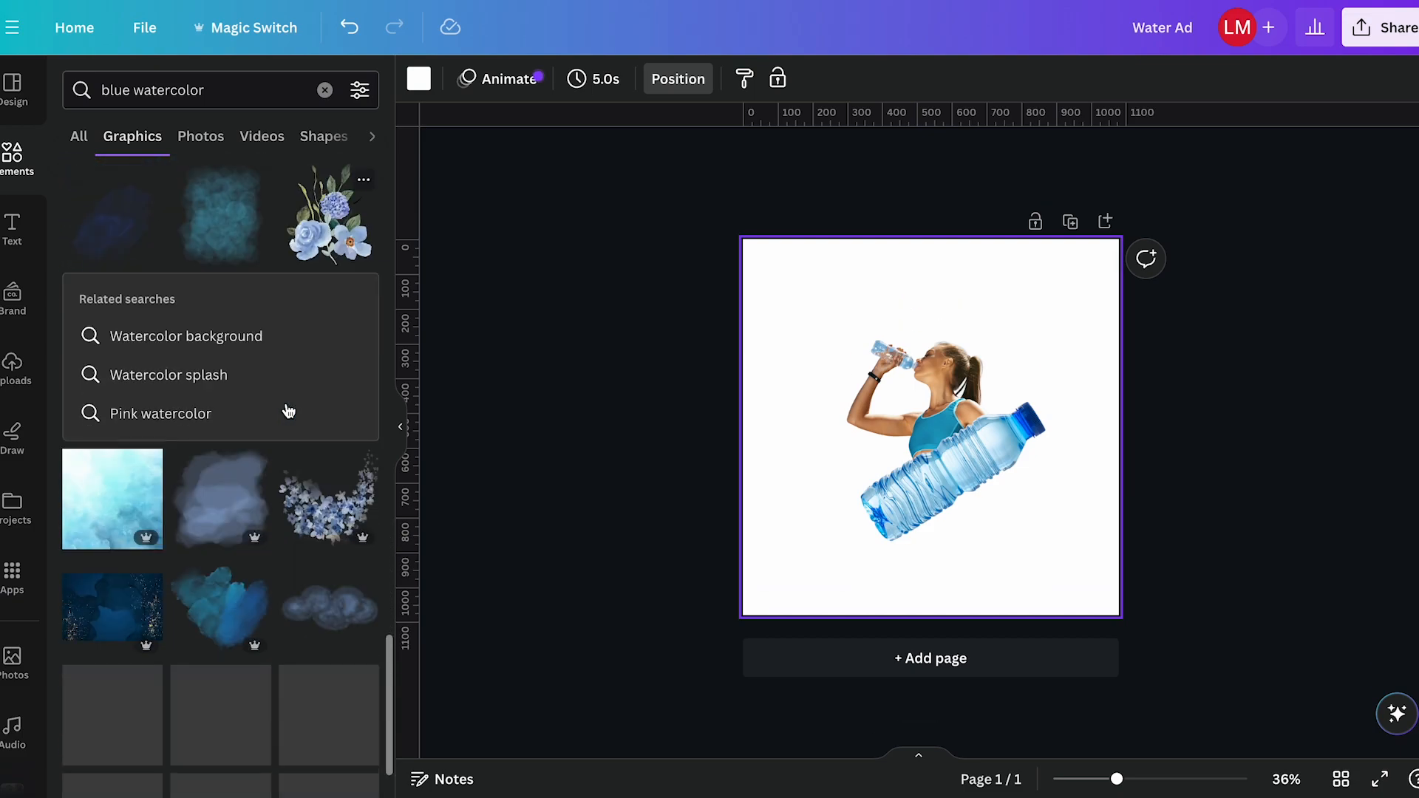
scroll(289, 412, "down", 2)
scroll(289, 411, "up", 20)
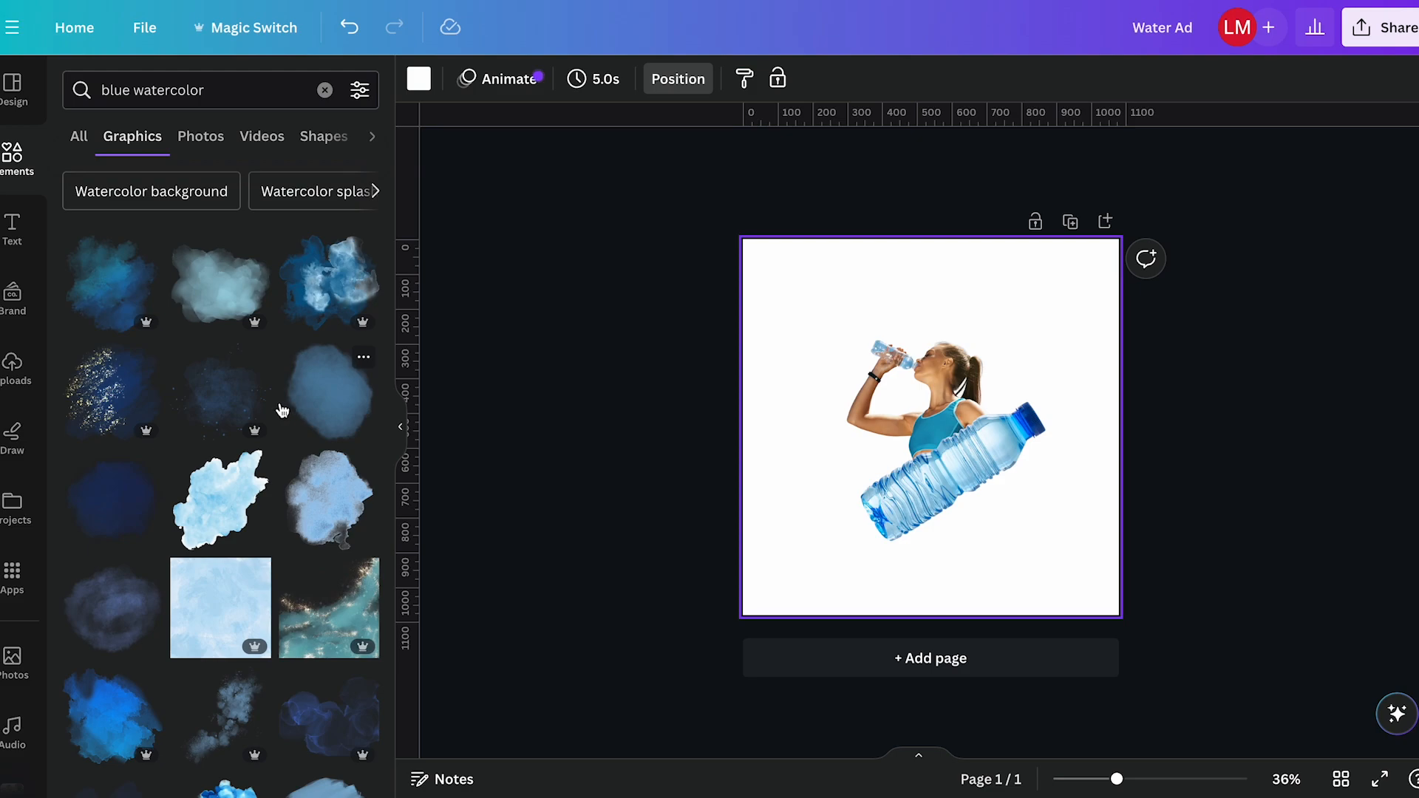
Step: Try the first teal-blue watercolor graphic as a backdrop sent behind the woman and bottle, and delete it
left_click(100, 297)
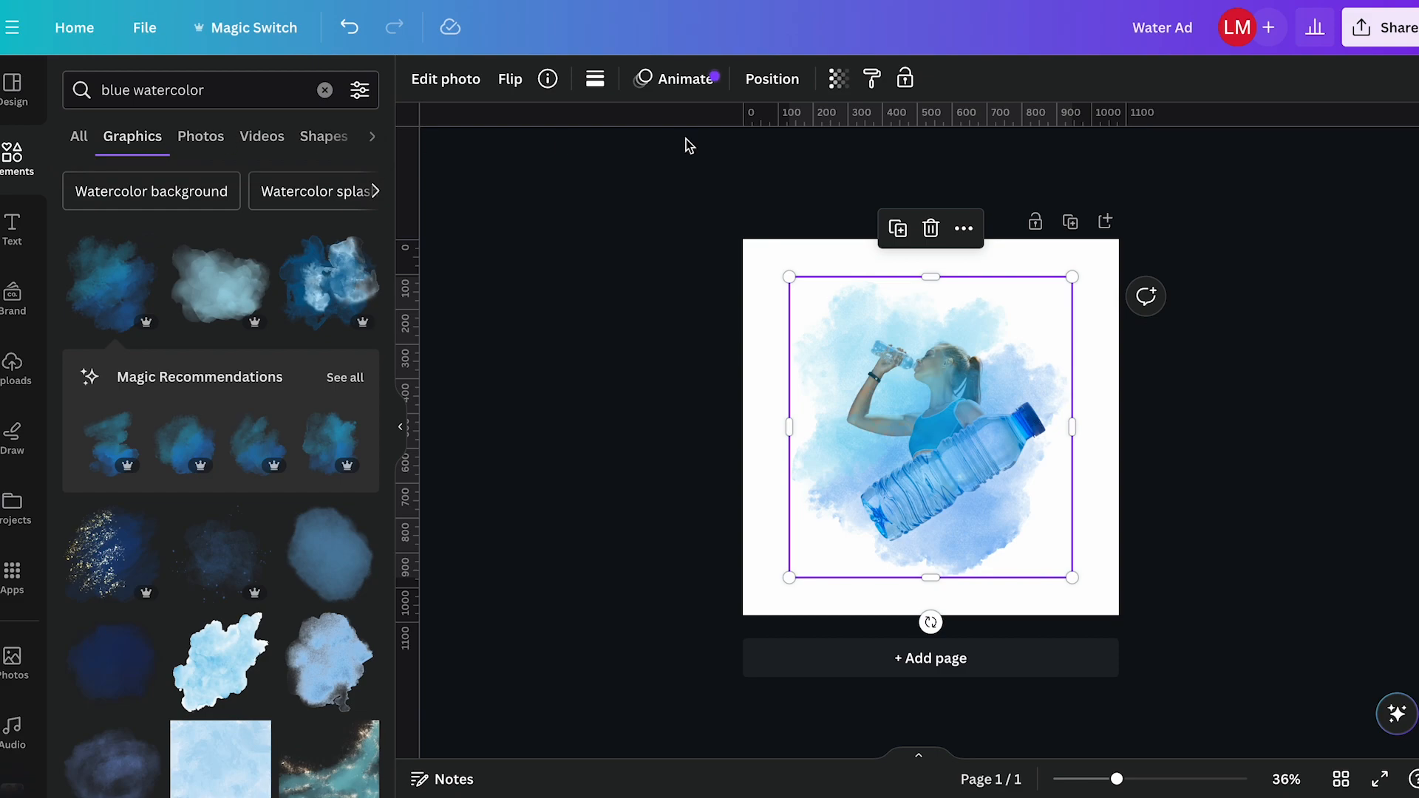
left_click(325, 89)
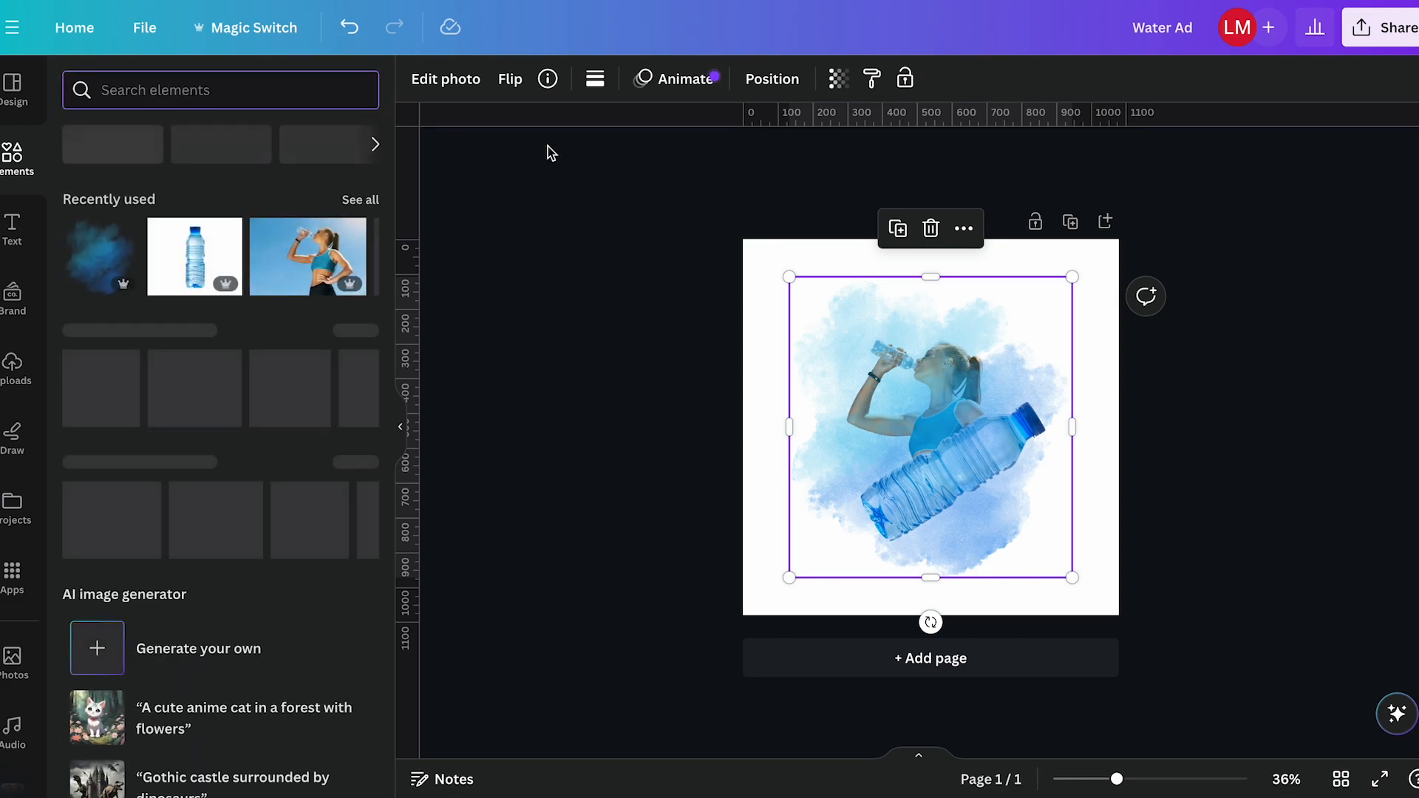
left_click(746, 85)
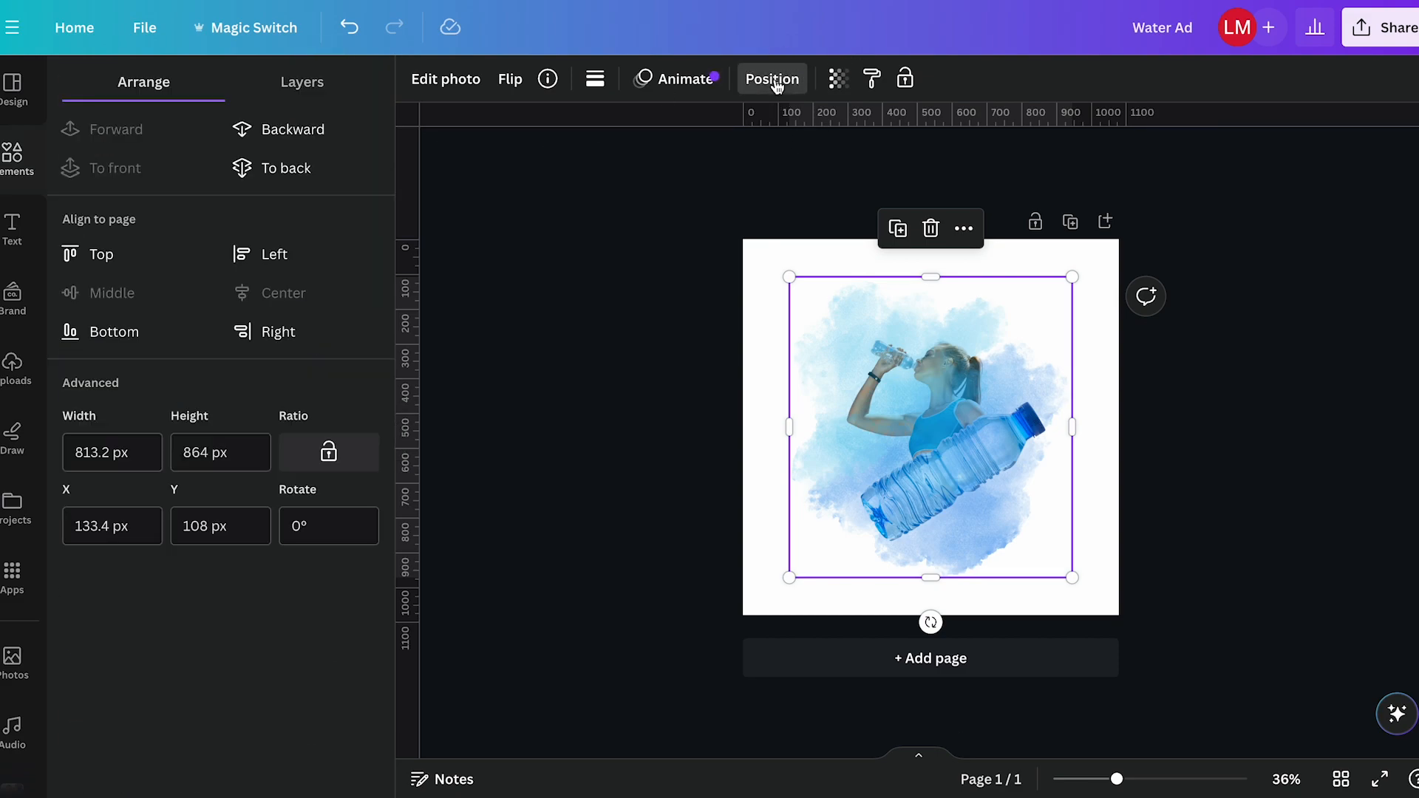
left_click(269, 170)
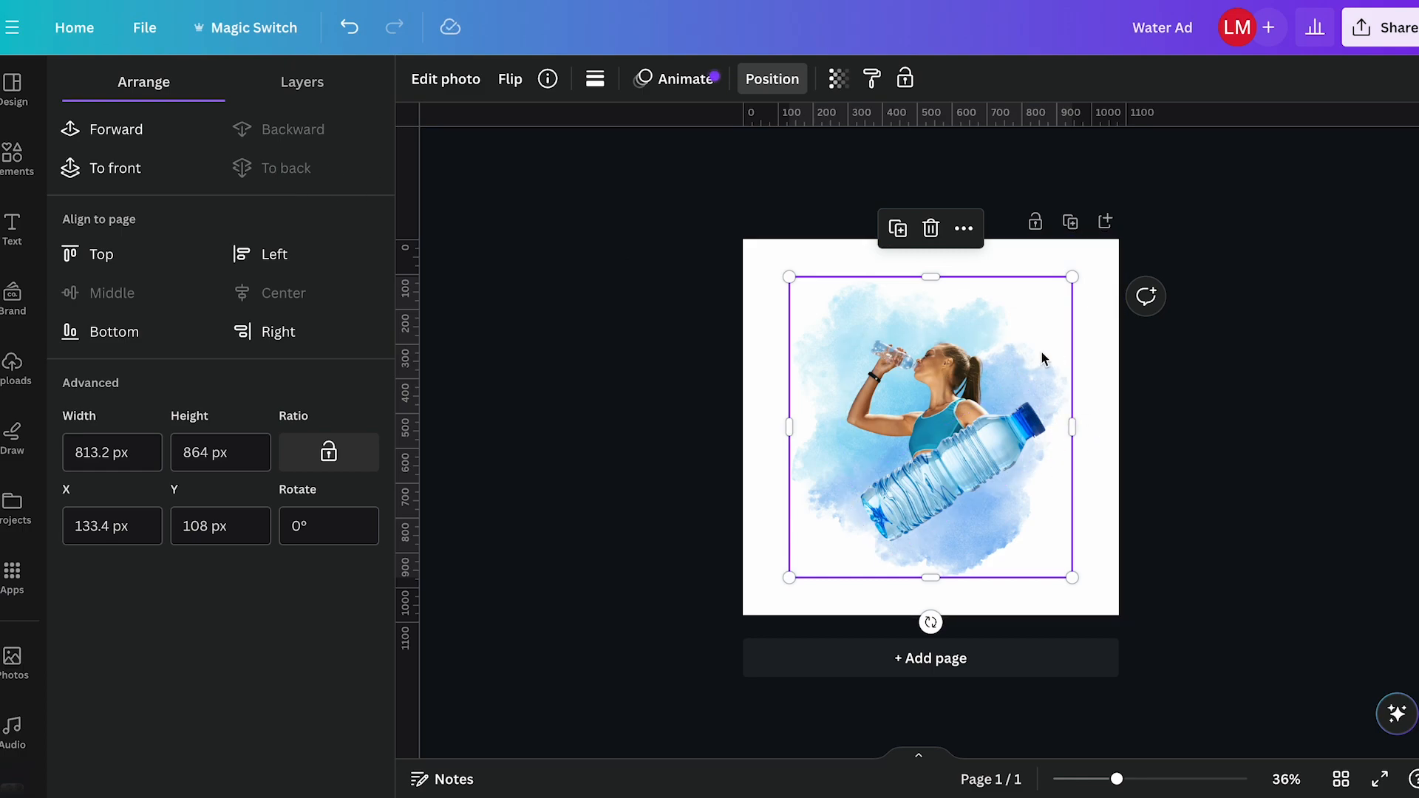
key("Delete")
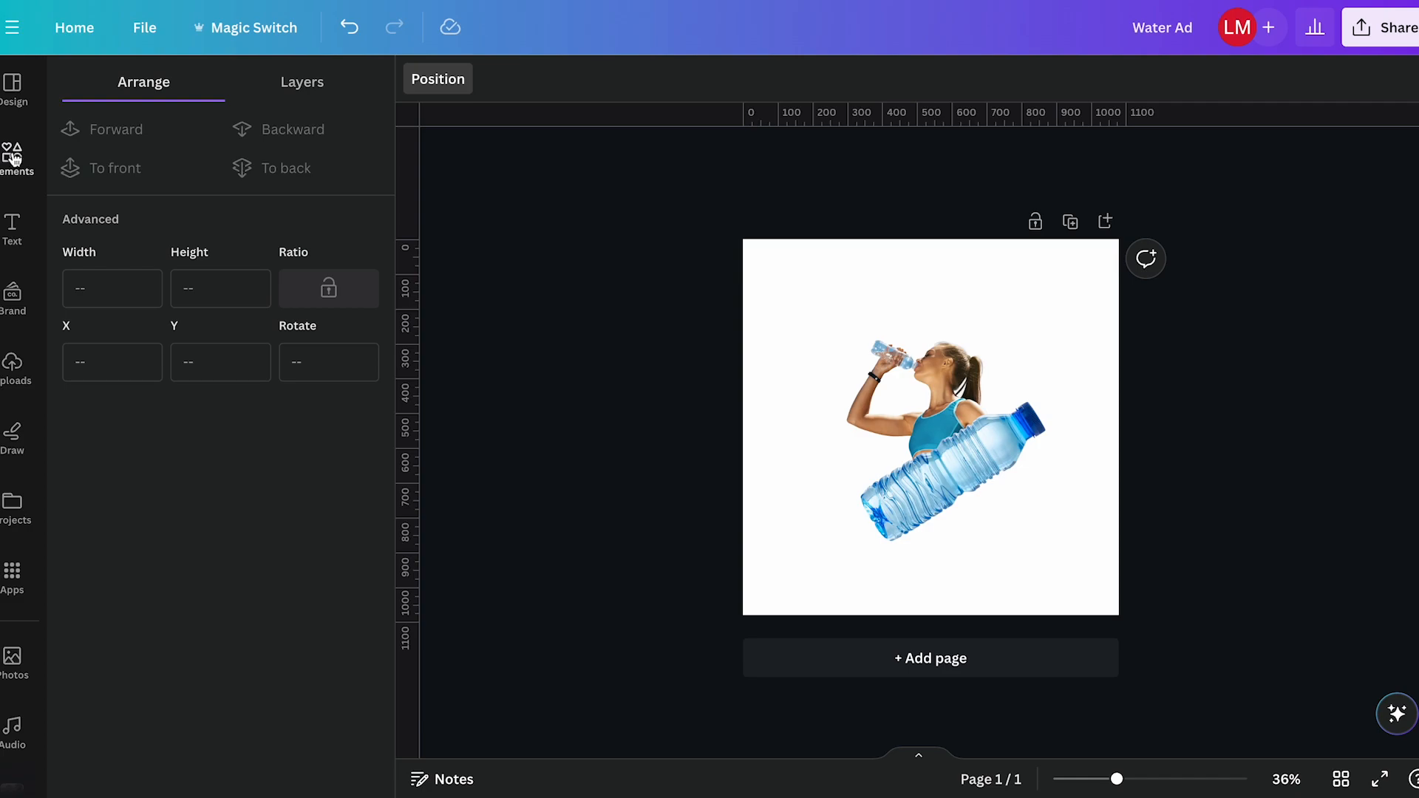
Step: Repeat the elements search for "blue watercolor" and show all of its graphics results
left_click(9, 157)
left_click(241, 89)
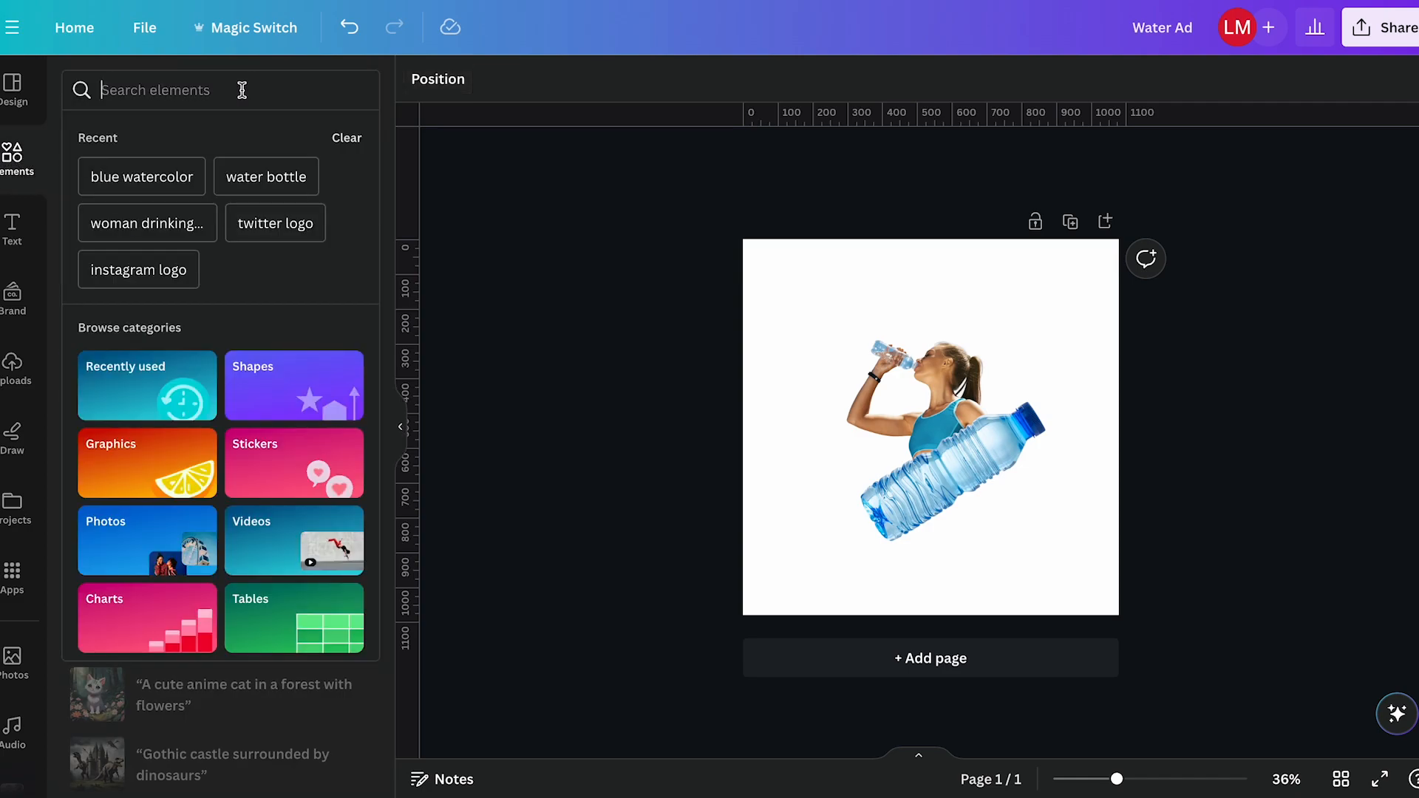
left_click(163, 188)
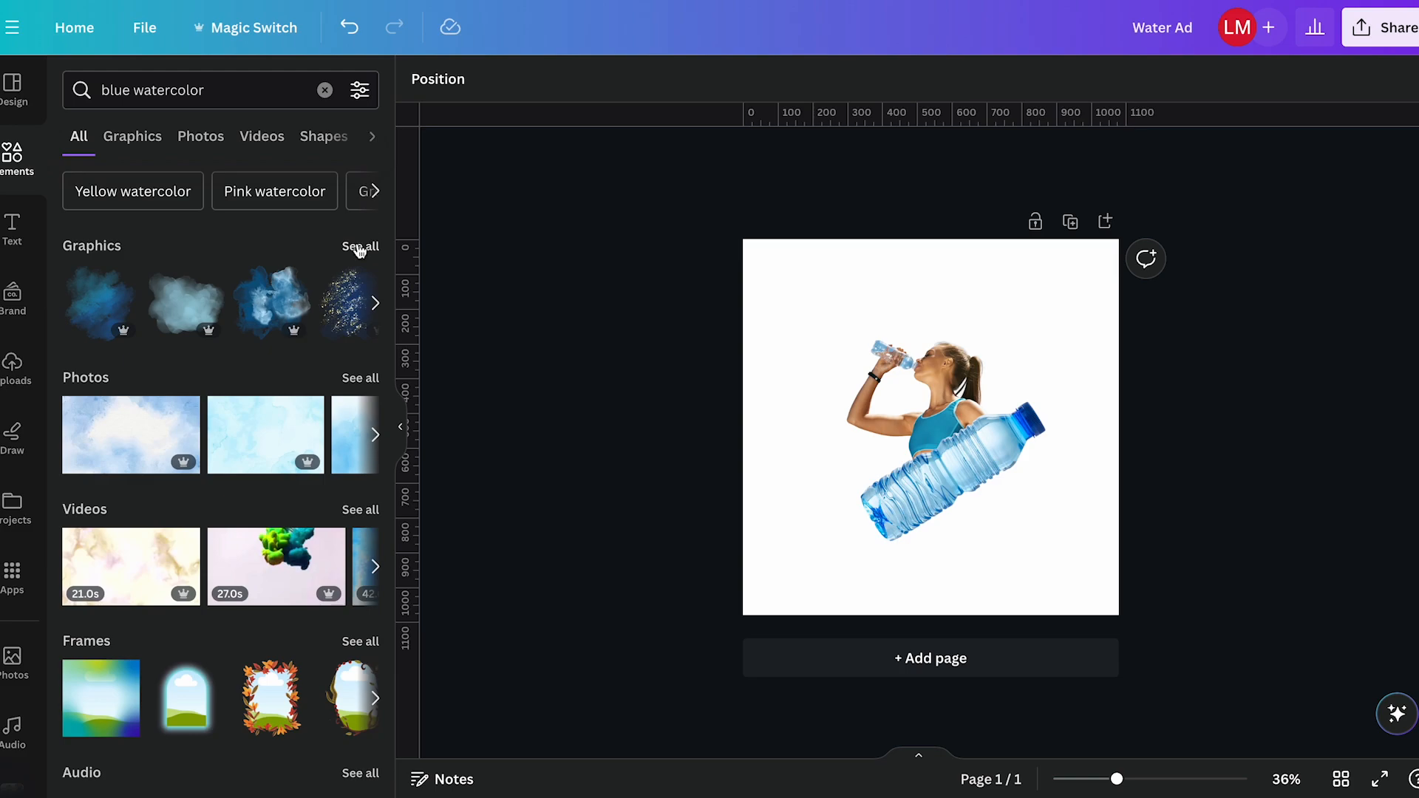
scroll(359, 250, "down", 2)
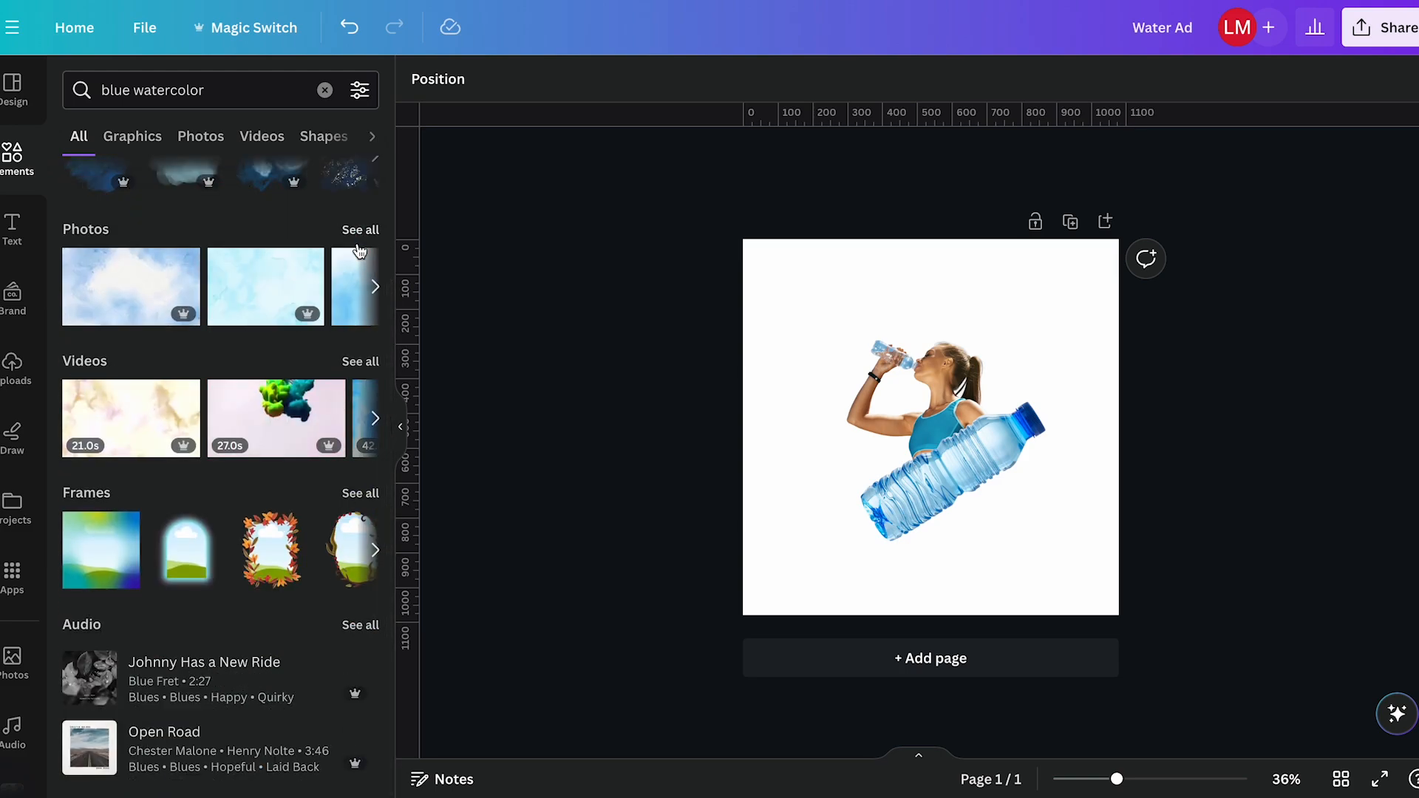
scroll(361, 244, "up", 2)
left_click(359, 244)
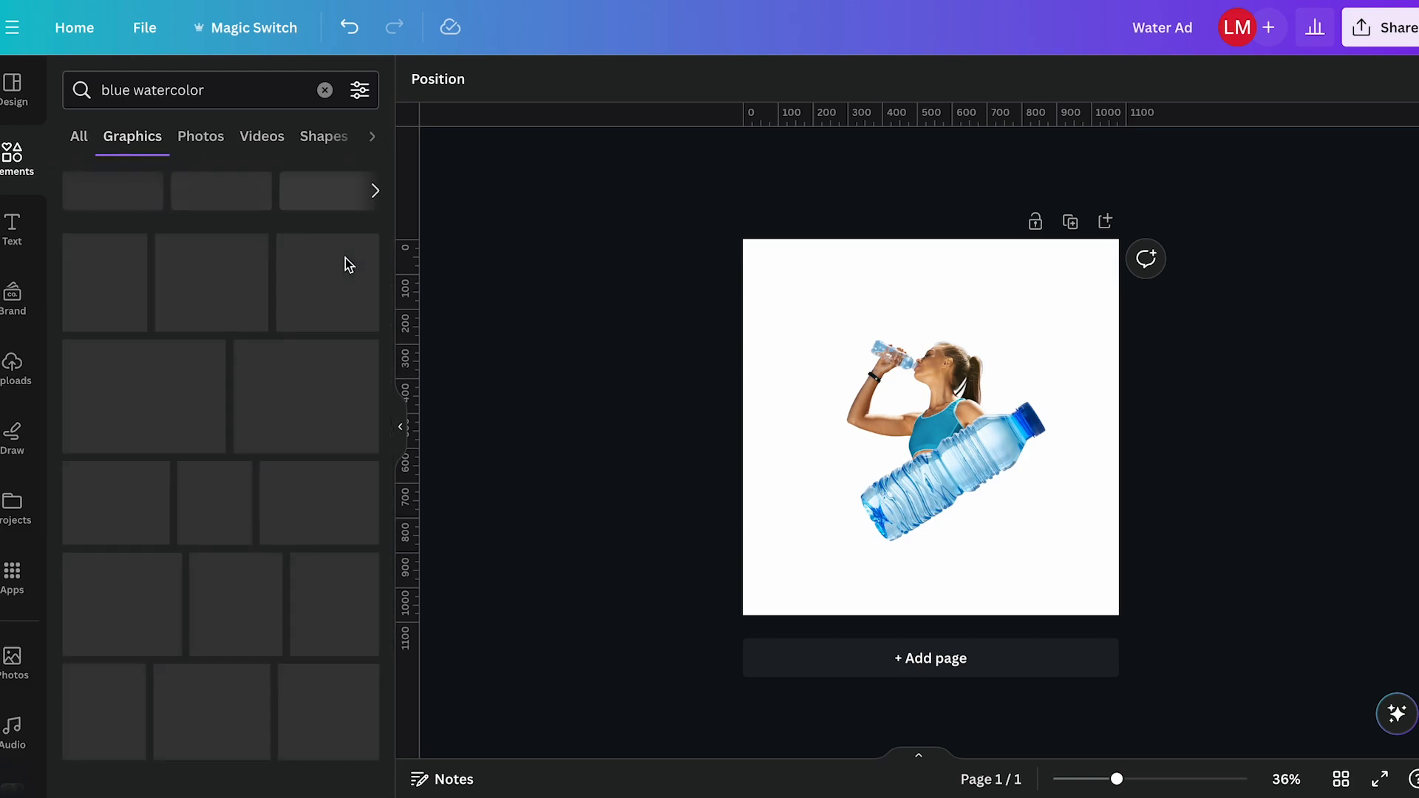
Step: Try the bright blue watercolor splash on the page and delete it
scroll(222, 458, "down", 4)
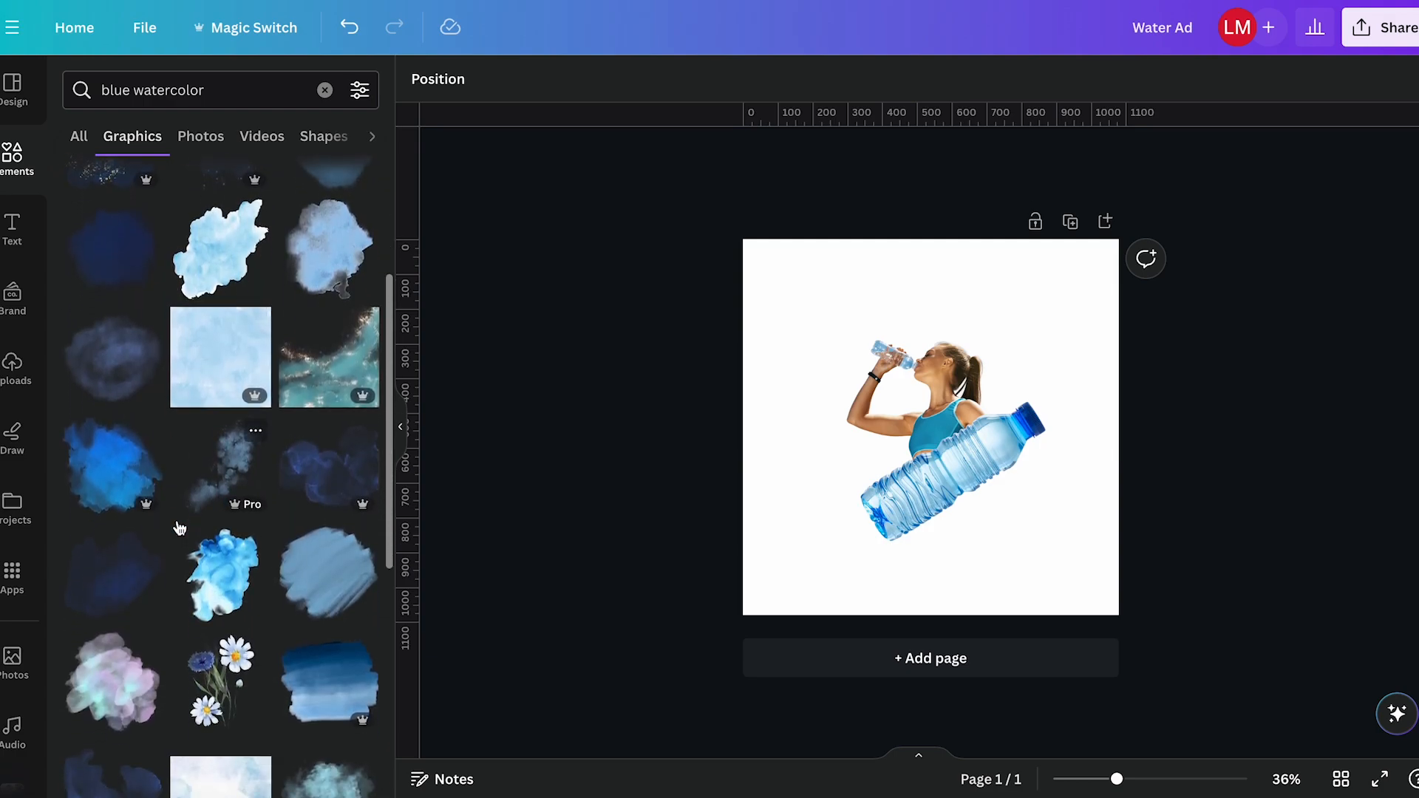
scroll(178, 527, "down", 2)
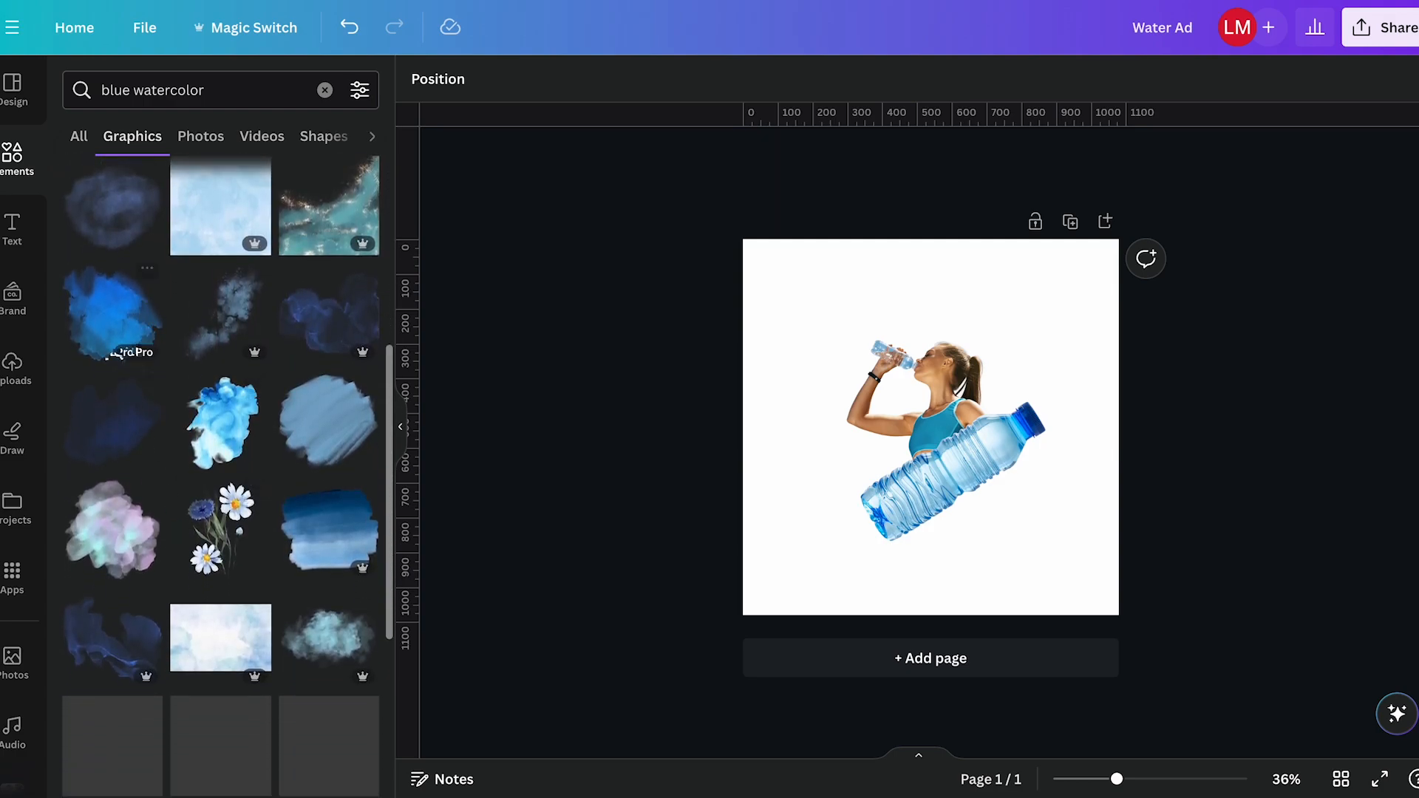
left_click(106, 339)
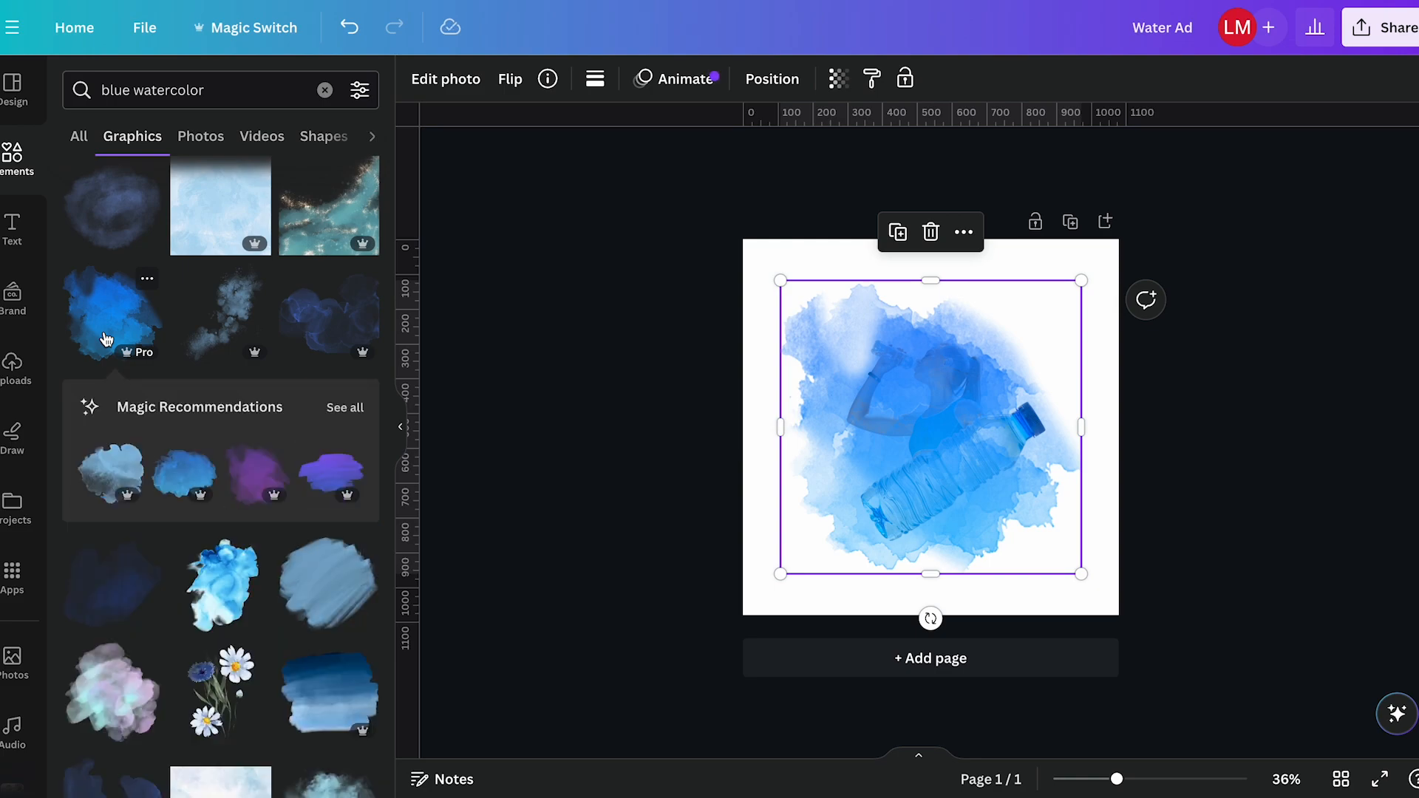
key("Delete")
Step: Look further through the blue watercolor graphics for a softer, light blue splash
scroll(185, 479, "down", 7)
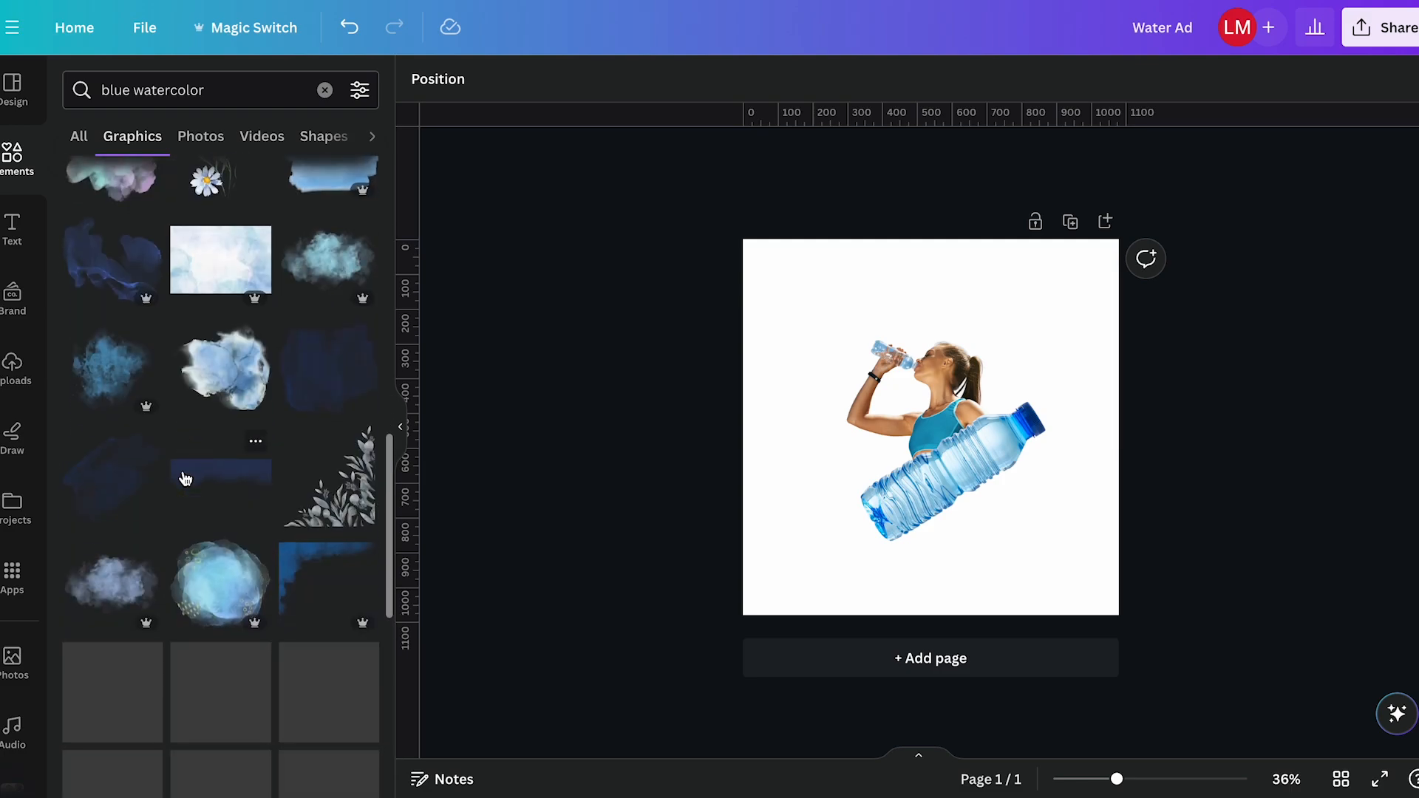
scroll(185, 480, "down", 5)
scroll(185, 479, "down", 4)
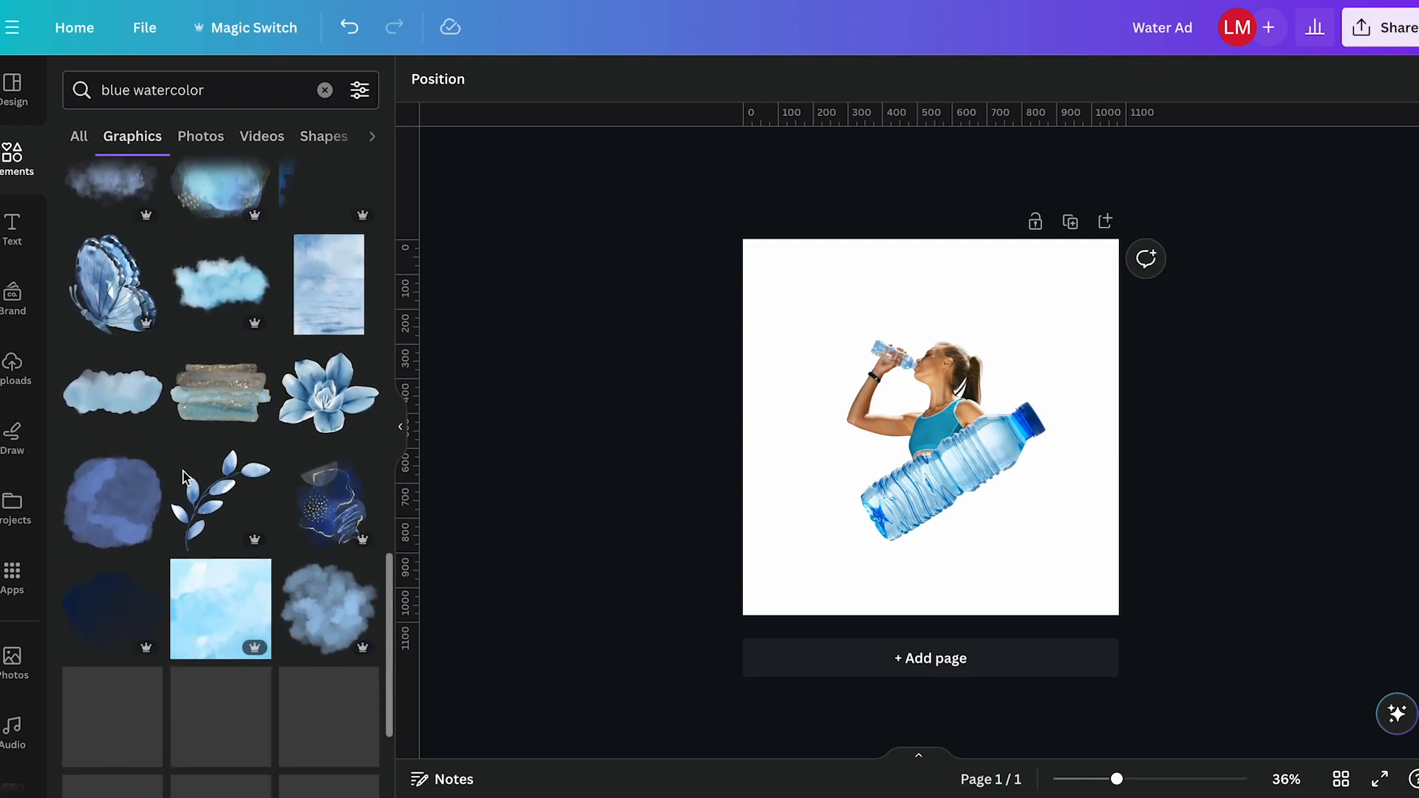
scroll(185, 479, "down", 3)
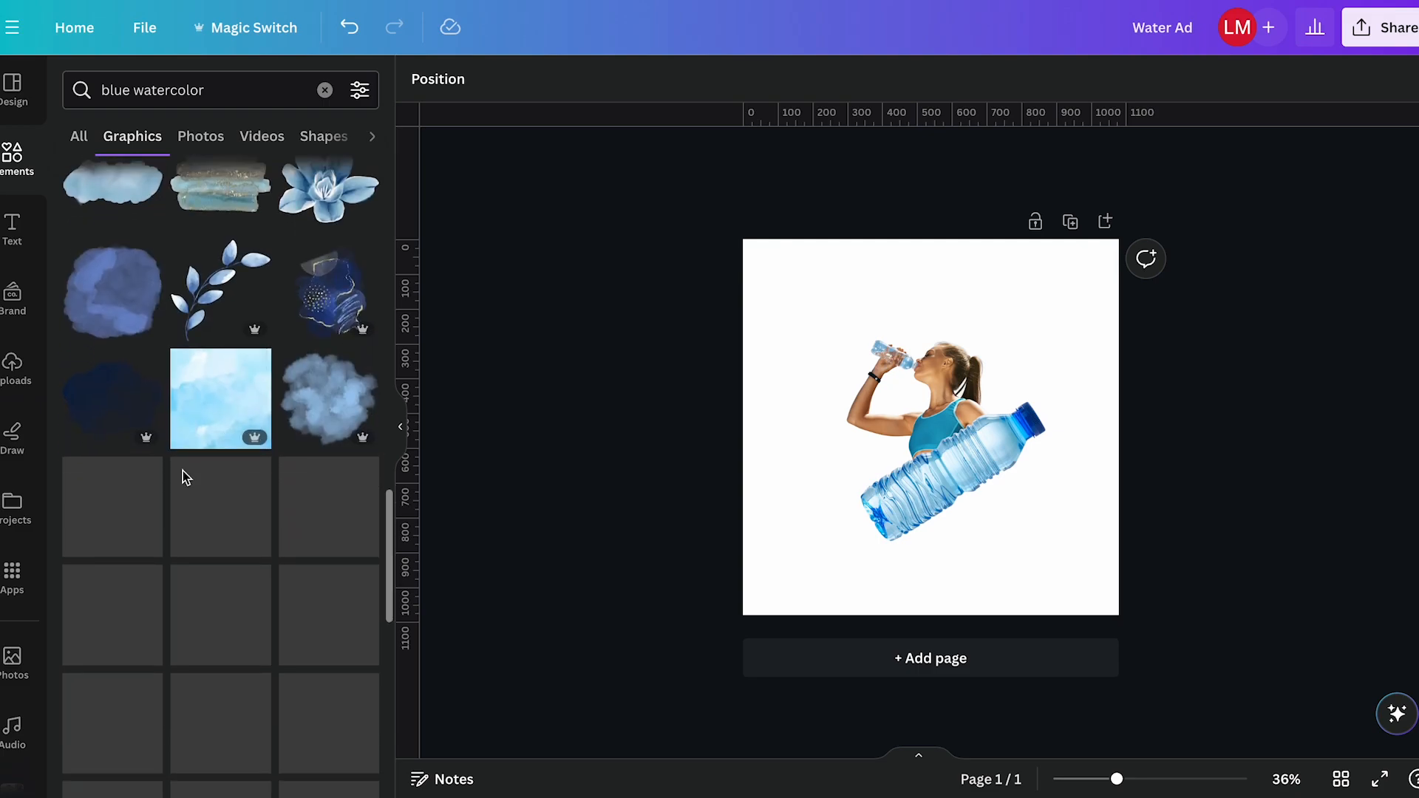
scroll(184, 479, "down", 5)
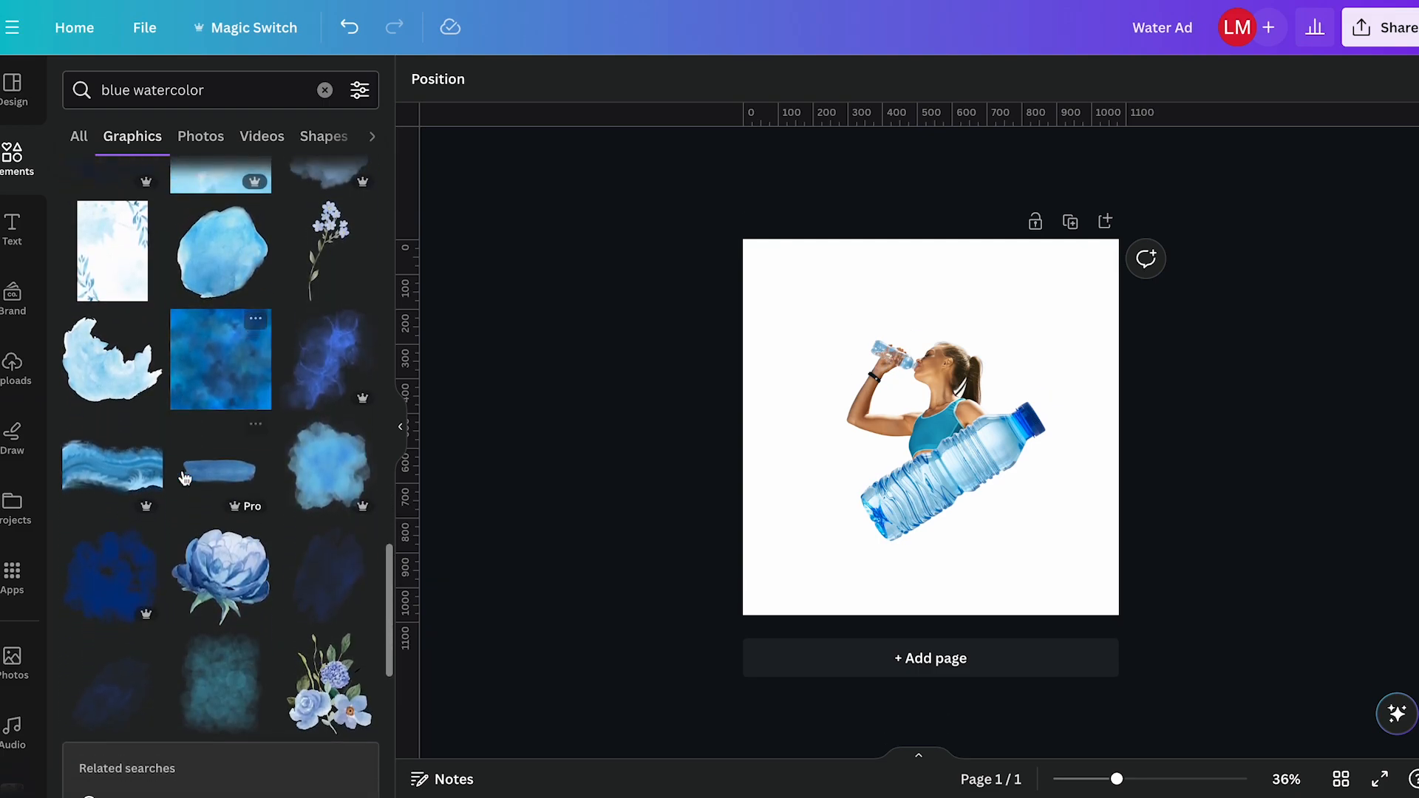
scroll(184, 479, "down", 7)
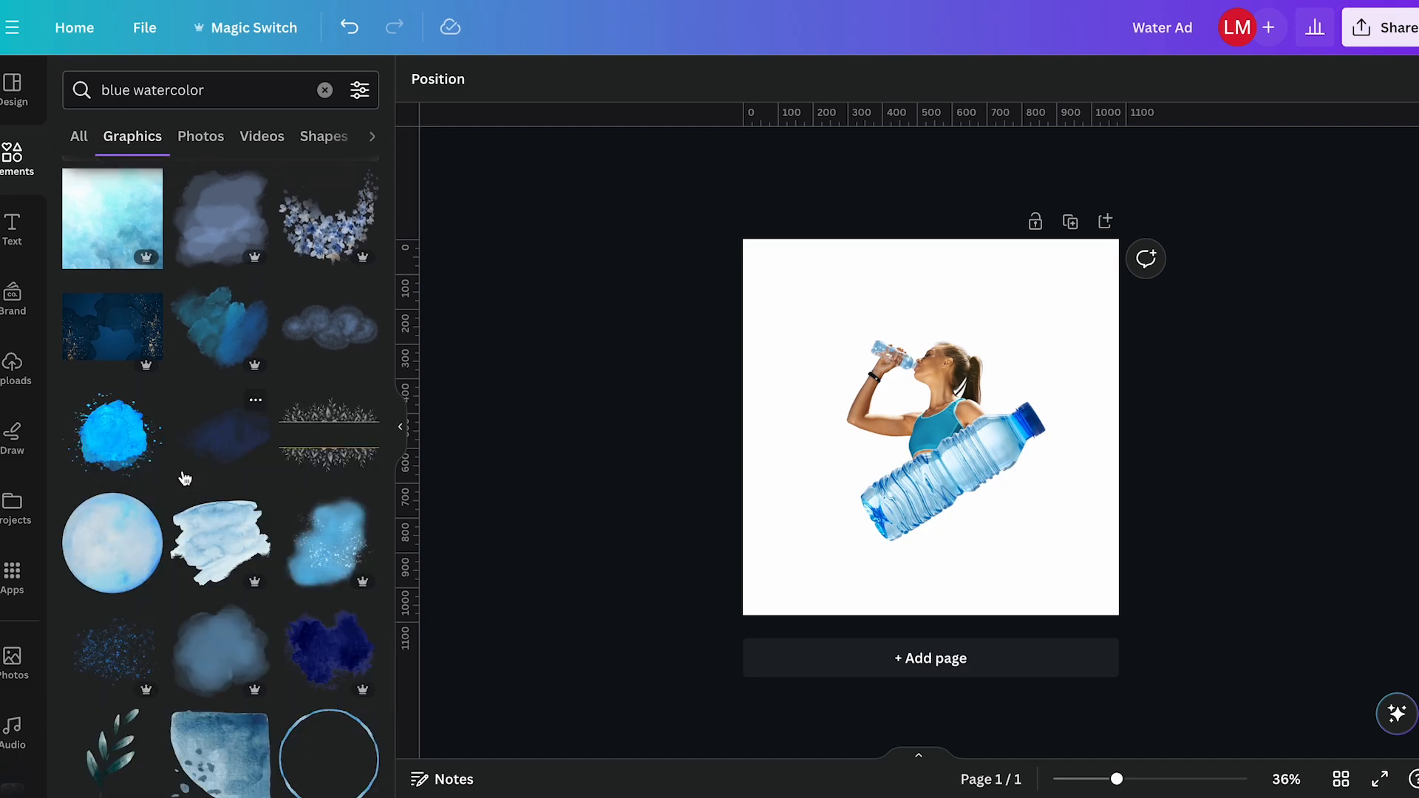
scroll(185, 479, "down", 10)
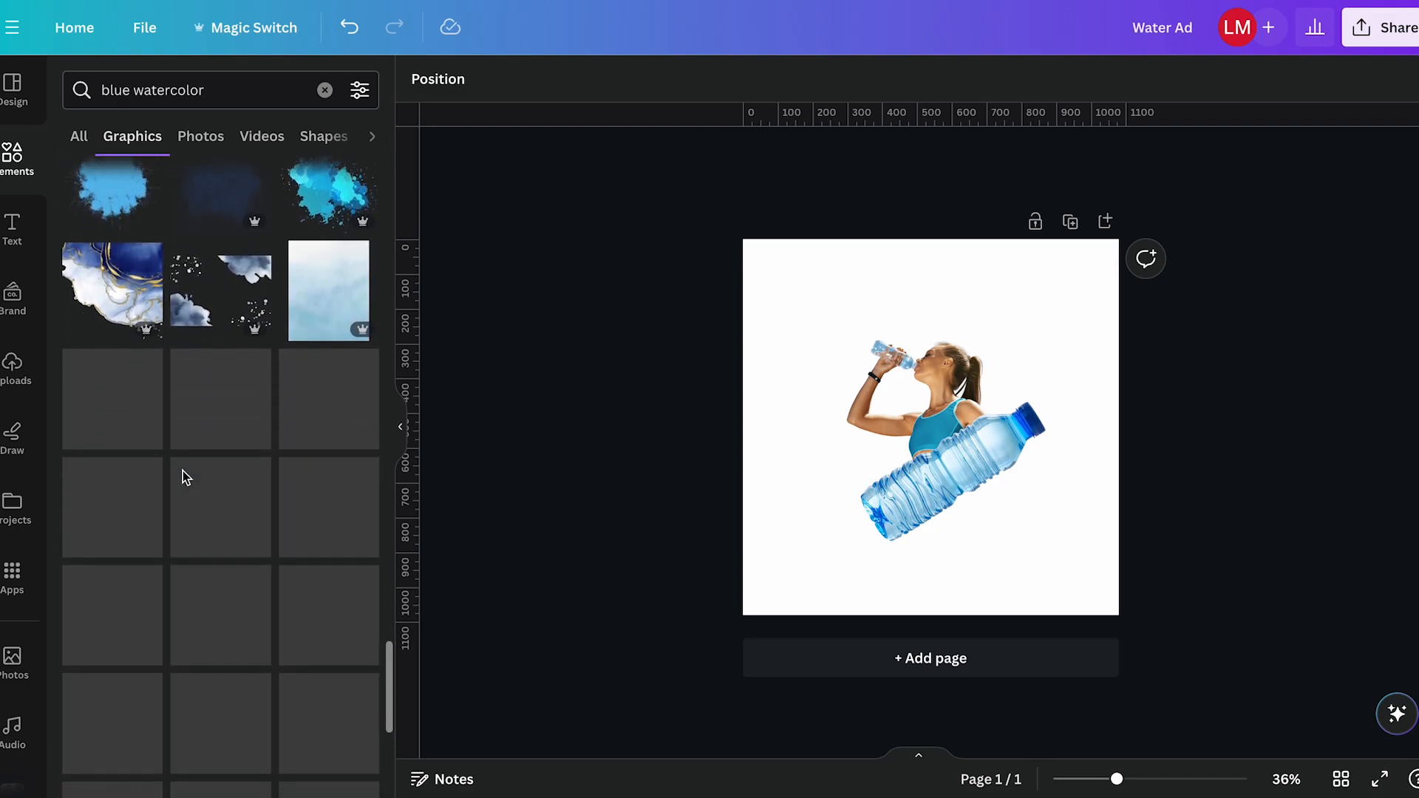
scroll(185, 479, "down", 7)
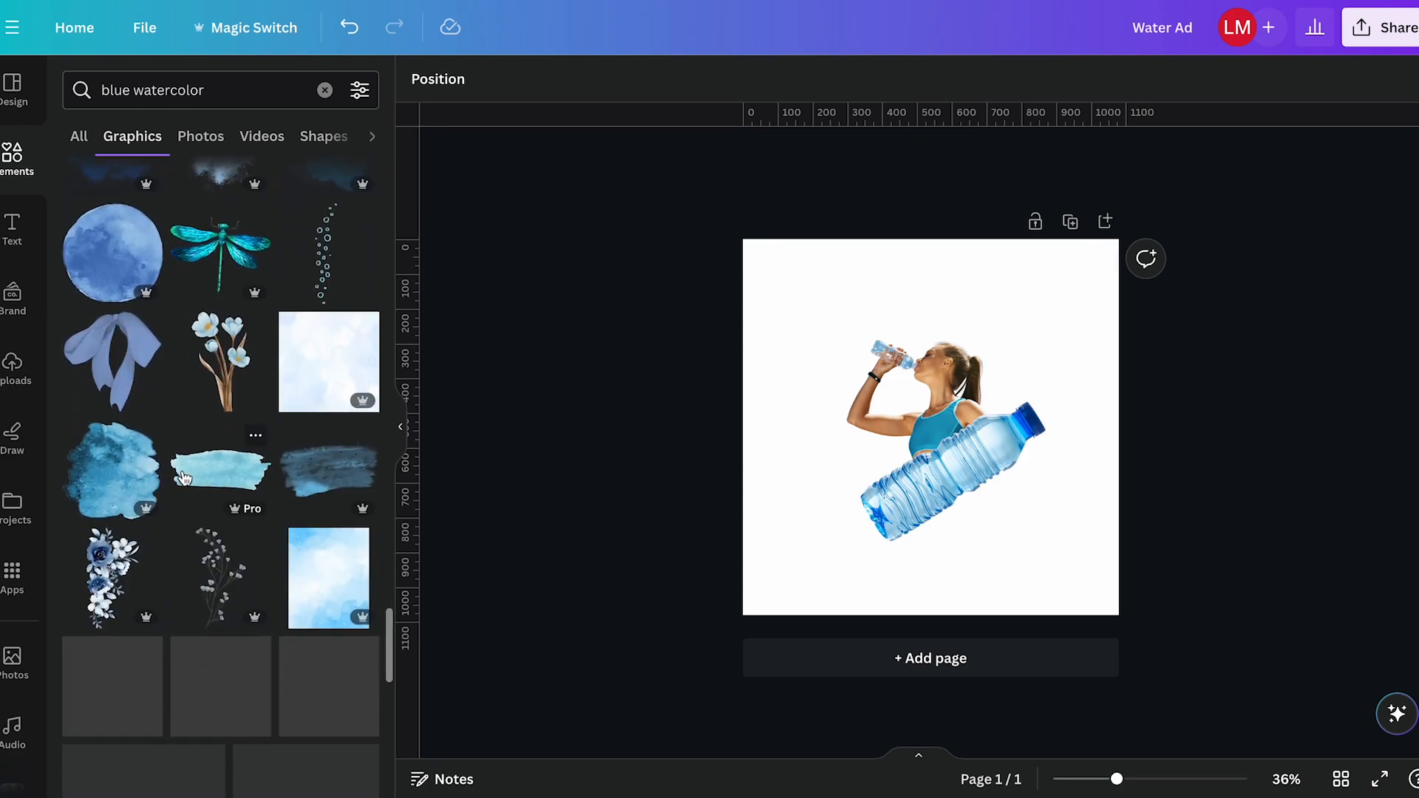
scroll(183, 477, "down", 4)
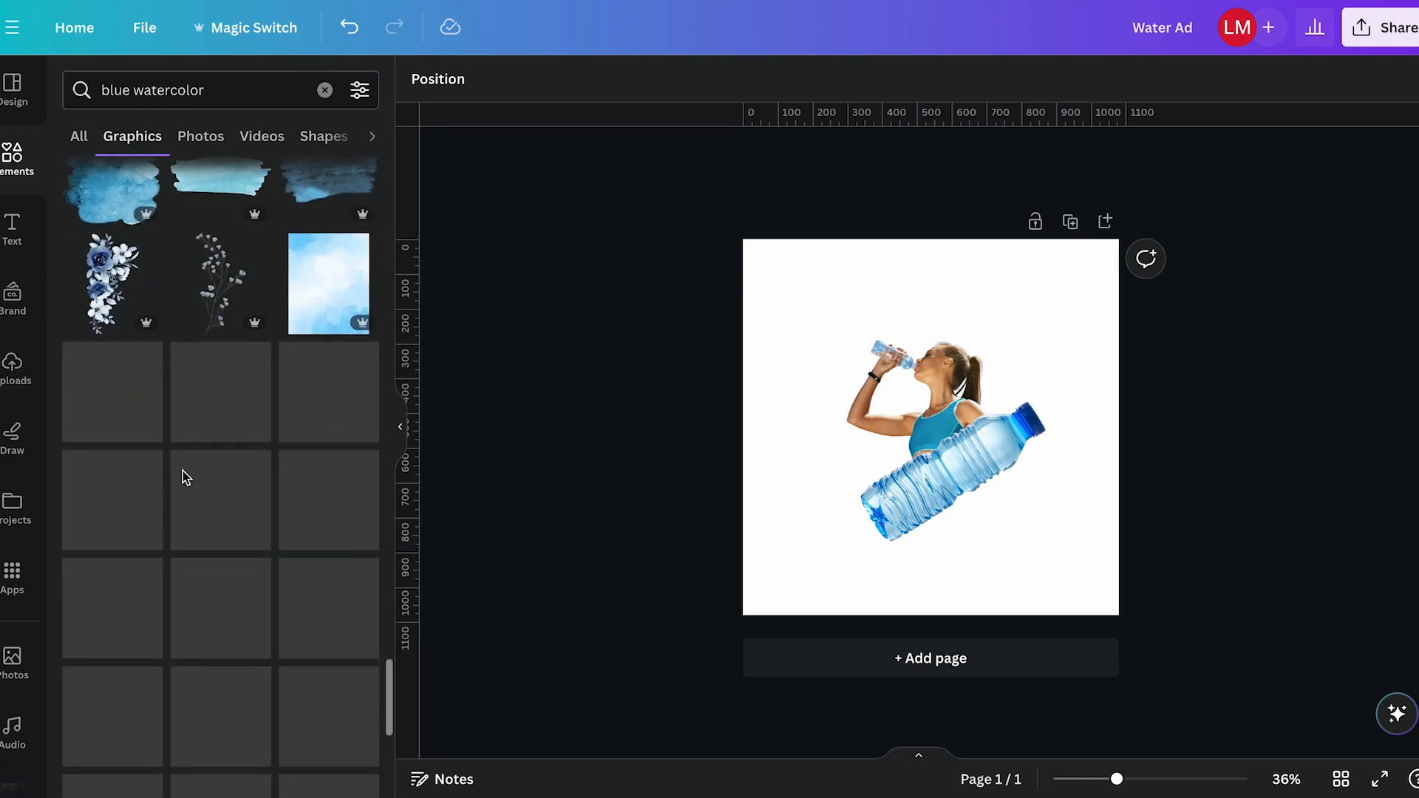
scroll(185, 478, "down", 10)
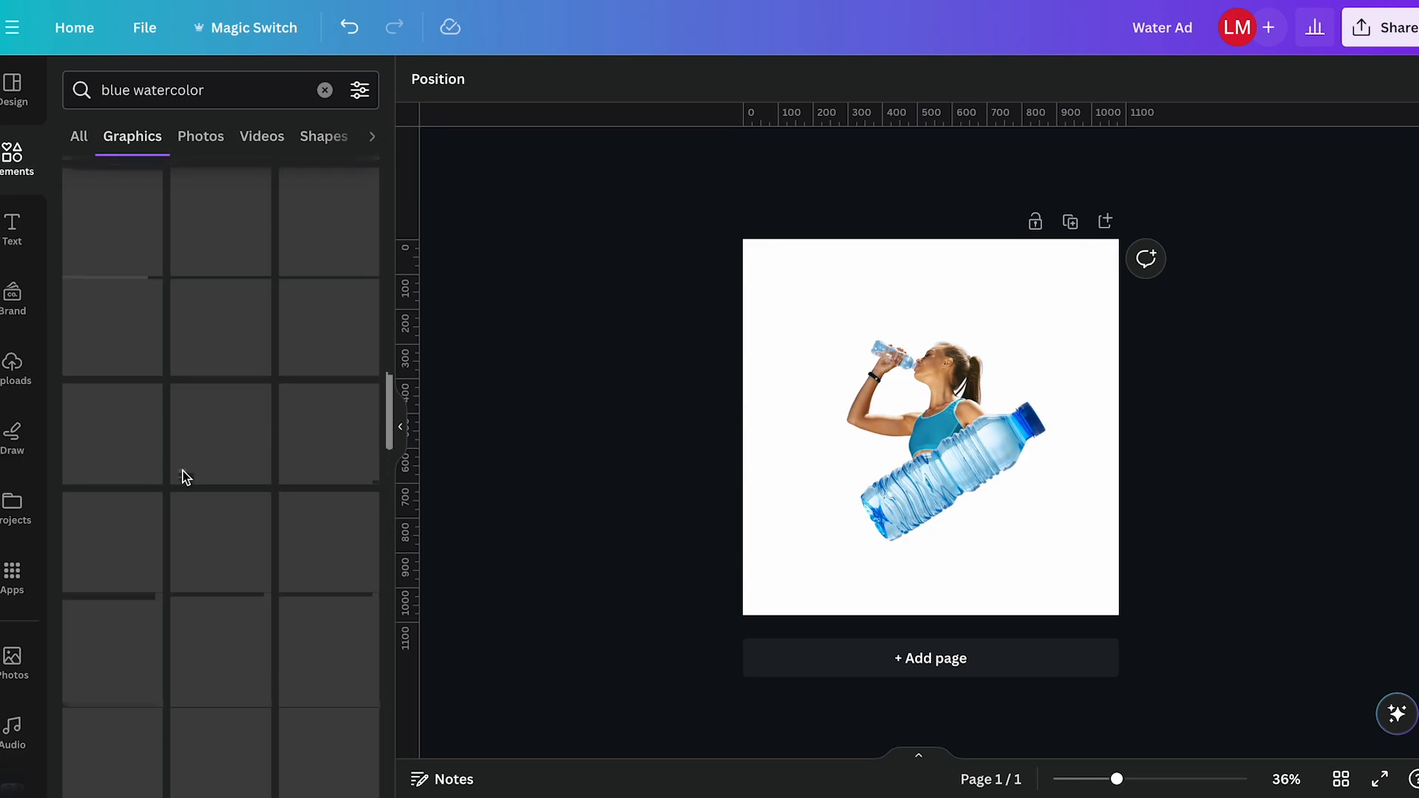
scroll(184, 478, "up", 5)
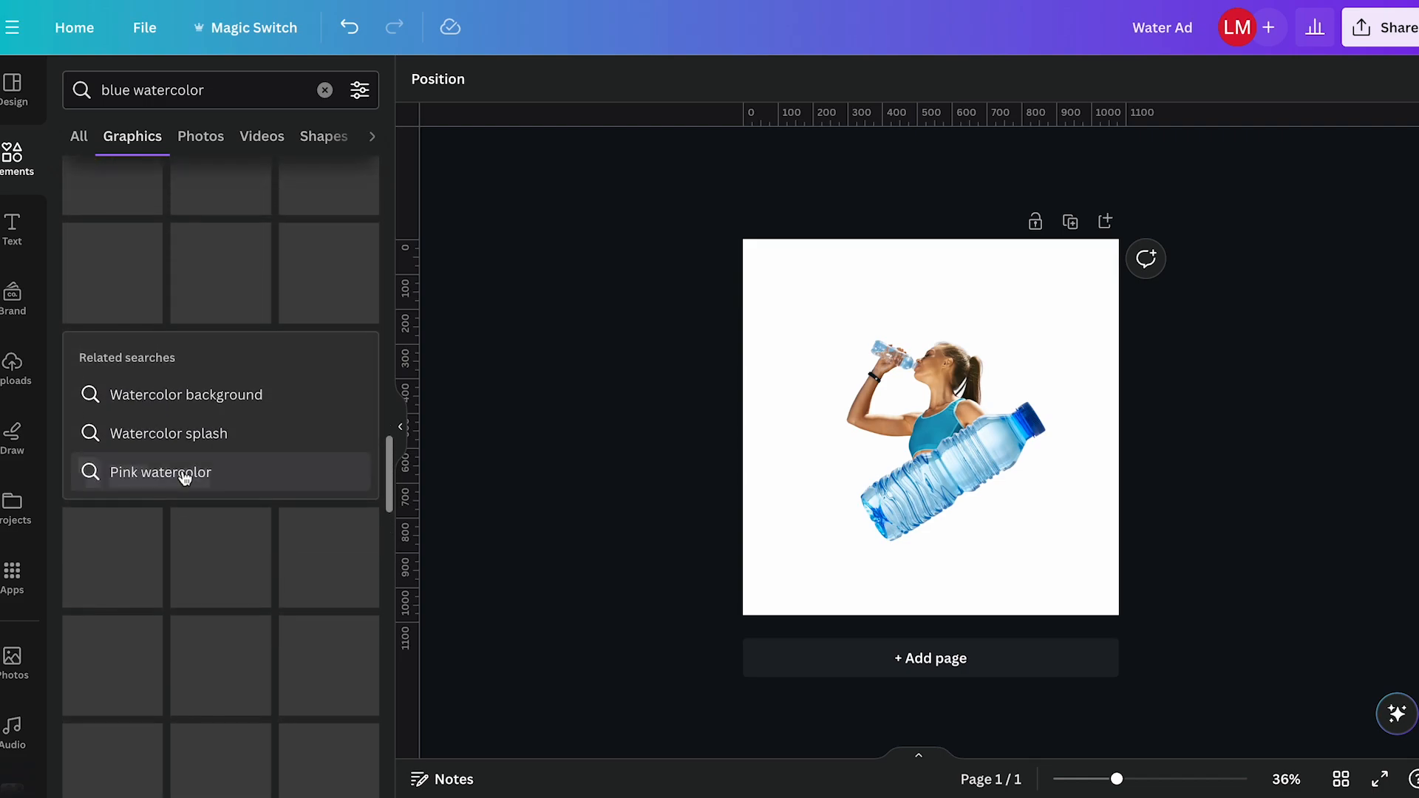
scroll(184, 479, "up", 5)
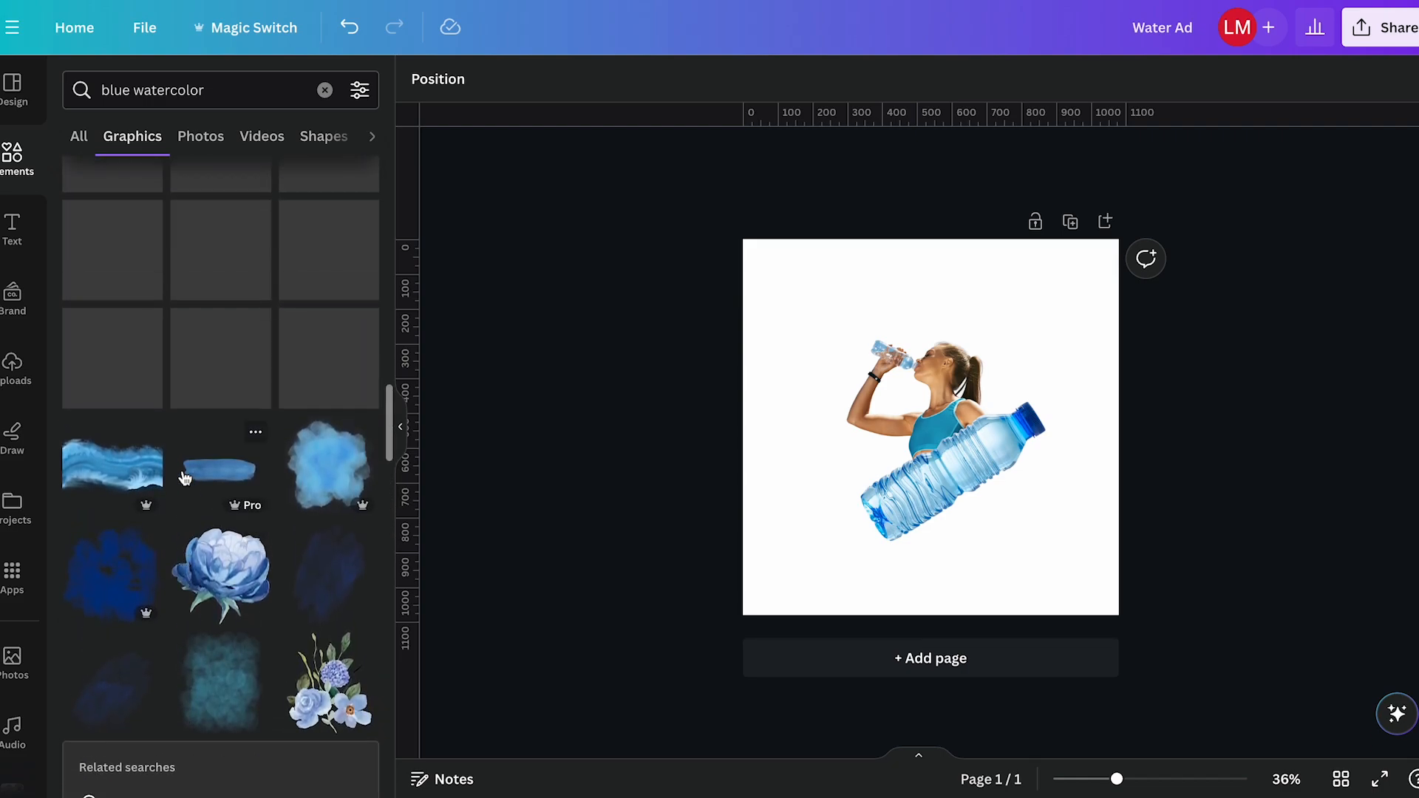
Step: Add the soft light blue, cloud-shaped watercolor graphic to the page and send it behind the woman and bottle
left_click(313, 477)
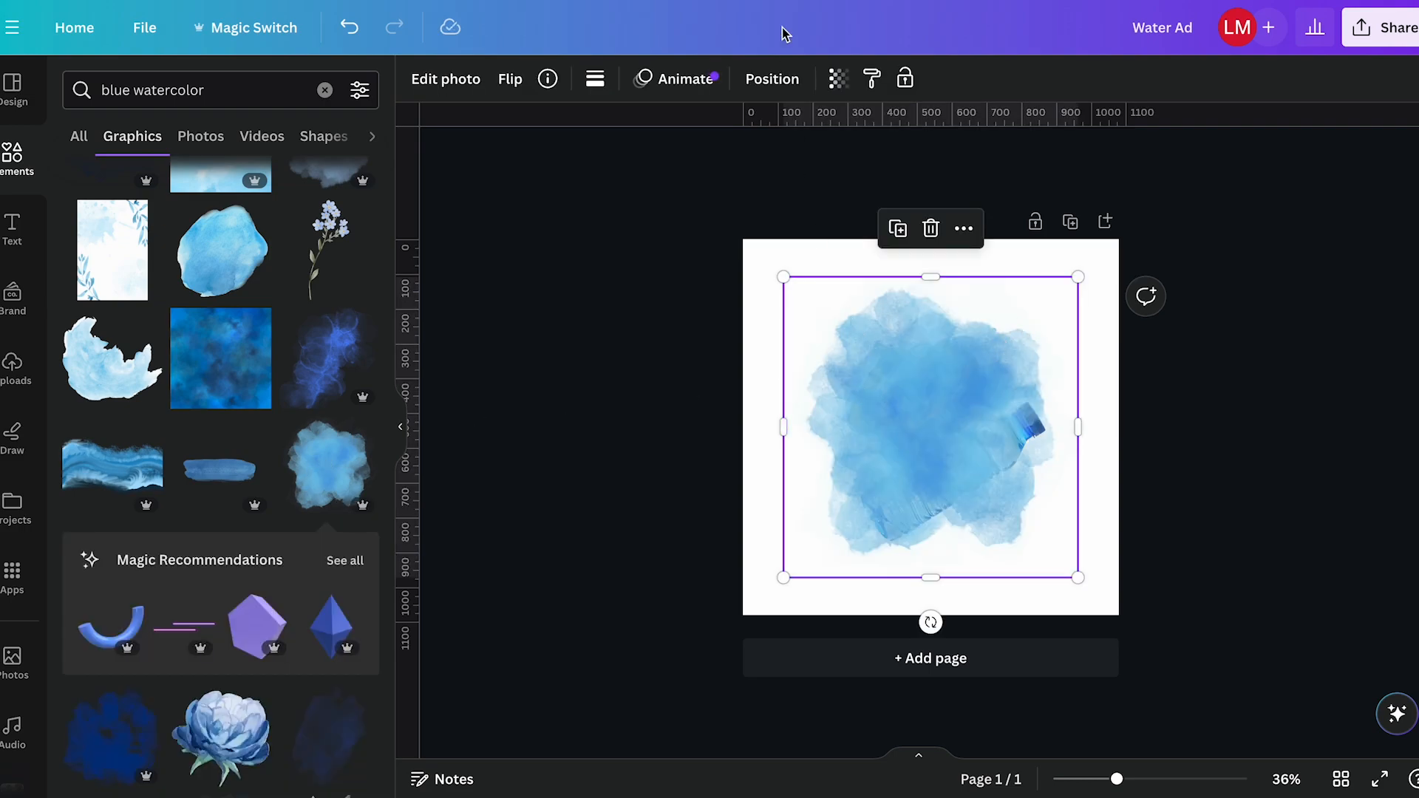
left_click(765, 81)
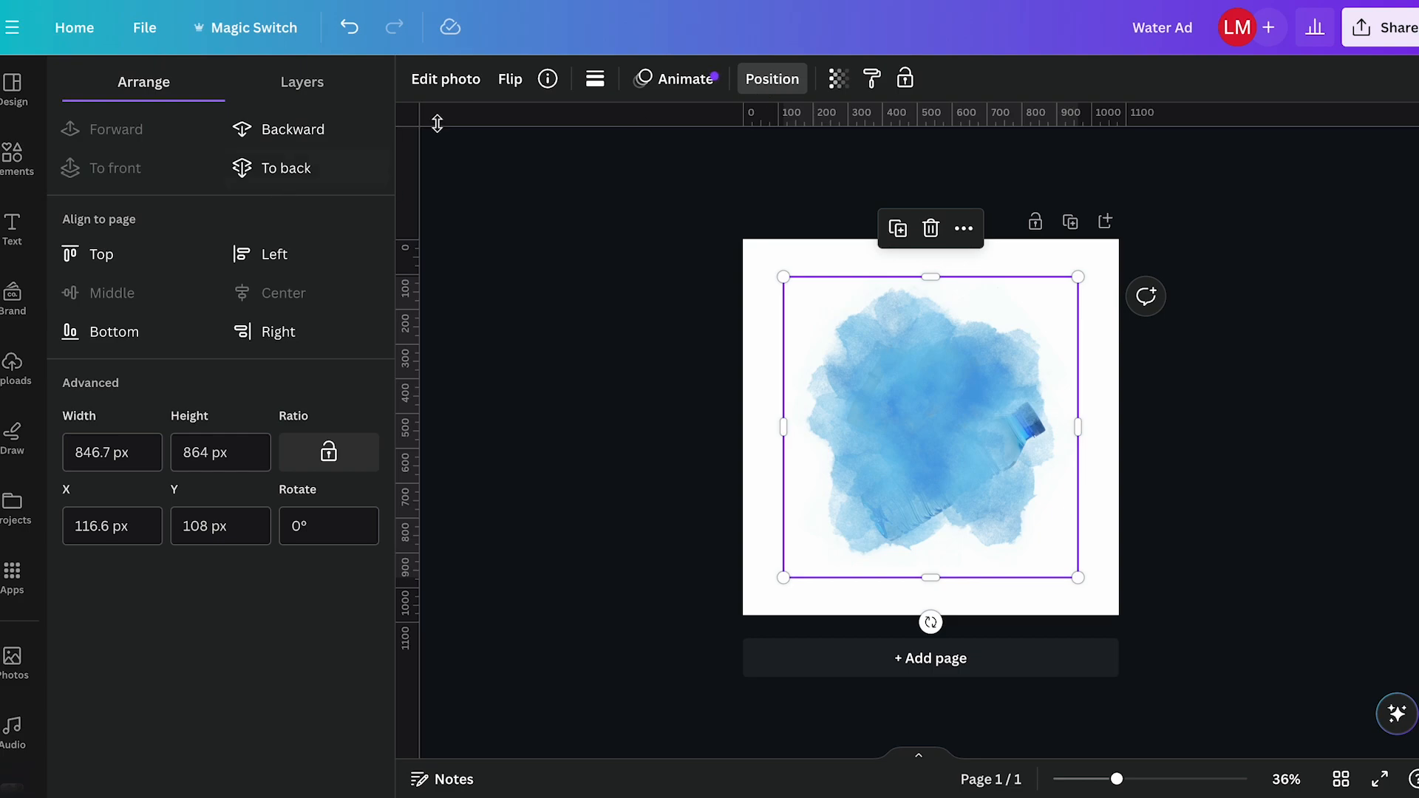
left_click(281, 175)
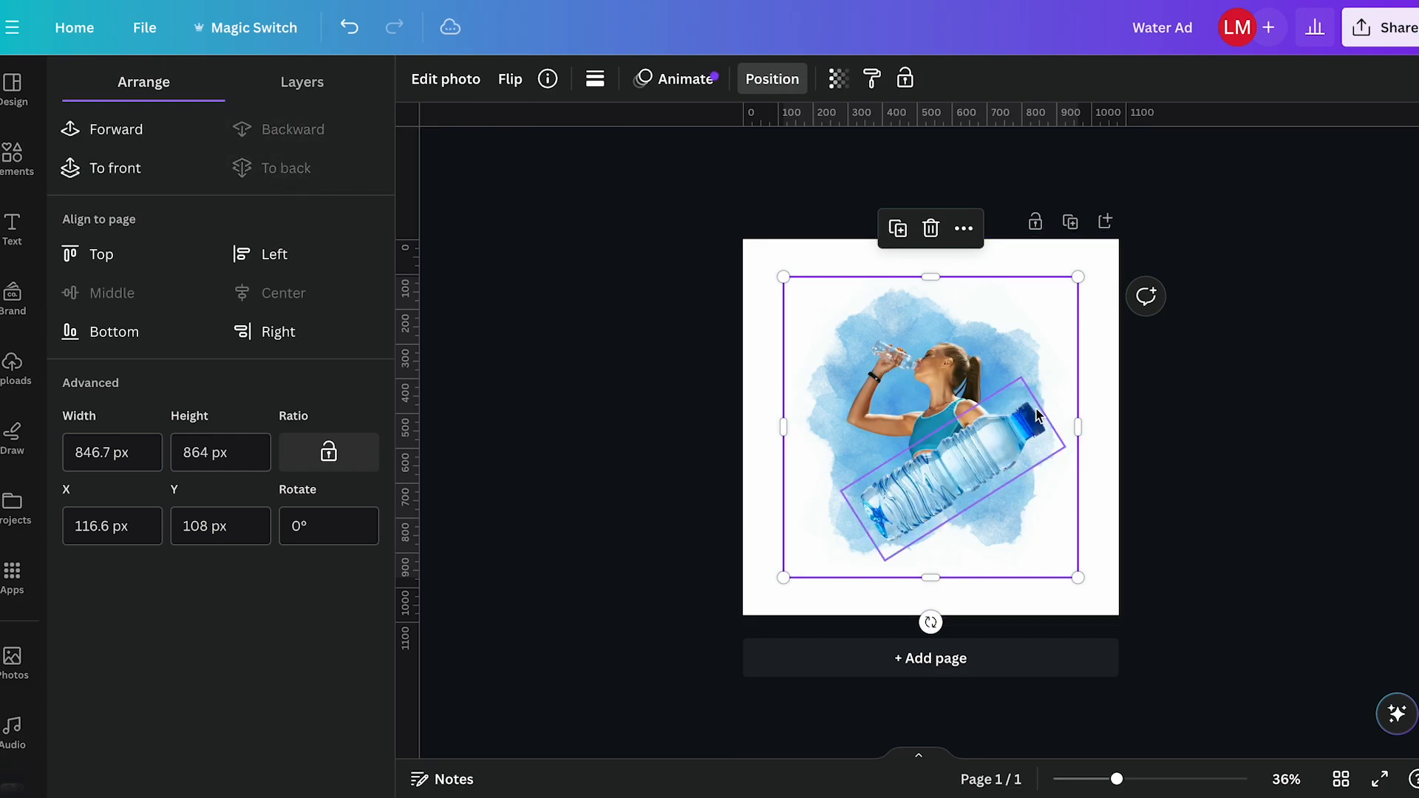
Step: Shrink the watercolor backdrop to about 694 × 708 px, placed at about X 214 px, Y 186 px
left_click_drag(1077, 274, 1021, 335)
left_click_drag(814, 503, 848, 474)
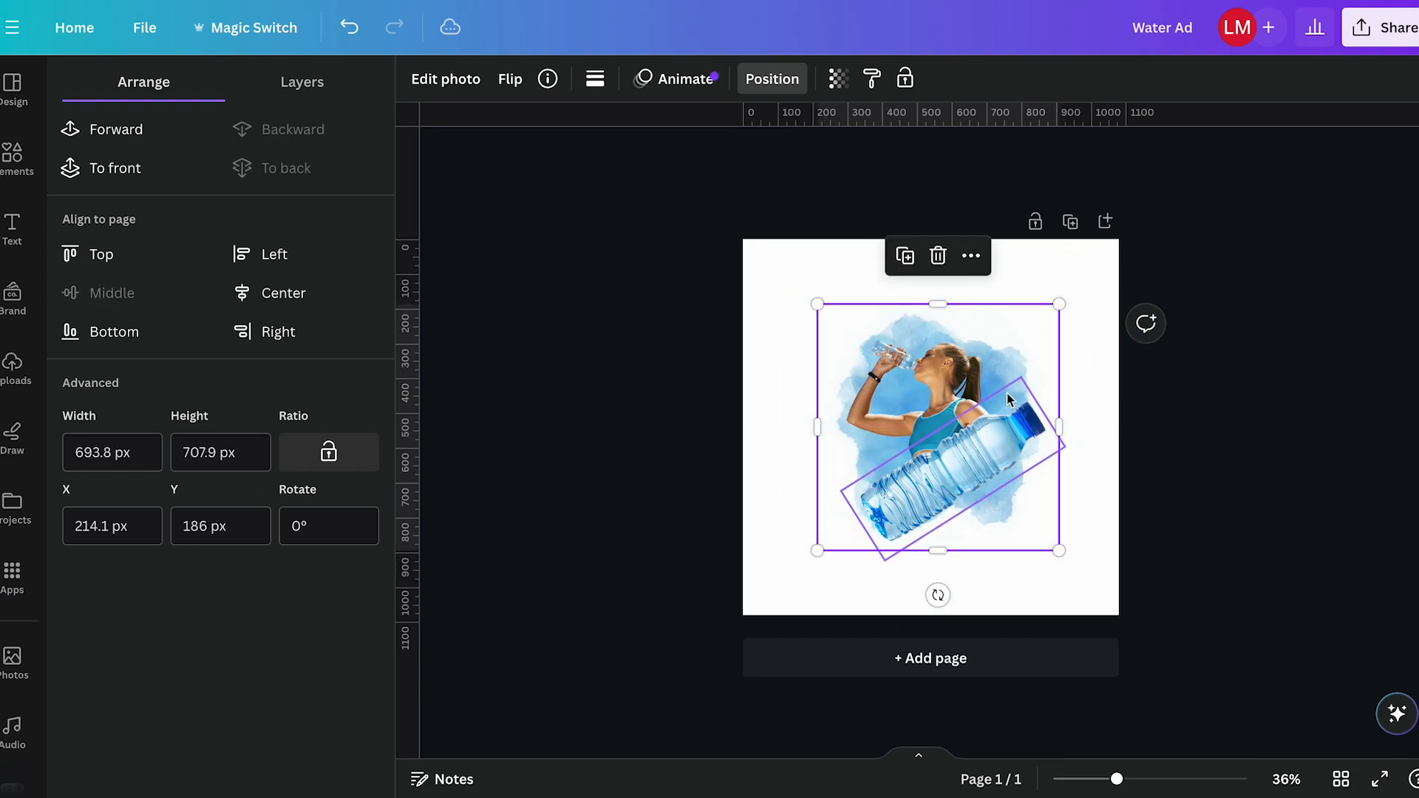
Step: Reduce the watercolor backdrop's transparency value to about 47
left_click(840, 79)
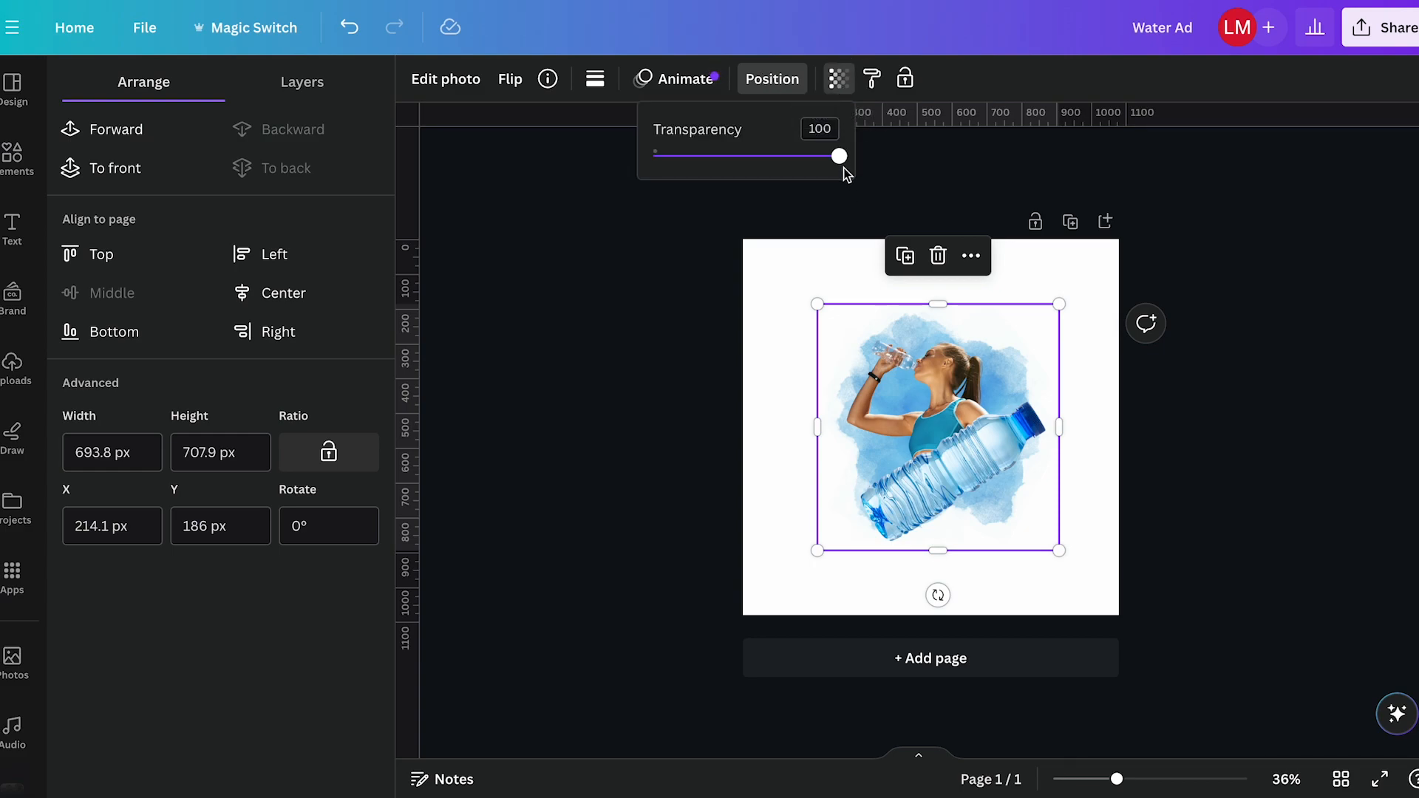
left_click_drag(838, 166, 795, 165)
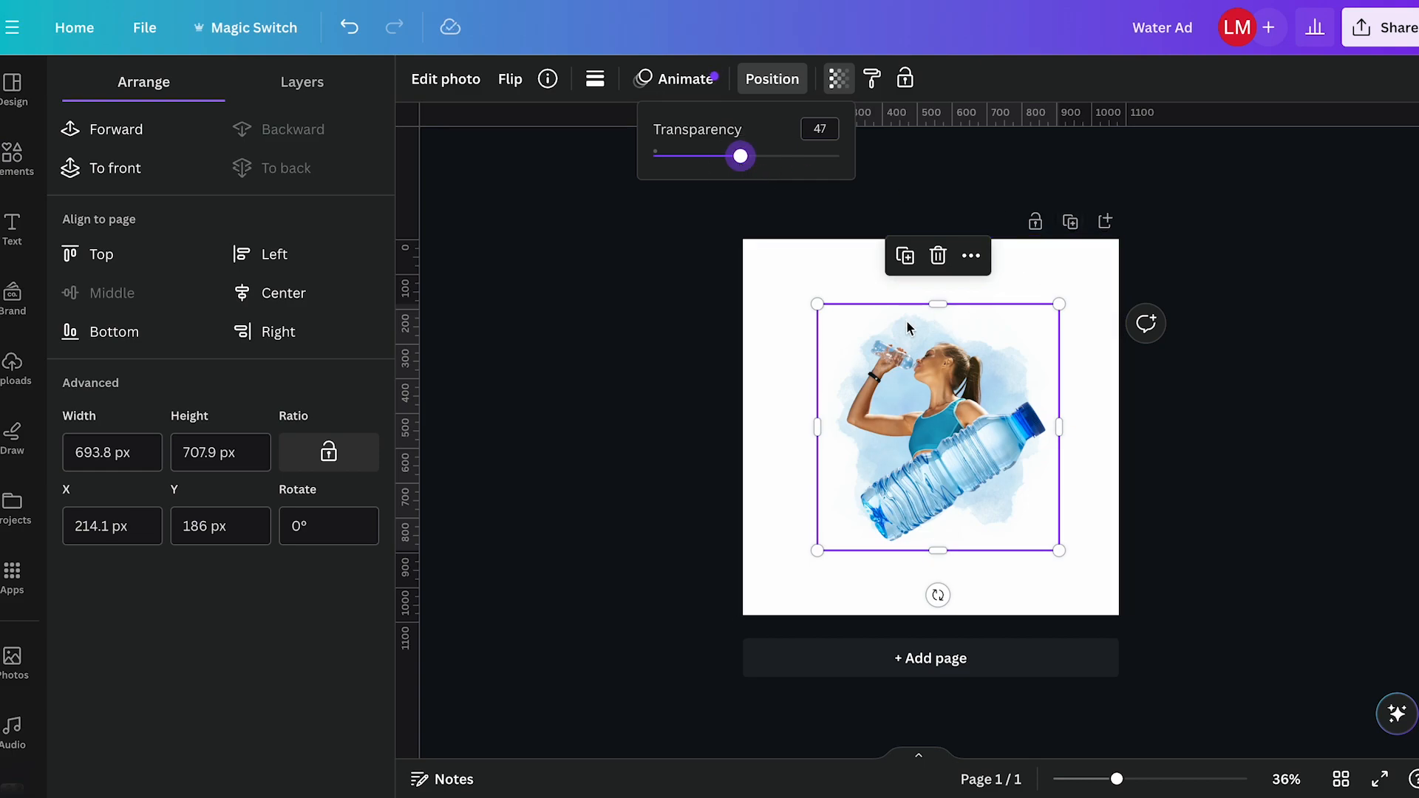
left_click_drag(743, 167, 738, 164)
Step: Shrink the watercolor backdrop to about 628 × 640 px and rotate it to -90°
left_click_drag(1059, 304, 1047, 316)
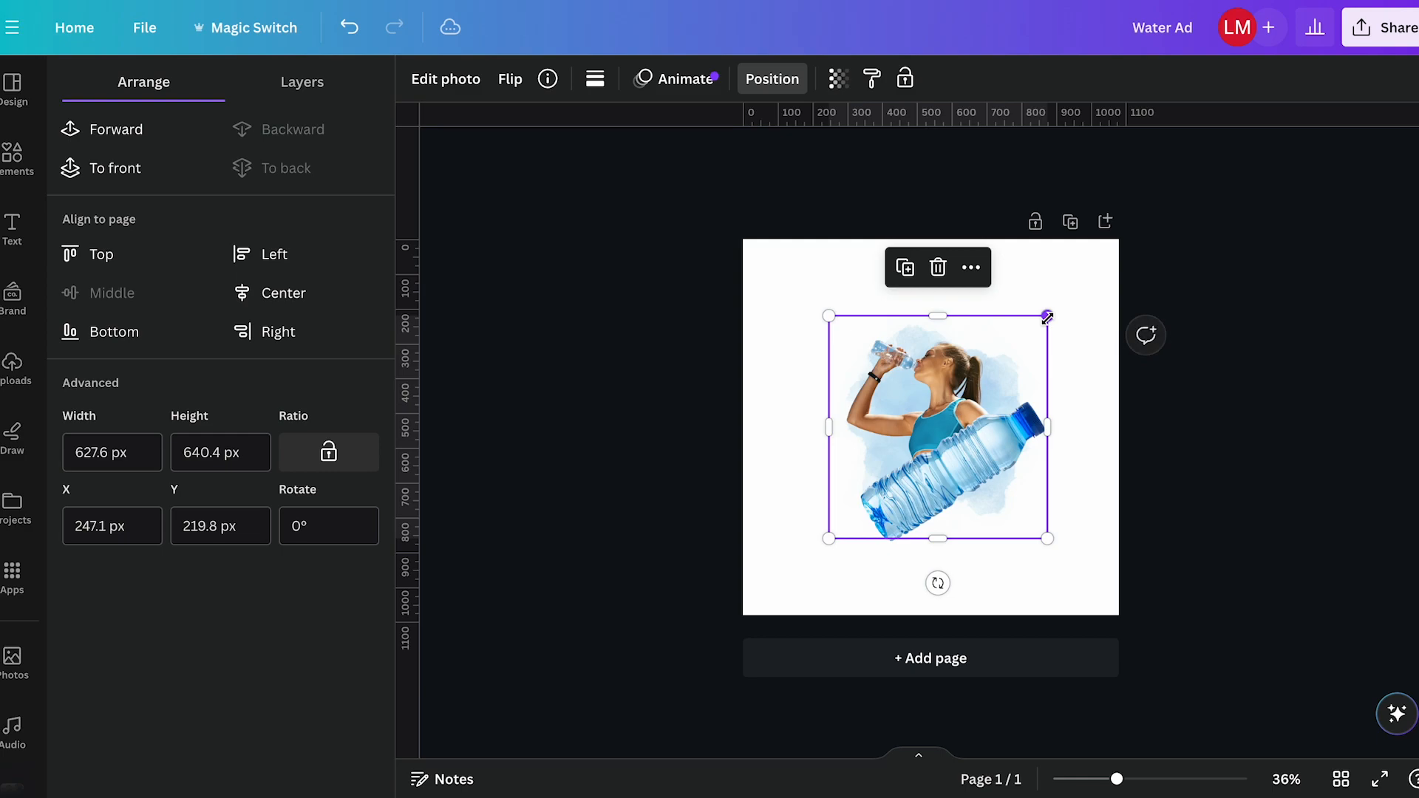
left_click_drag(936, 581, 995, 430)
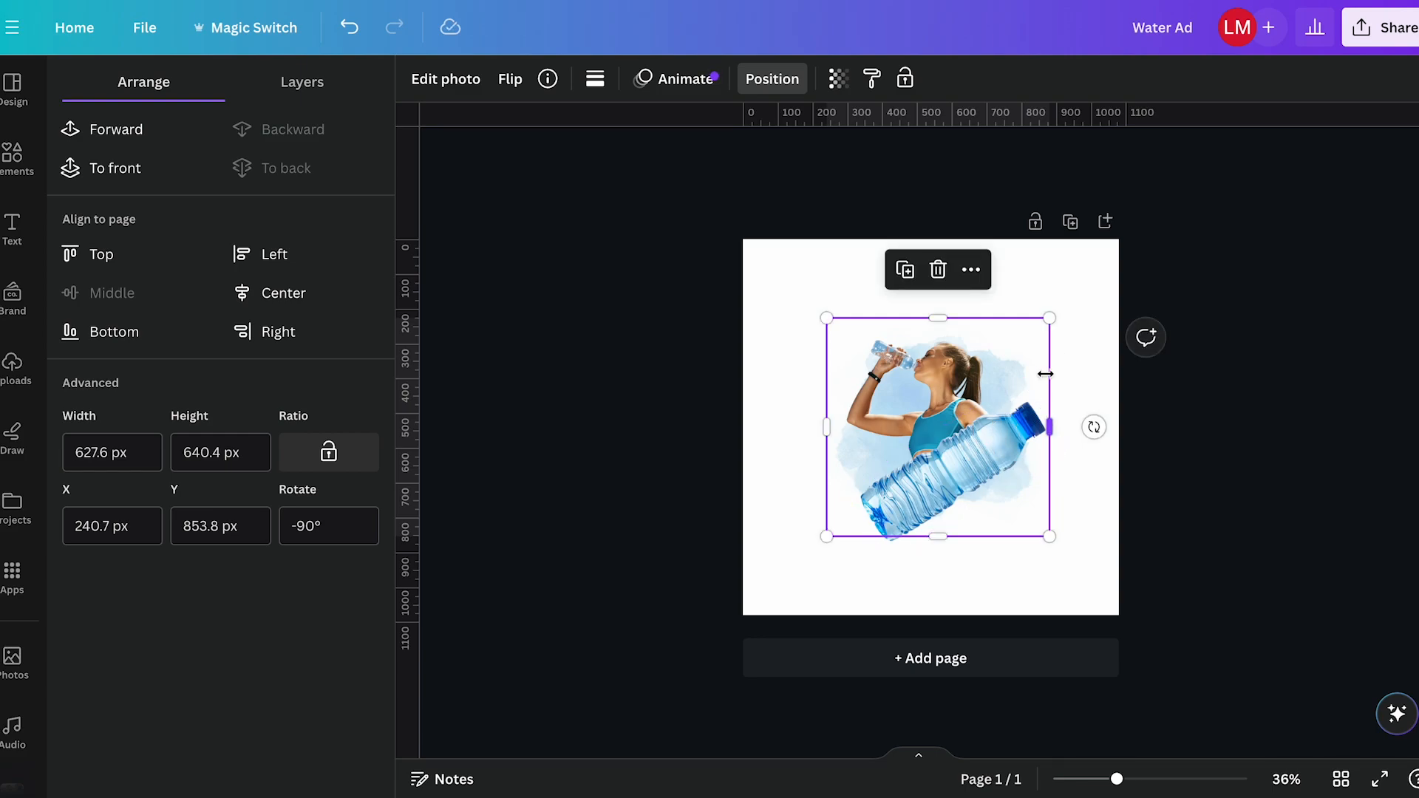
left_click(1125, 381)
left_click(1125, 380)
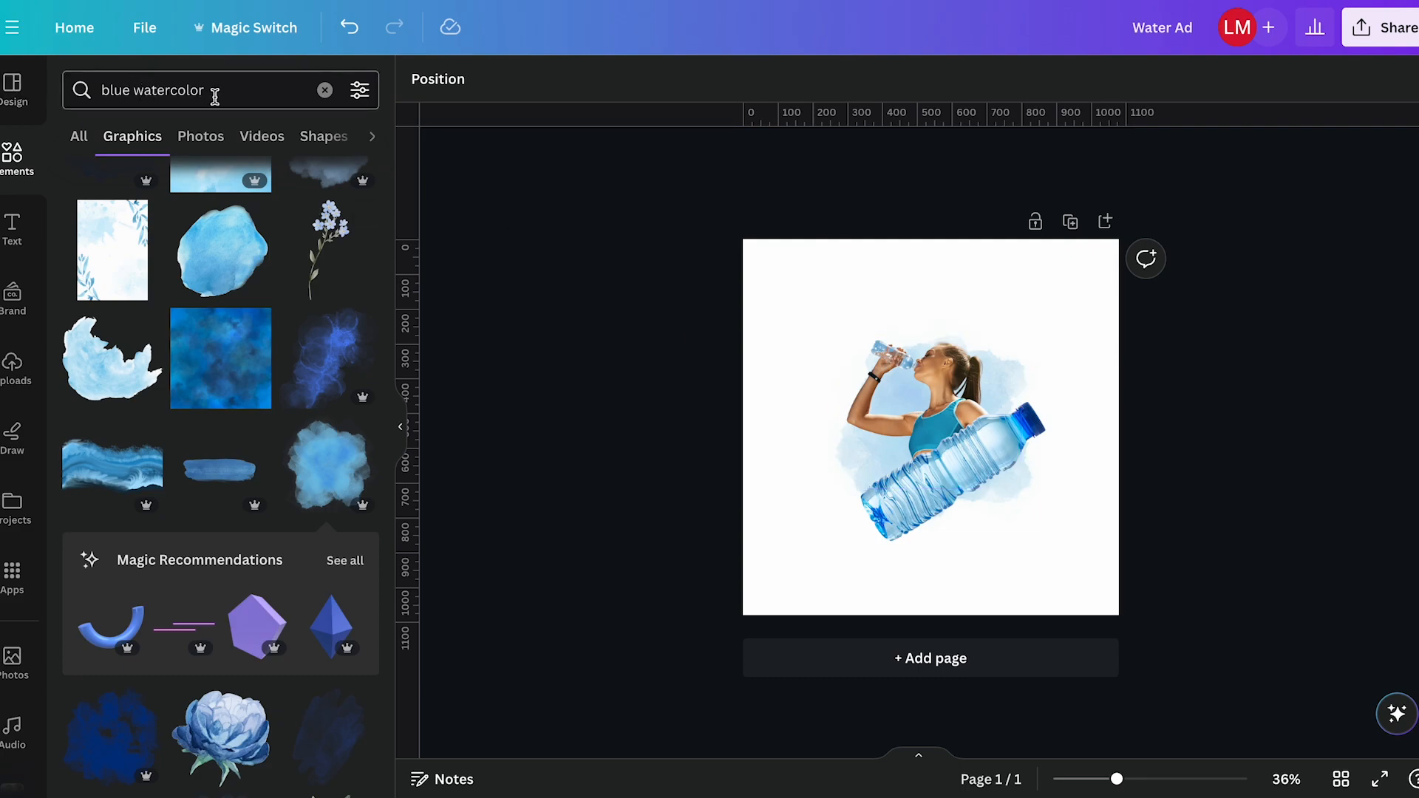
Step: Search the elements for "wave water circle" and list all matching graphics
left_click(324, 91)
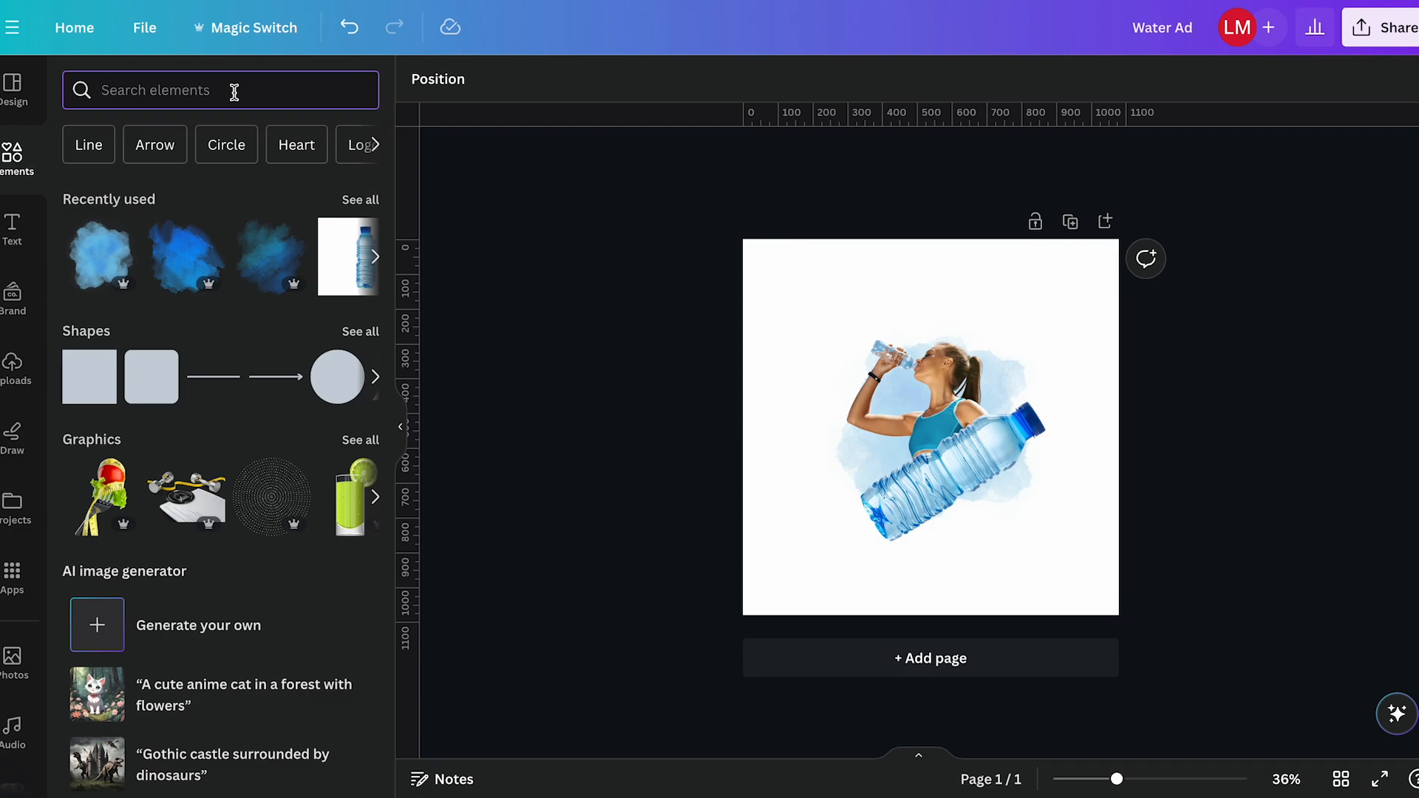
left_click(234, 91)
type("wav")
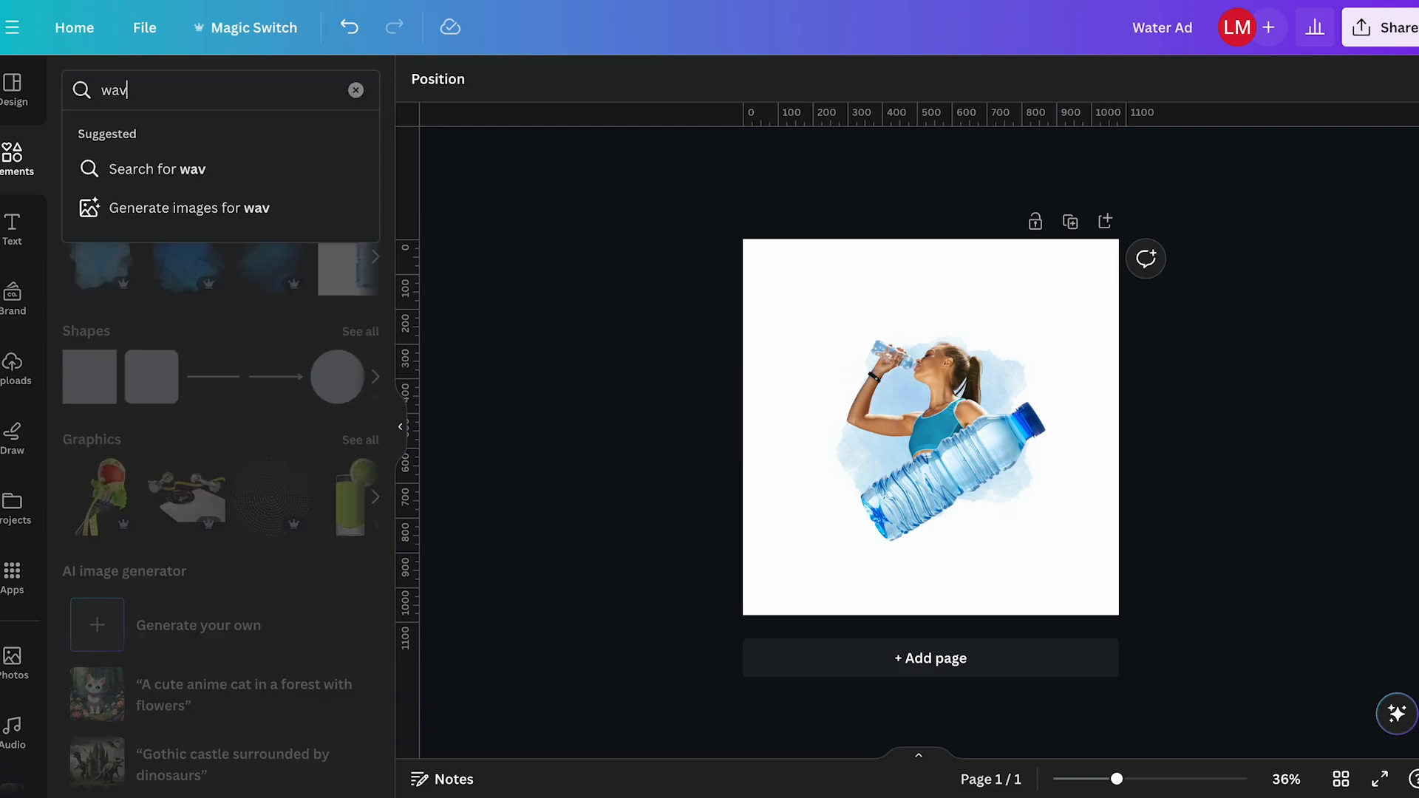
type("e water")
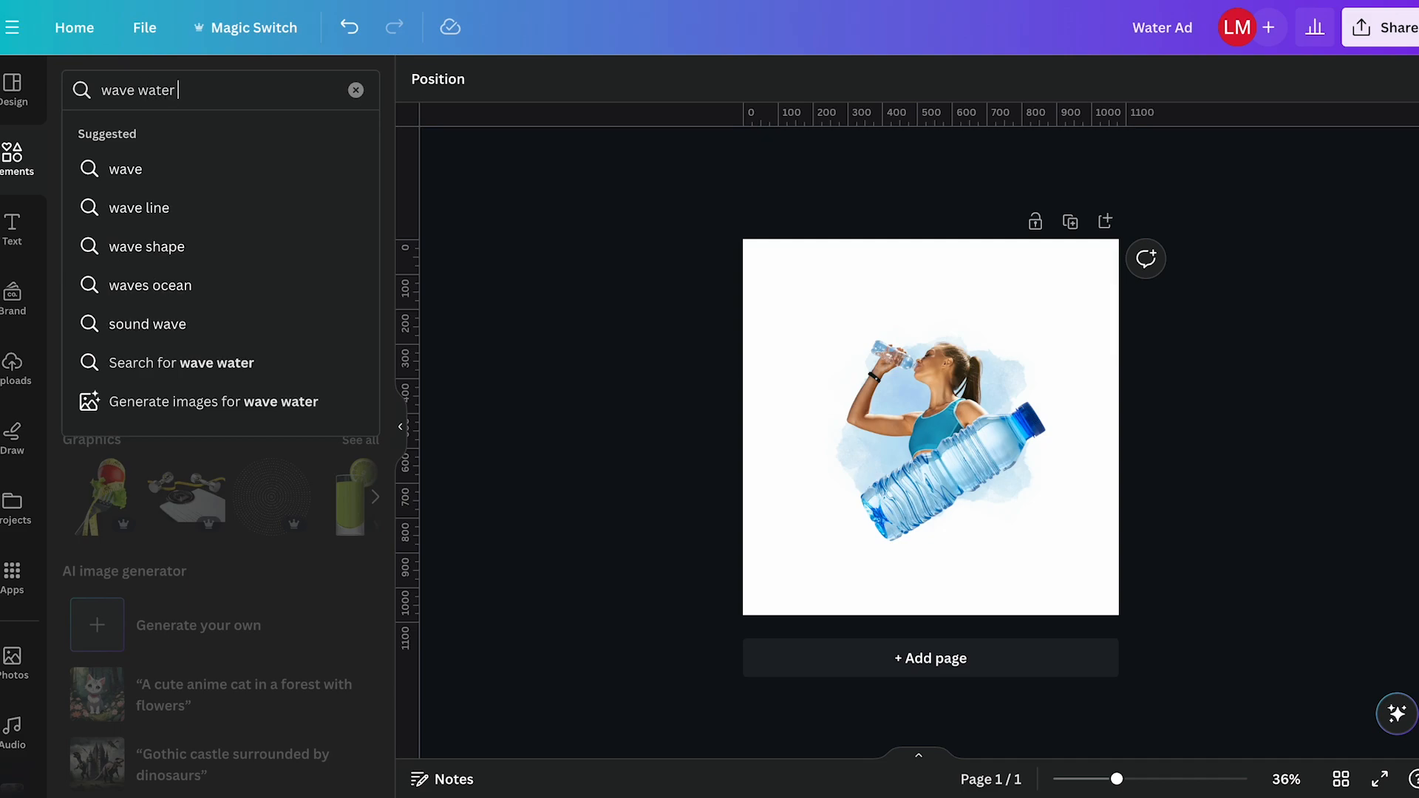
type(" circle")
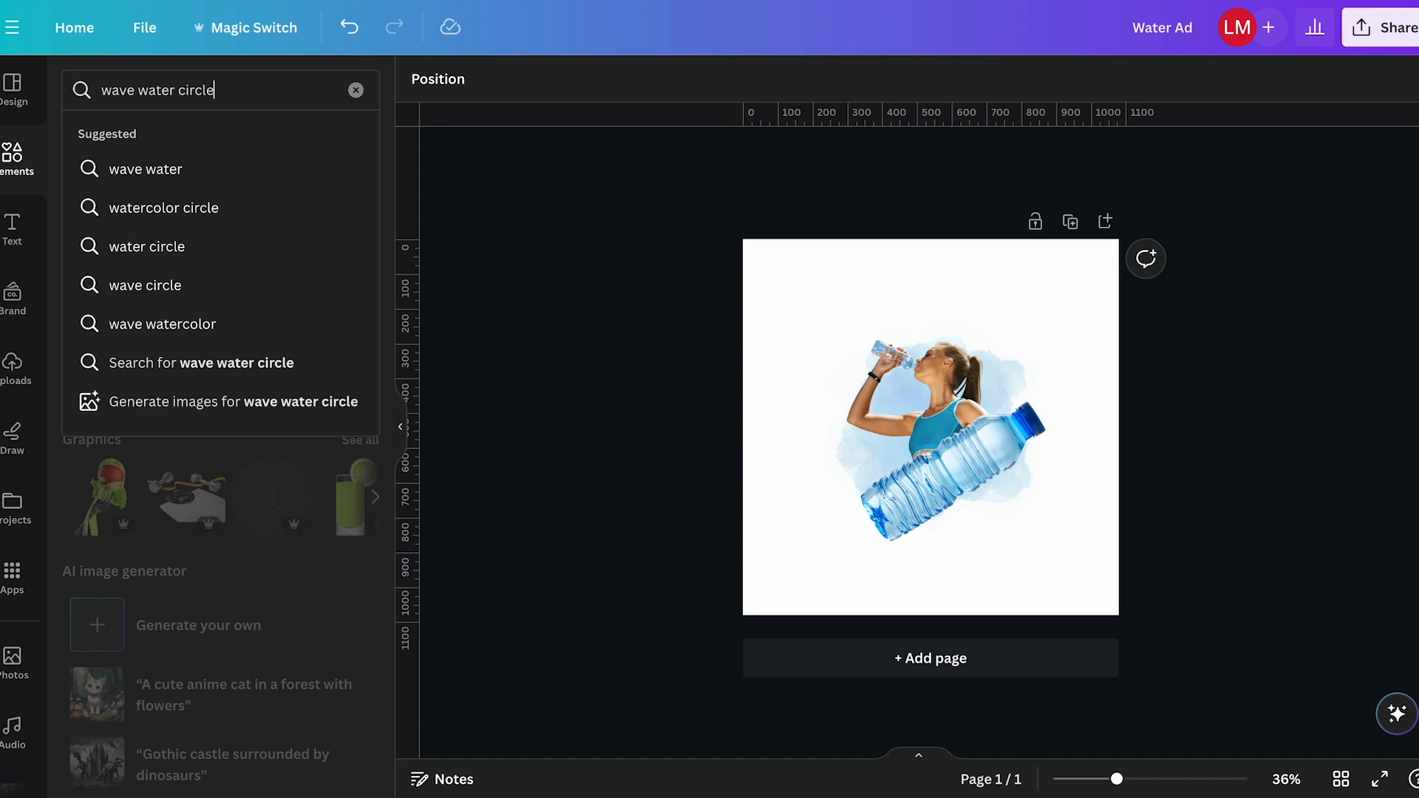
key("Return")
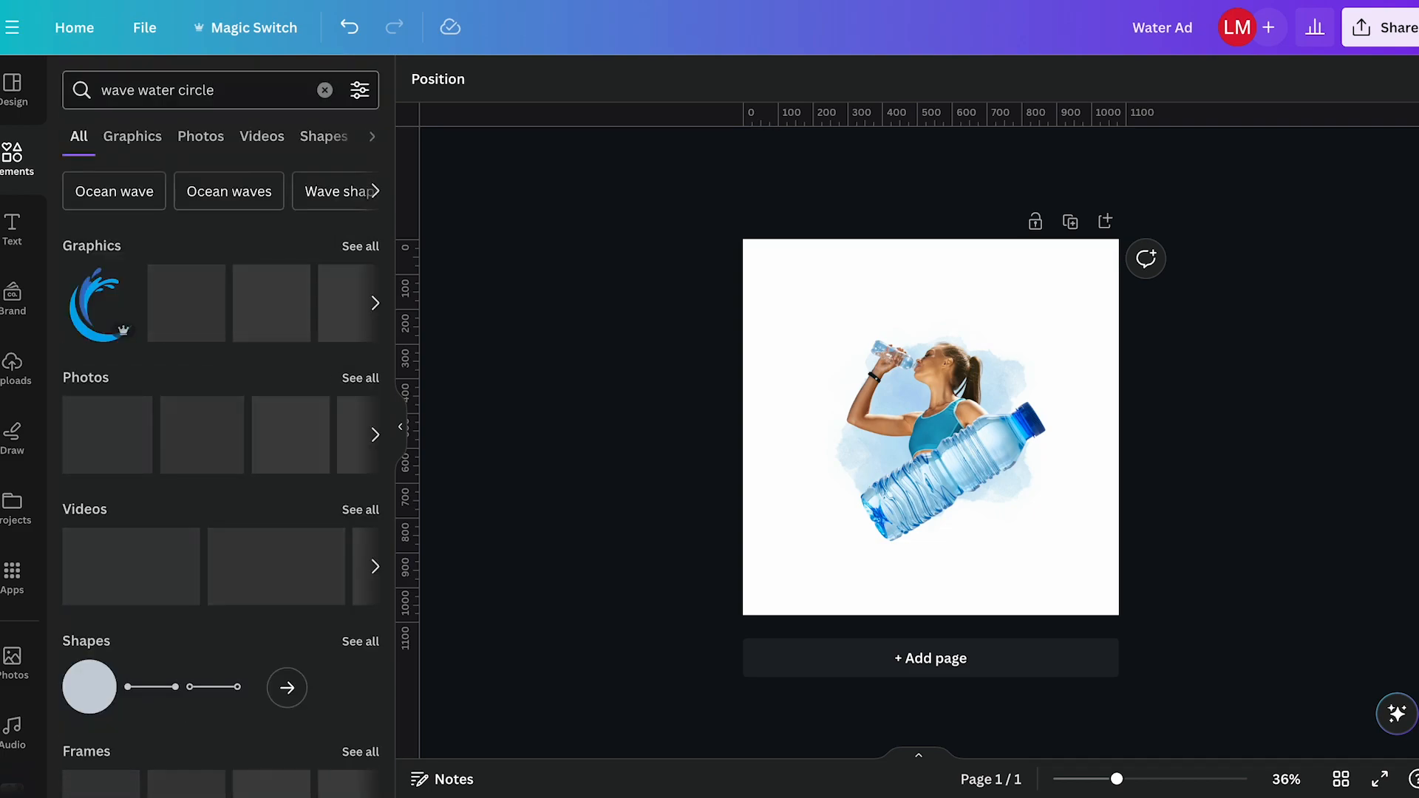
left_click(363, 249)
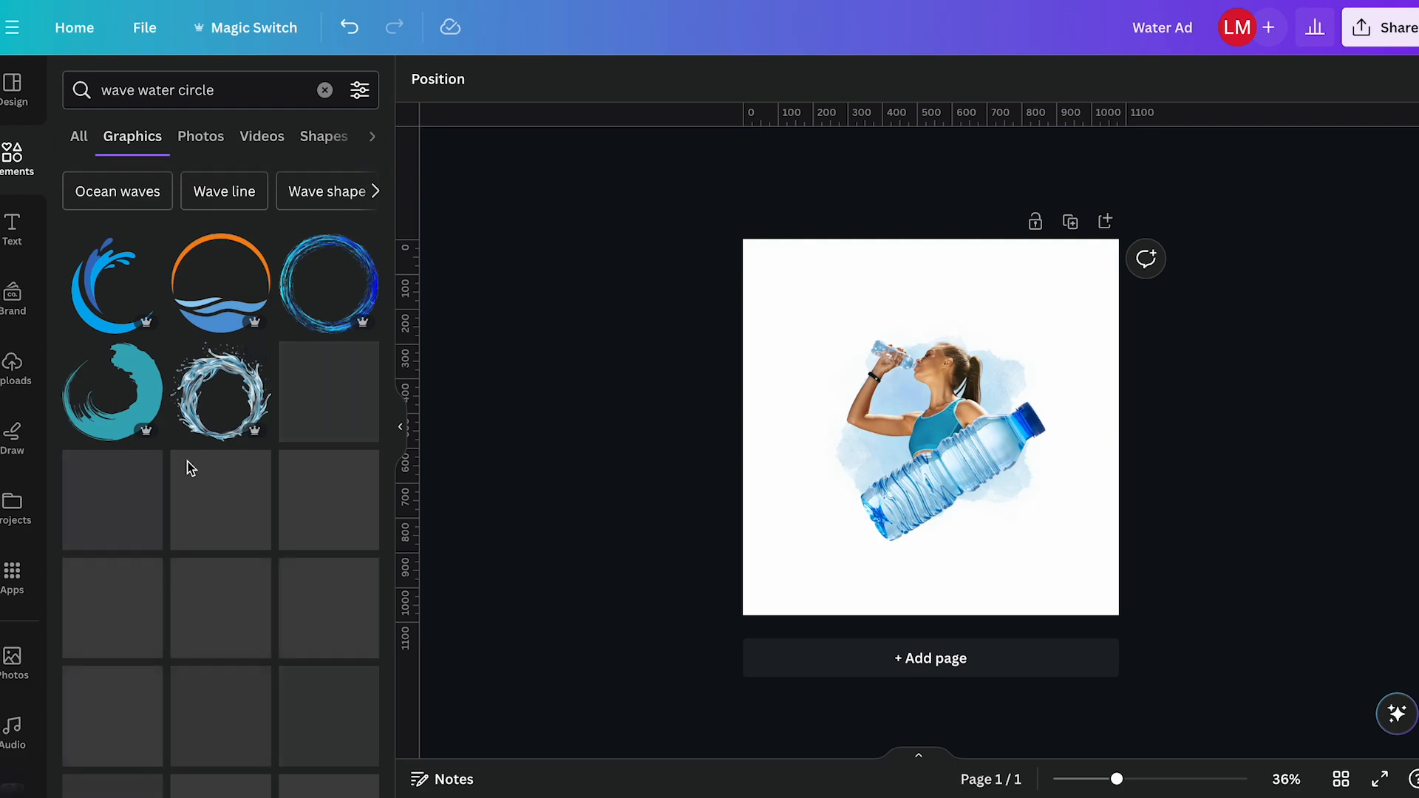
Step: Add the round graphic with layered blue waves, shift it over the bottle, and send it behind the woman and bottle
scroll(220, 471, "down", 5)
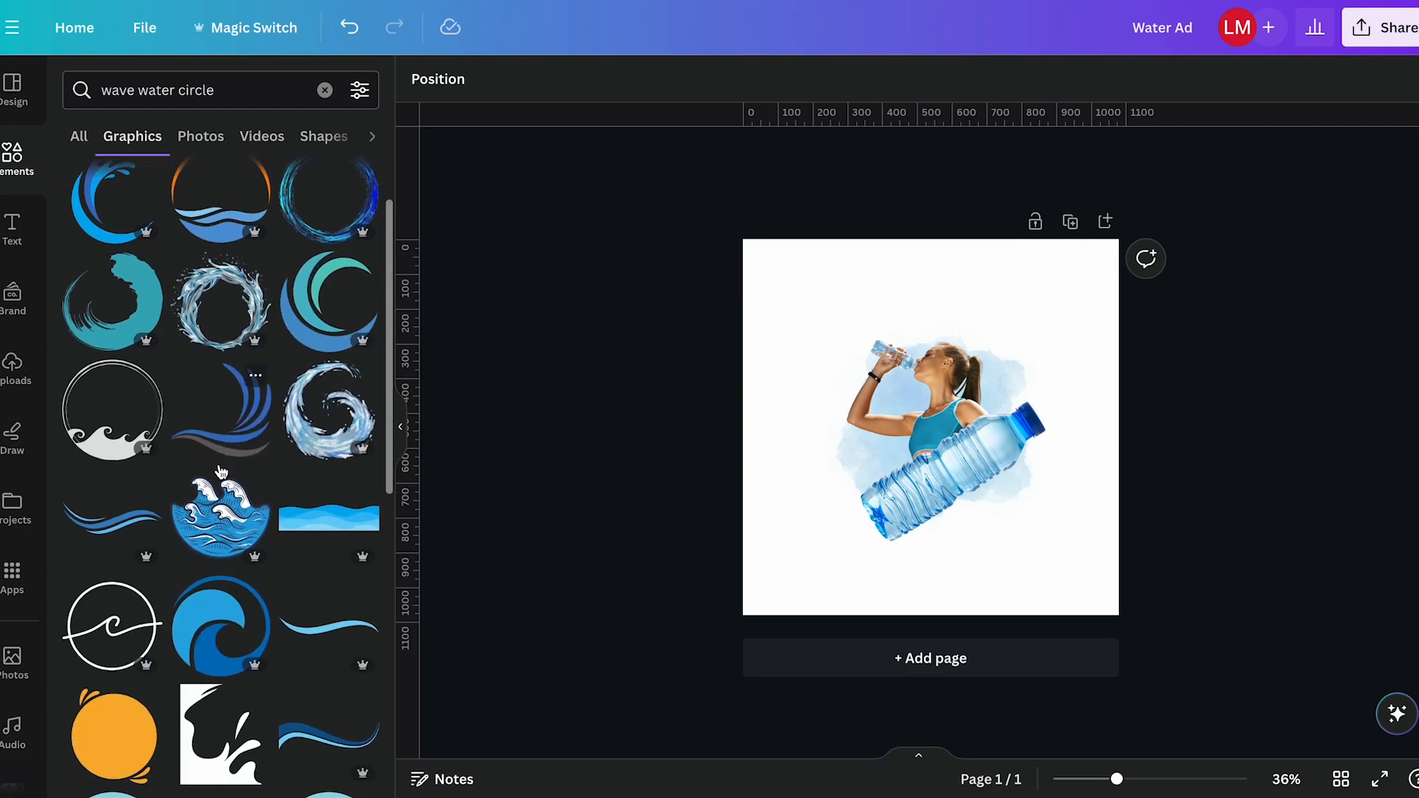
scroll(219, 463, "down", 3)
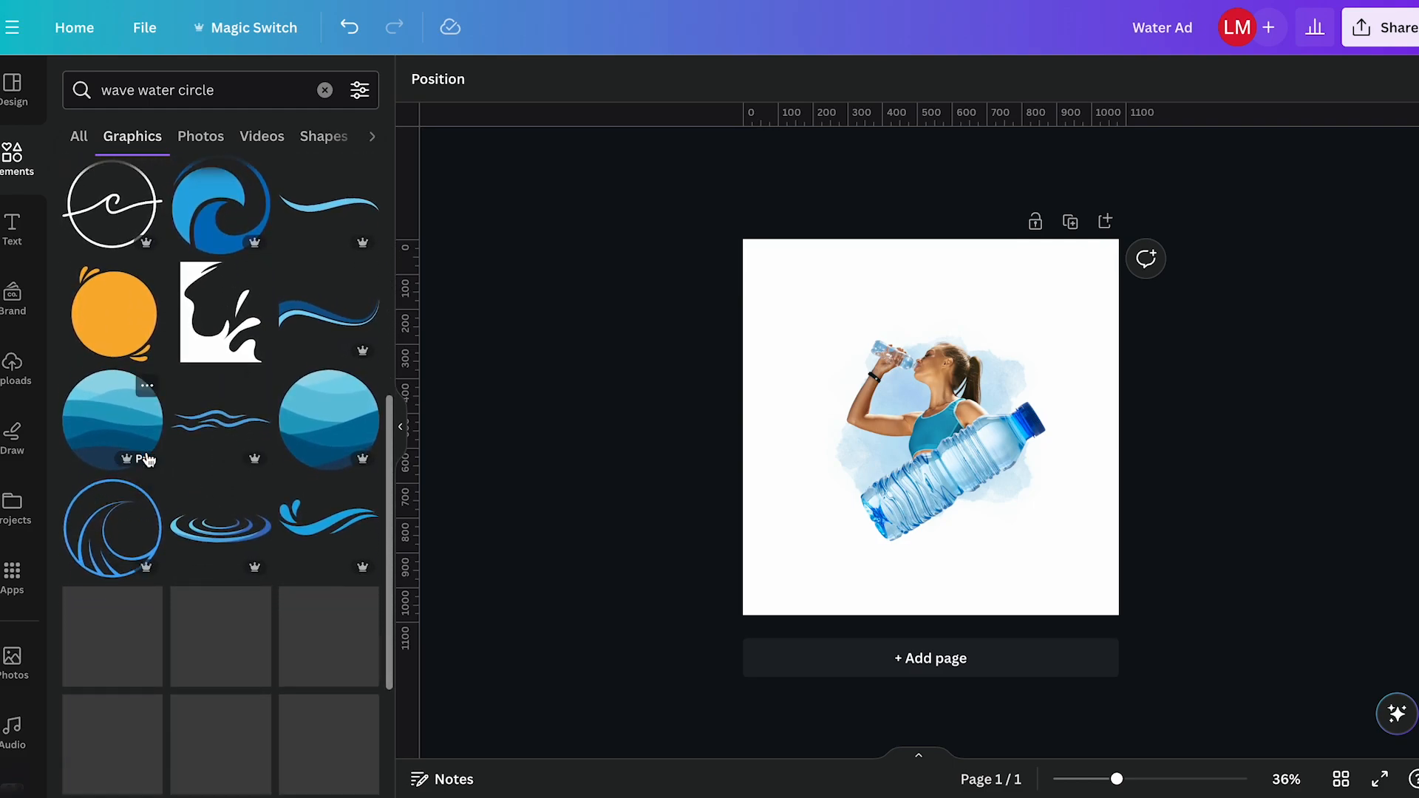
left_click(107, 427)
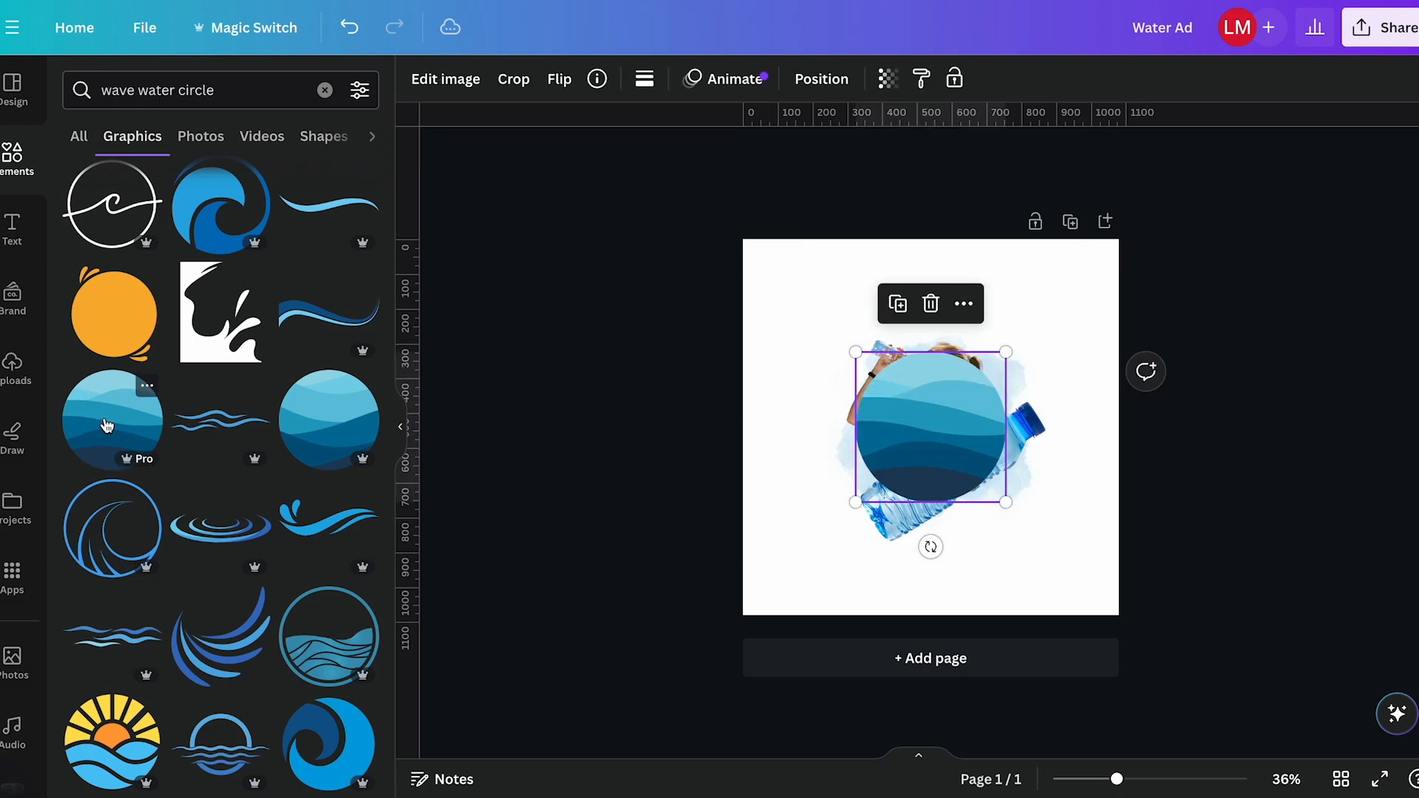
left_click_drag(925, 406, 945, 434)
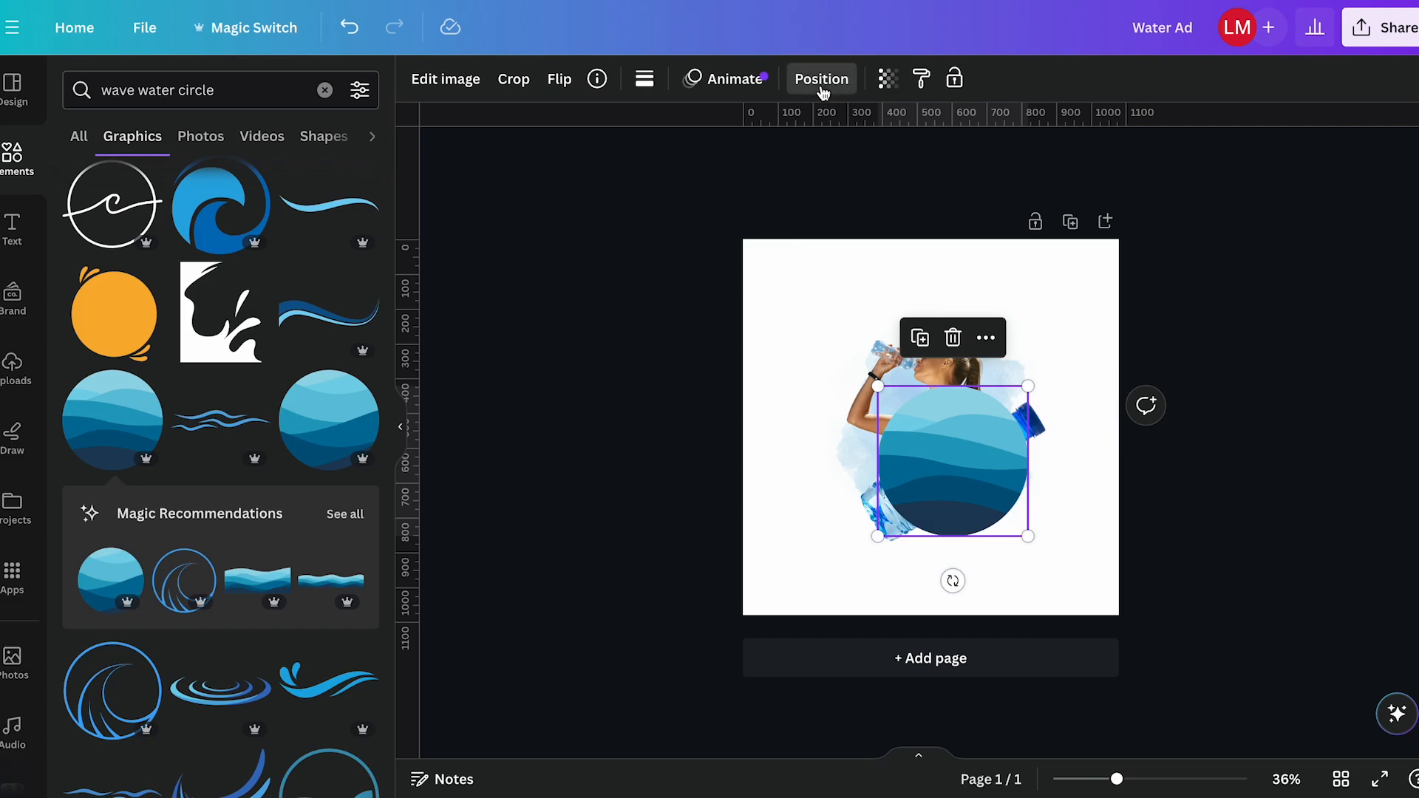
left_click(822, 79)
left_click(294, 141)
left_click(294, 141)
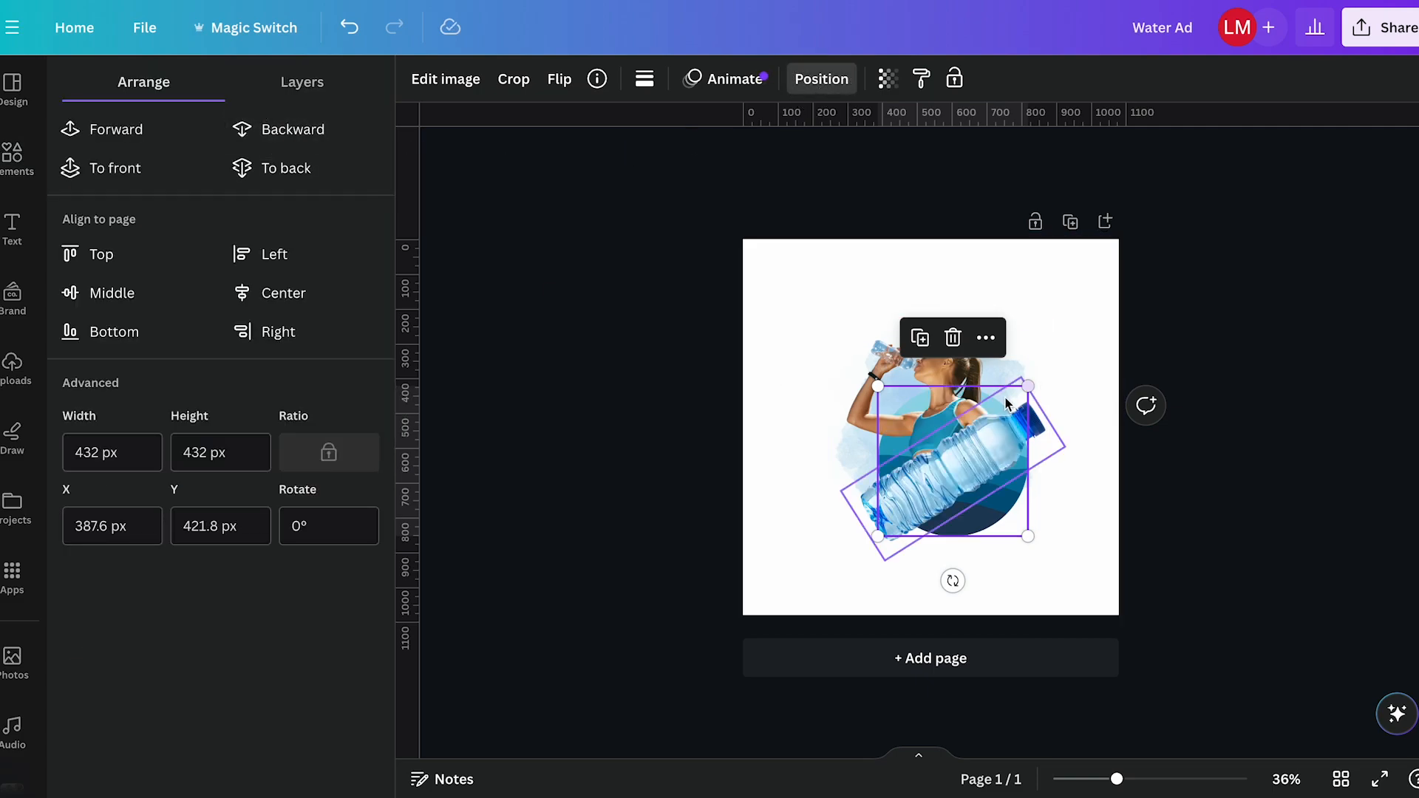
Step: Shrink the wave circle to about 266 × 266 px and move it under the bottle, at about X 470 px, Y 584 px
left_click_drag(1028, 386, 970, 444)
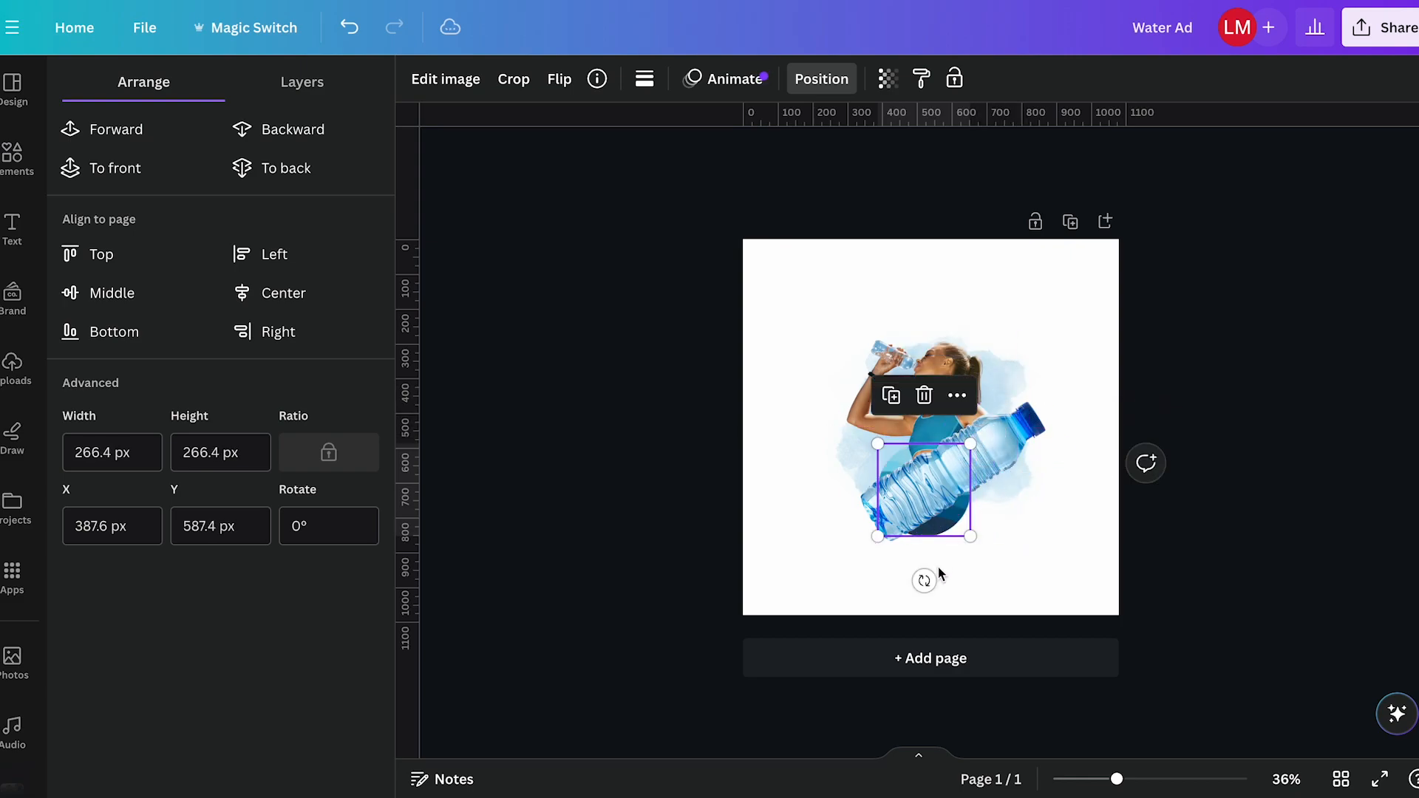
left_click_drag(930, 500, 960, 491)
left_click(1067, 553)
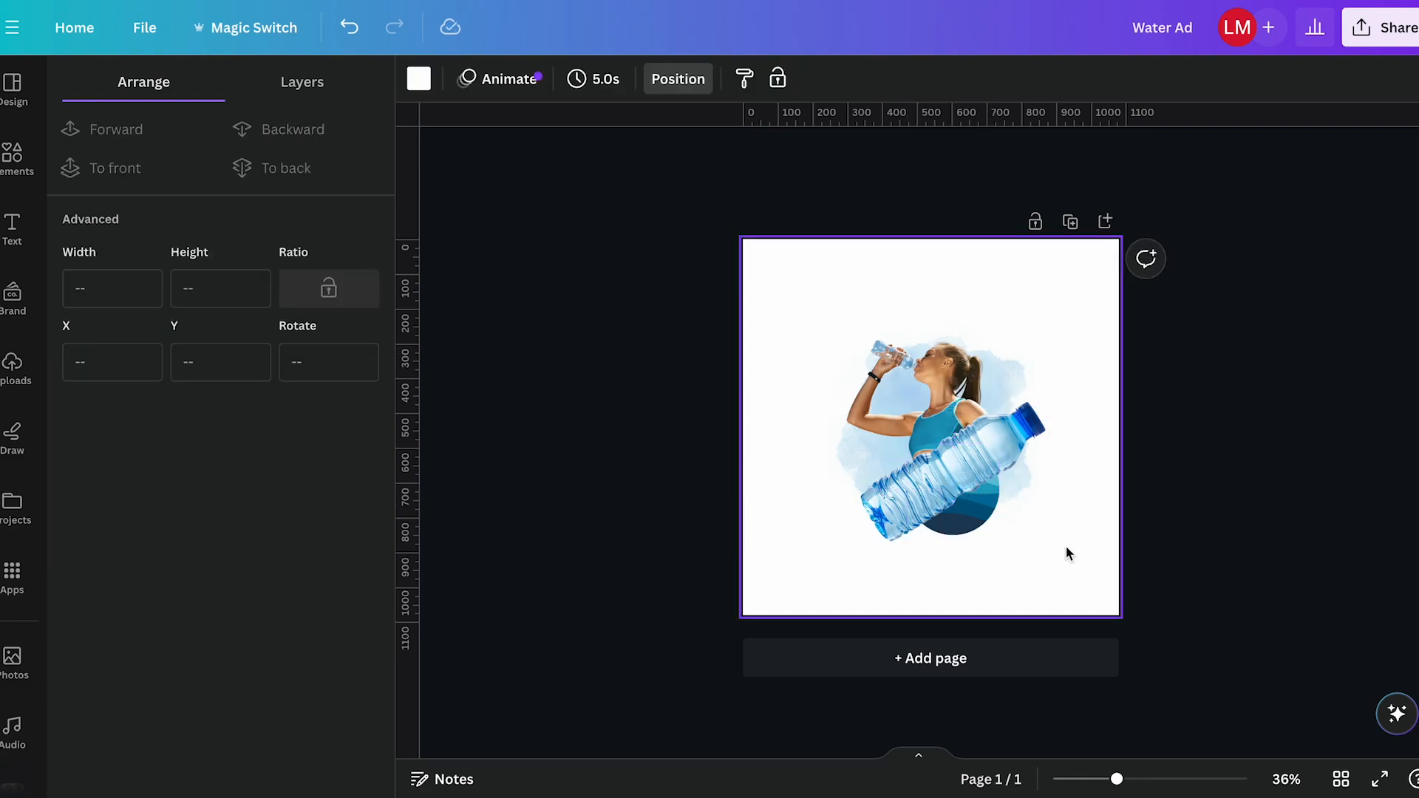
Step: Make the wave circle slightly transparent
left_click(977, 511)
left_click(888, 78)
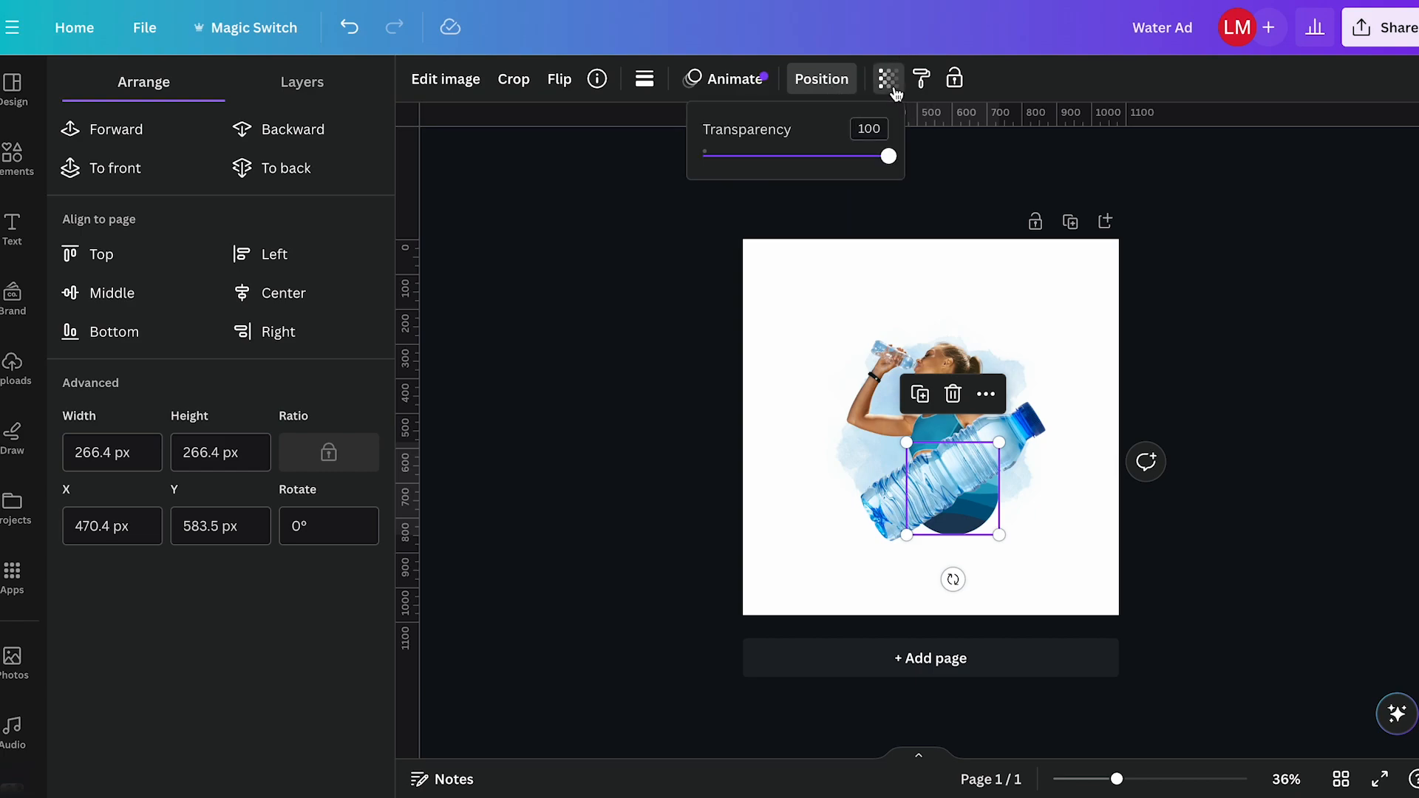
left_click_drag(889, 158, 856, 168)
left_click(796, 266)
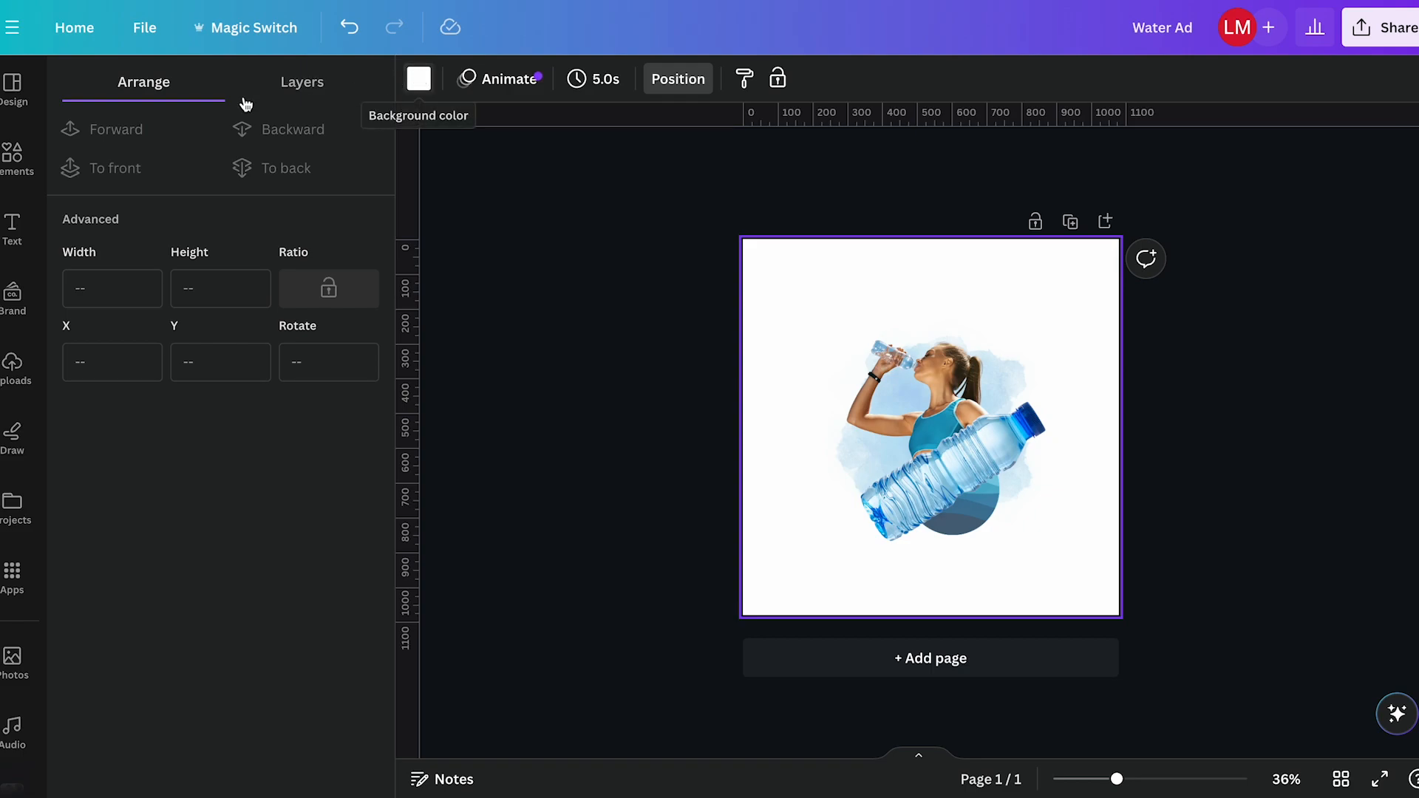
Step: Add a plain circle shape above the artwork and fill it with the medium light blue from the bottle's photo colors
left_click(12, 156)
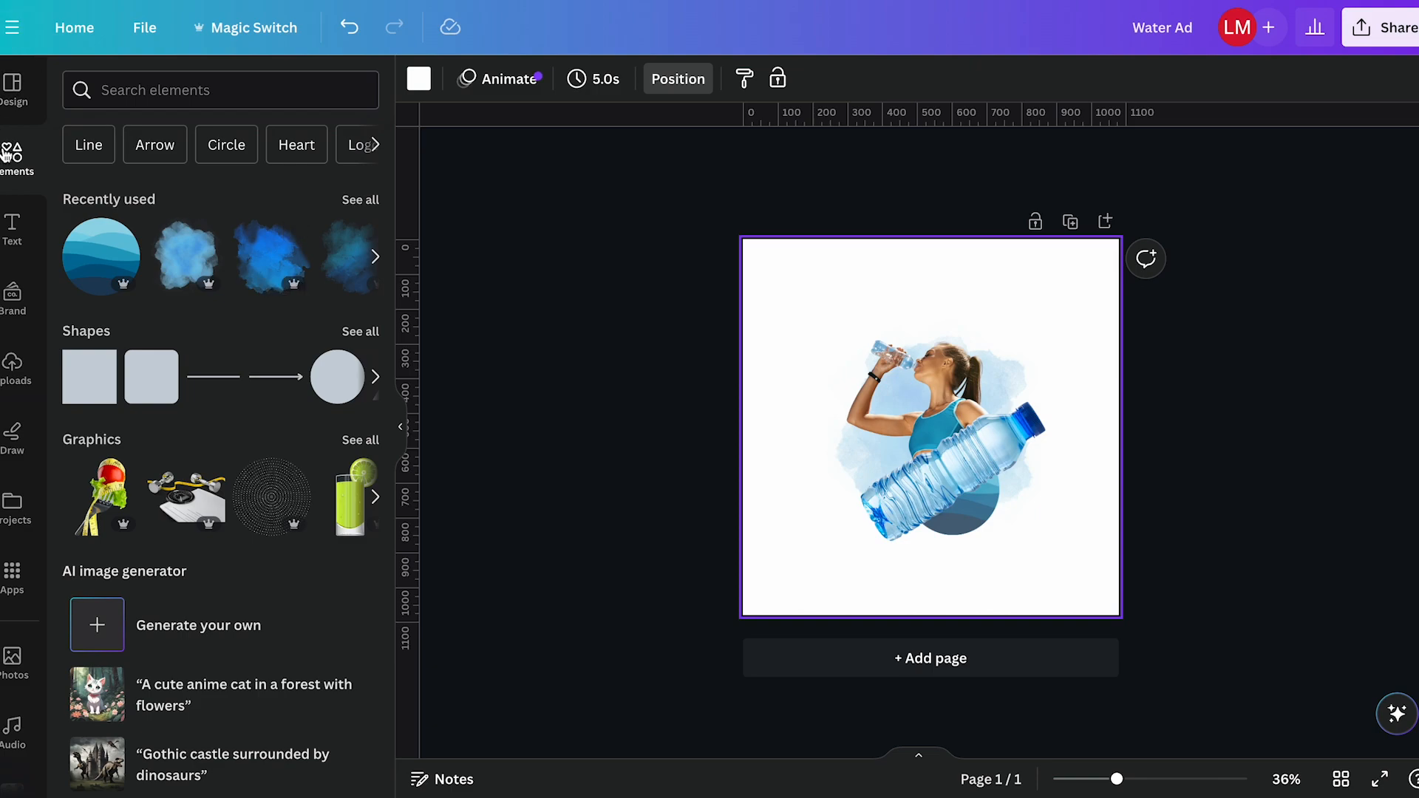
left_click(360, 331)
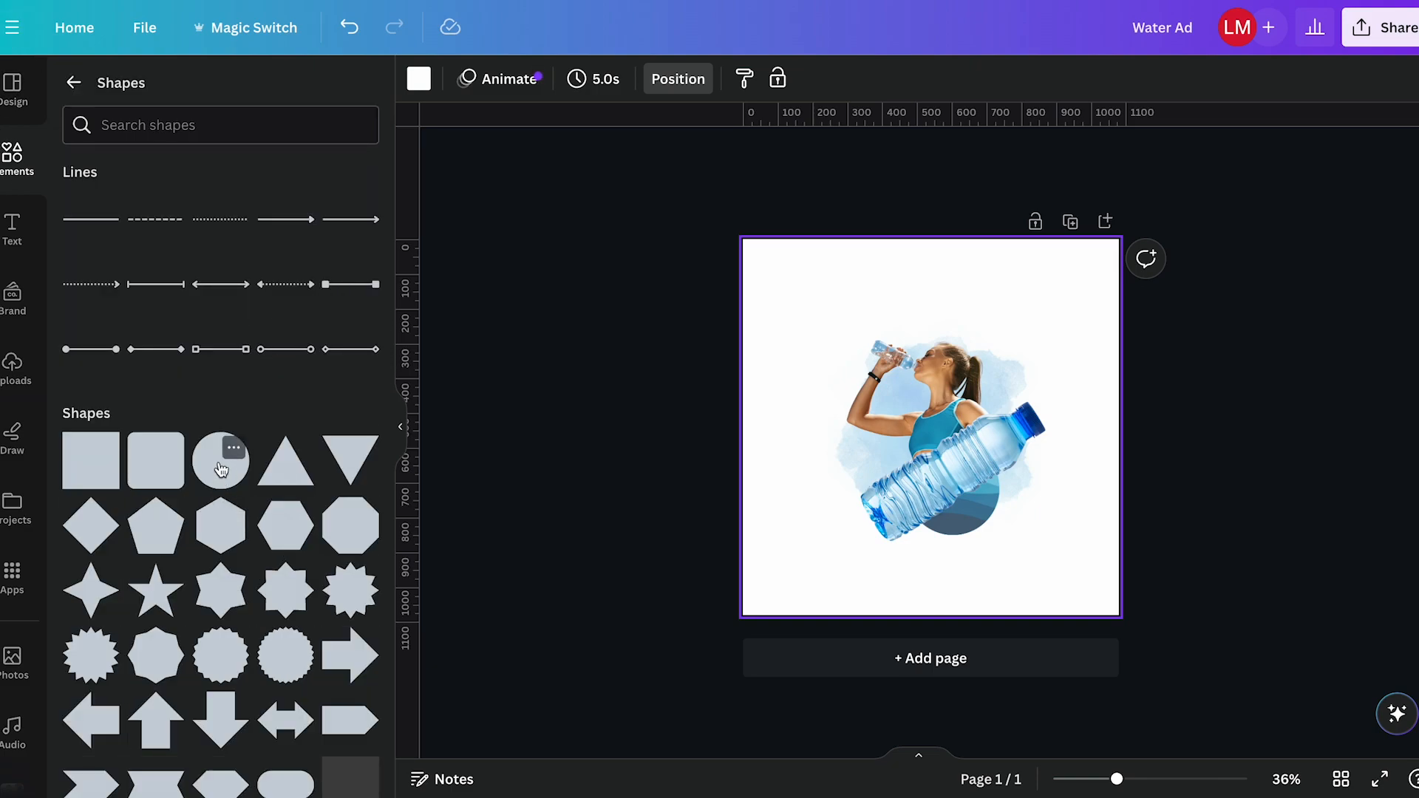
left_click(221, 470)
mouse_move(875, 369)
left_mouse_down()
mouse_move(830, 330)
mouse_move(855, 352)
left_mouse_up()
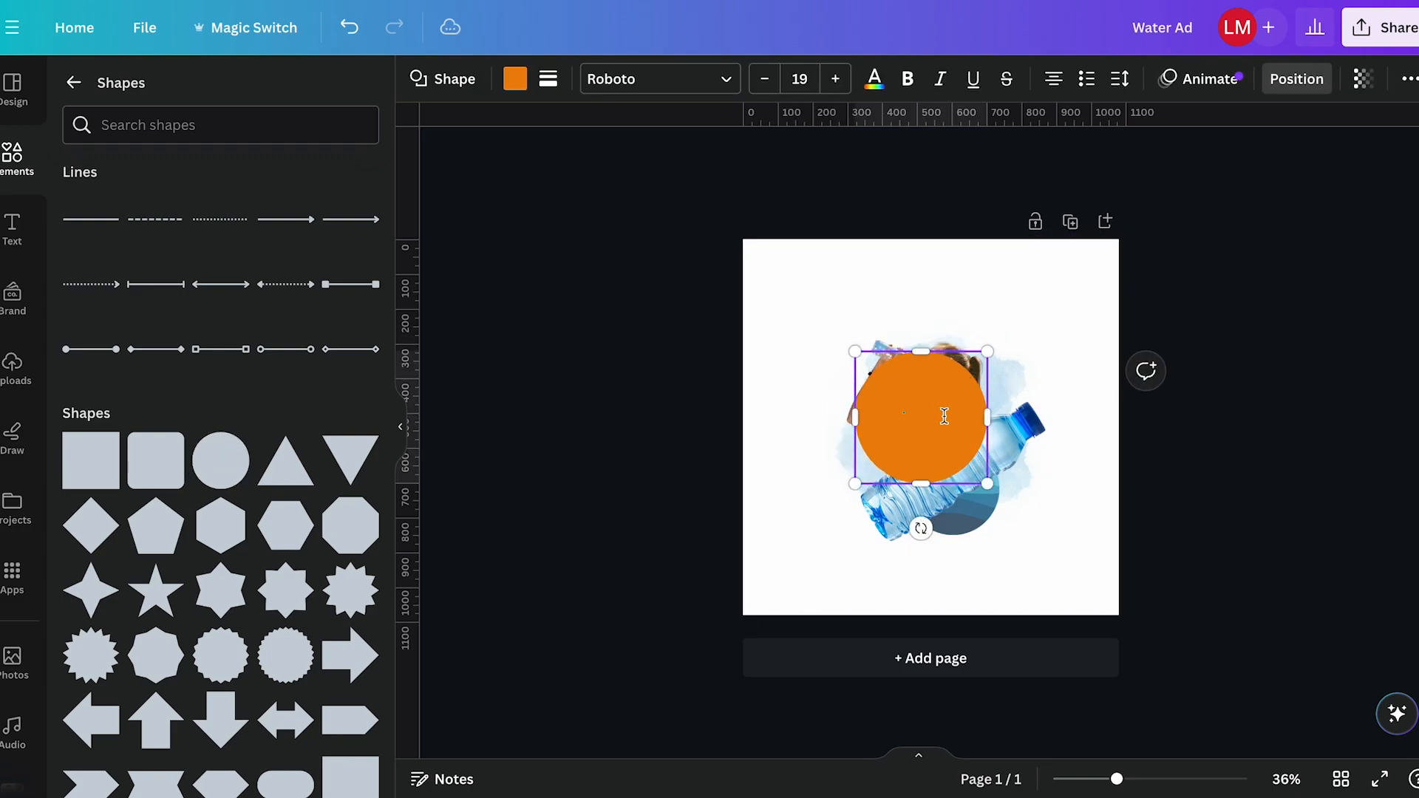
left_click_drag(944, 420, 969, 383)
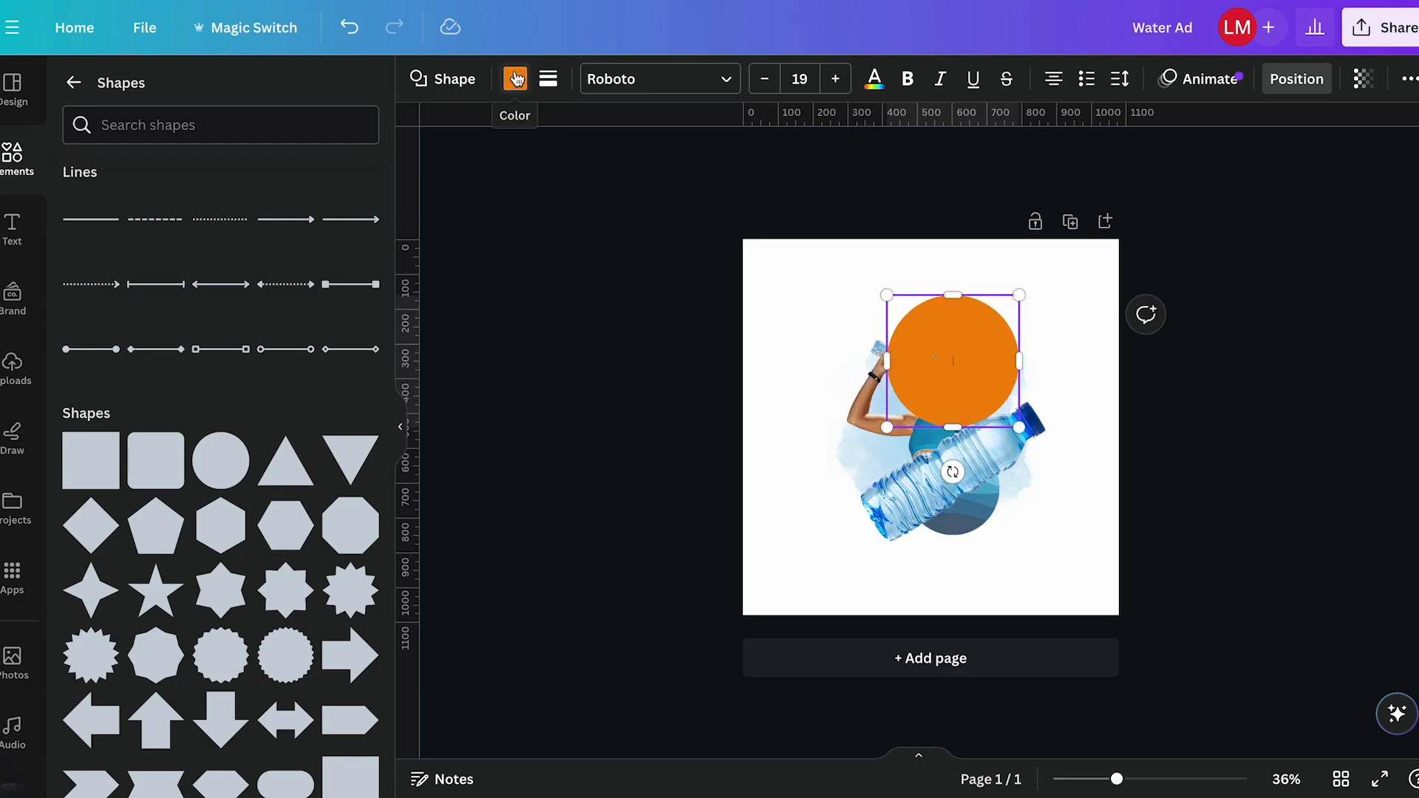
left_click_drag(969, 348, 994, 329)
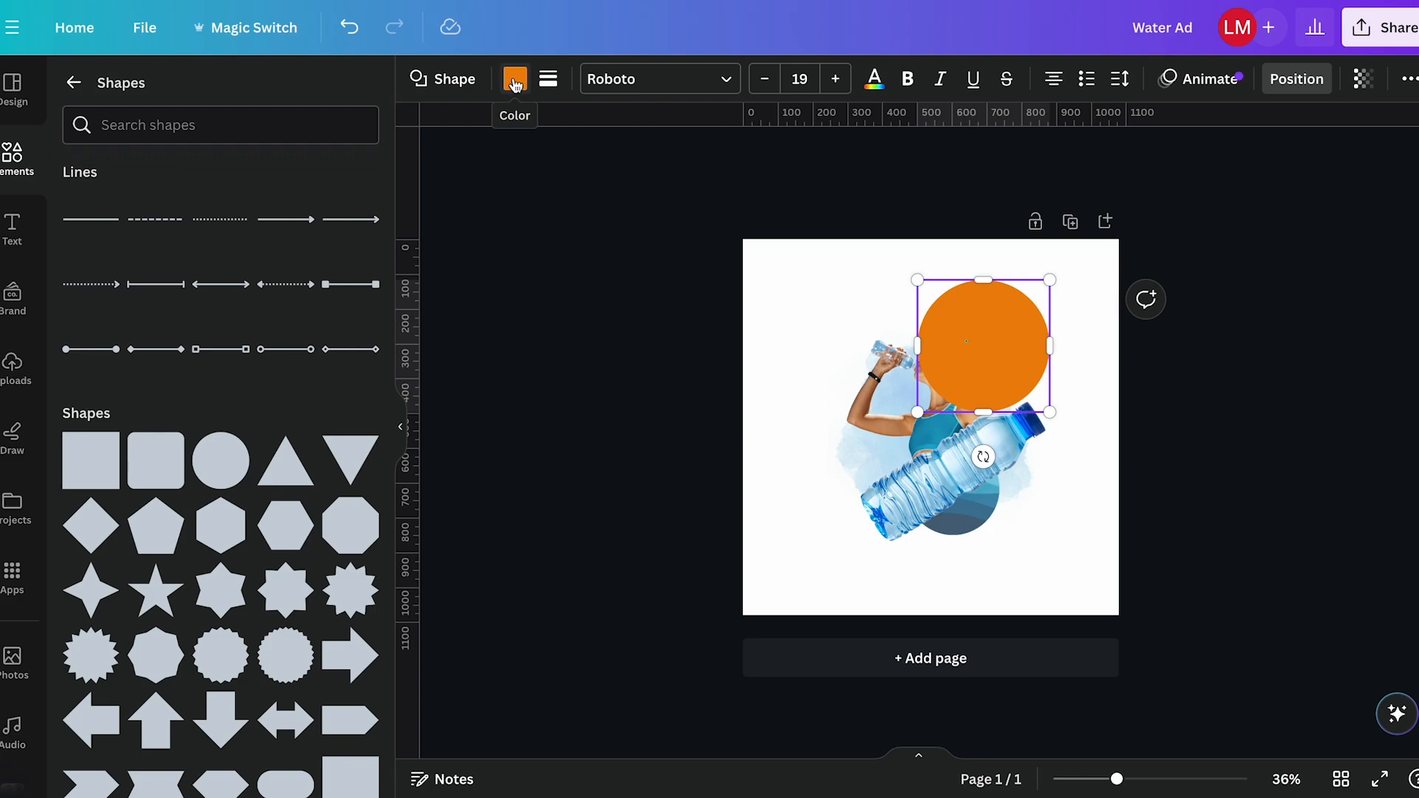
left_click(516, 80)
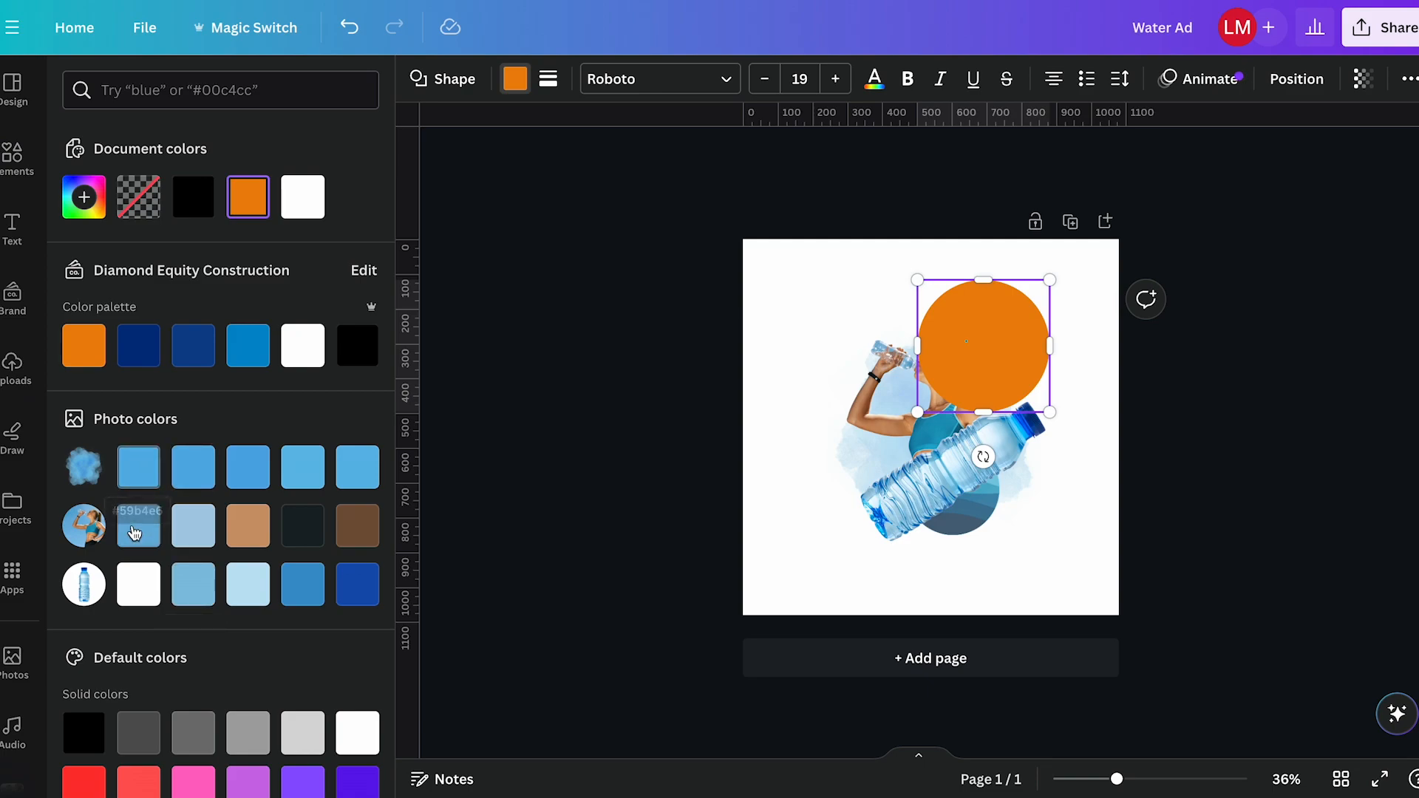
left_click(199, 596)
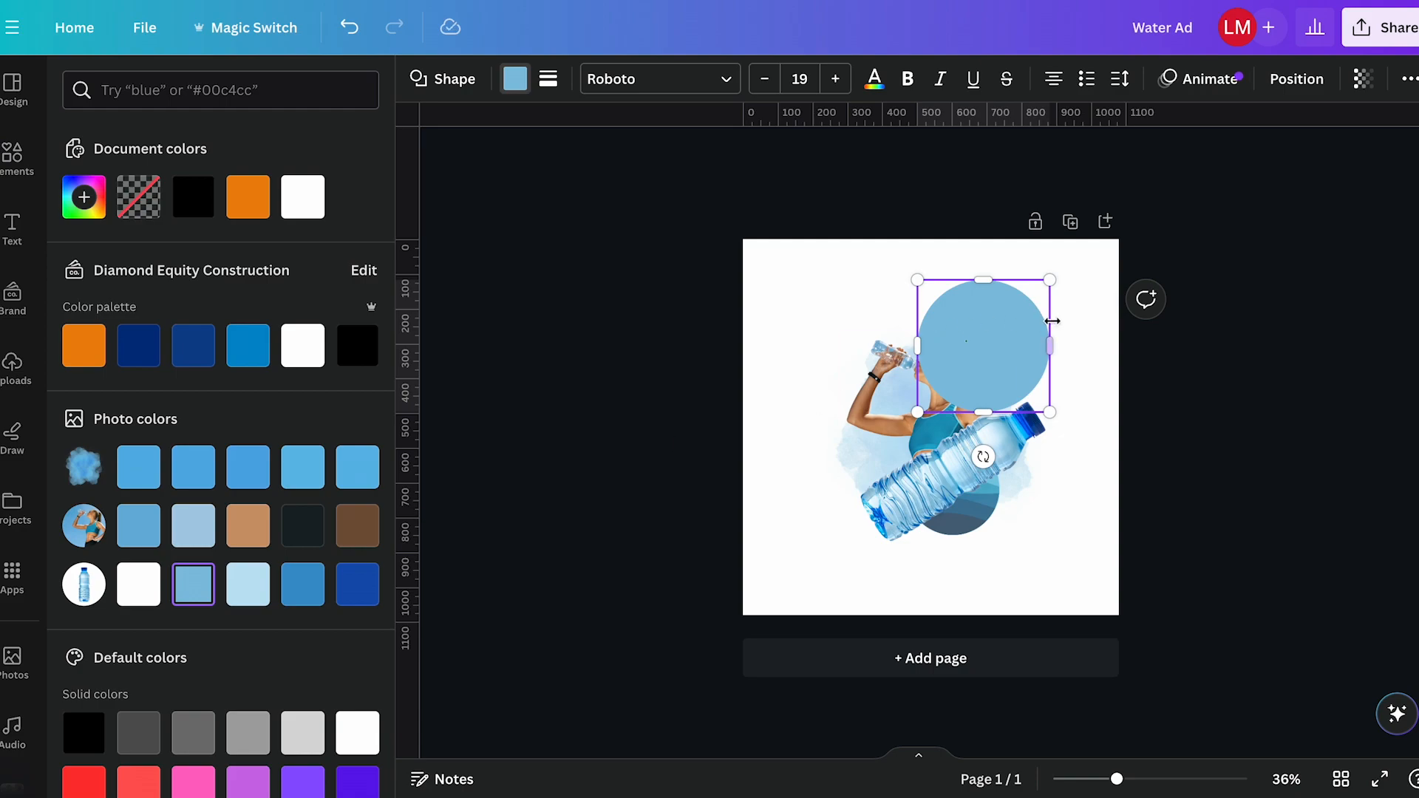
Step: Move the light blue circle over the wave circle and send it backward behind the bottle, woman and wave circle
left_click_drag(1018, 346, 986, 490)
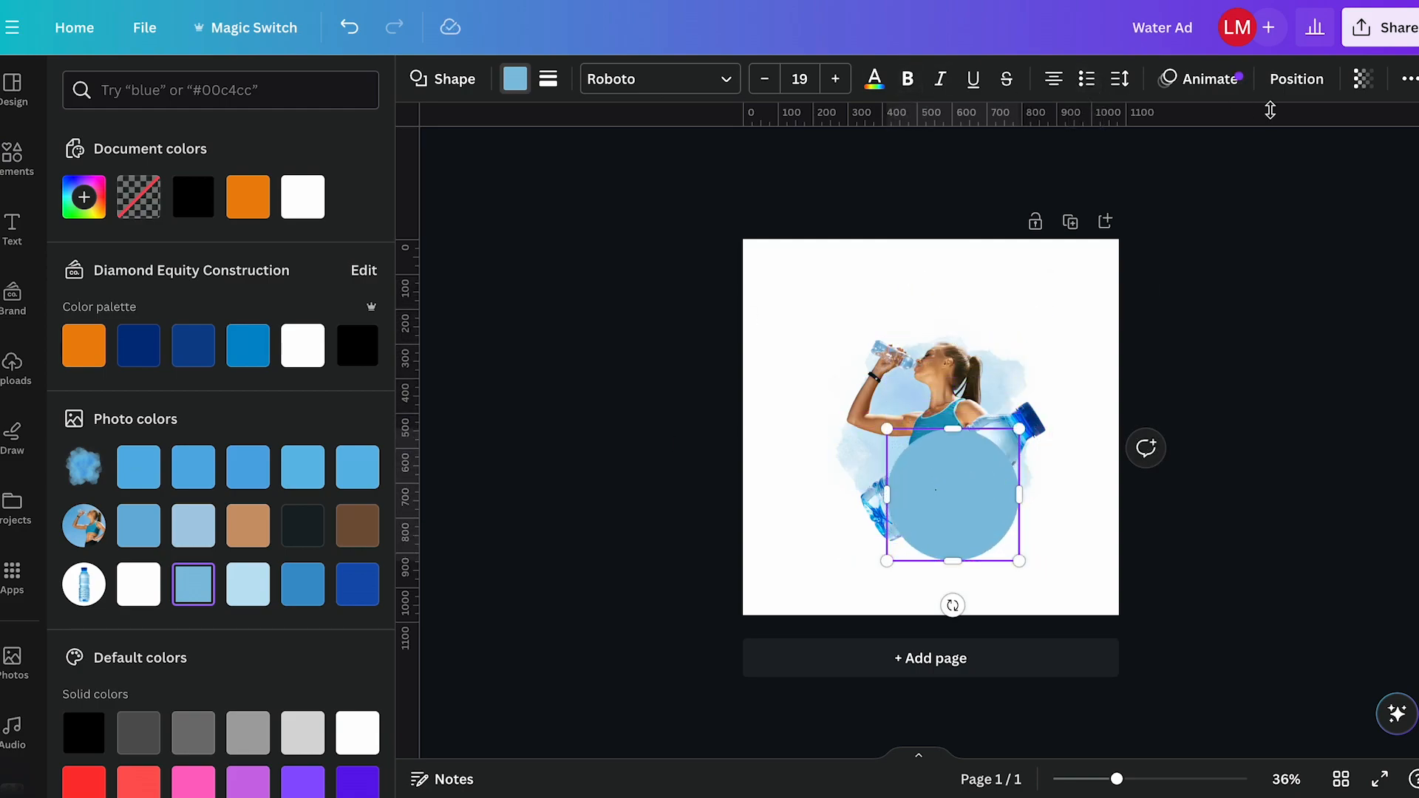
left_click(1301, 81)
left_click(299, 135)
left_click(308, 140)
left_click(308, 141)
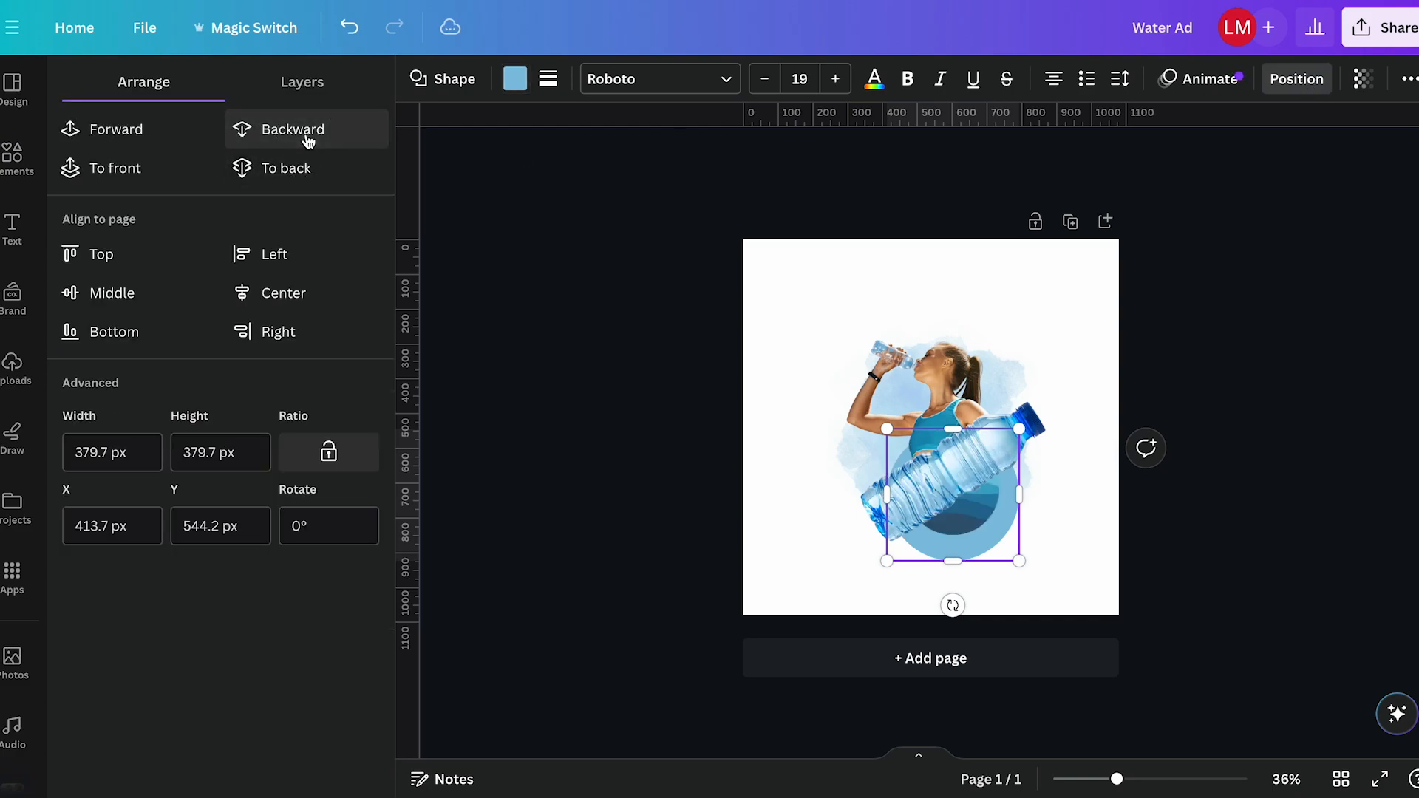
Step: Center the light blue circle on the wave circle and shrink it to about 307 × 307 px as a thin rim
left_click_drag(983, 542, 982, 534)
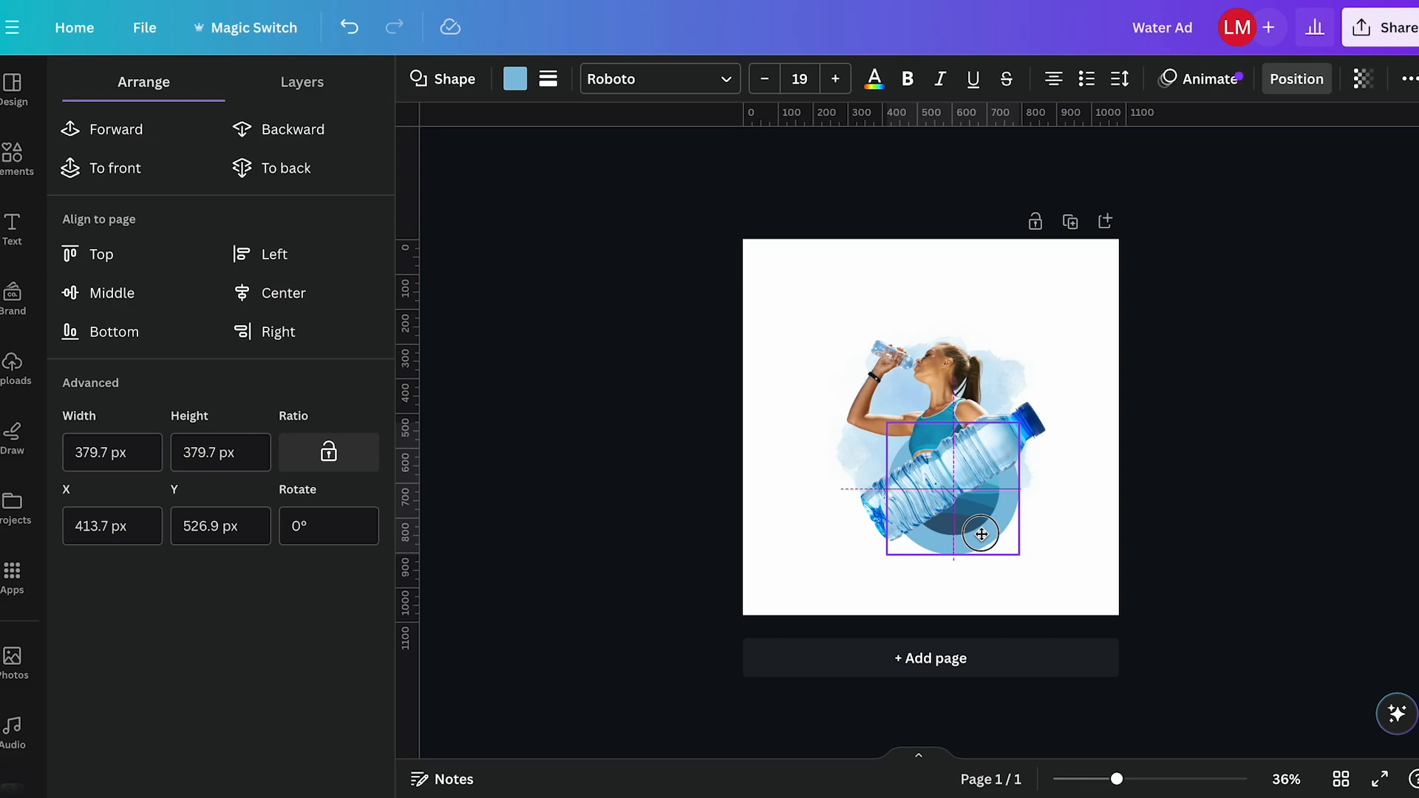
left_click_drag(982, 534, 981, 533)
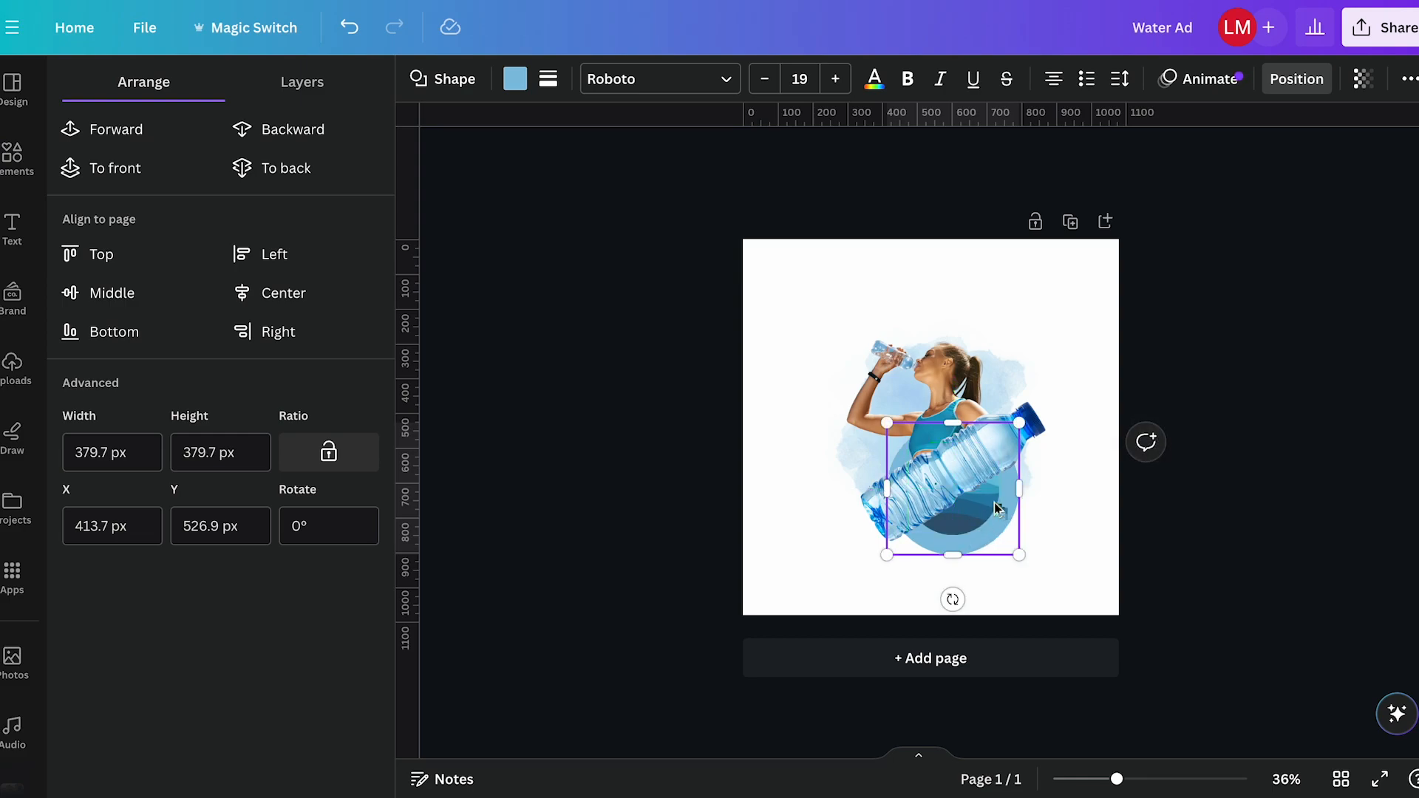
mouse_move(1001, 538)
left_mouse_down()
mouse_move(1001, 523)
mouse_move(1003, 534)
left_mouse_up()
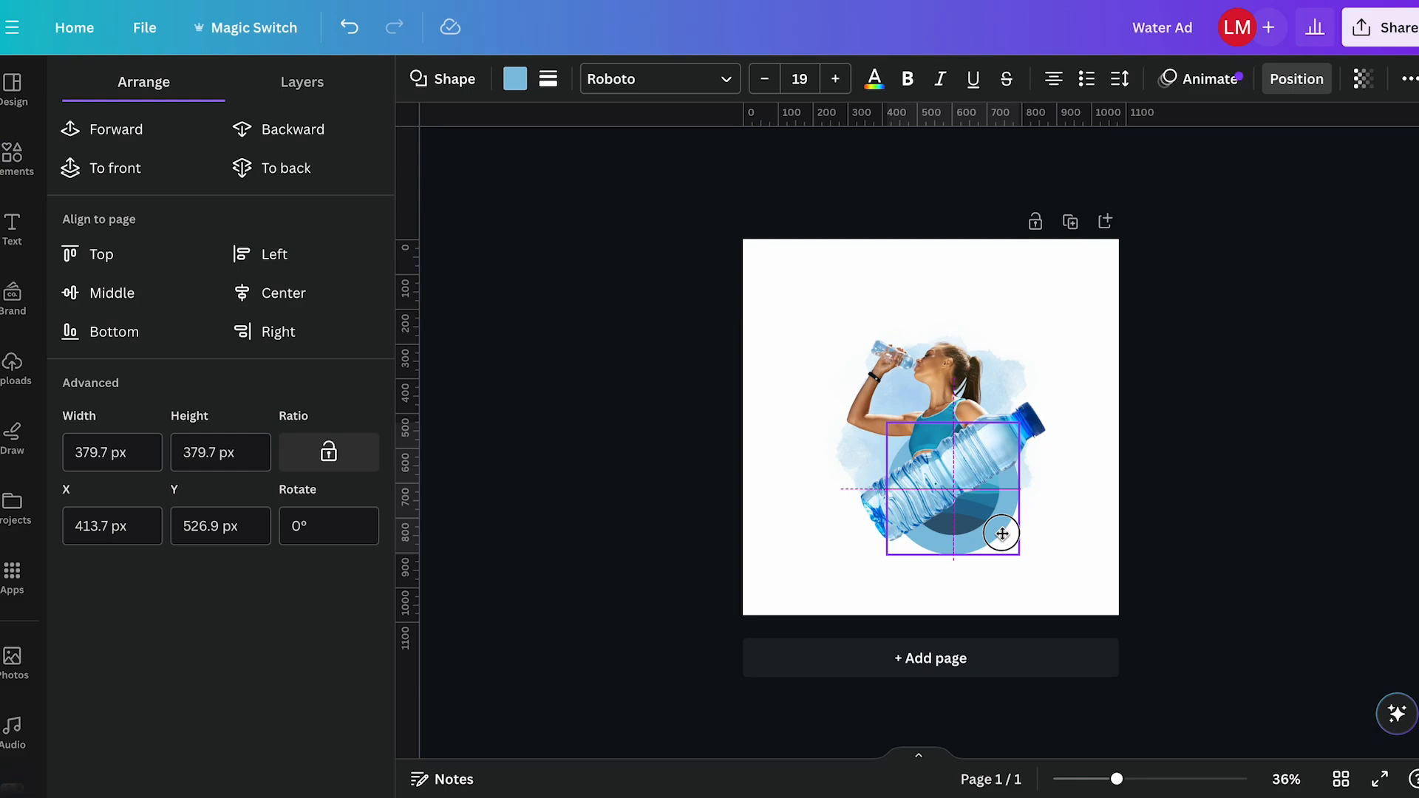
left_click_drag(1003, 534, 1003, 533)
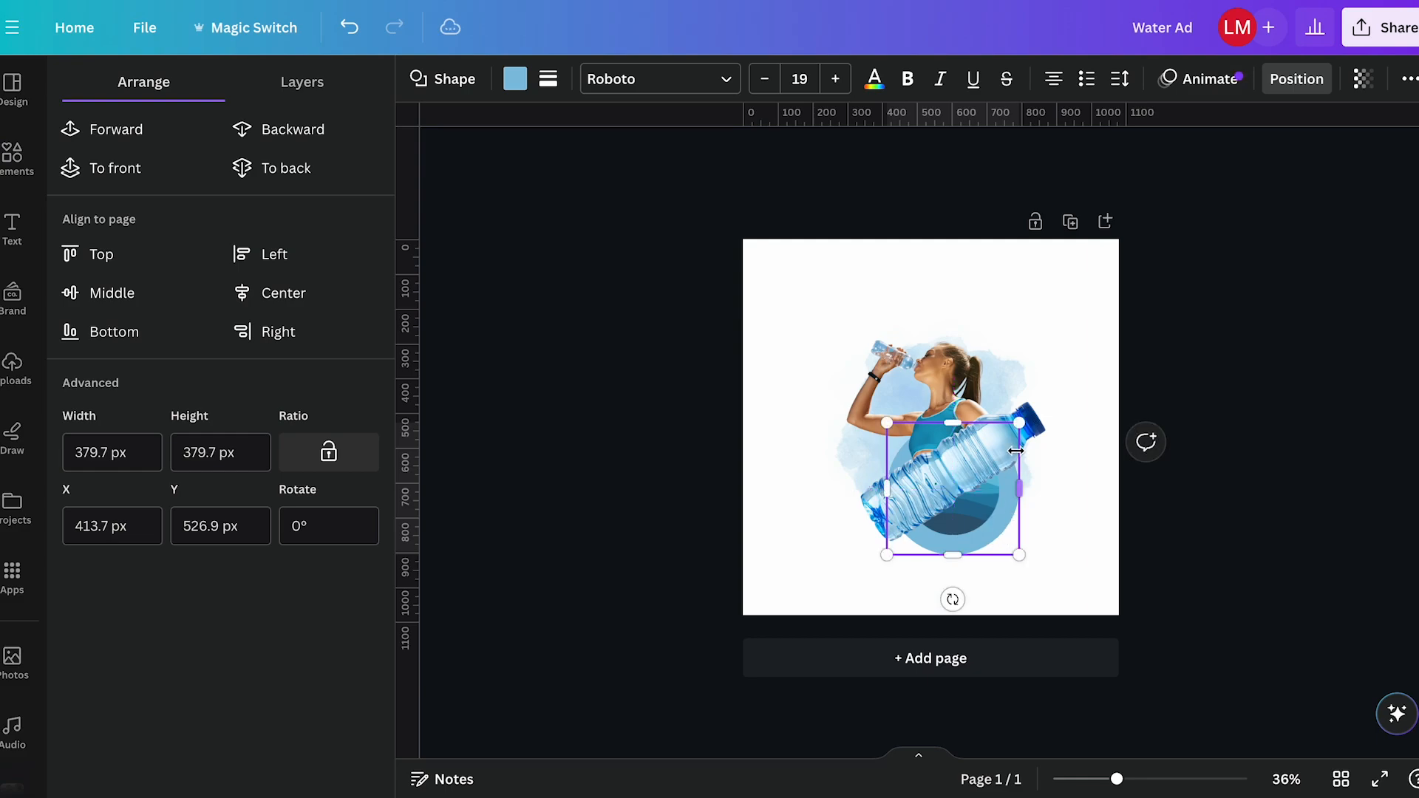
left_click_drag(1019, 424, 1005, 436)
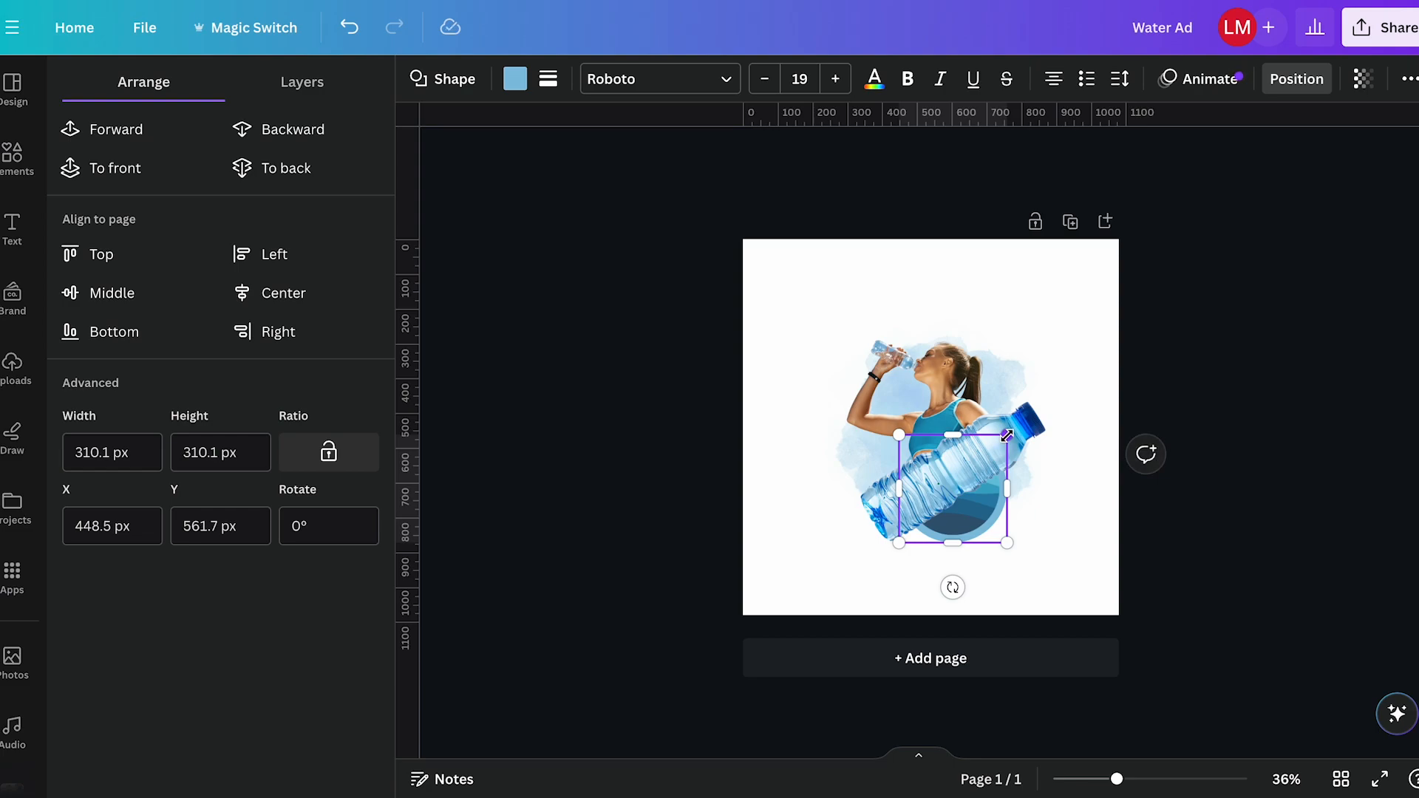
left_click_drag(1007, 435, 1006, 436)
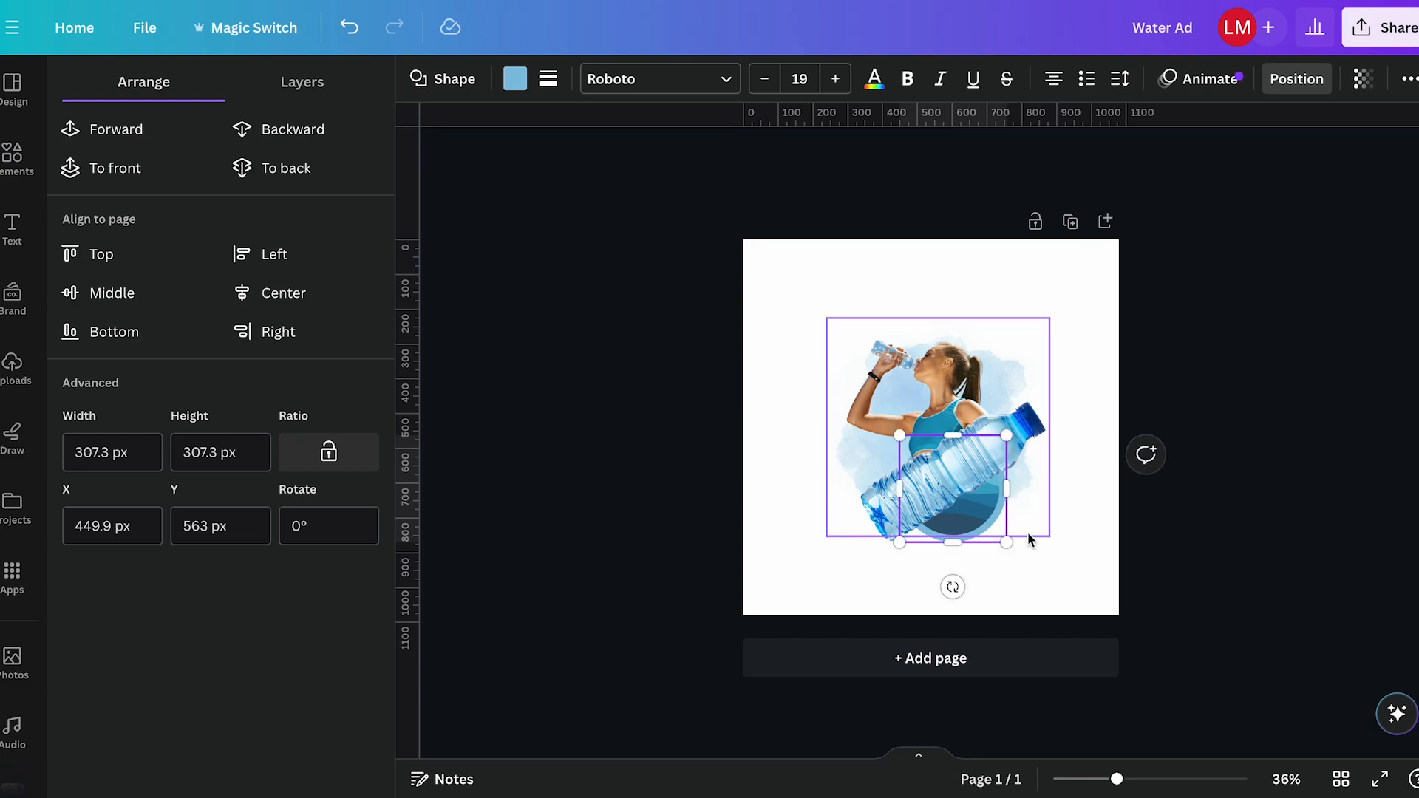
Step: Search the elements library for "doves"
left_click(1032, 573)
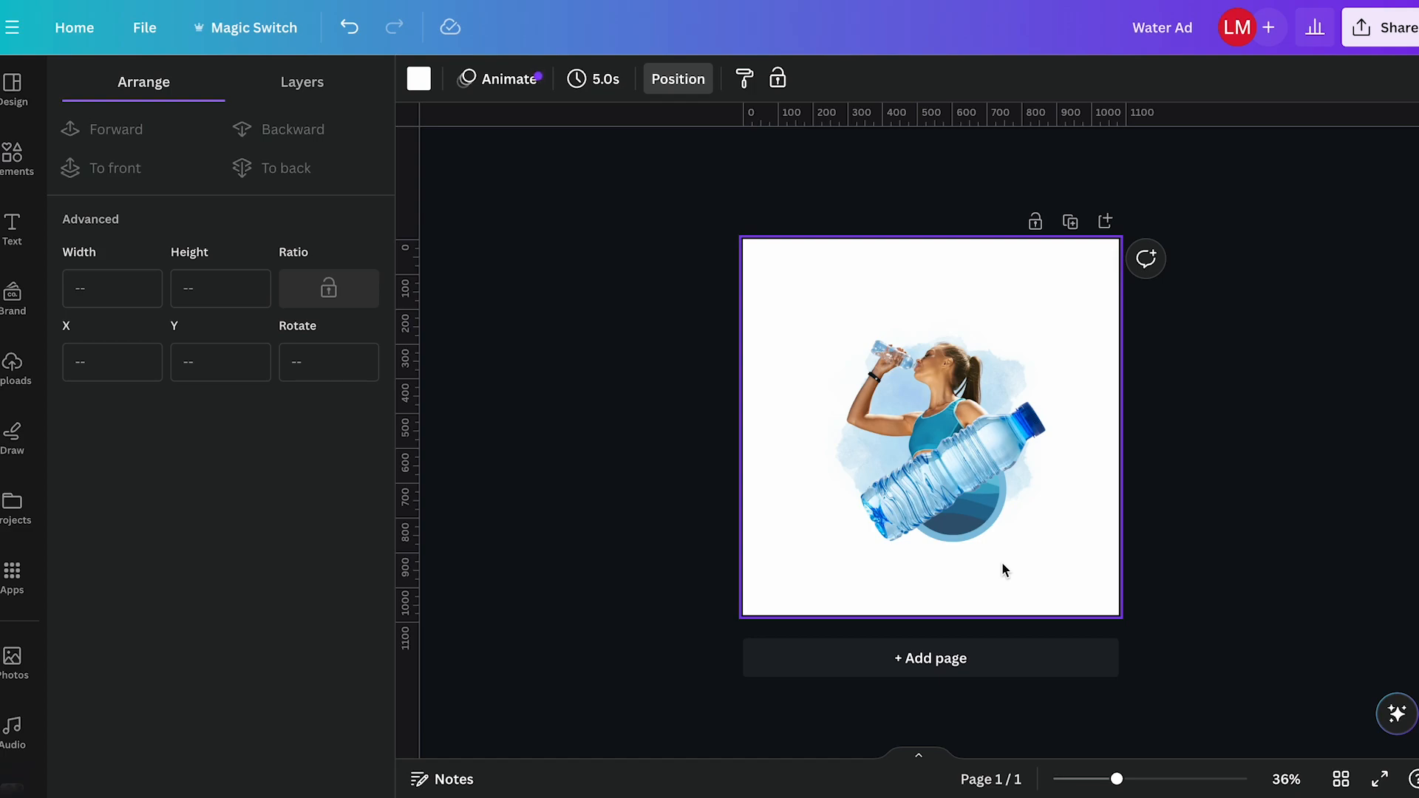
left_click(12, 153)
left_click(162, 81)
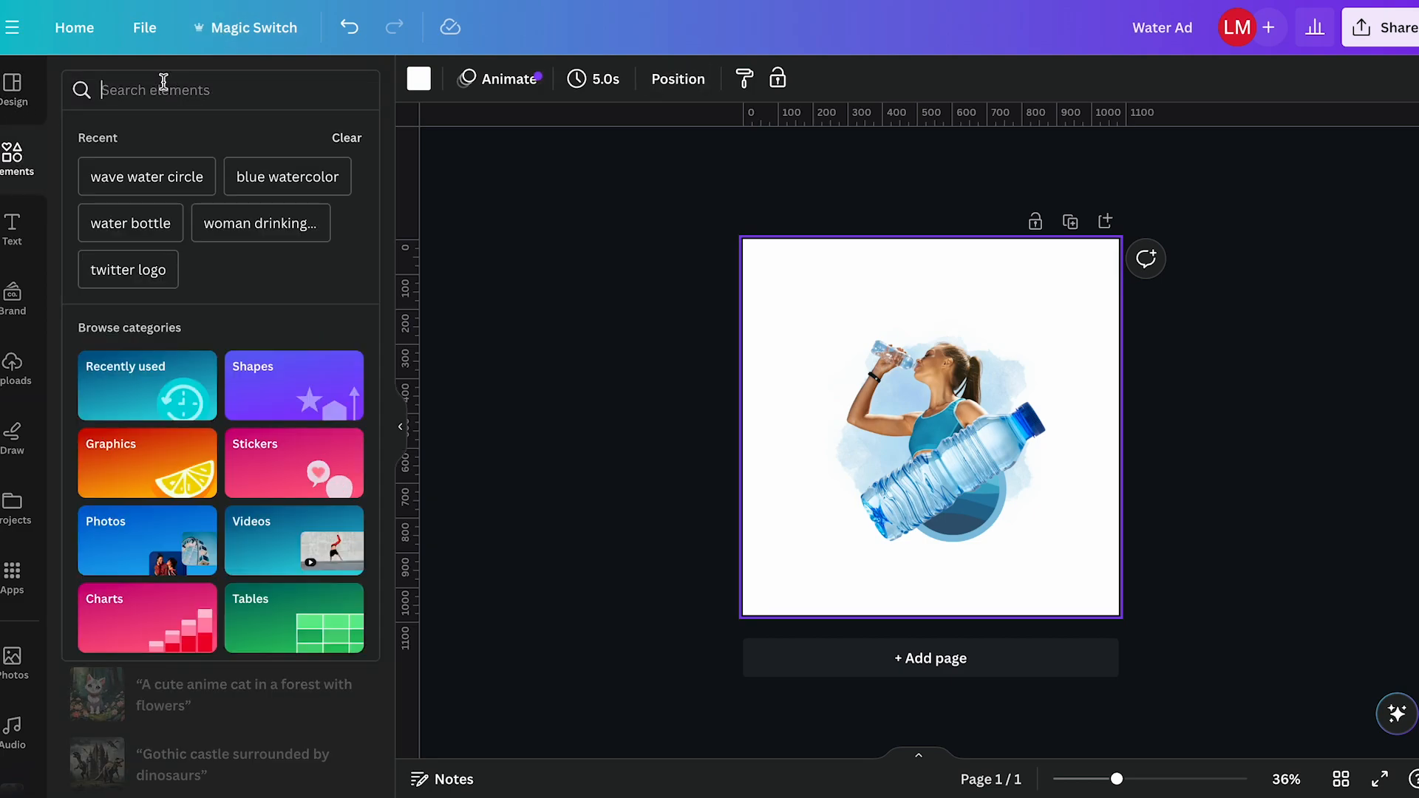
type("dov")
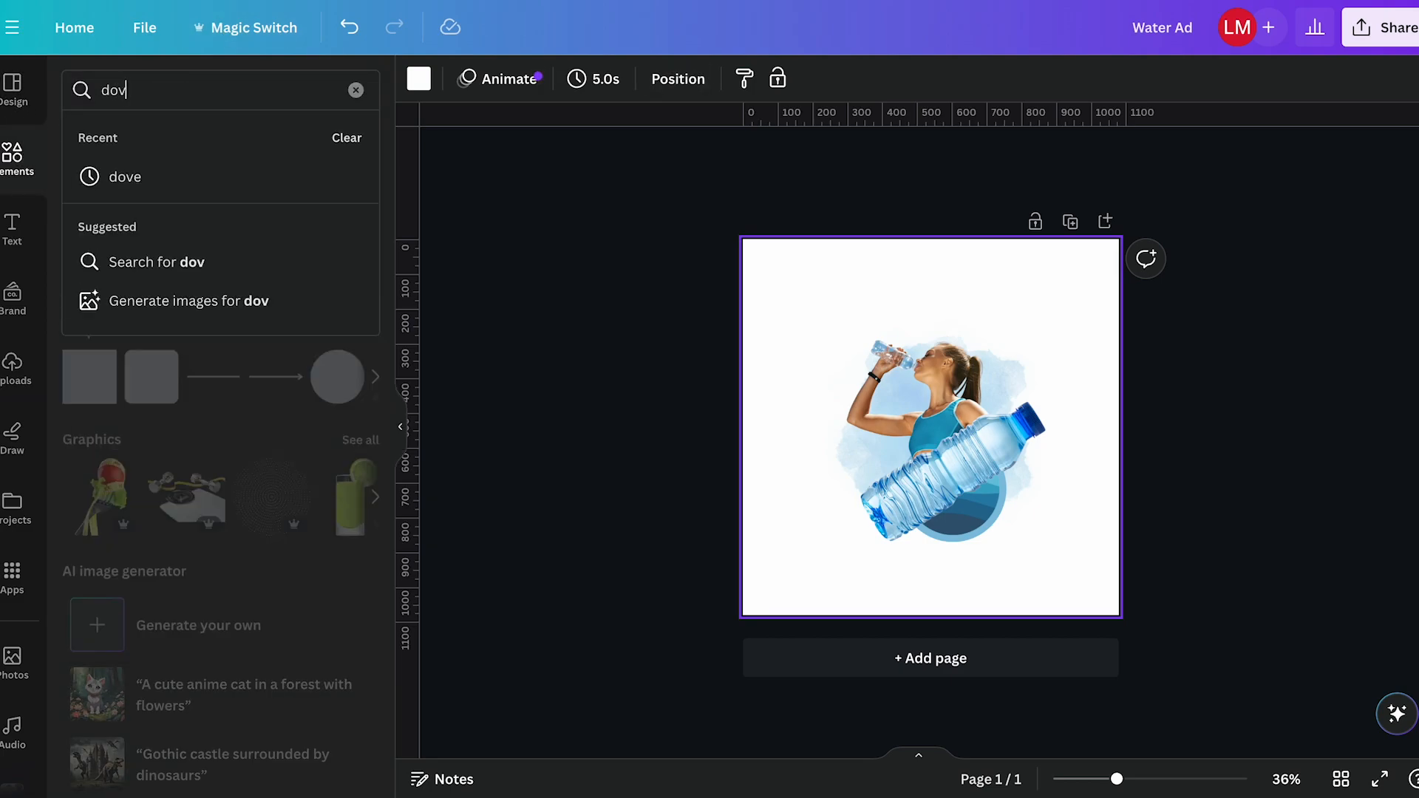
type("es")
key("Return")
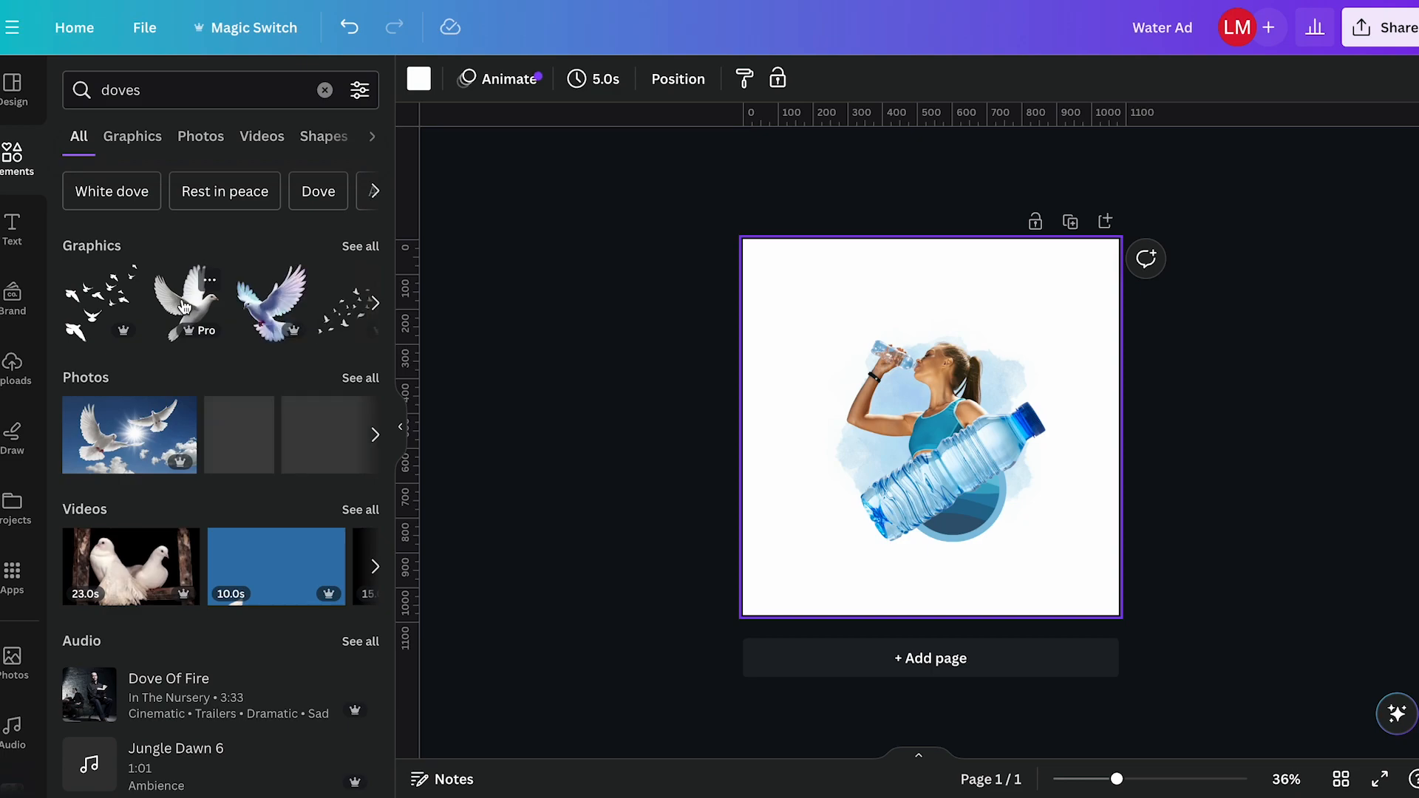
left_click(184, 306)
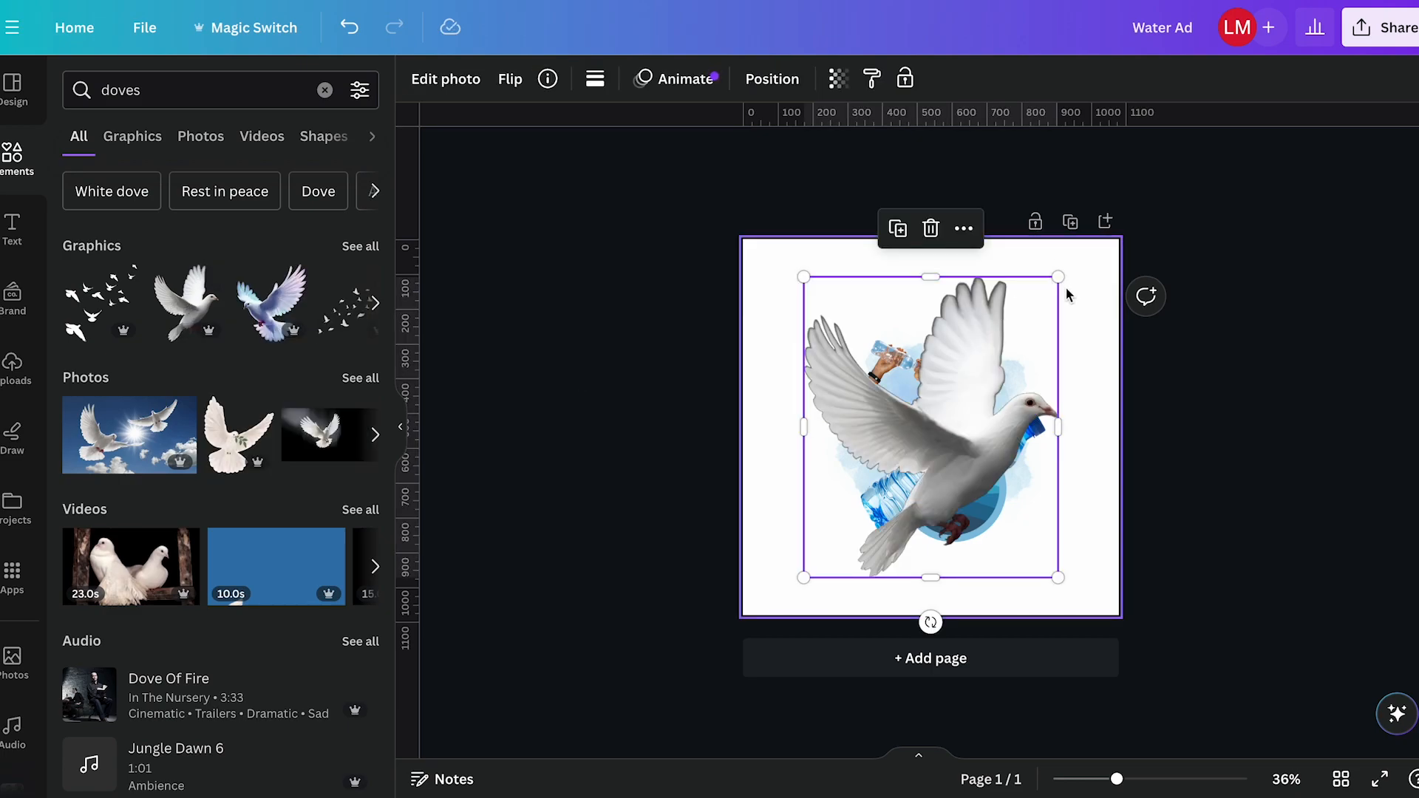
left_click_drag(1059, 276, 1040, 332)
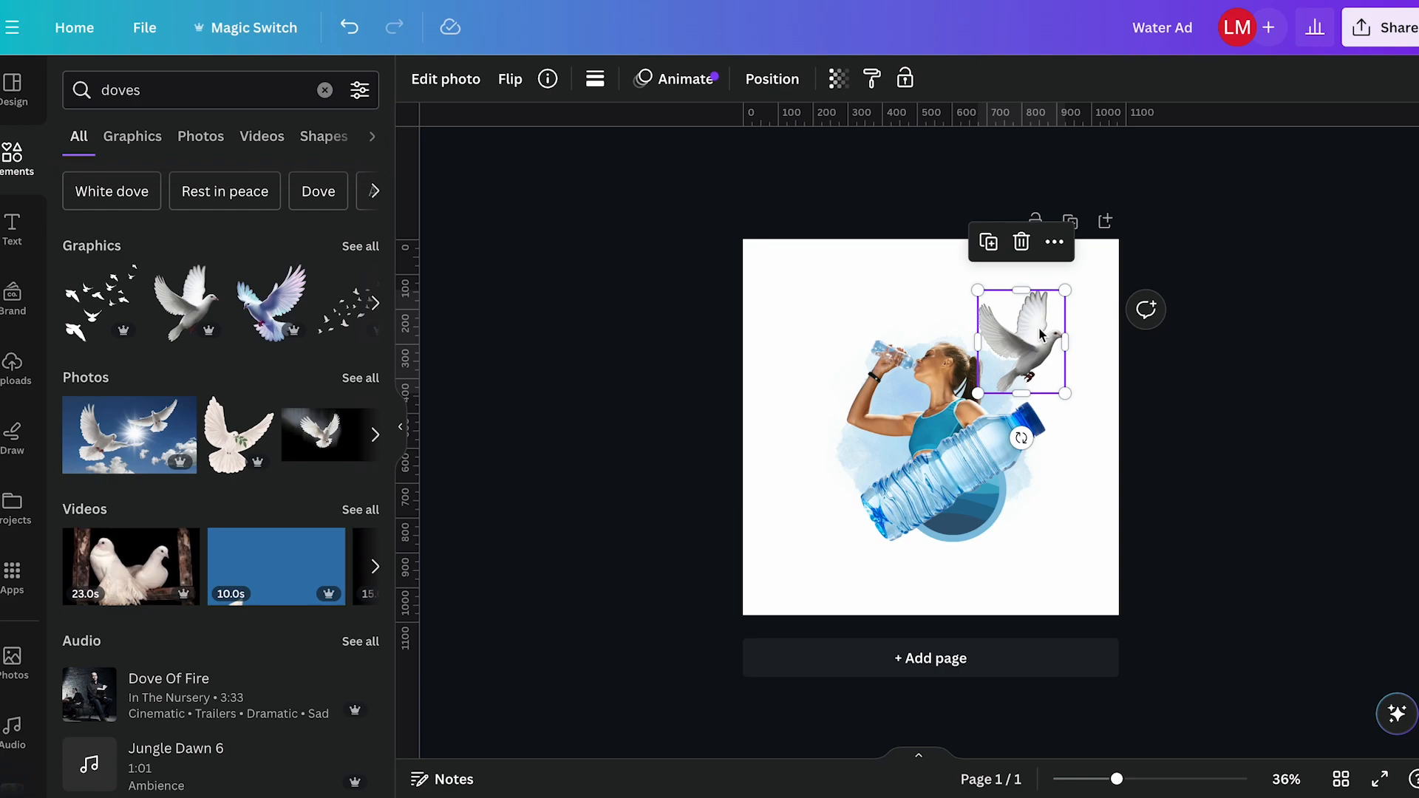
scroll(1040, 332, "up", 5)
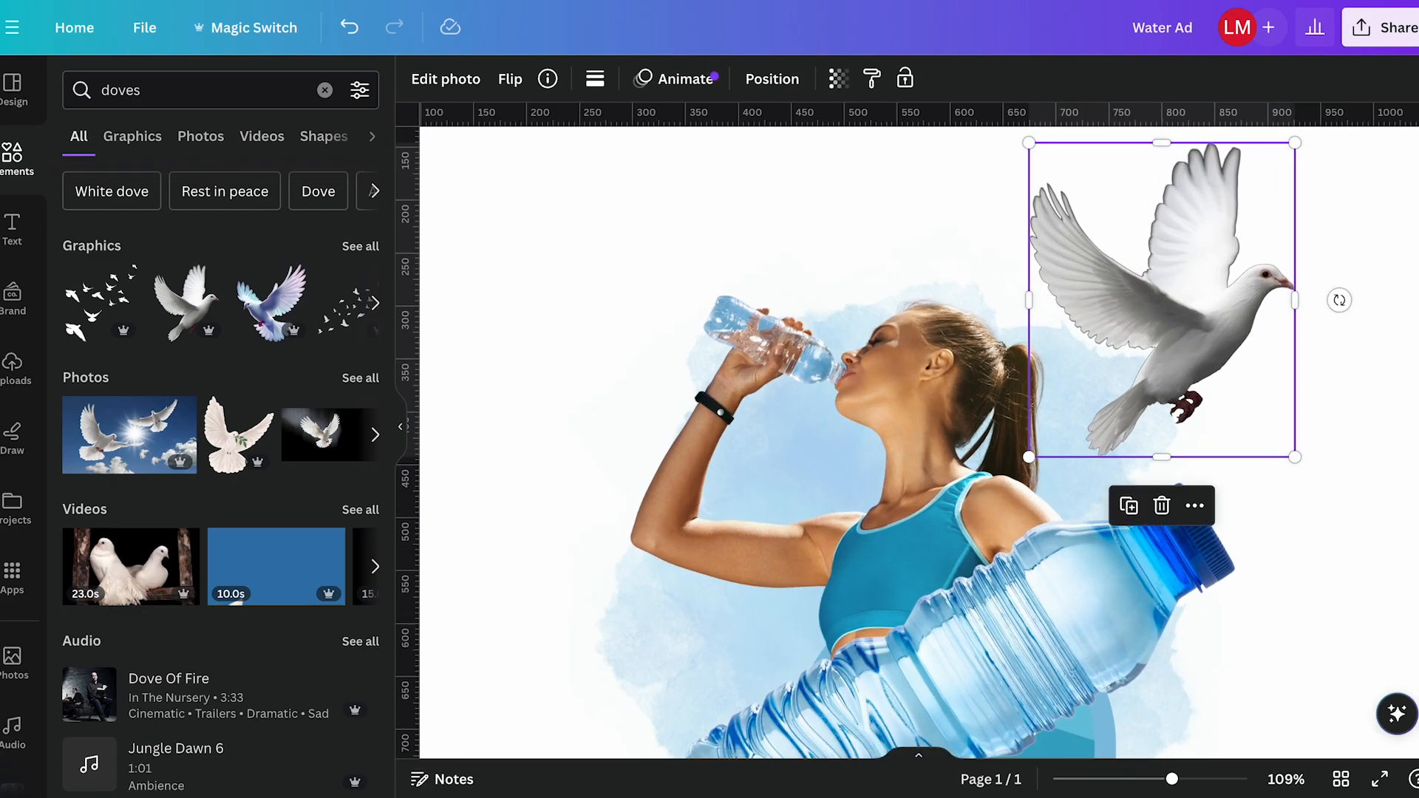
key("Delete")
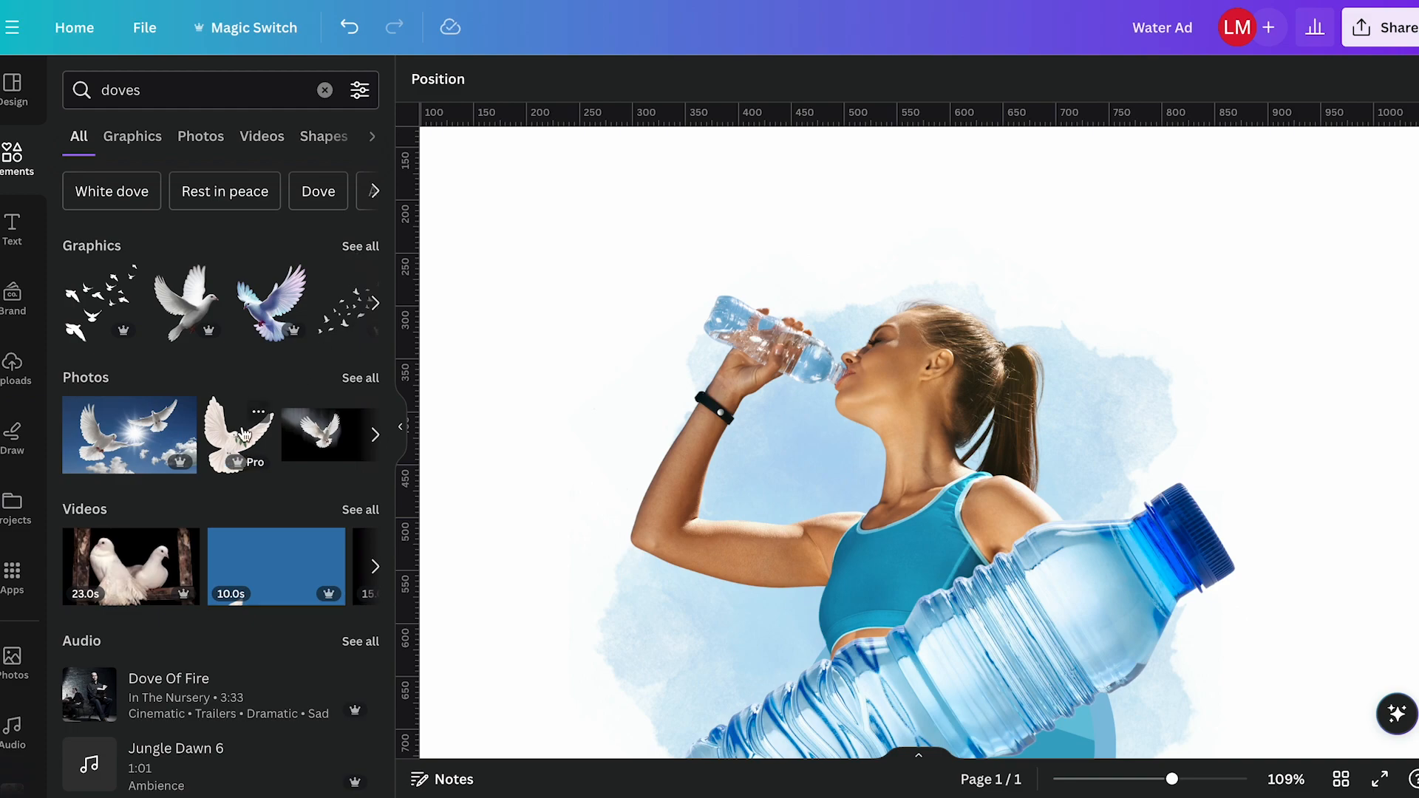
Step: Add the white dove graphic with the tall raised wing, shrink it and place it beside the woman's ponytail
left_click(372, 249)
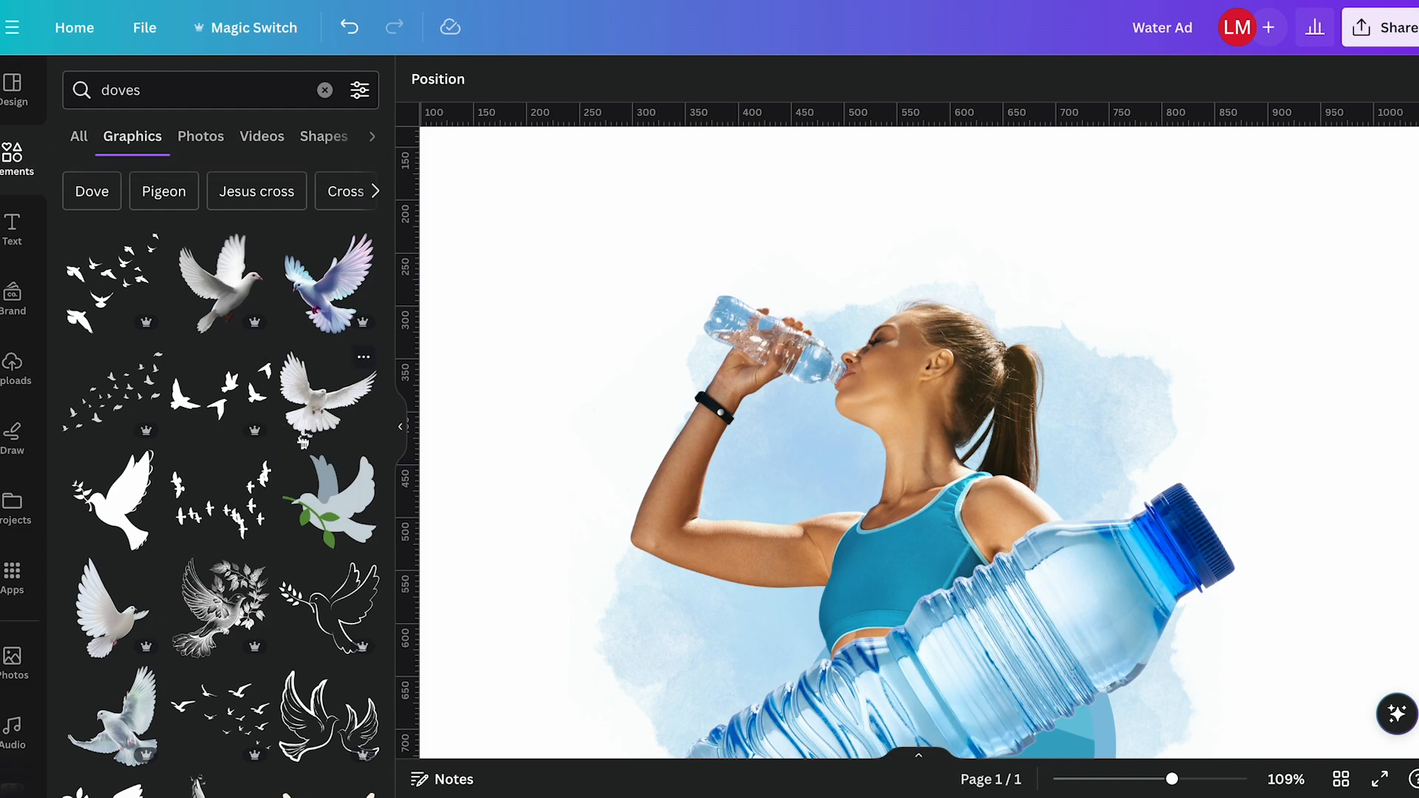
scroll(304, 442, "down", 3)
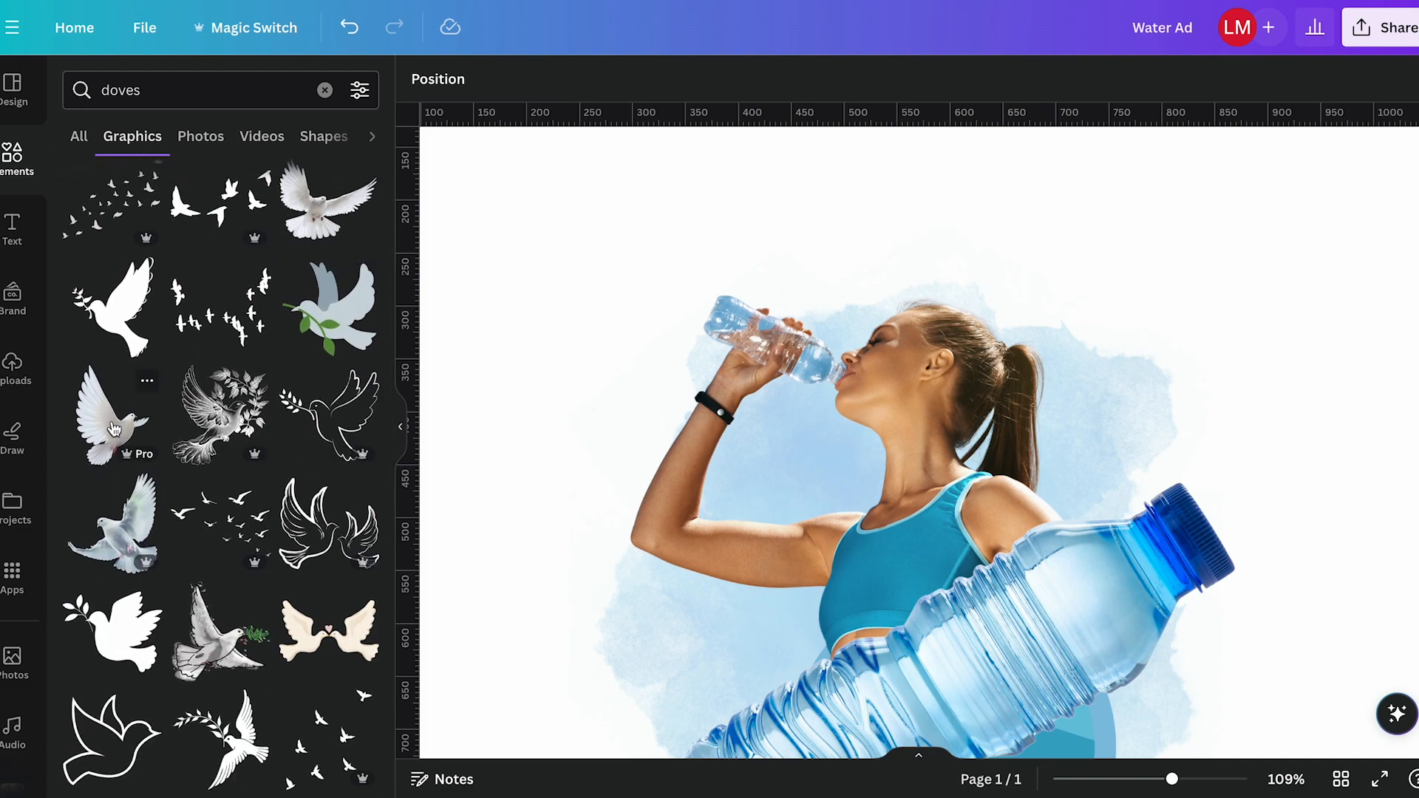
left_click(114, 429)
scroll(937, 392, "down", 5)
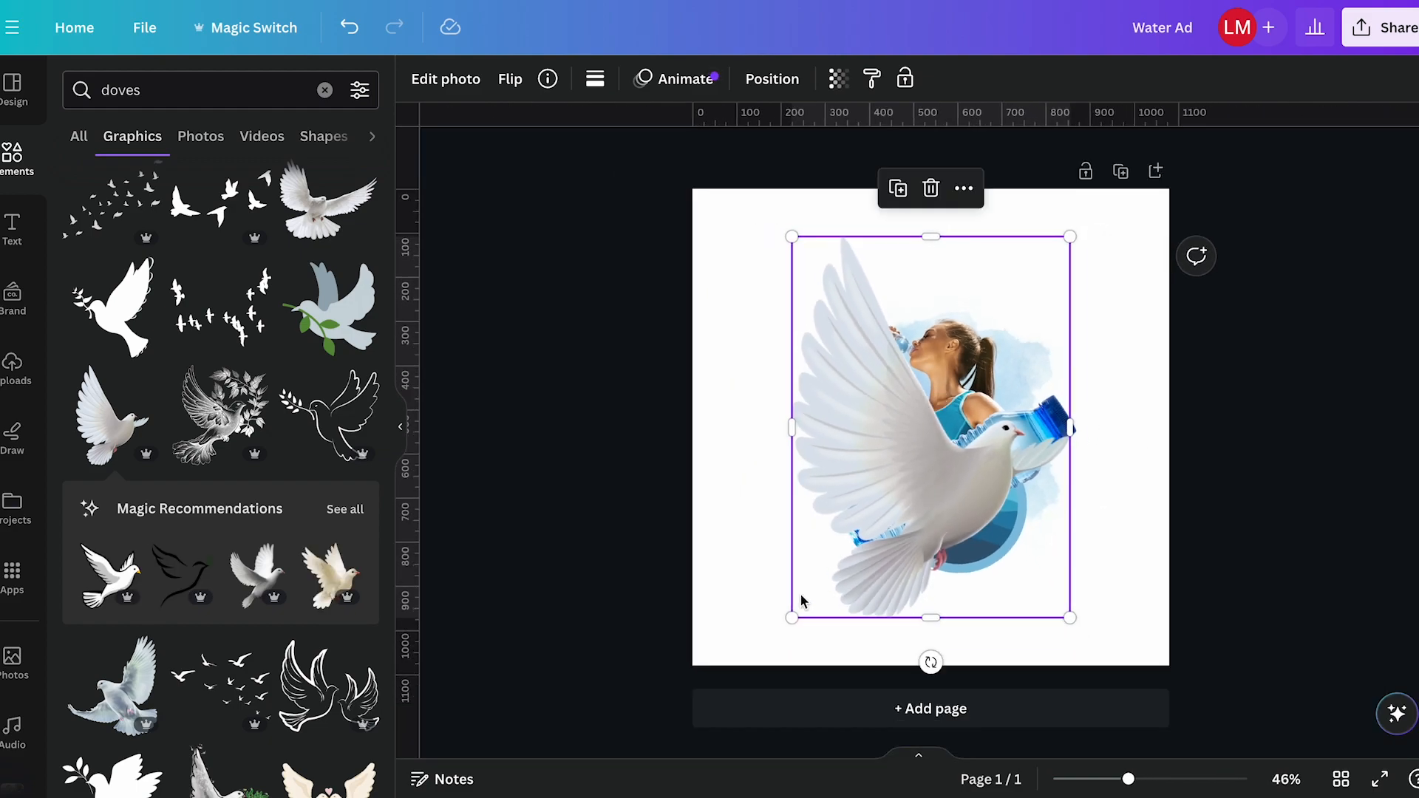
left_click_drag(792, 618, 1018, 329)
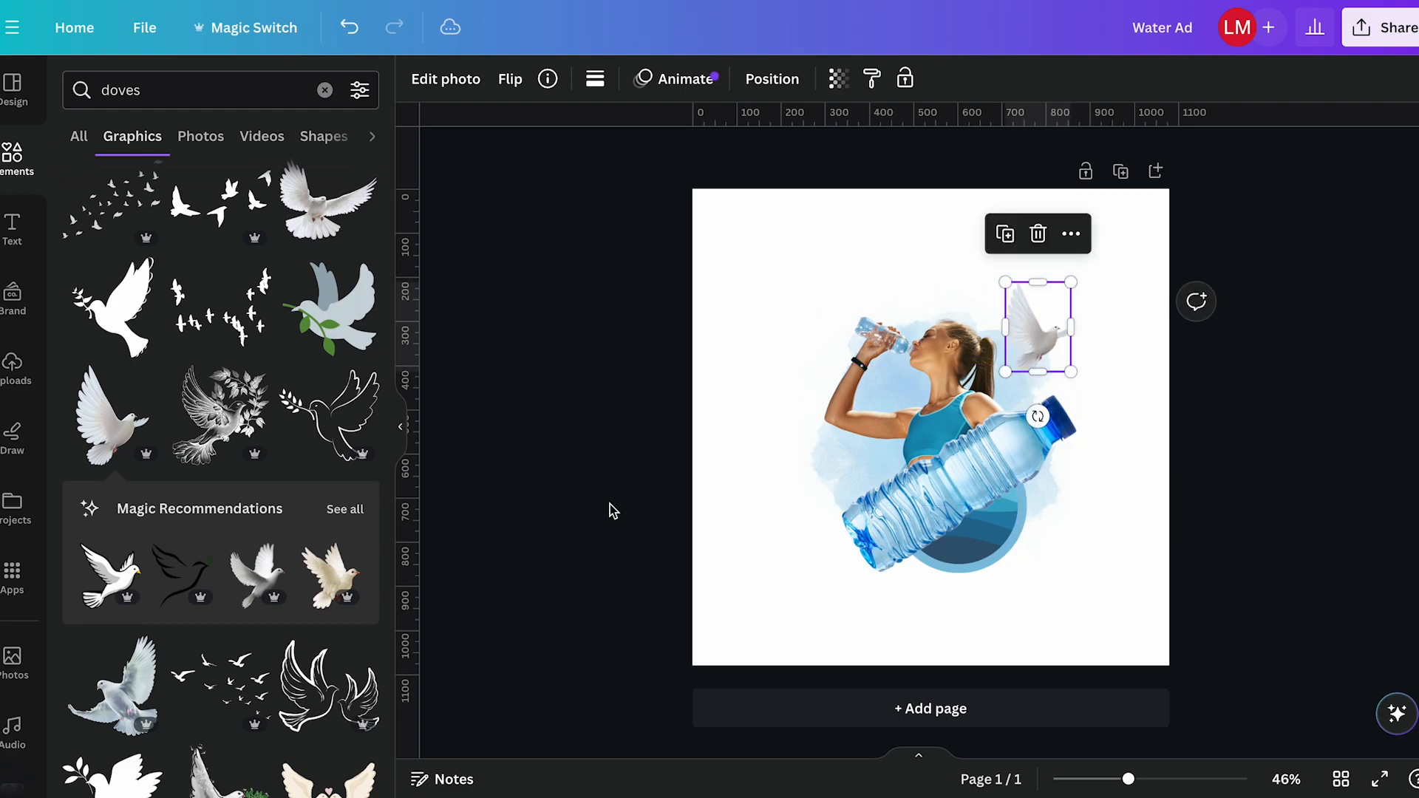
Step: Browse the recommended doves and the remaining dove graphics for a second bird
scroll(229, 464, "down", 2)
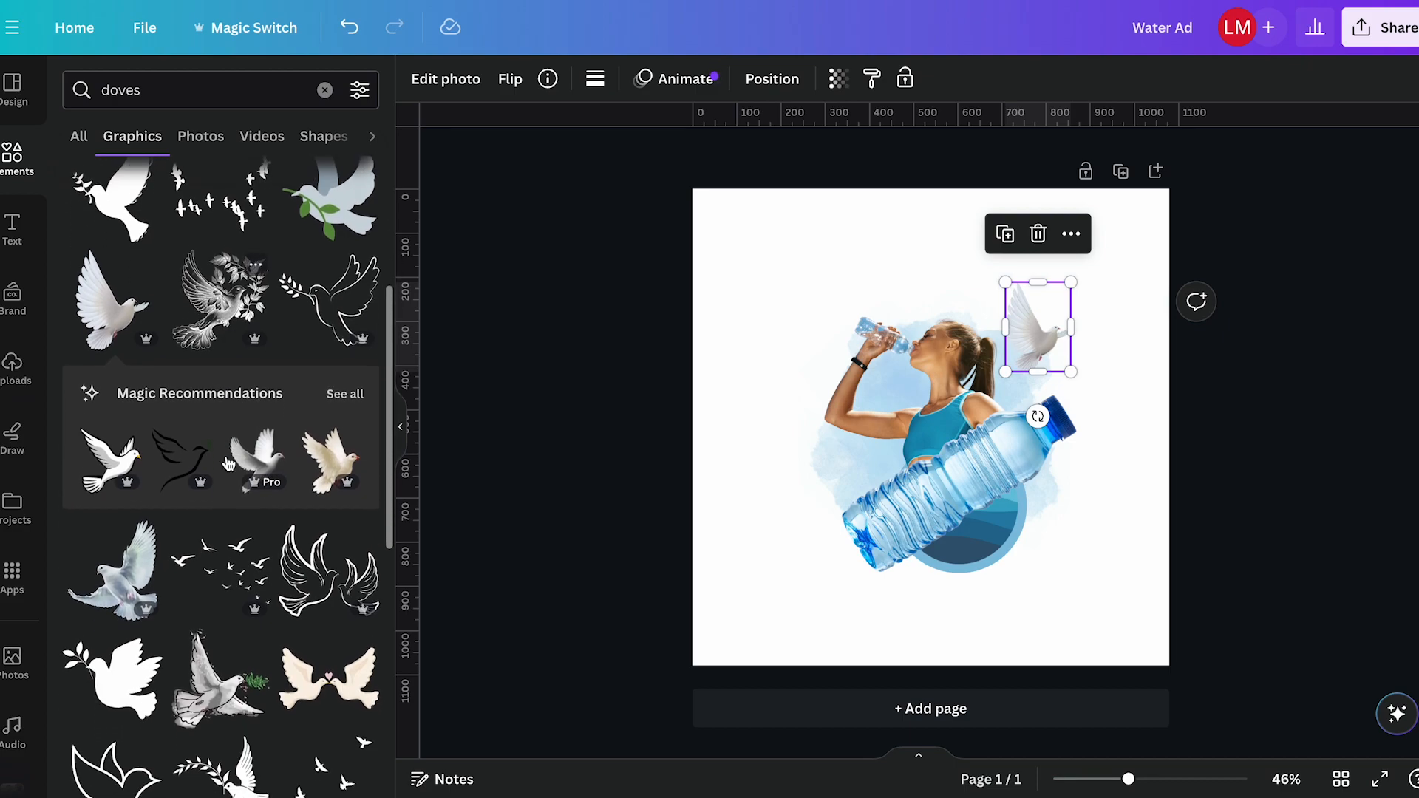
left_click(343, 389)
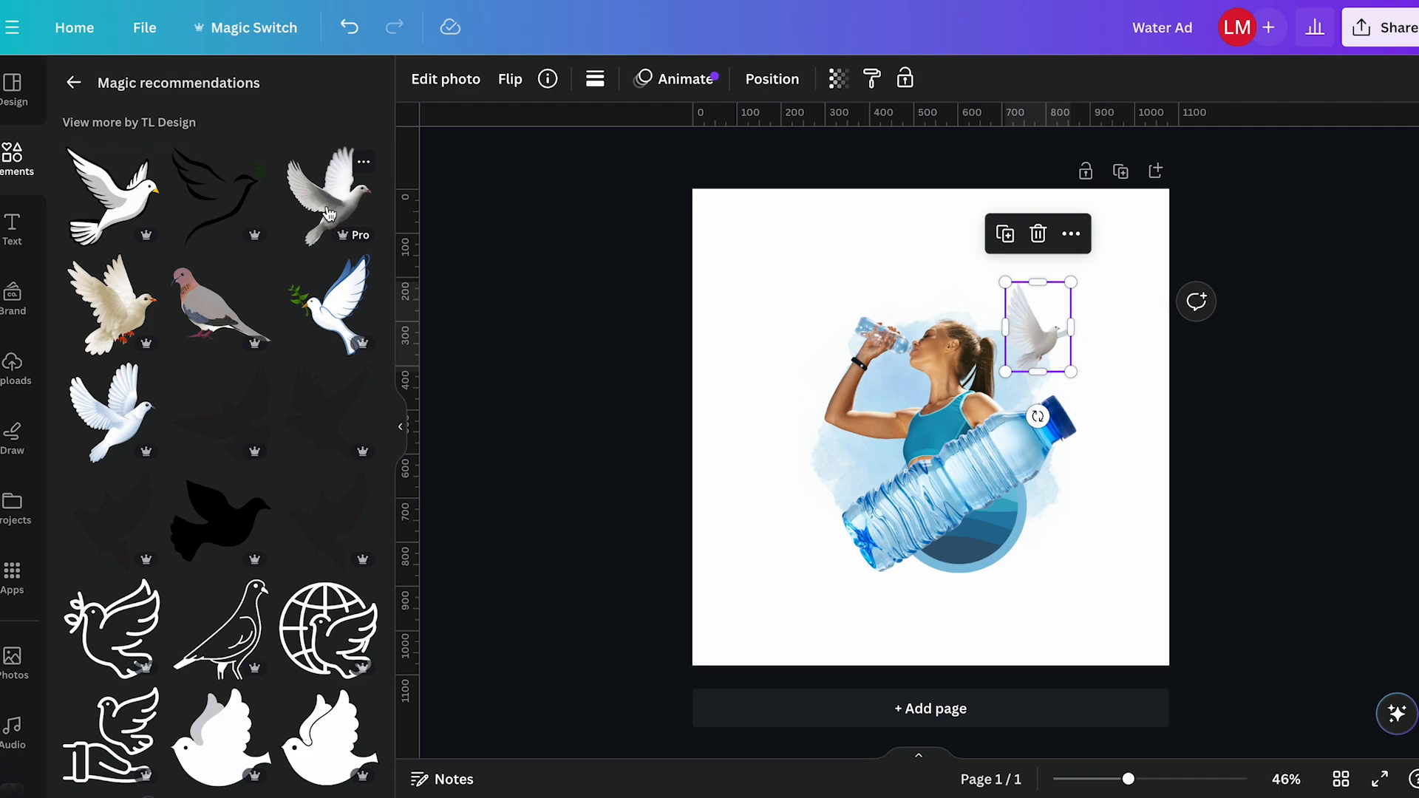
scroll(284, 451, "down", 10)
scroll(284, 451, "down", 5)
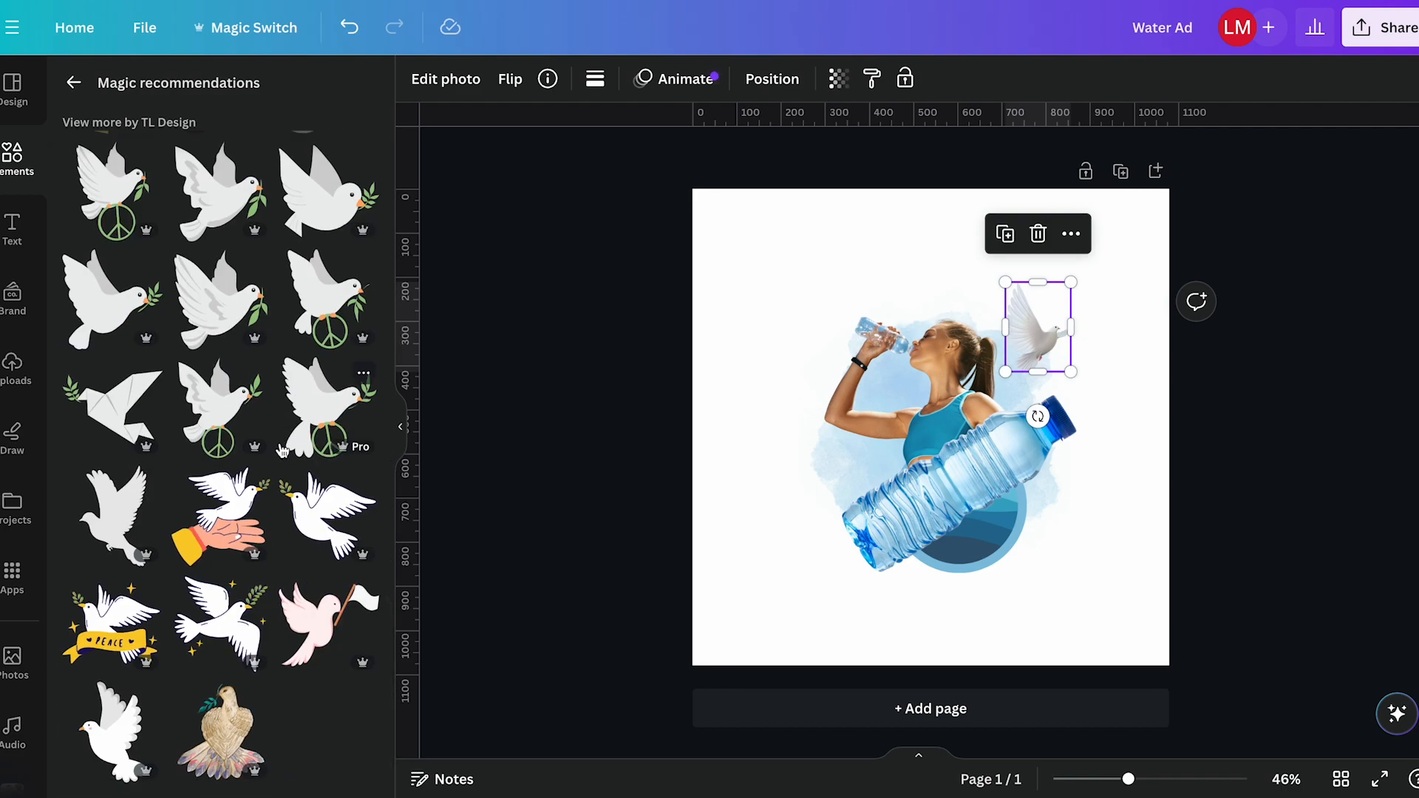
scroll(283, 451, "up", 10)
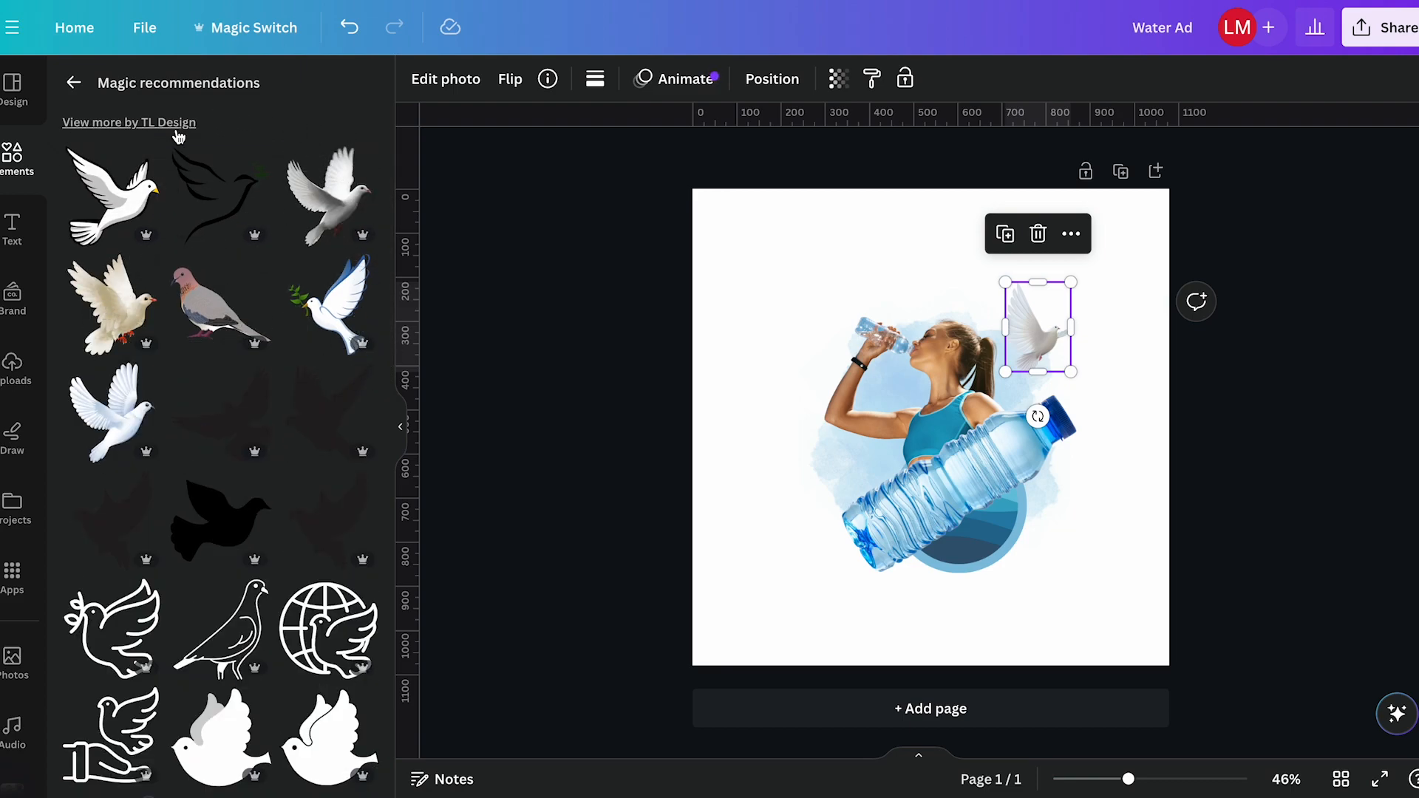
left_click(73, 82)
scroll(277, 499, "down", 6)
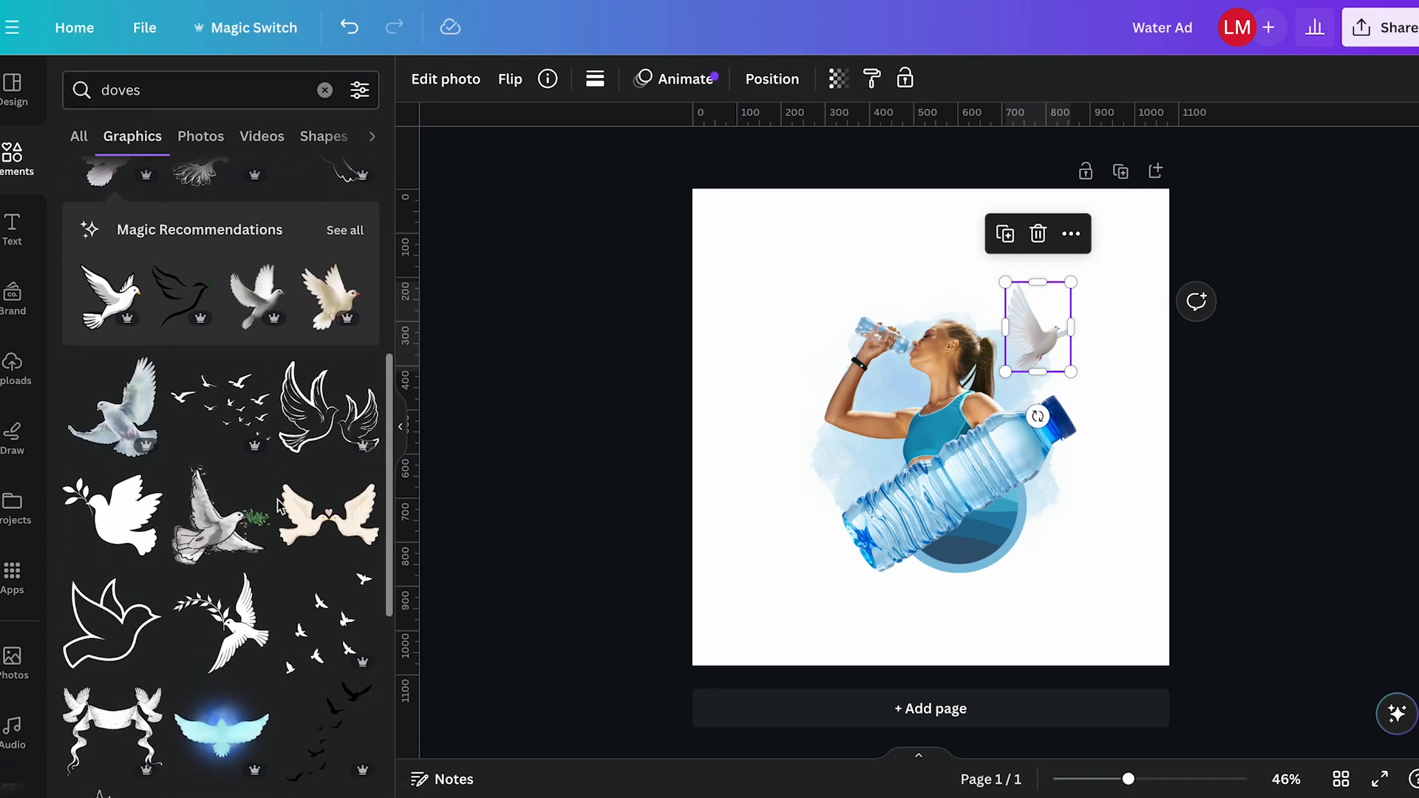
scroll(278, 500, "down", 5)
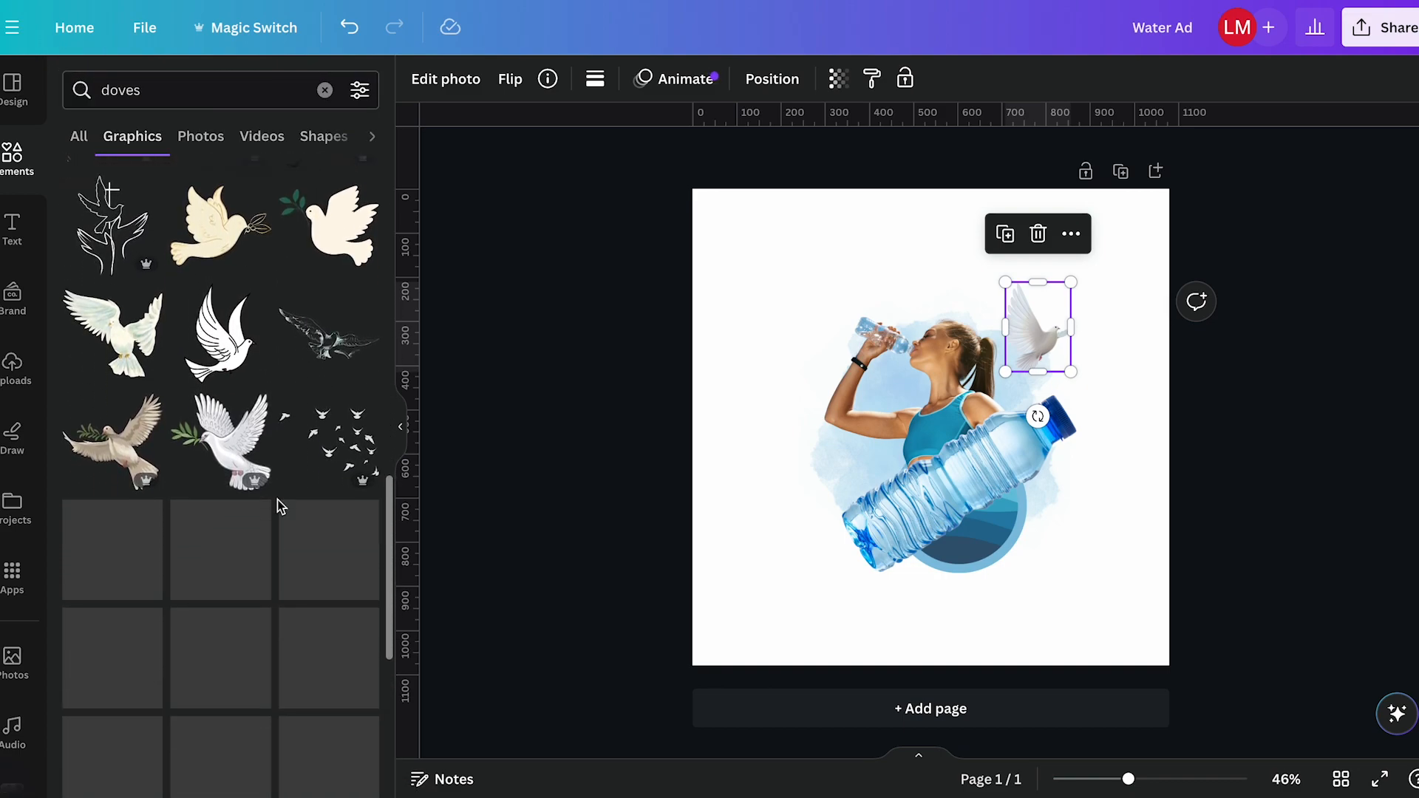
Step: Add the cream-white dove photo with the outstretched wing, shrink it, move it beside the first dove and tilt it
left_click(195, 137)
scroll(275, 417, "down", 1)
scroll(275, 417, "down", 4)
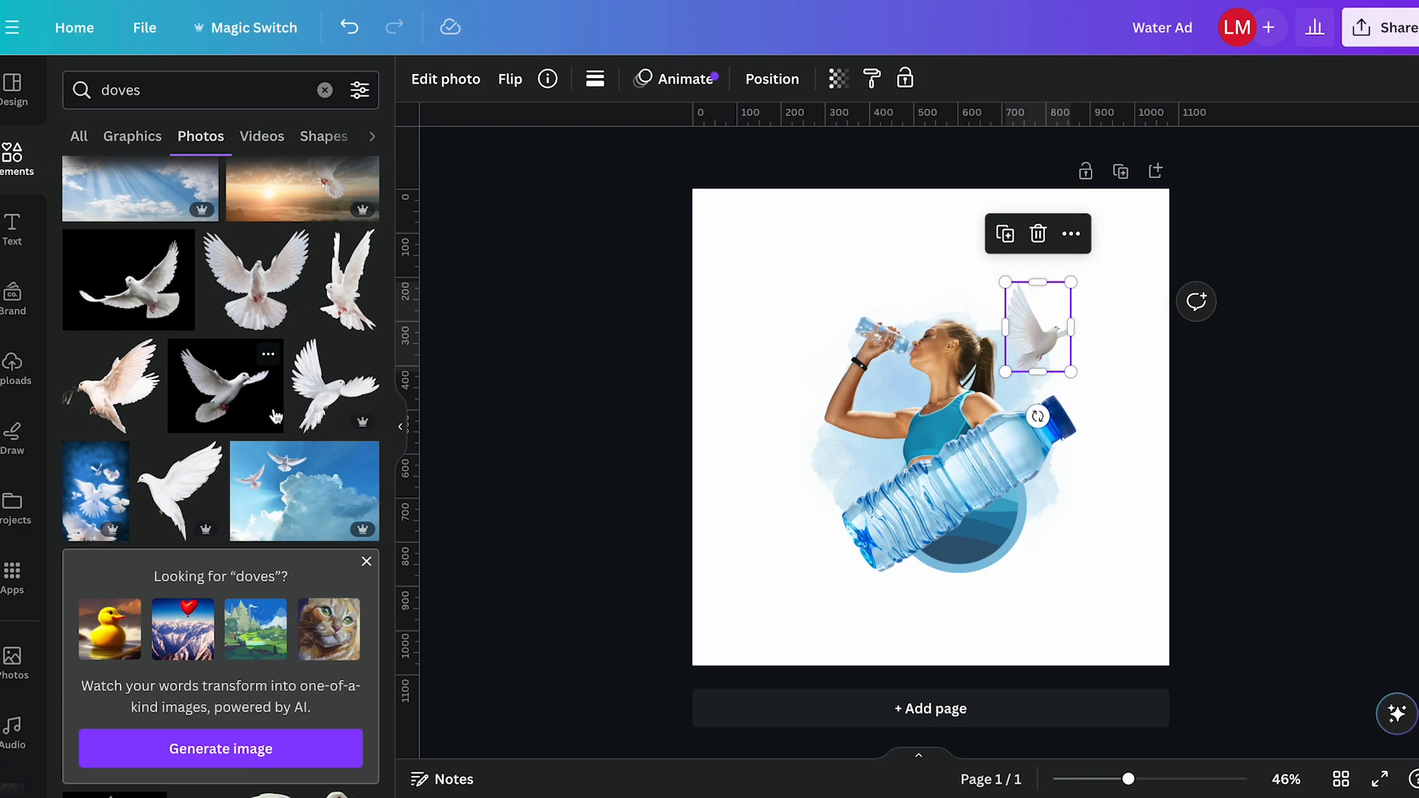
scroll(283, 399, "down", 5)
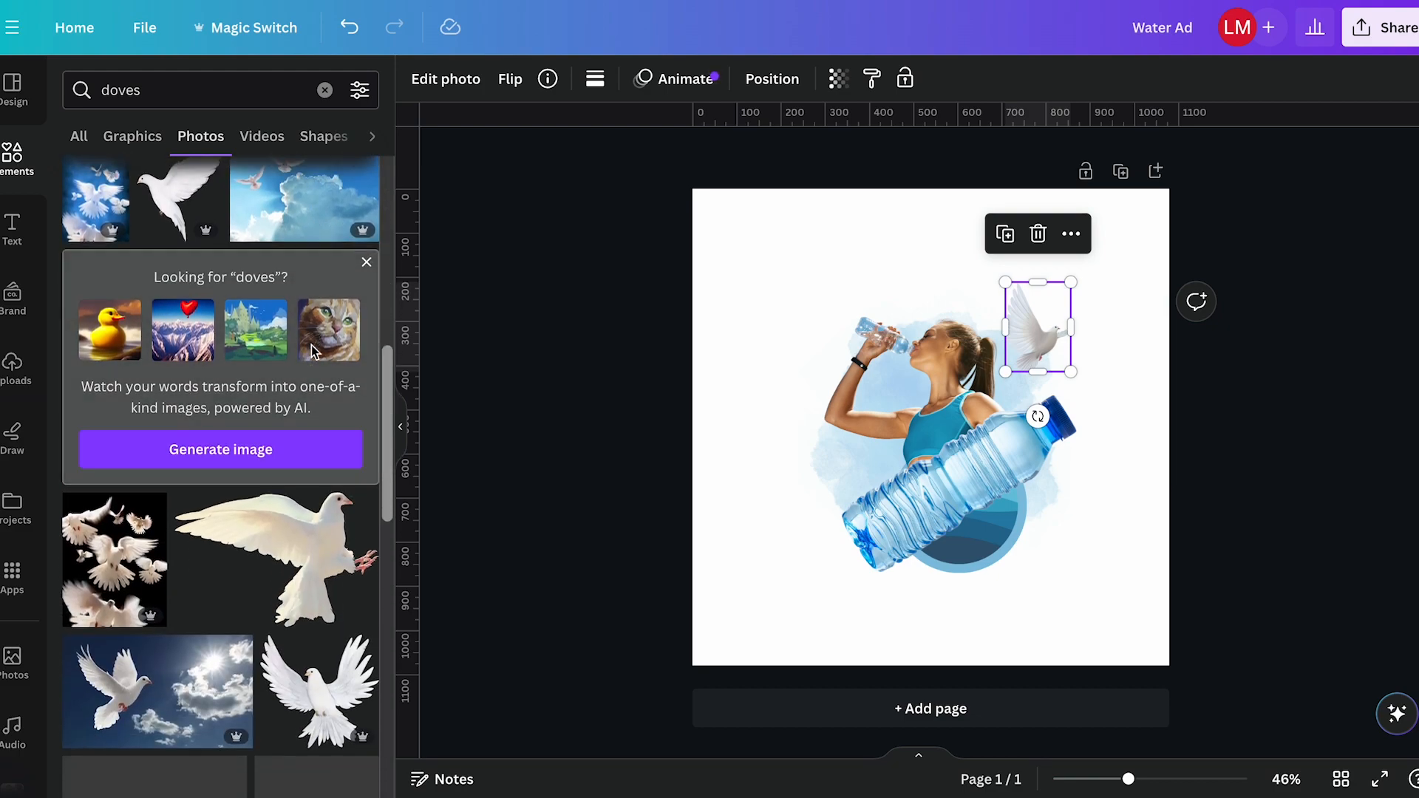
left_click(282, 485)
left_click_drag(735, 552, 980, 311)
left_click_drag(1074, 408, 1003, 358)
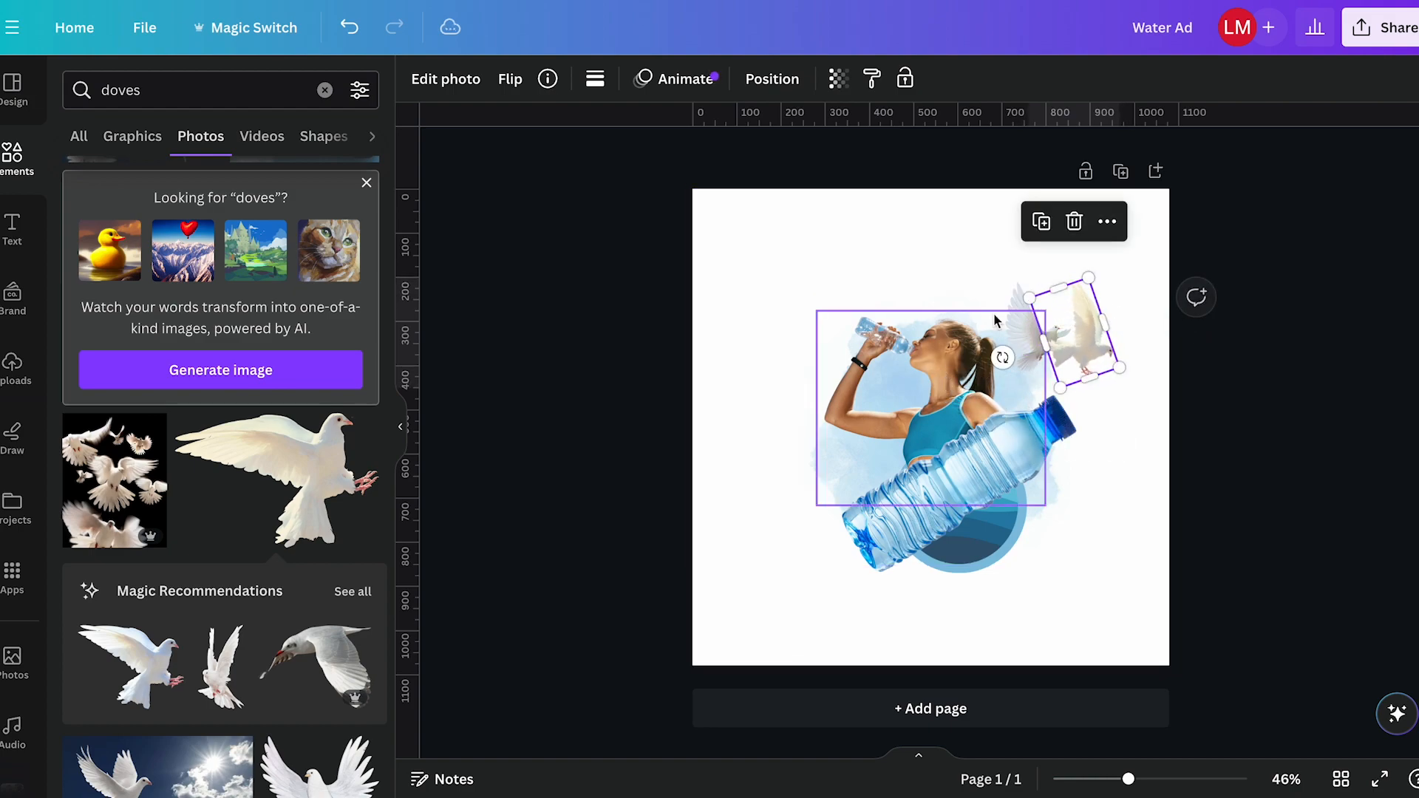
Step: Shrink the second dove further, rotate it so its wing points upward and place it just above the bottle cap
left_click_drag(1084, 277, 1076, 327)
left_click_drag(1003, 360, 1052, 323)
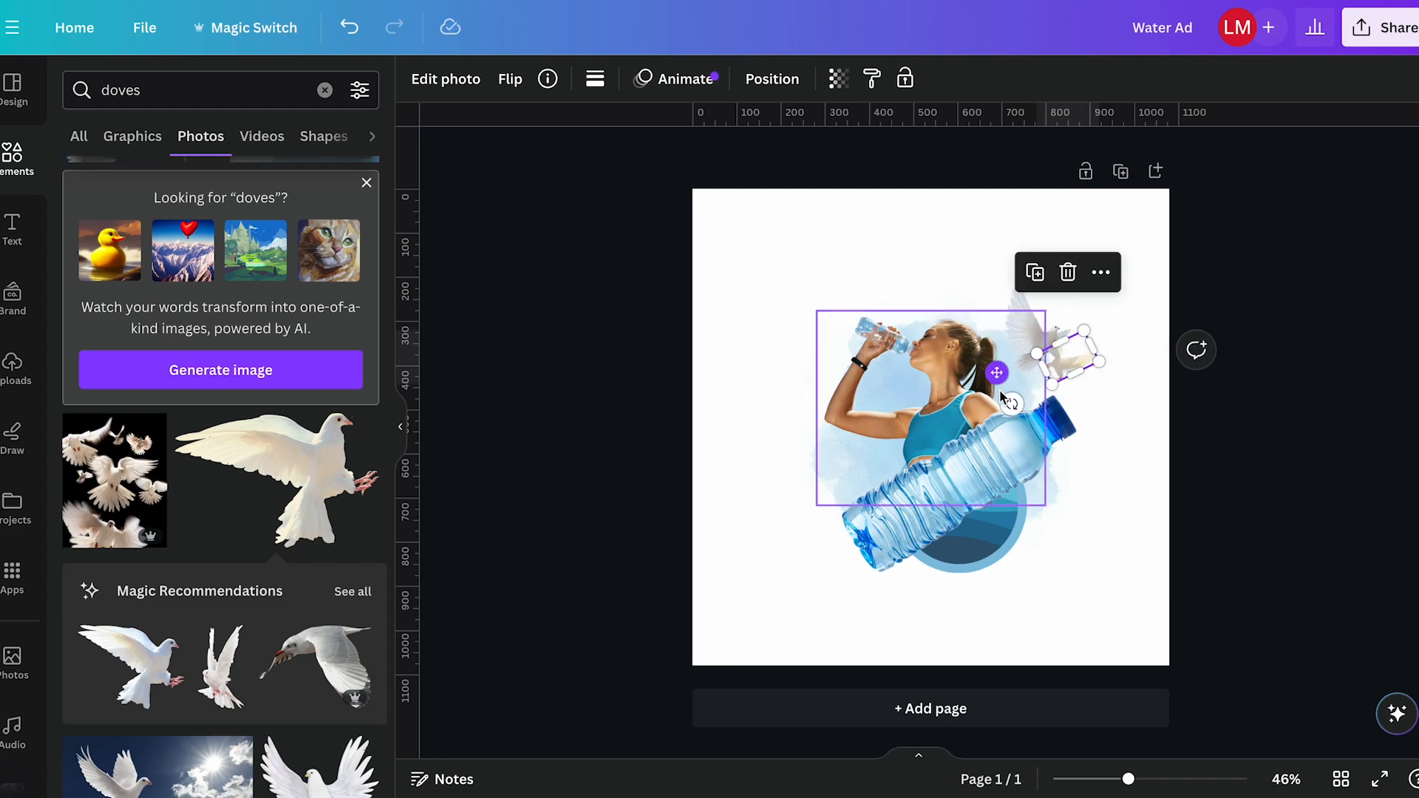
left_click_drag(1013, 404, 1075, 423)
left_click_drag(1069, 357, 1081, 378)
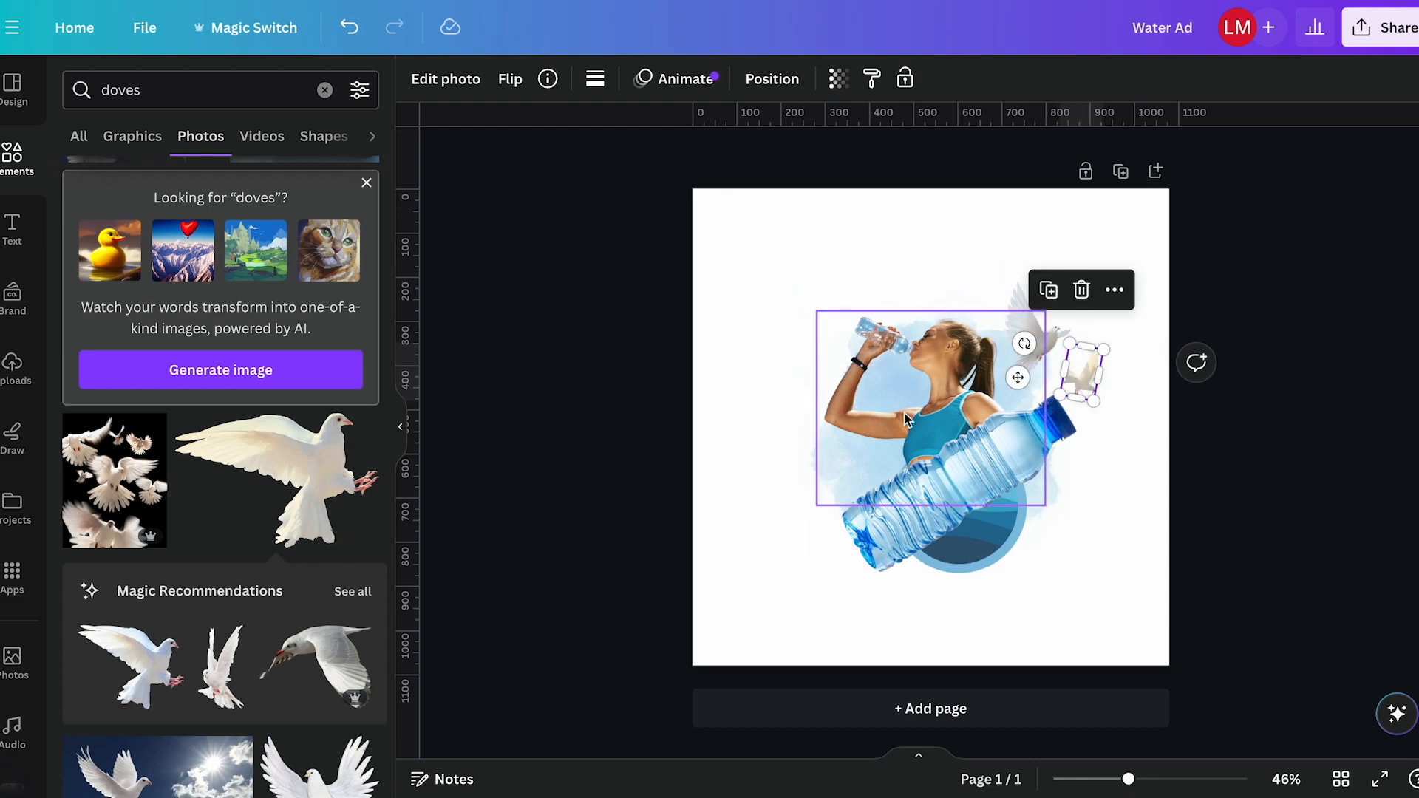
Step: Apply a whole-image blur to the small second dove with an intensity of 48
left_click(447, 83)
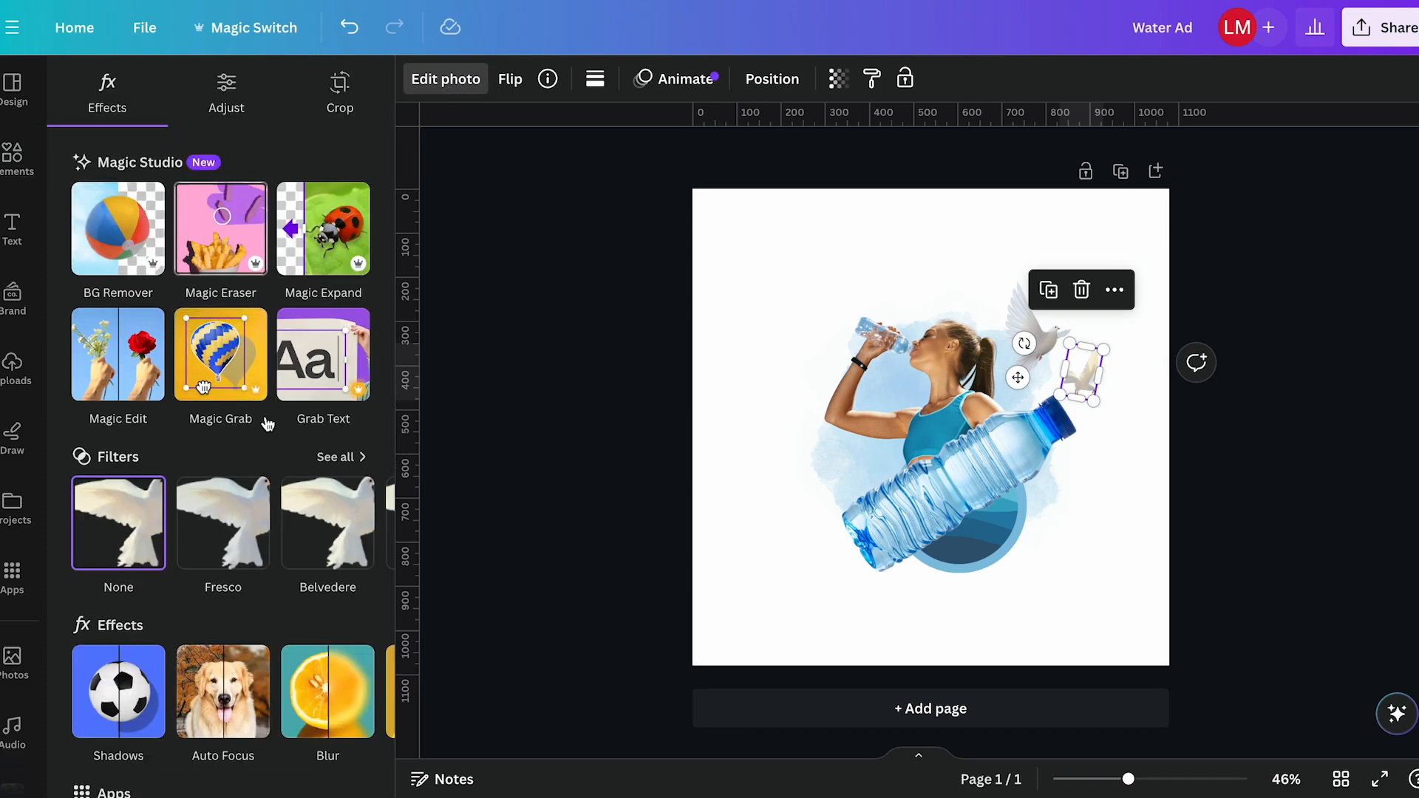
scroll(267, 567, "down", 2)
scroll(267, 567, "down", 1)
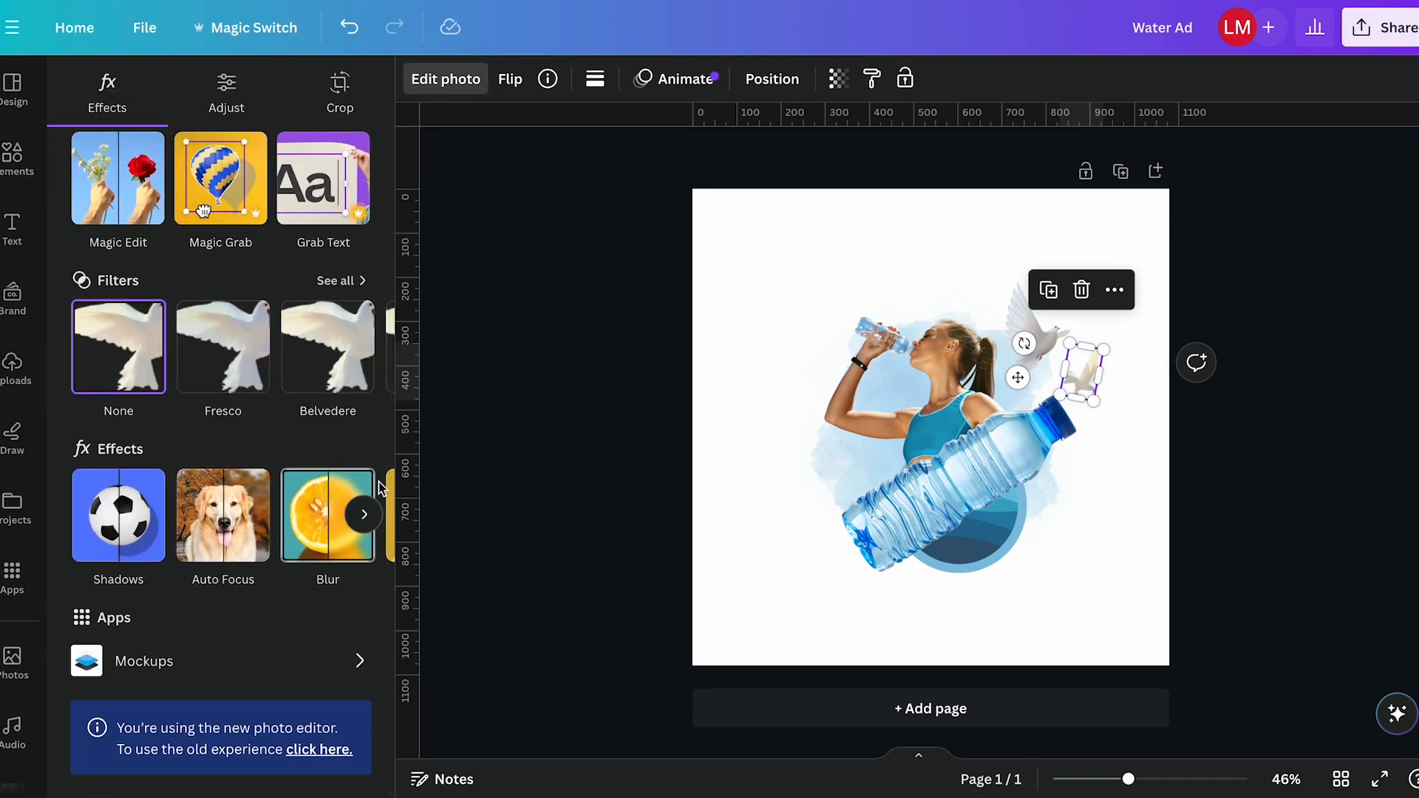
left_click(311, 536)
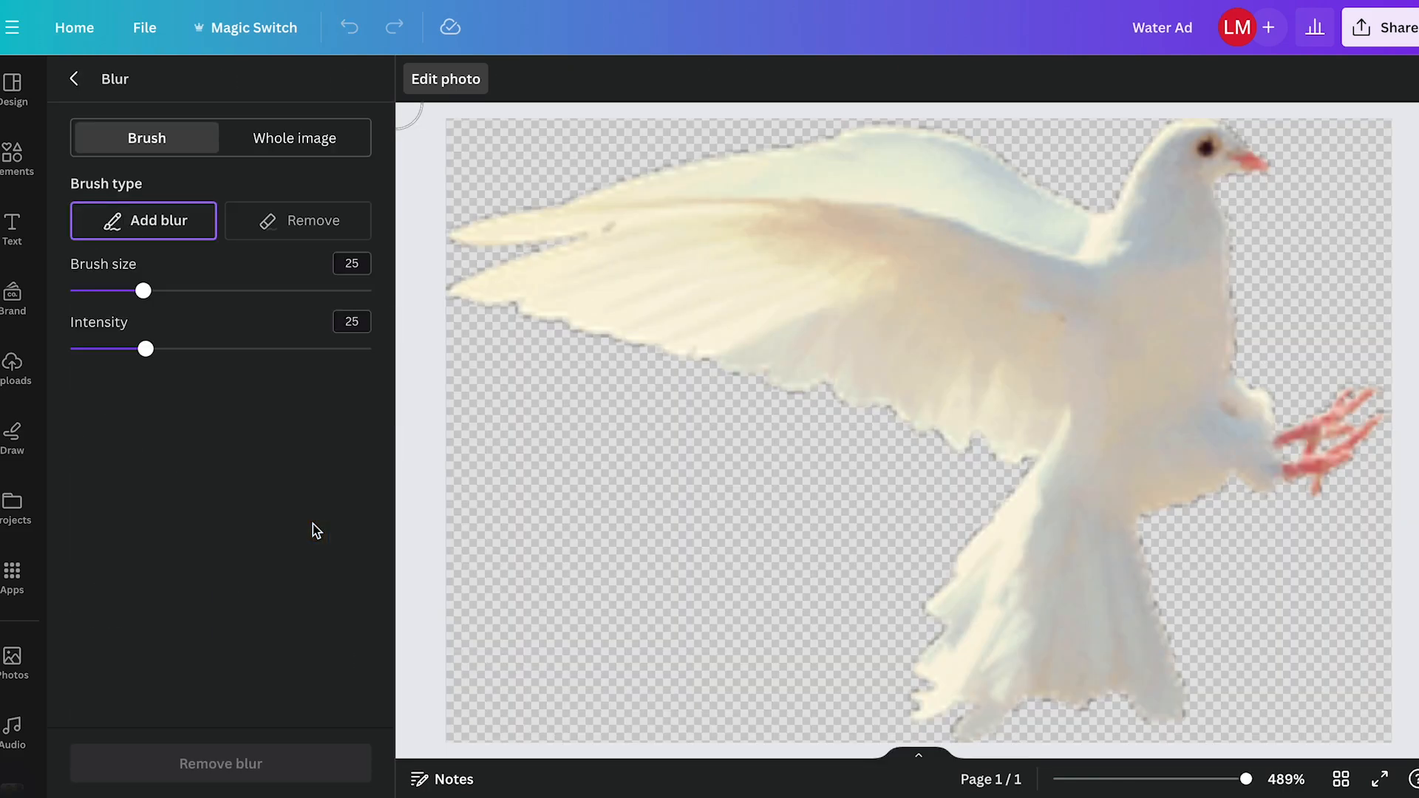
left_click_drag(148, 353, 212, 349)
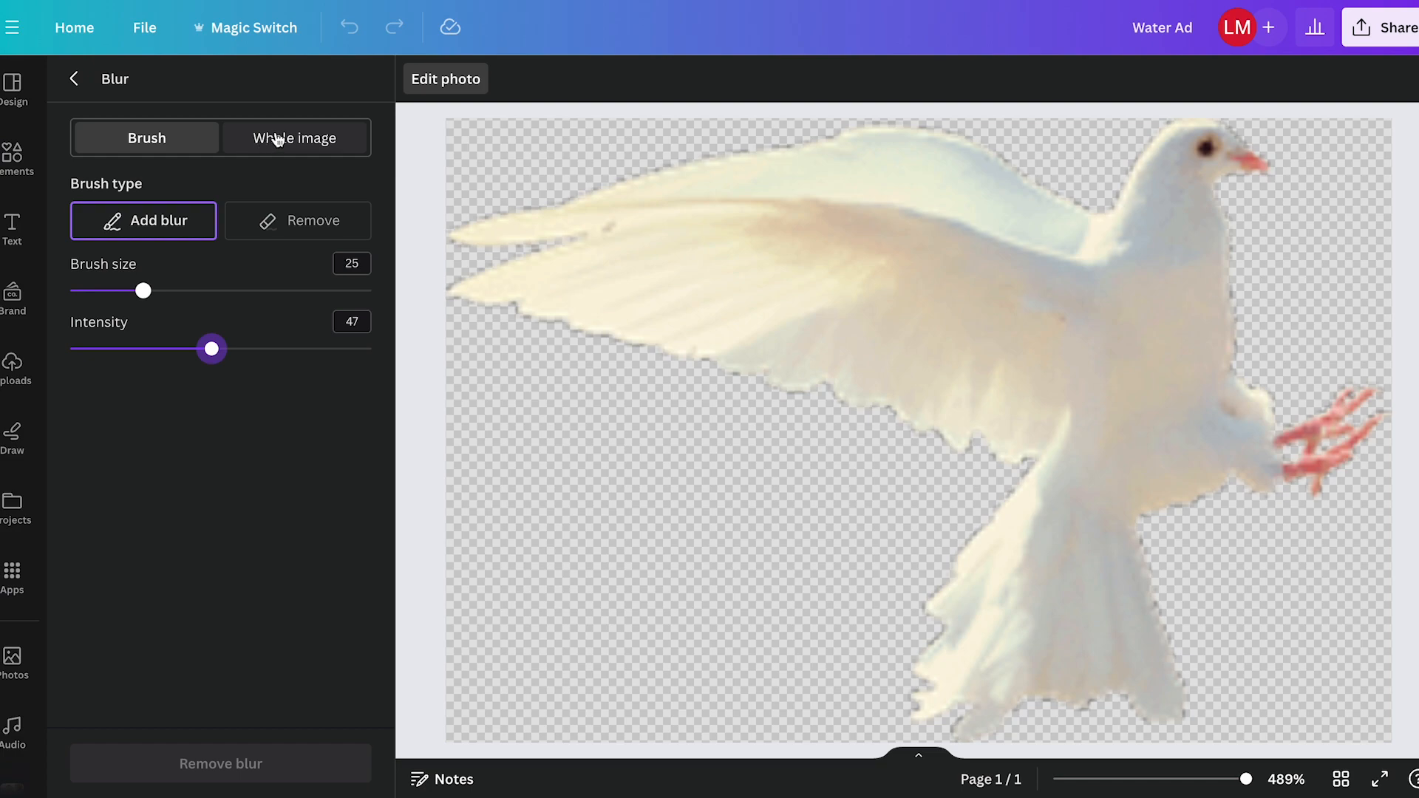
left_click(278, 142)
left_click_drag(83, 229, 214, 224)
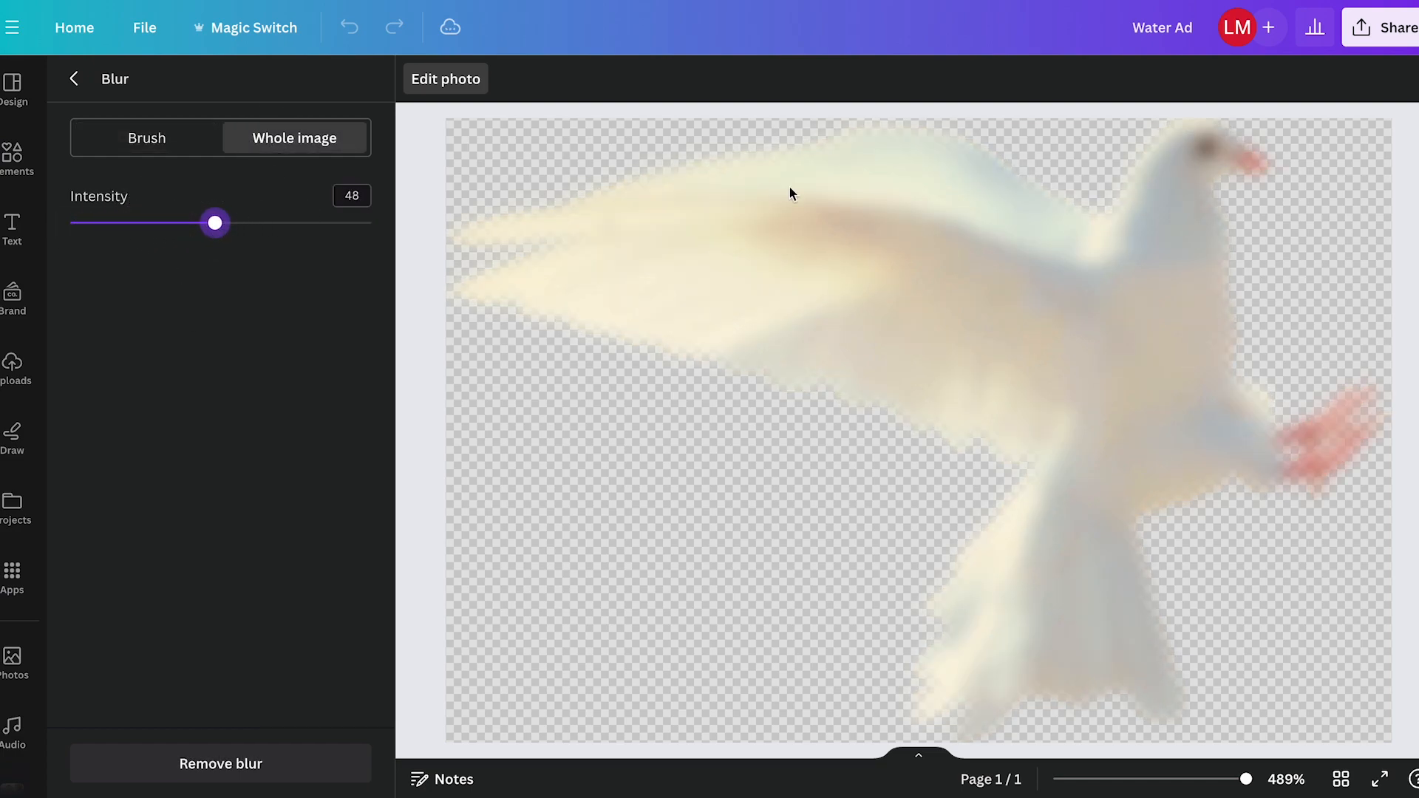
left_click(74, 82)
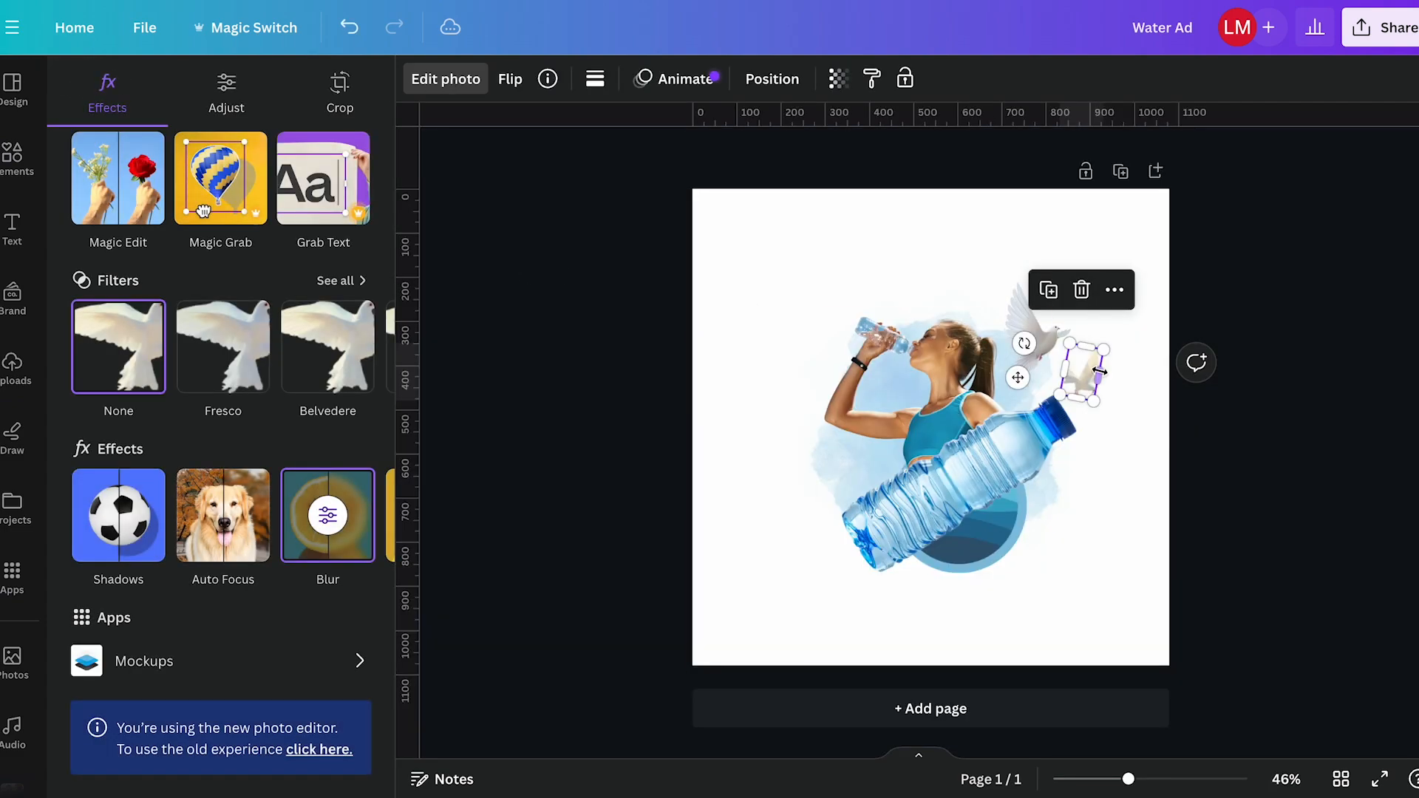
left_click(1117, 424)
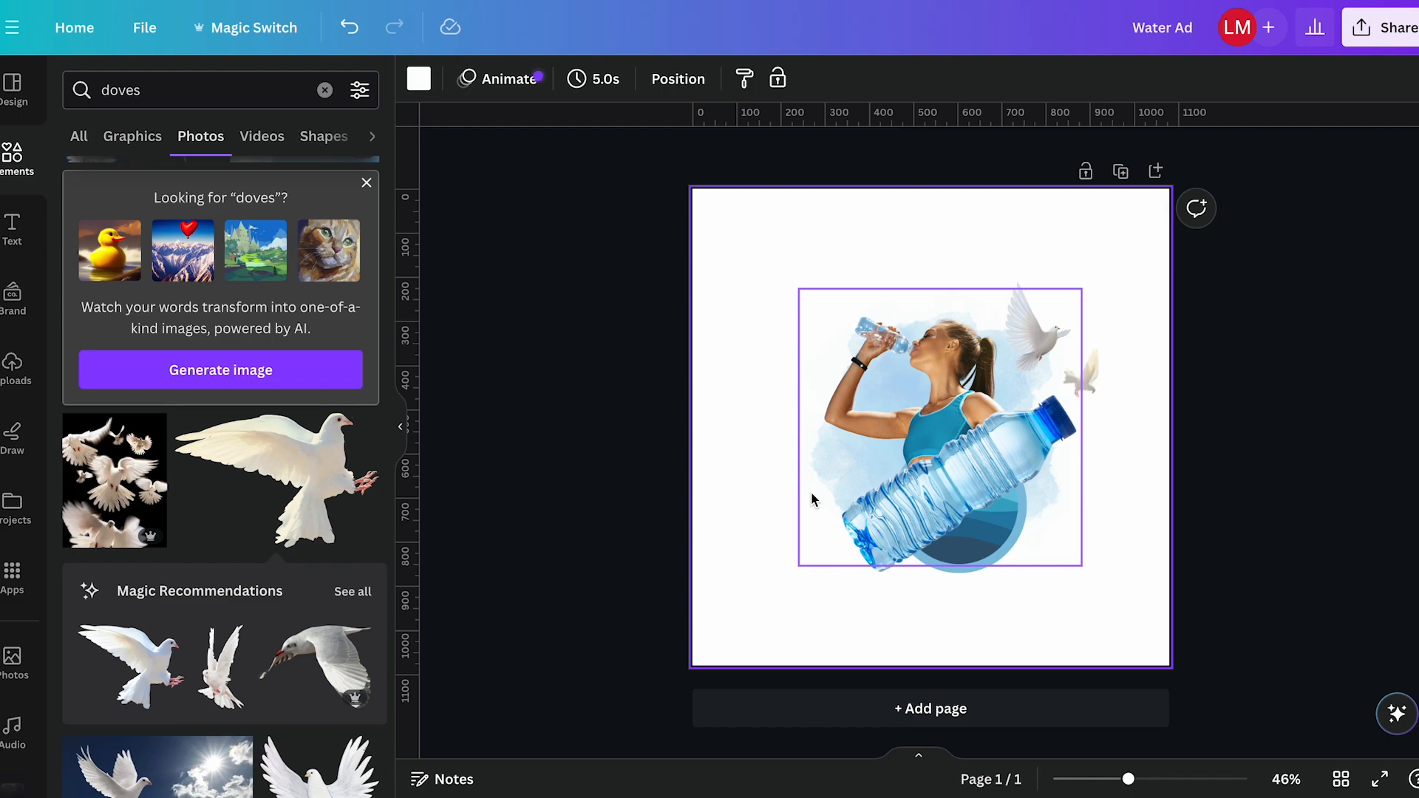
Step: Move the tilted bottle slightly down in front of the woman
left_click(927, 370)
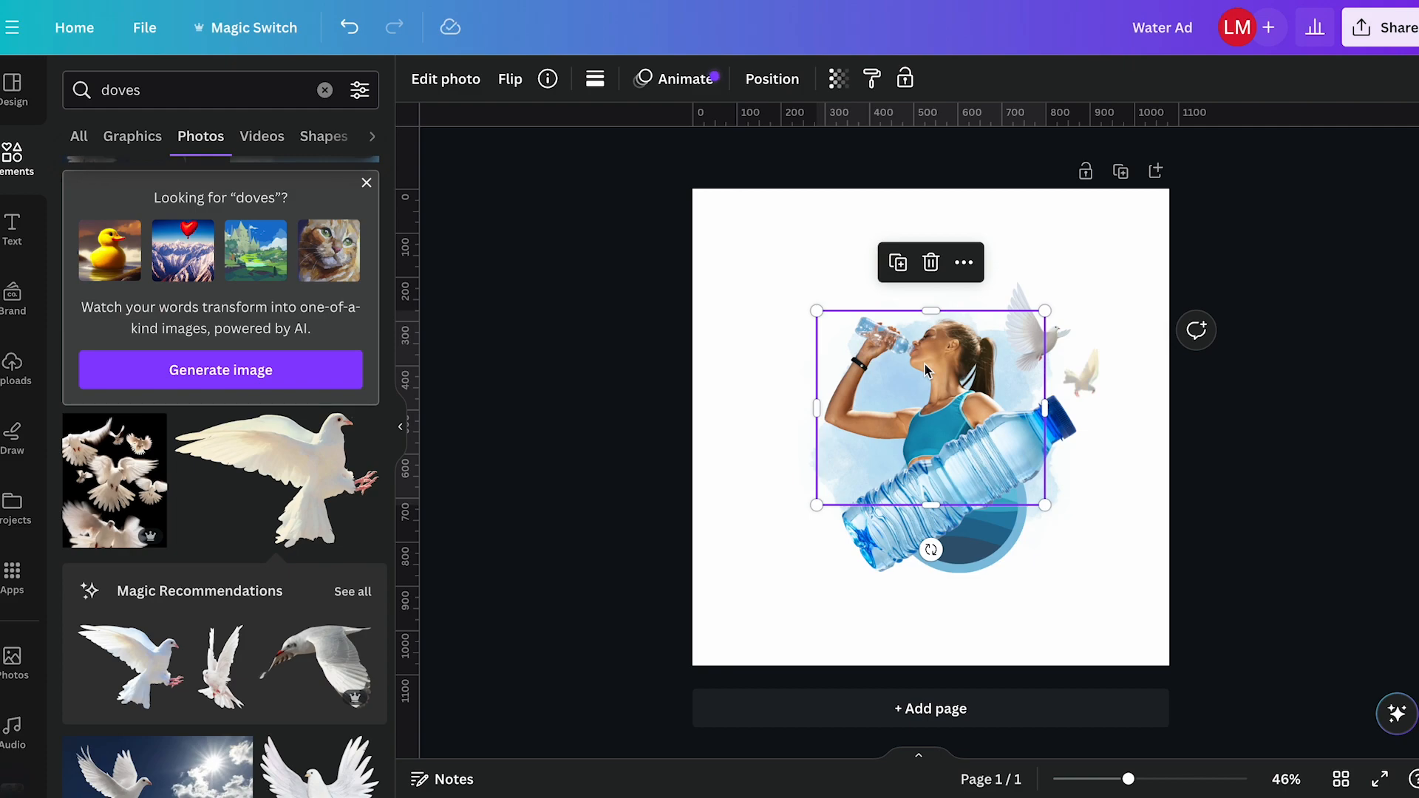
left_click(988, 466)
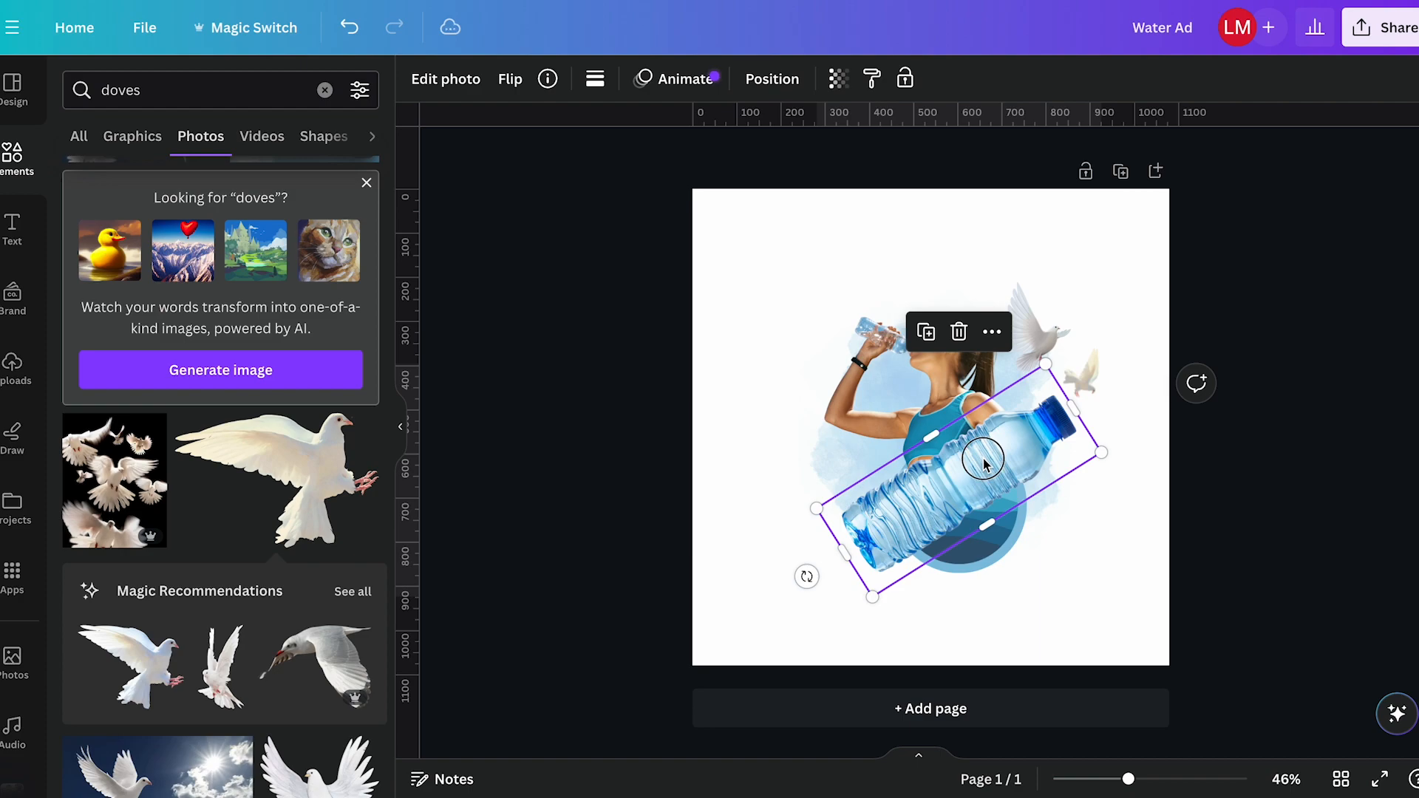
mouse_move(980, 460)
left_mouse_down()
mouse_move(957, 469)
mouse_move(976, 480)
left_mouse_up()
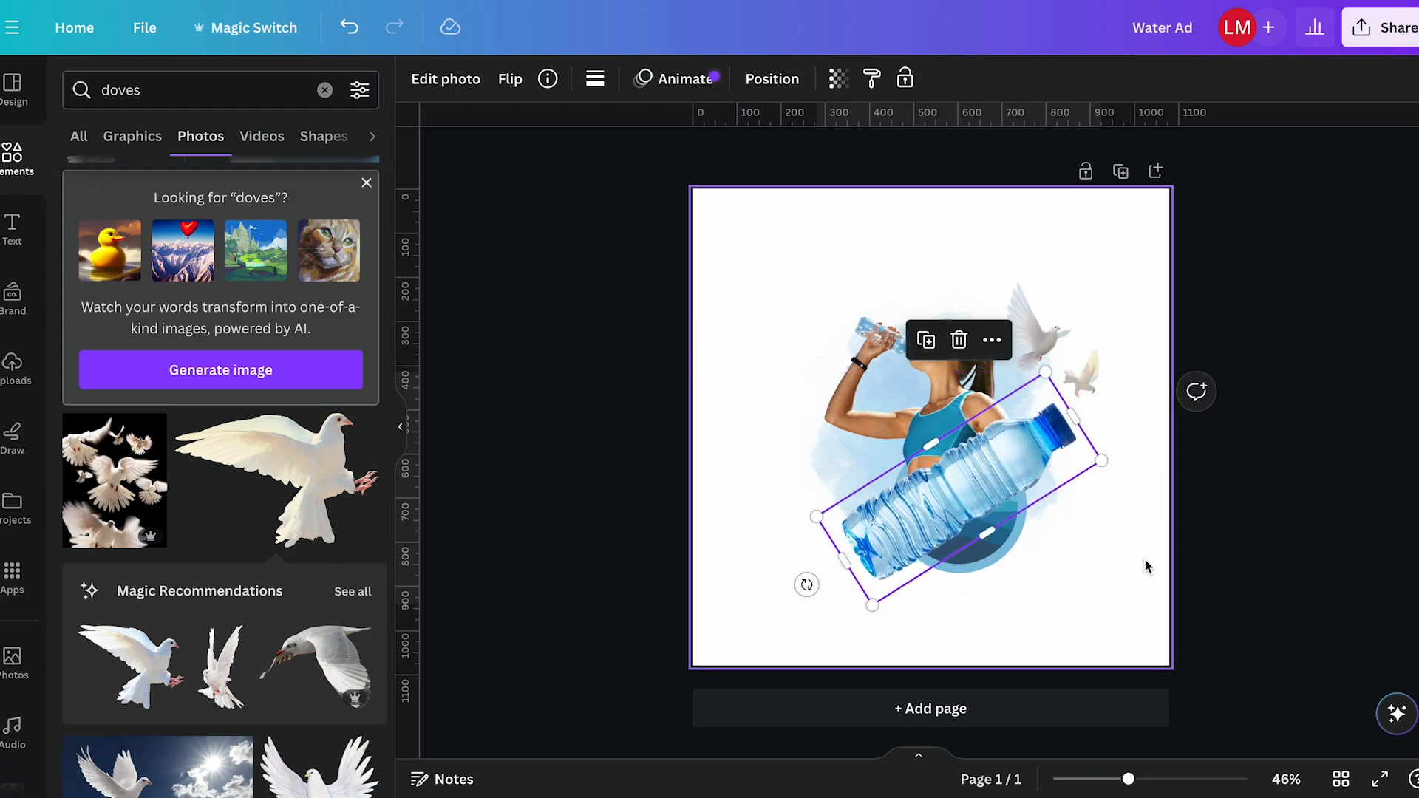
left_click(1057, 611)
left_click(947, 377)
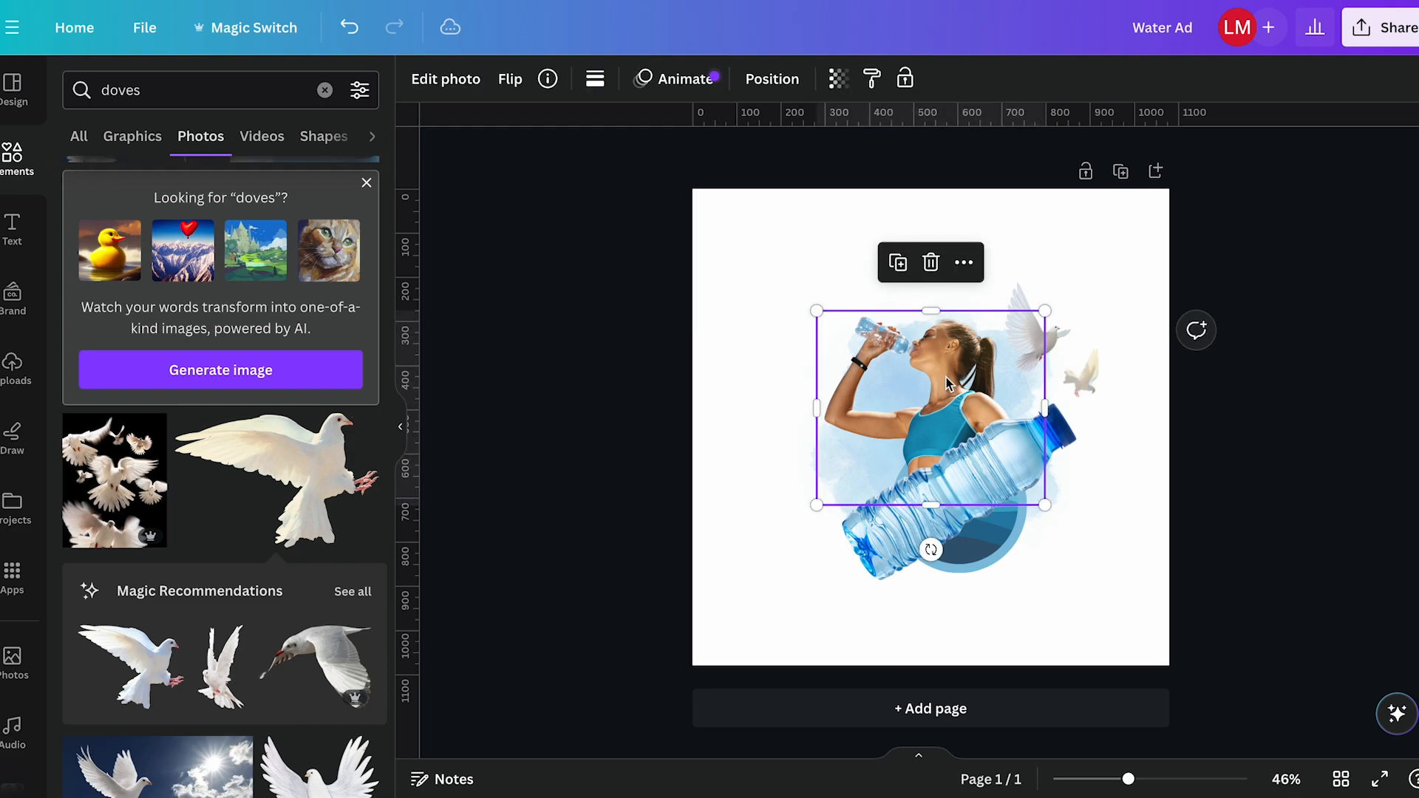
left_click(764, 630)
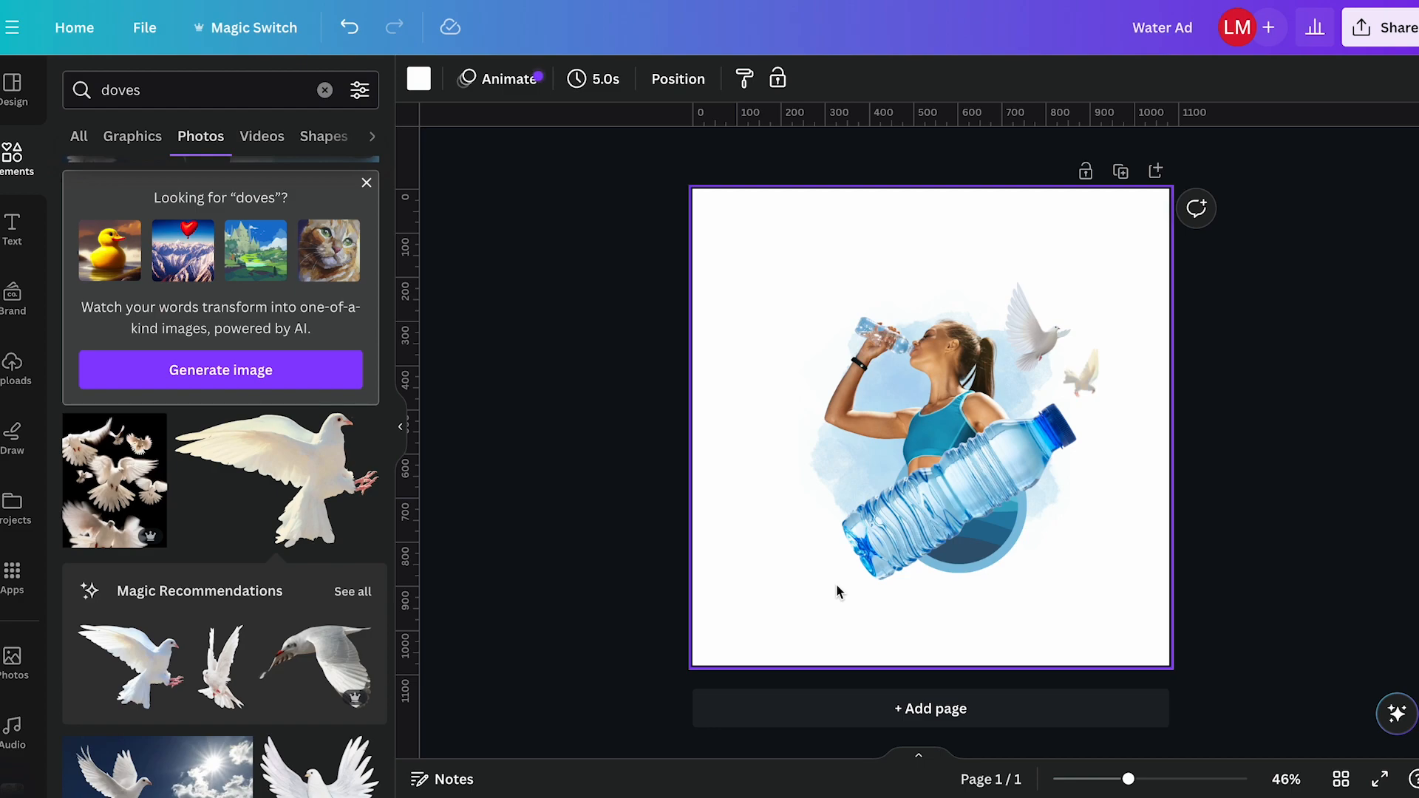
Step: Select all the artwork together and move it slightly up and to the left on the page
left_click(652, 275)
left_click_drag(652, 275, 1088, 596)
left_click_drag(934, 409, 923, 406)
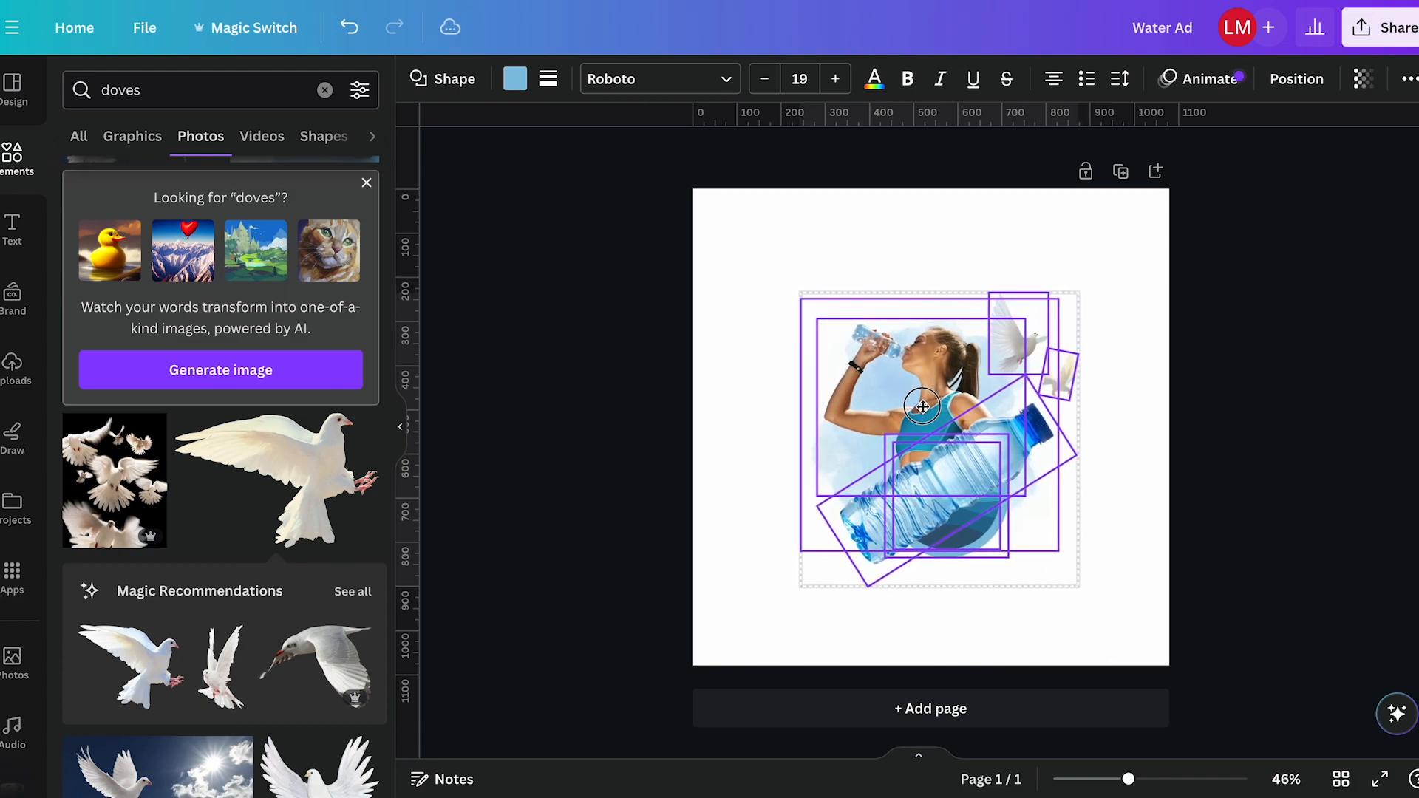
left_click(892, 624)
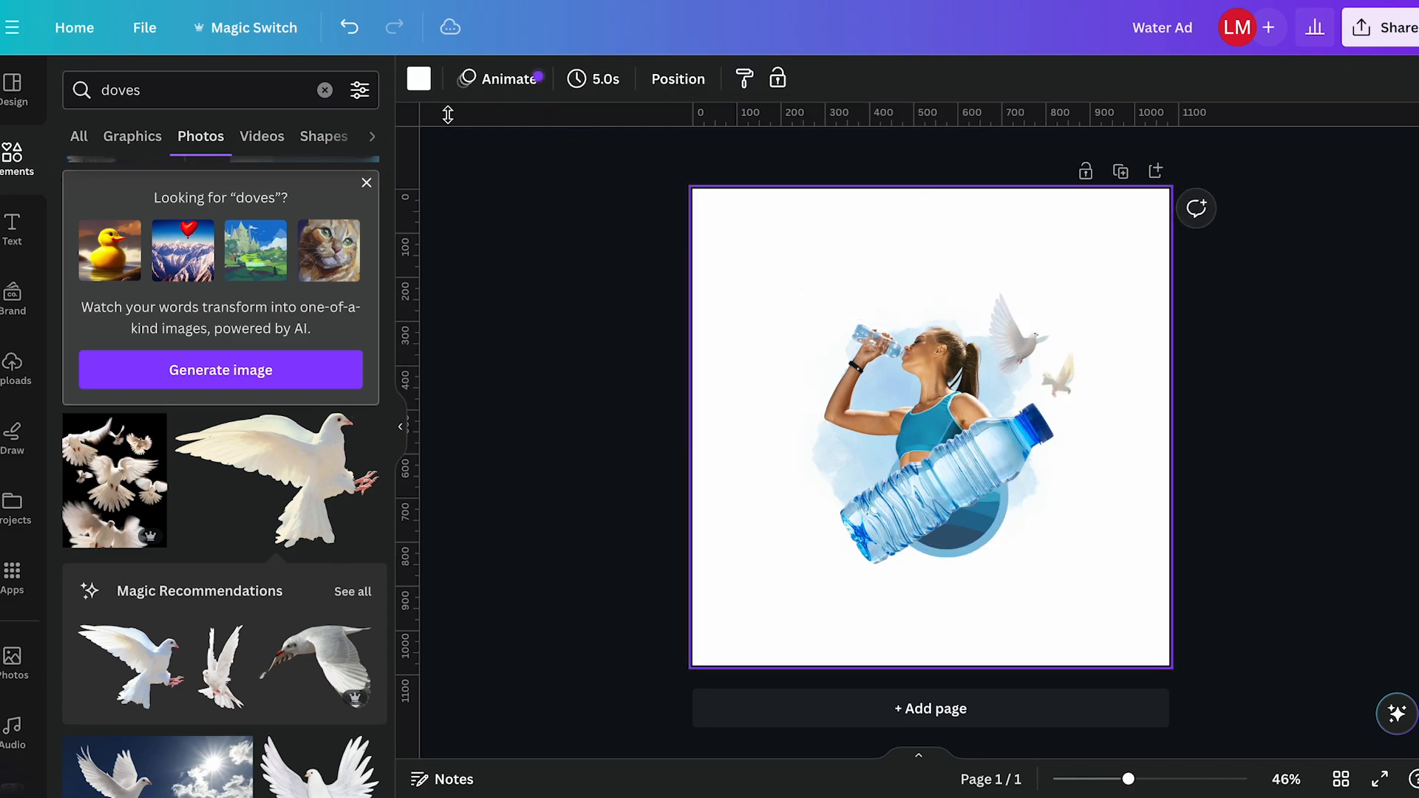
Step: Add a heading text box, enlarge it to about size 53.7, place it above the woman and centre it horizontally on the page
left_click(13, 229)
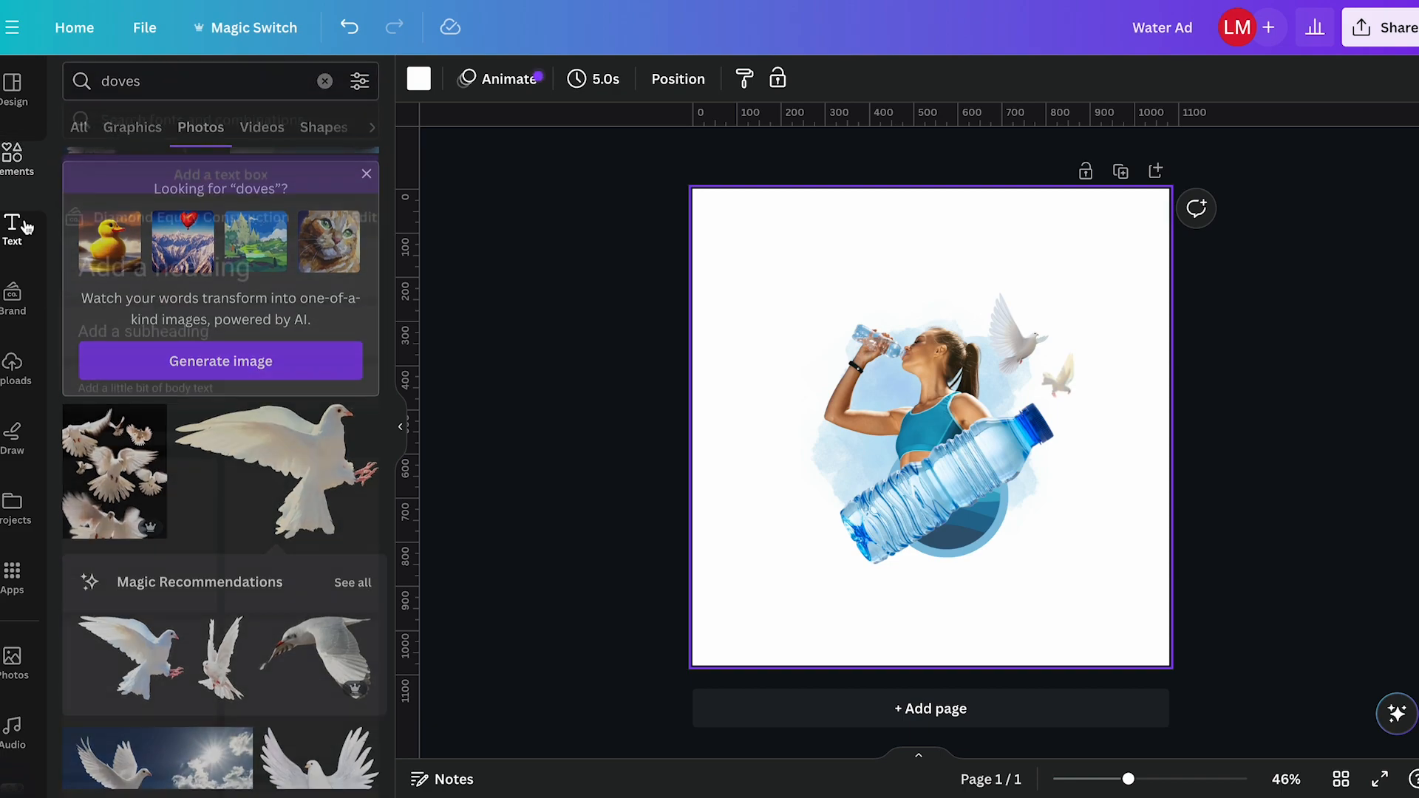
left_click(281, 246)
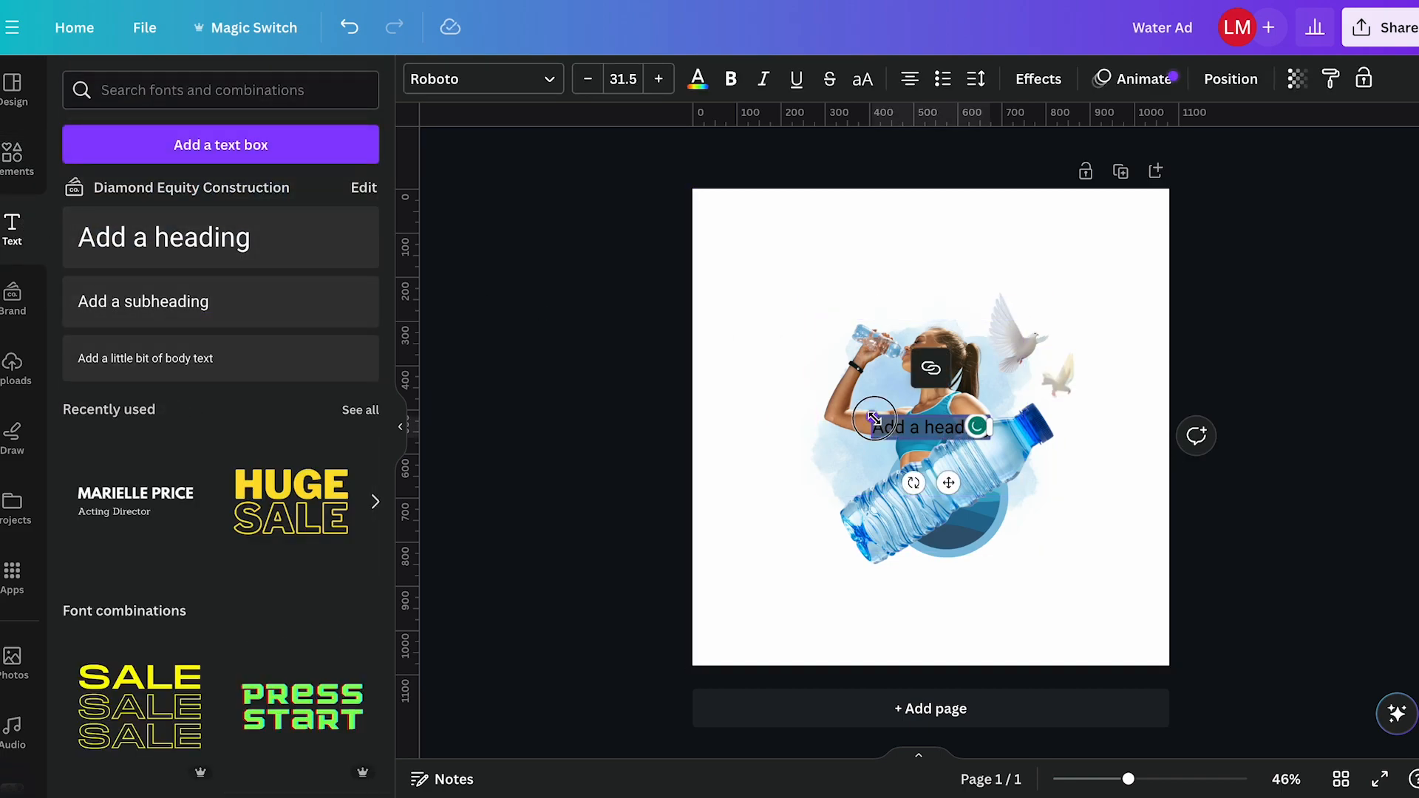
left_click_drag(872, 416, 789, 400)
left_click_drag(905, 466, 941, 320)
left_click(1222, 80)
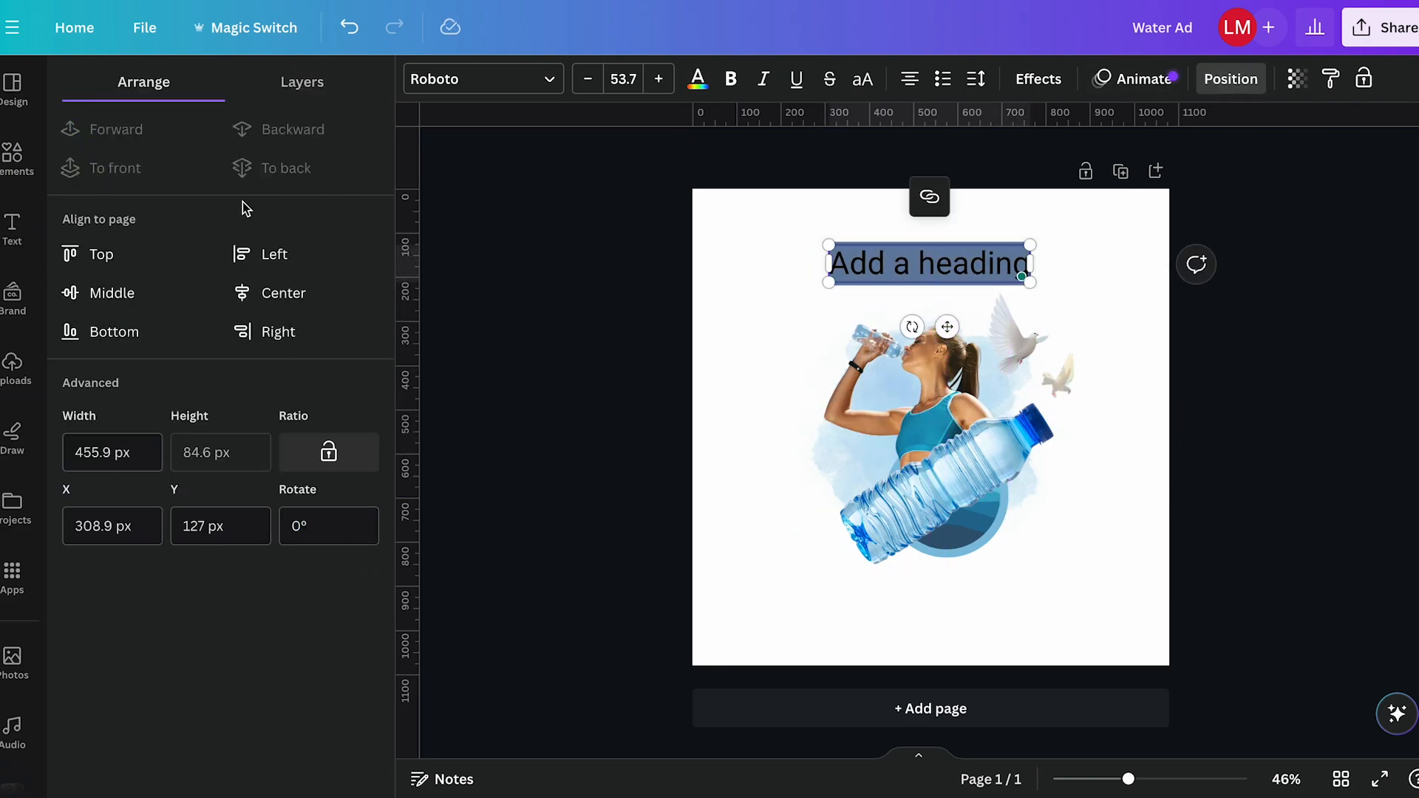
left_click(248, 292)
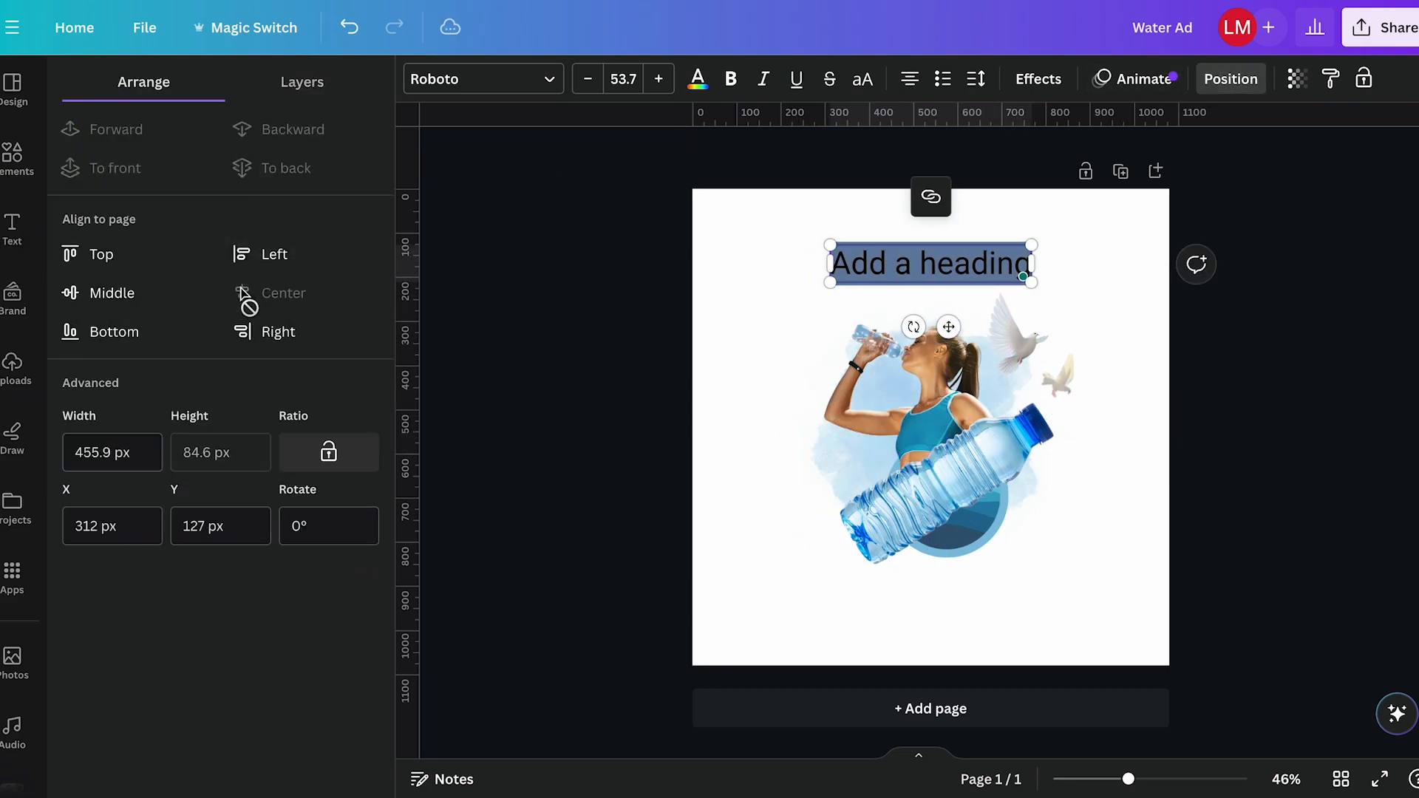
Step: Replace the heading's placeholder text with "Aquapure"
double_click(854, 267)
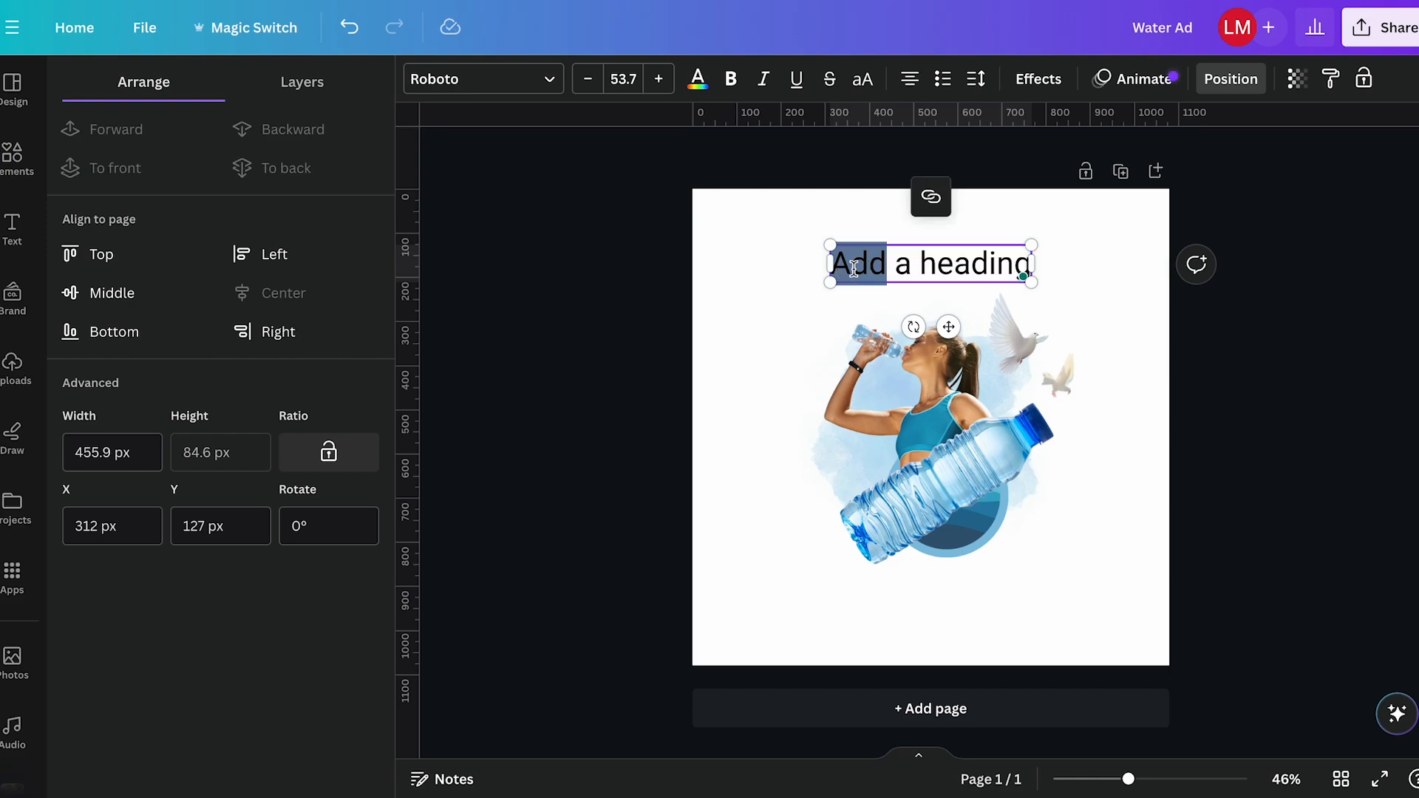
triple_click(854, 268)
type("A")
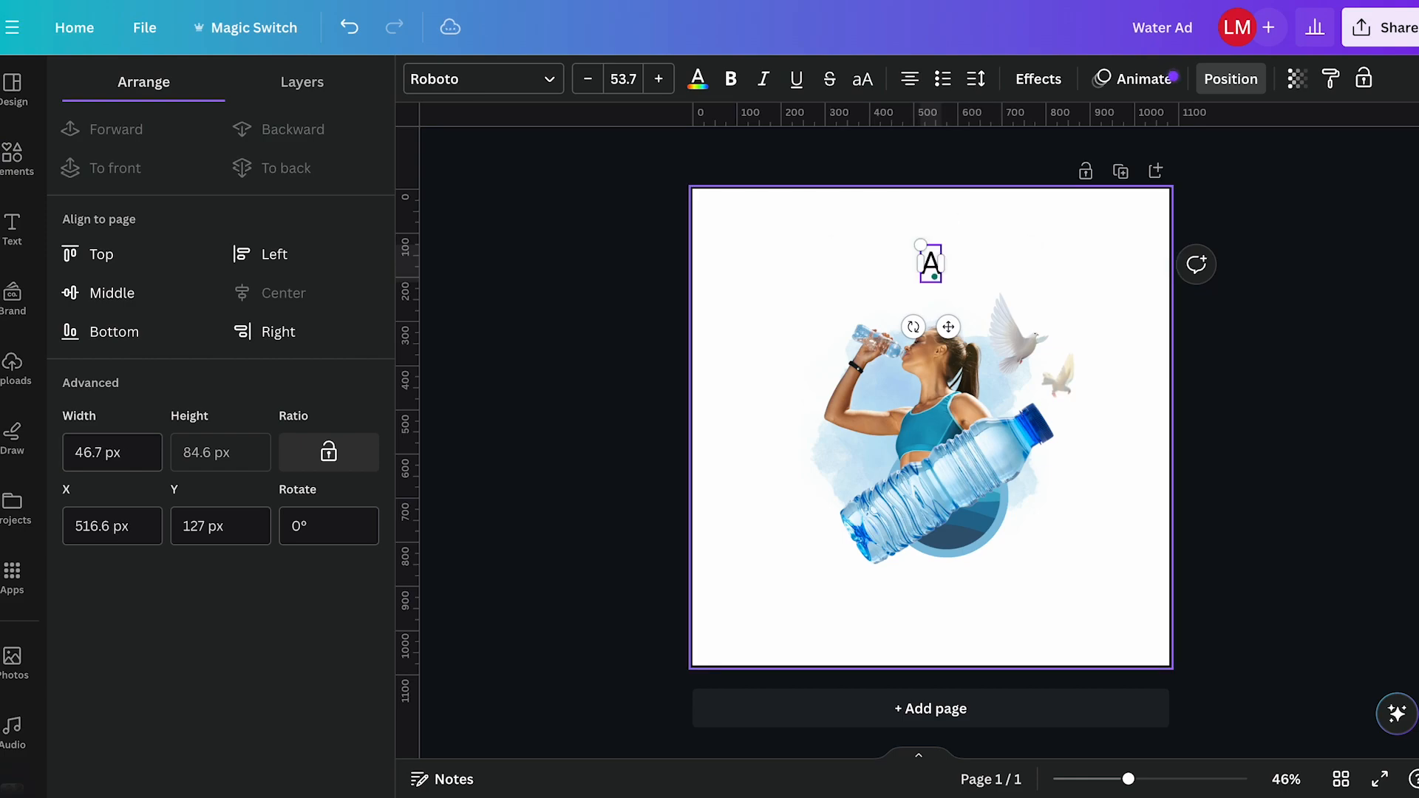
type("qua")
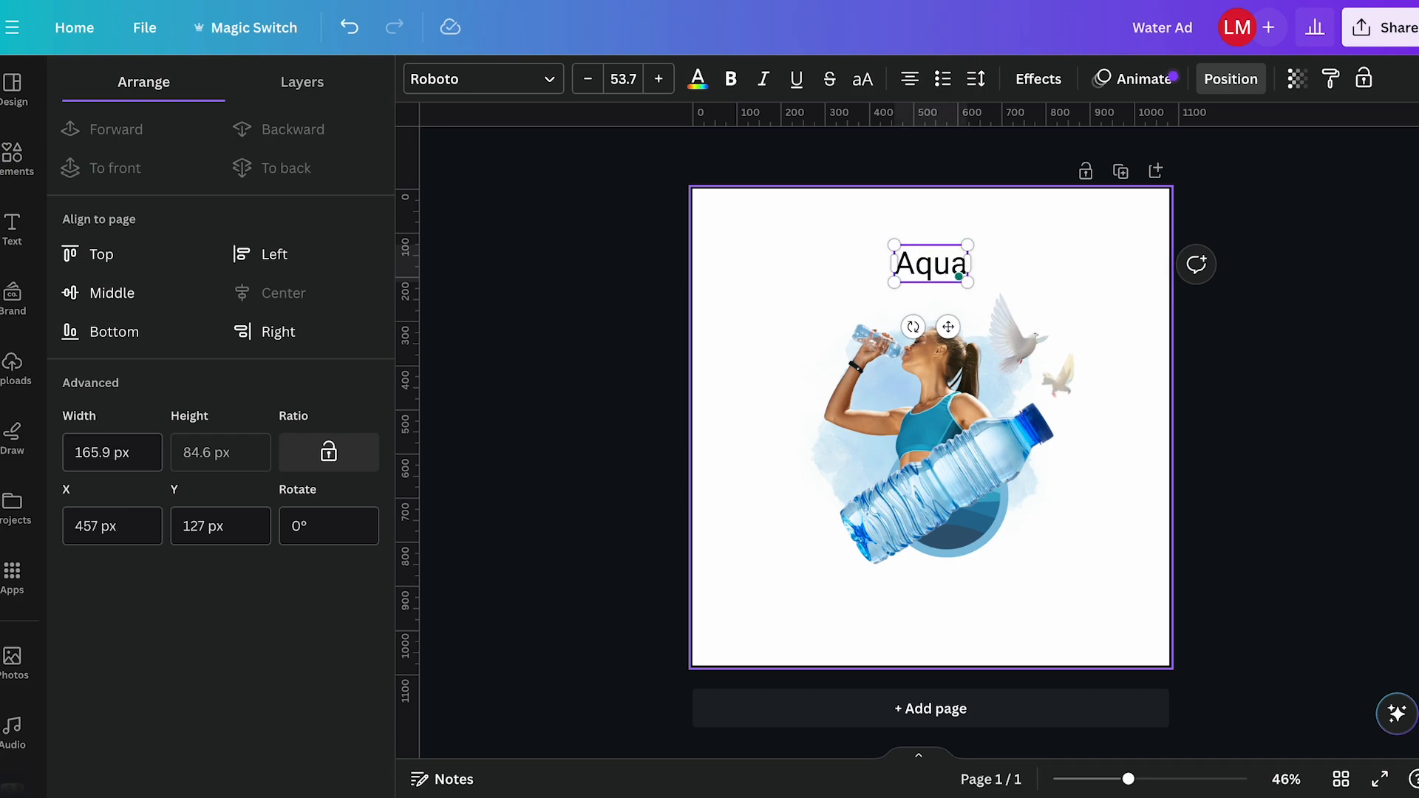
type("l")
key("BackSpace")
type("pure")
Step: Recolor the whole Aquapure heading with the custom bright blue #0094FF
double_click(933, 255)
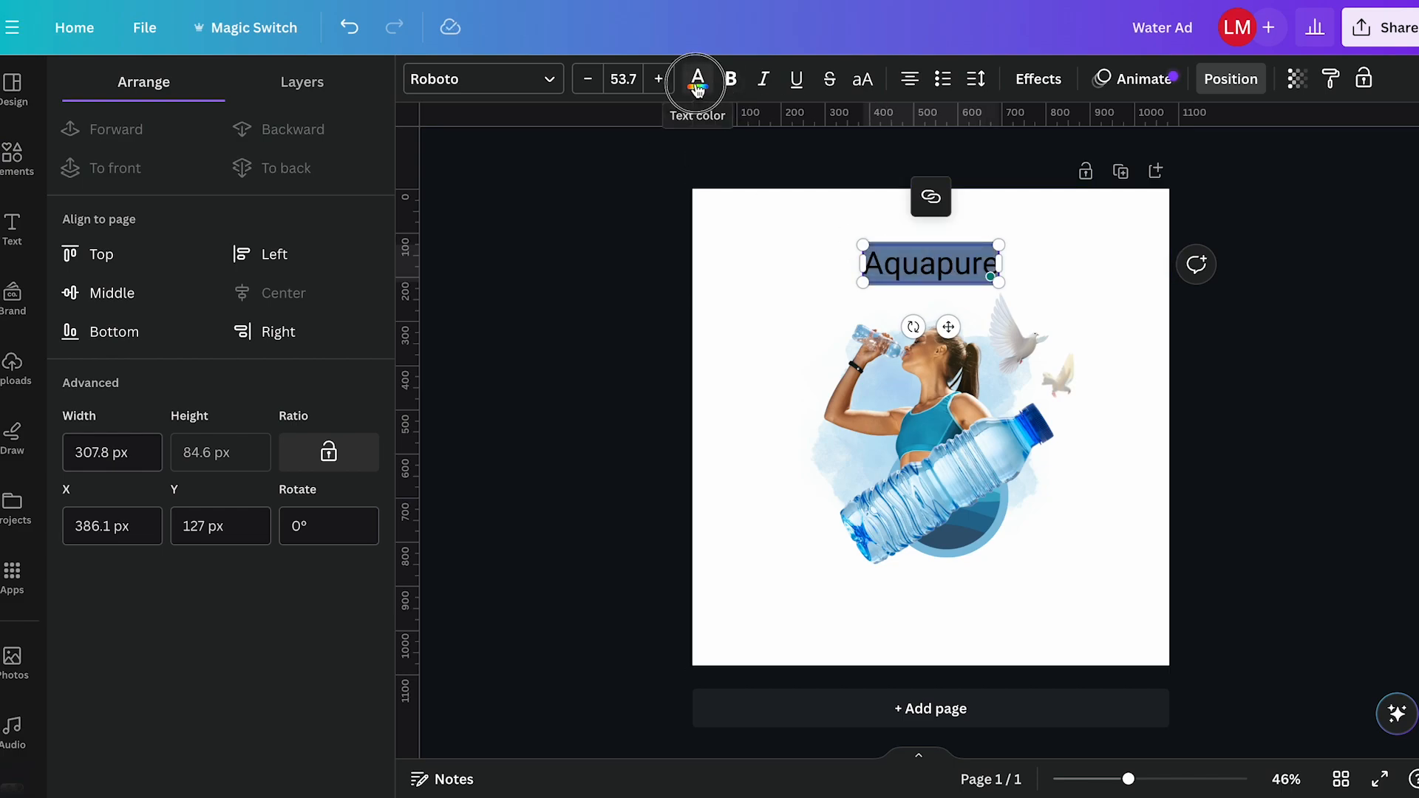
left_click(697, 78)
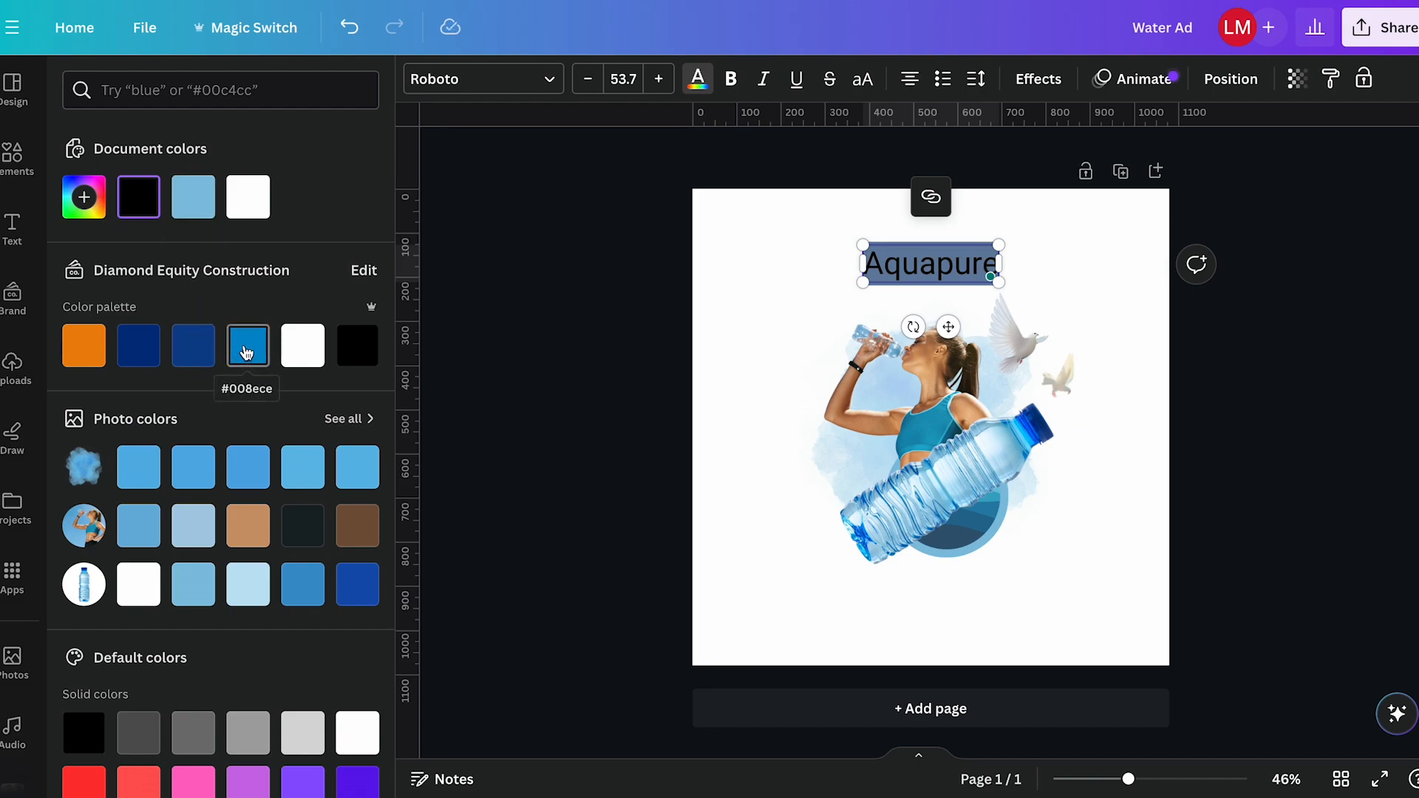
left_click(84, 197)
left_click(216, 366)
left_click_drag(216, 366, 232, 368)
left_click_drag(300, 298, 369, 227)
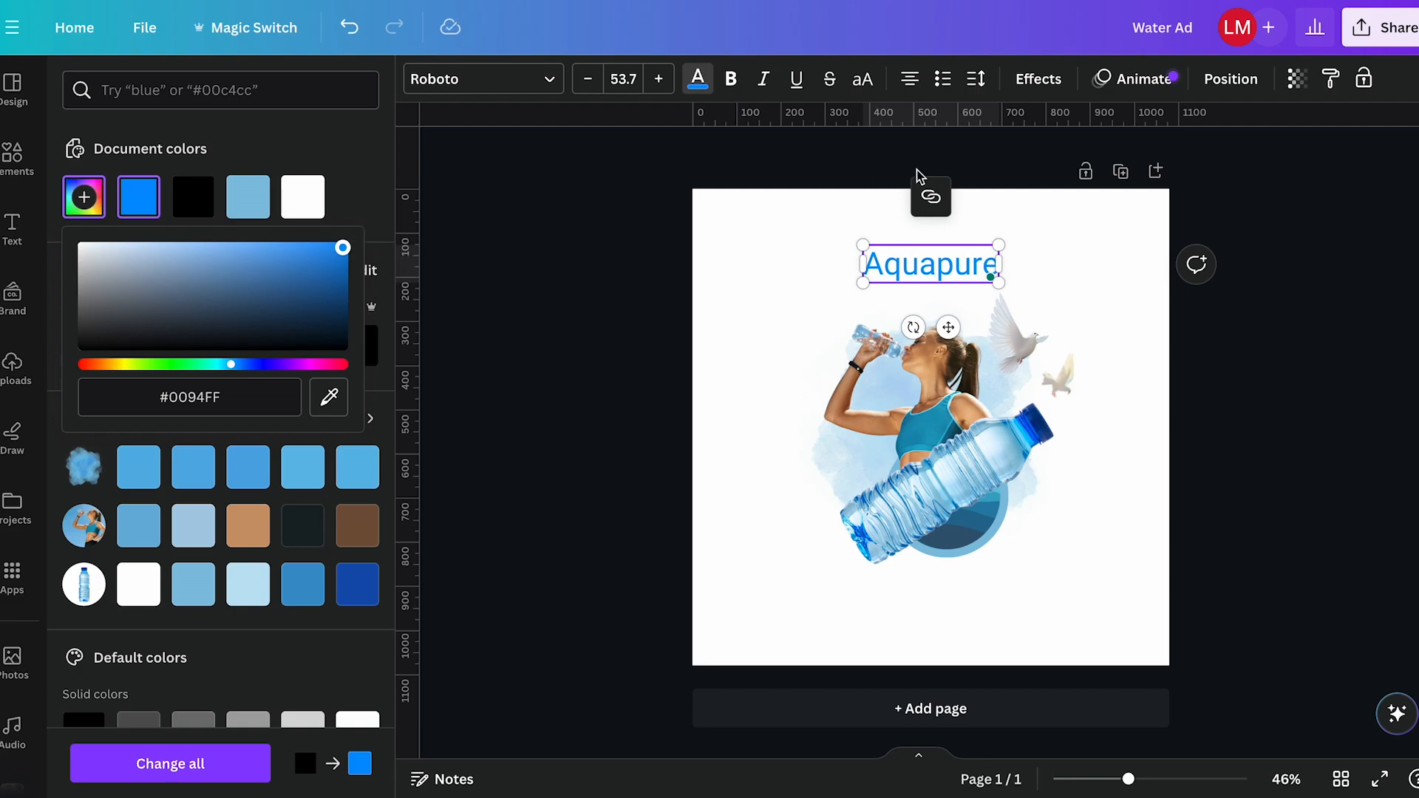
Step: Make only the "Aqua" part of the heading bold
left_click(923, 267)
left_click_drag(935, 264, 858, 265)
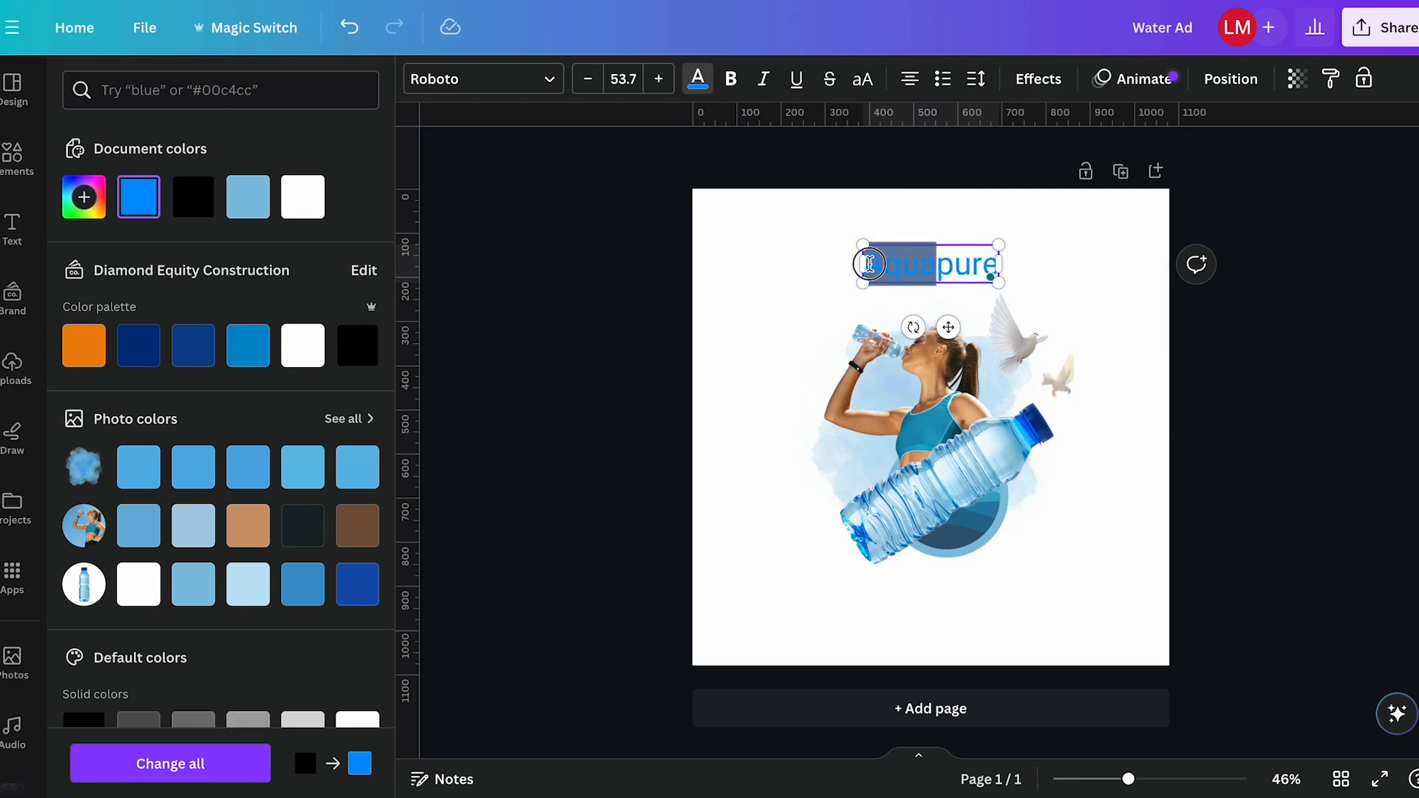
left_click(732, 85)
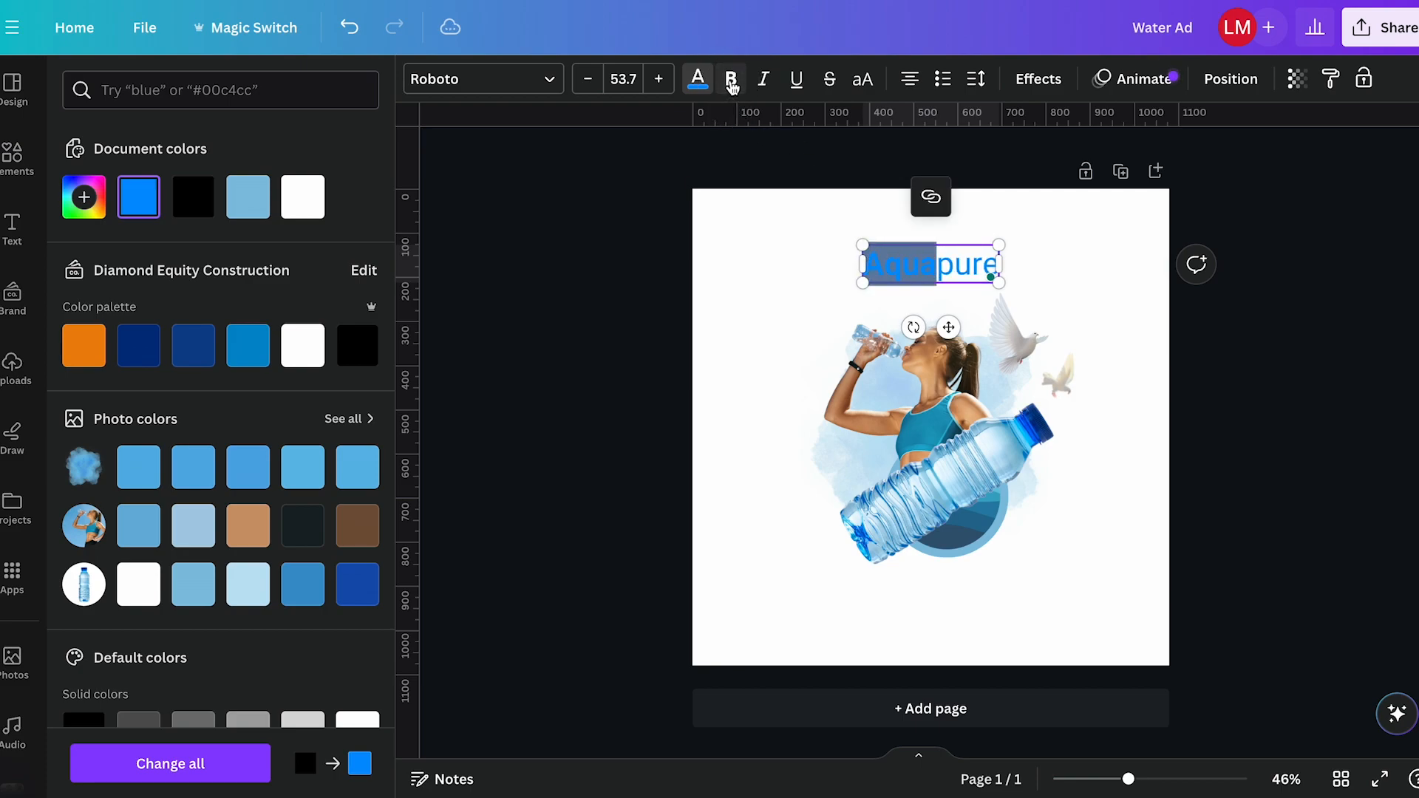
left_click(1073, 260)
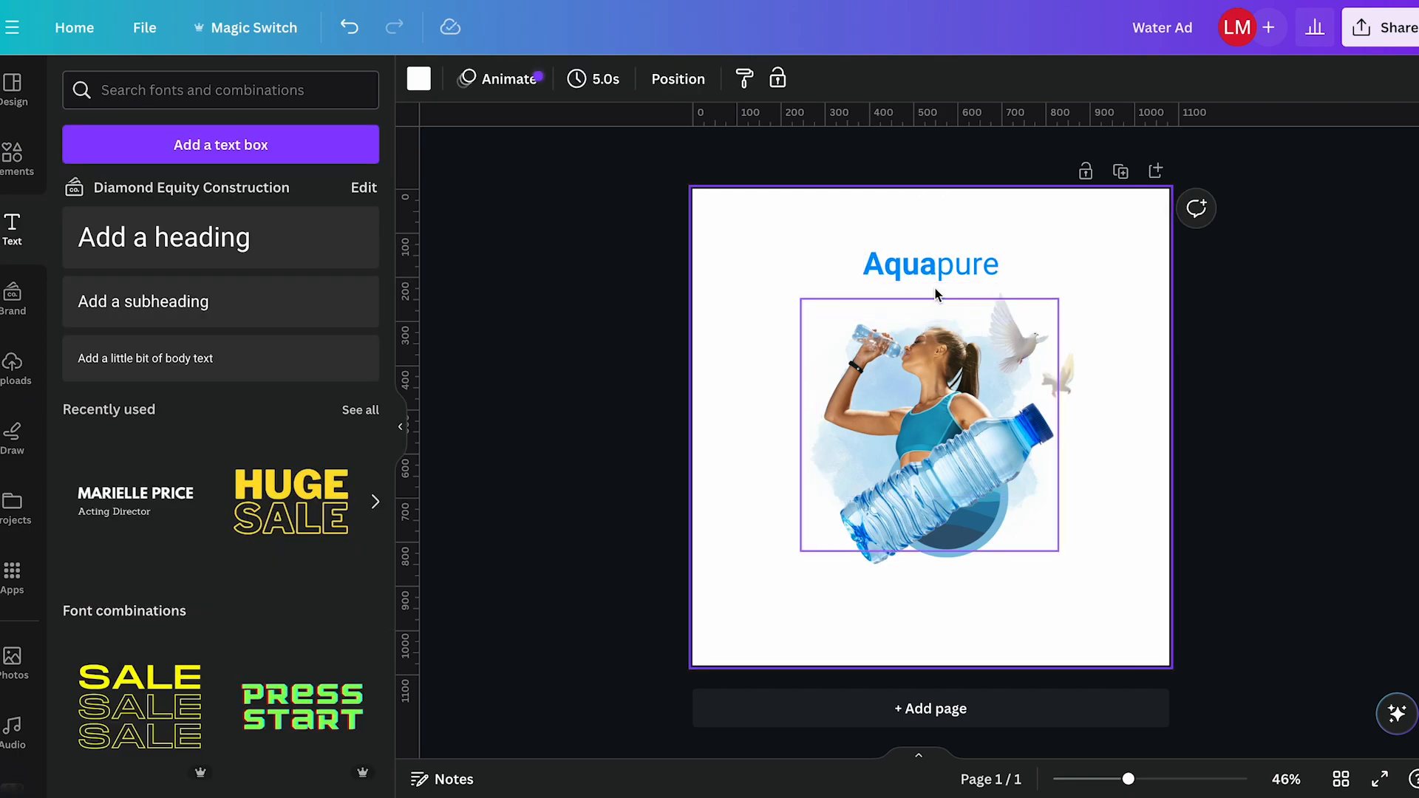
Step: Search the fonts for "itc avant" and set the Aquapure heading to ITC Avant Garde Gothic
left_click(907, 267)
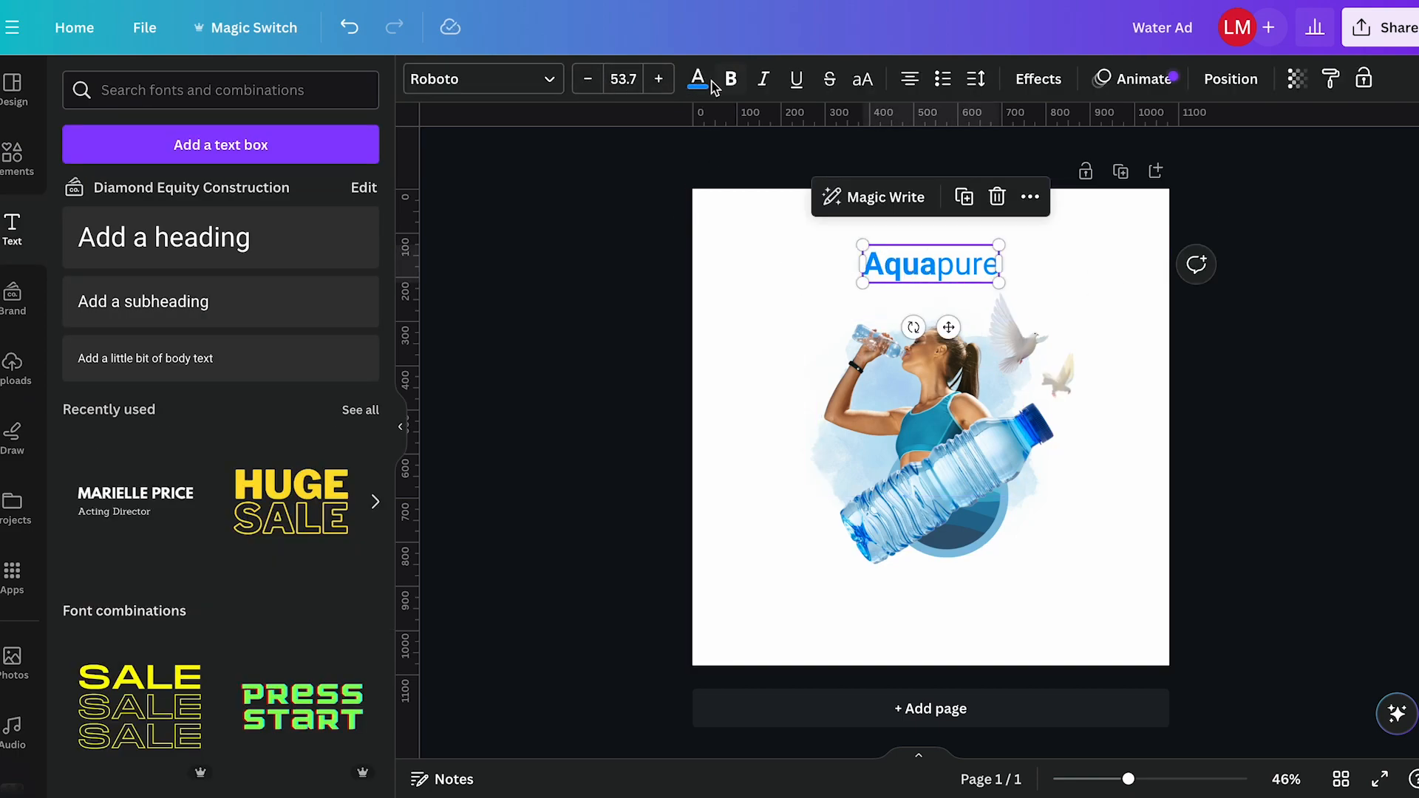
left_click(516, 89)
left_click(207, 134)
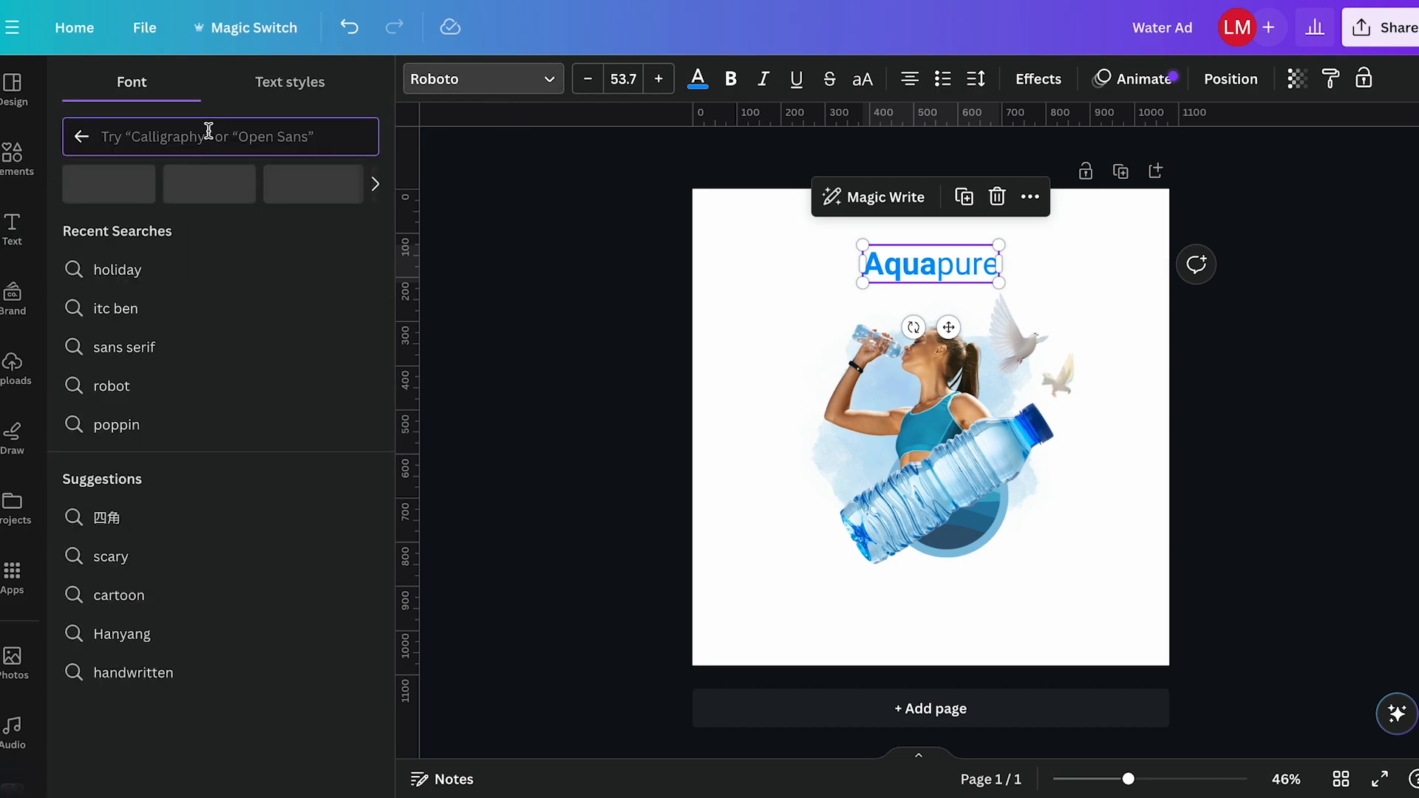
type("itc")
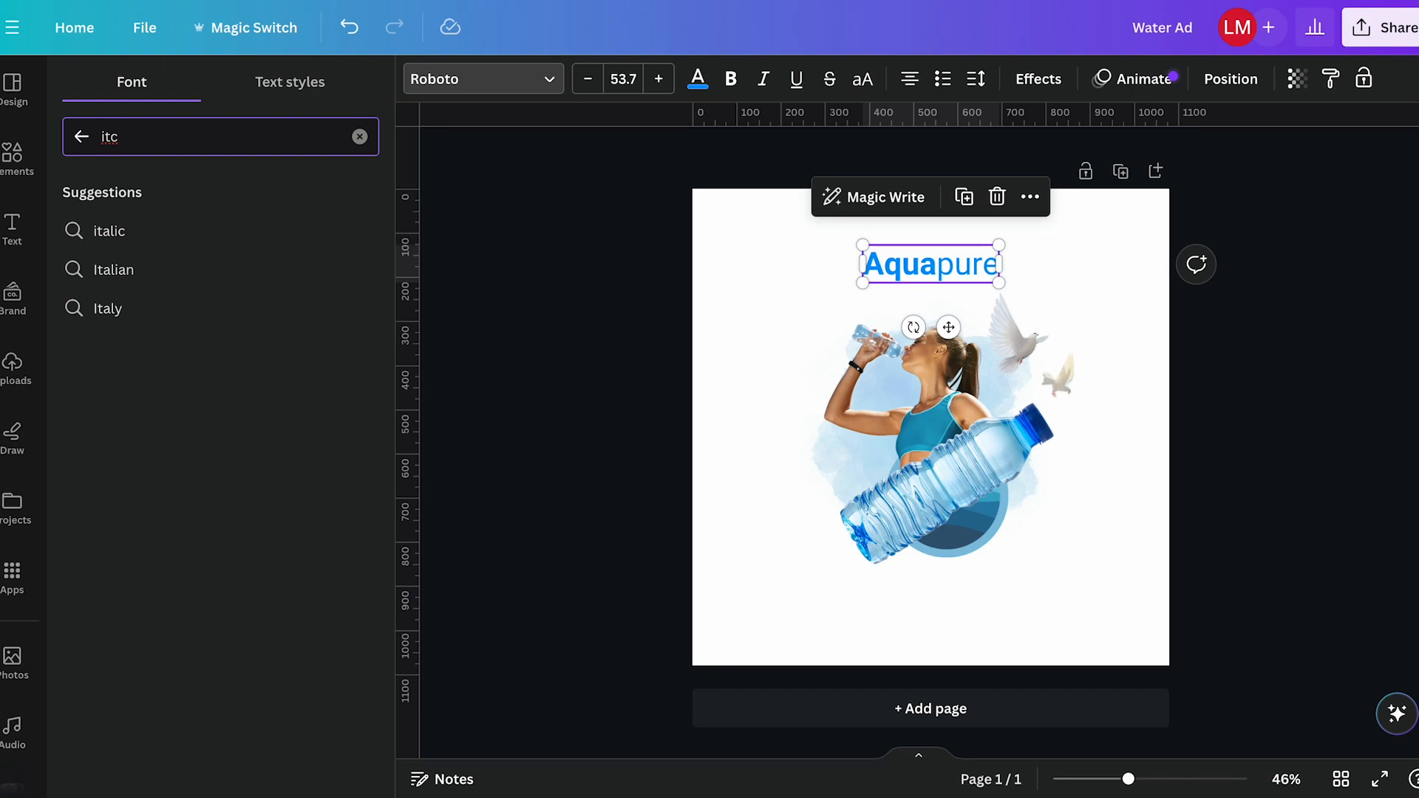
type(" avant")
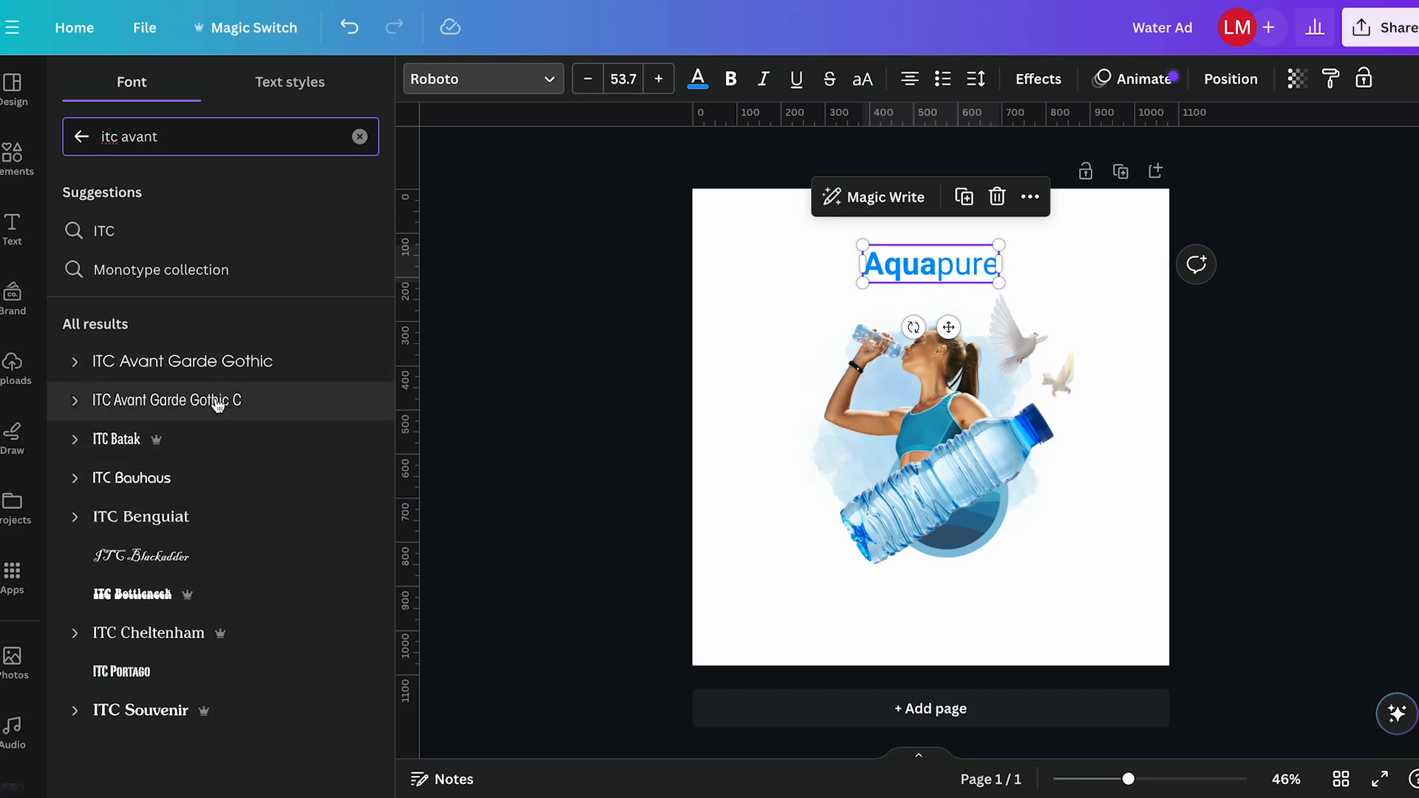
left_click(191, 403)
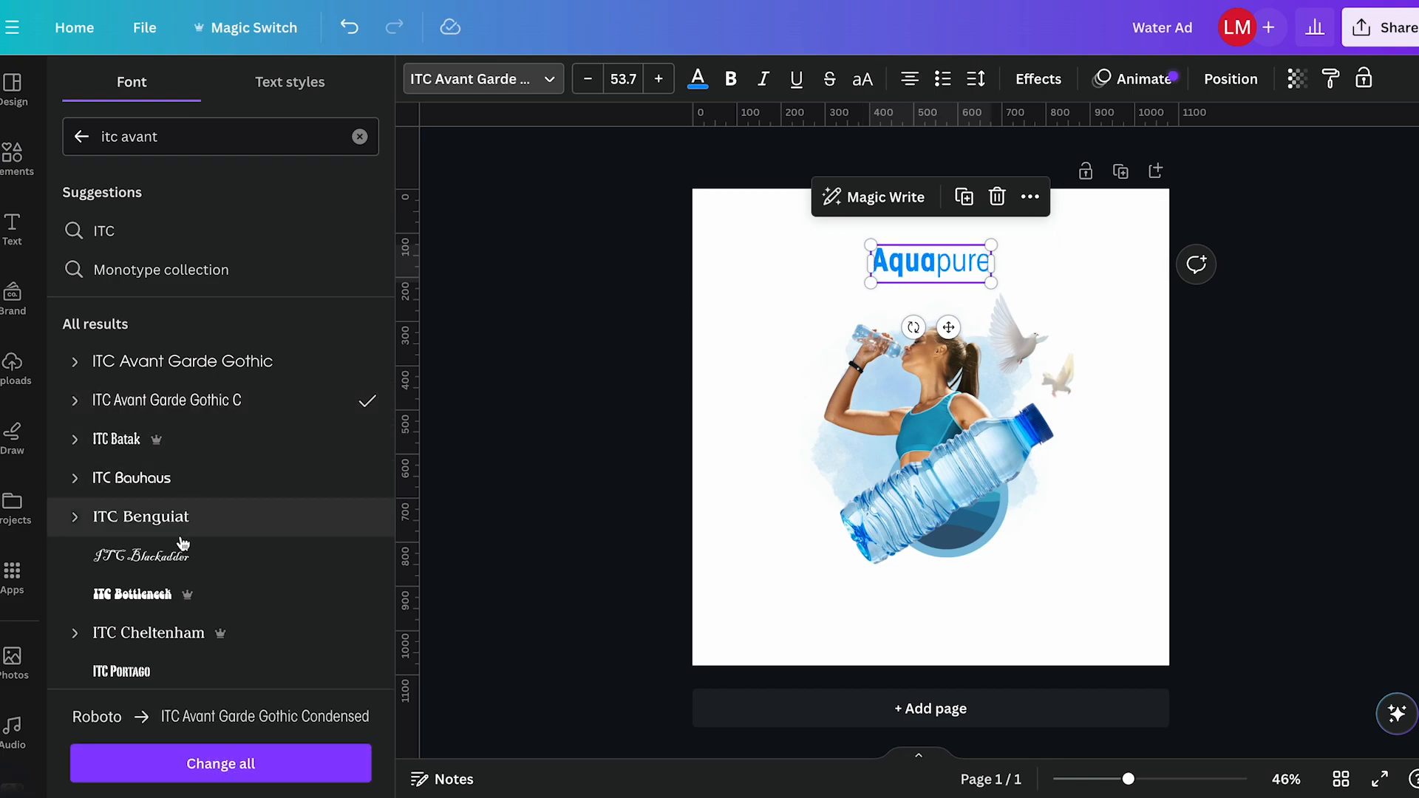
scroll(184, 532, "down", 3)
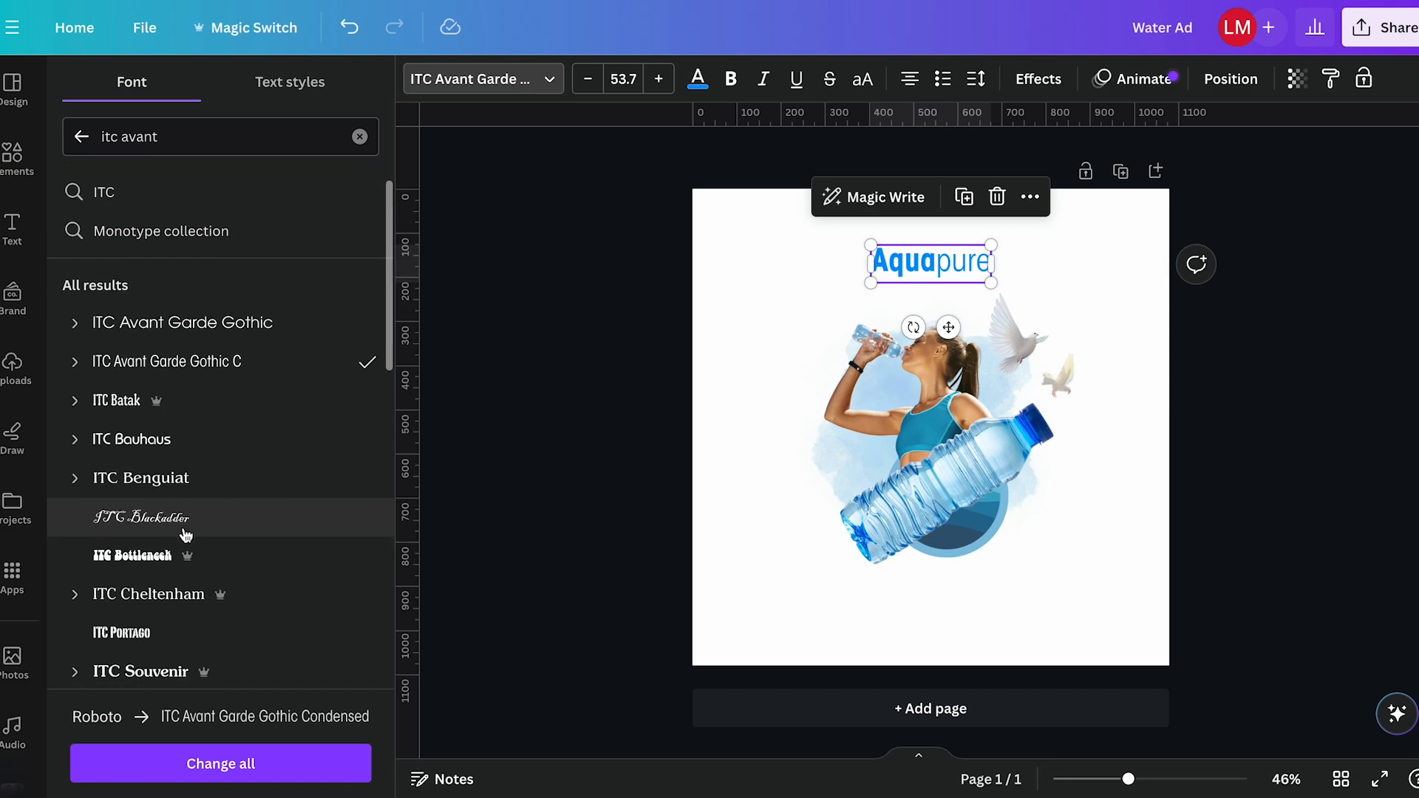
scroll(186, 534, "down", 6)
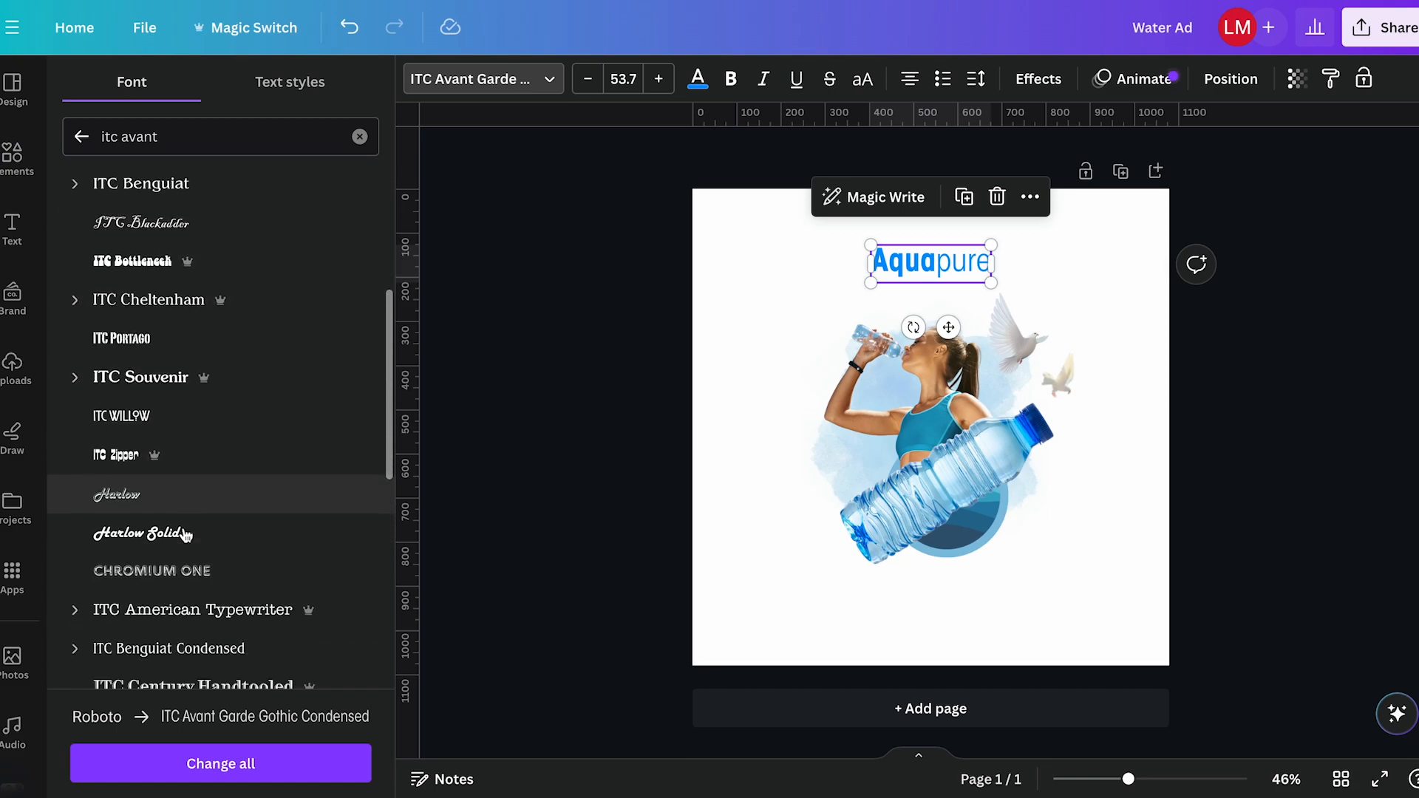
scroll(186, 534, "up", 9)
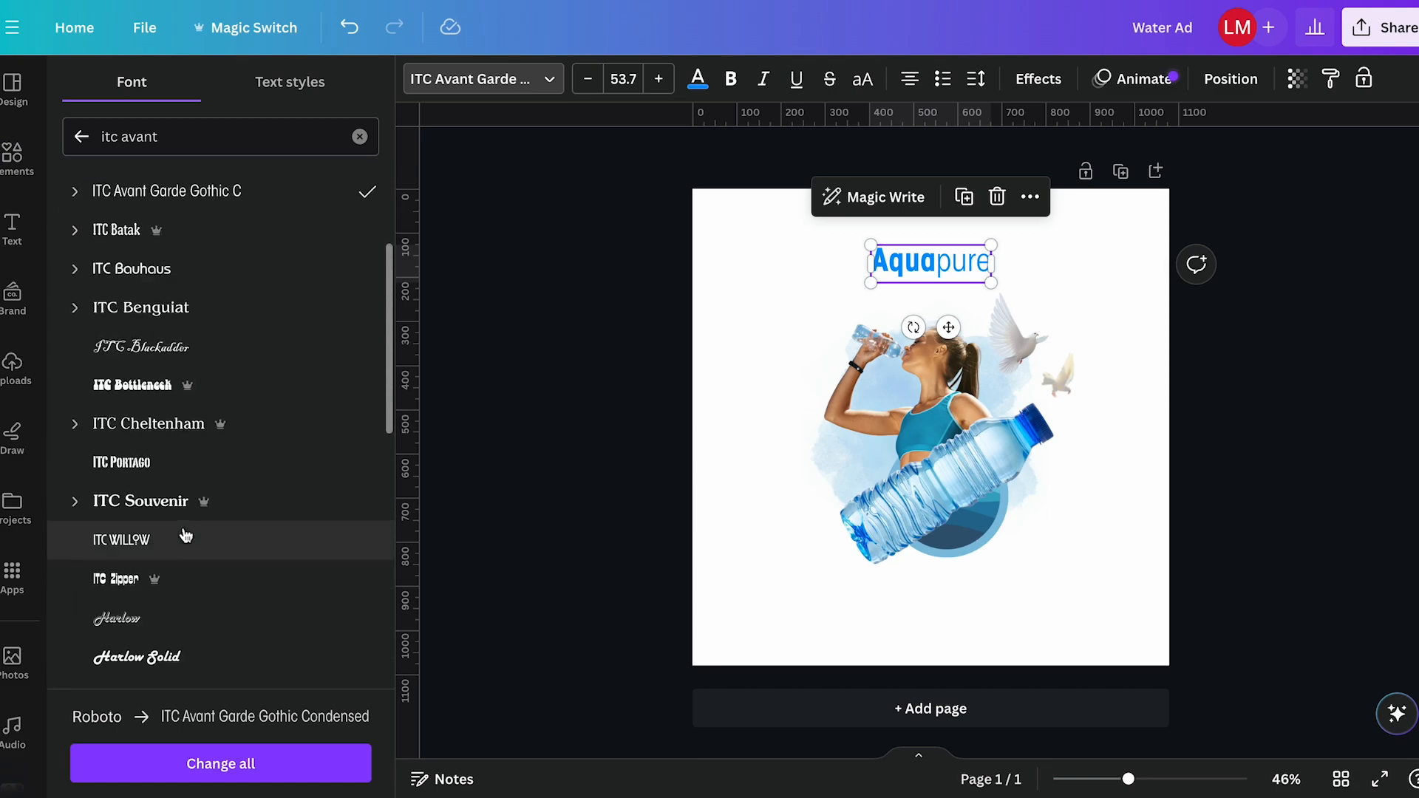
left_click(193, 366)
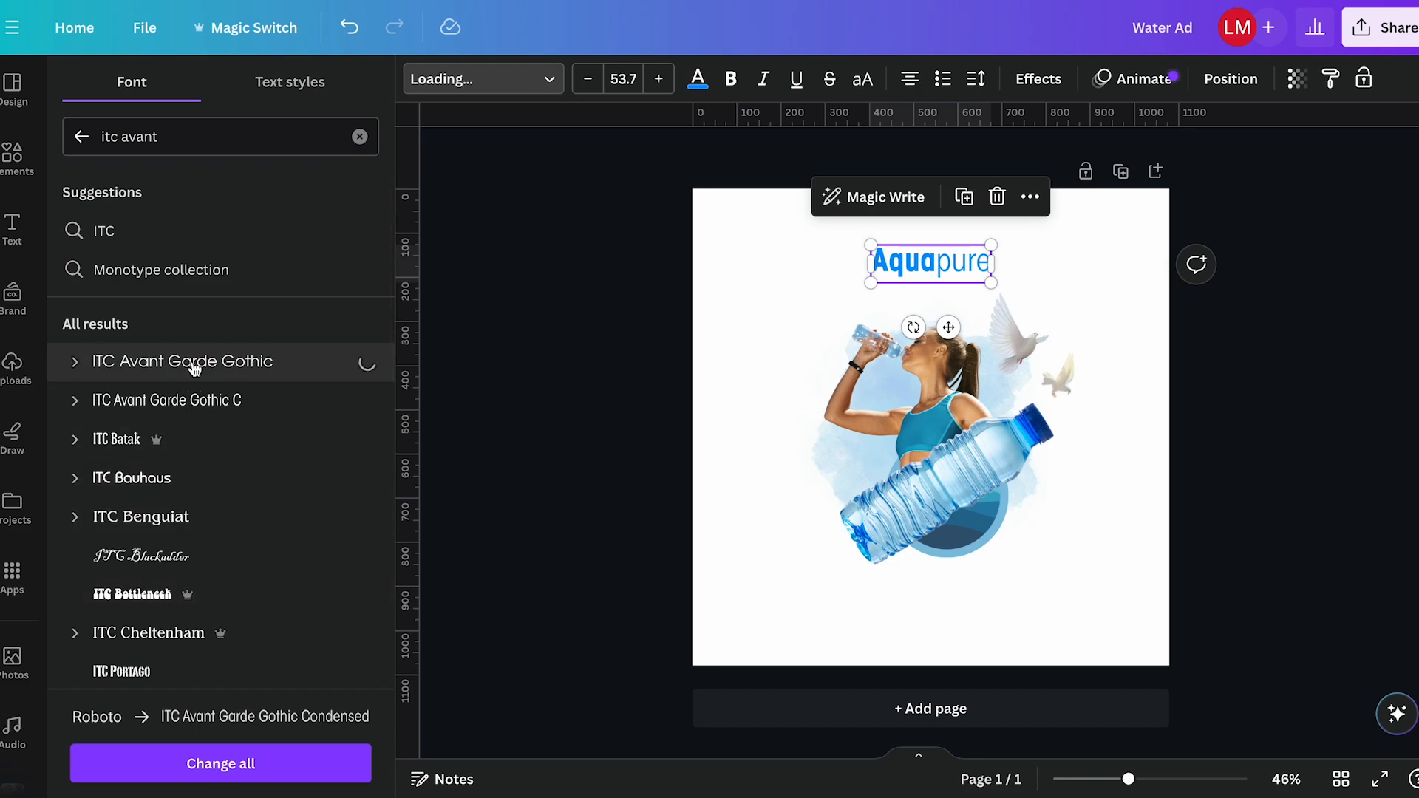
left_click(1067, 254)
Step: Start from the backdrop's photo color #52AAE6 and intensify it to #099BFF as the Aquapure heading's color
left_click(924, 251)
left_click(700, 77)
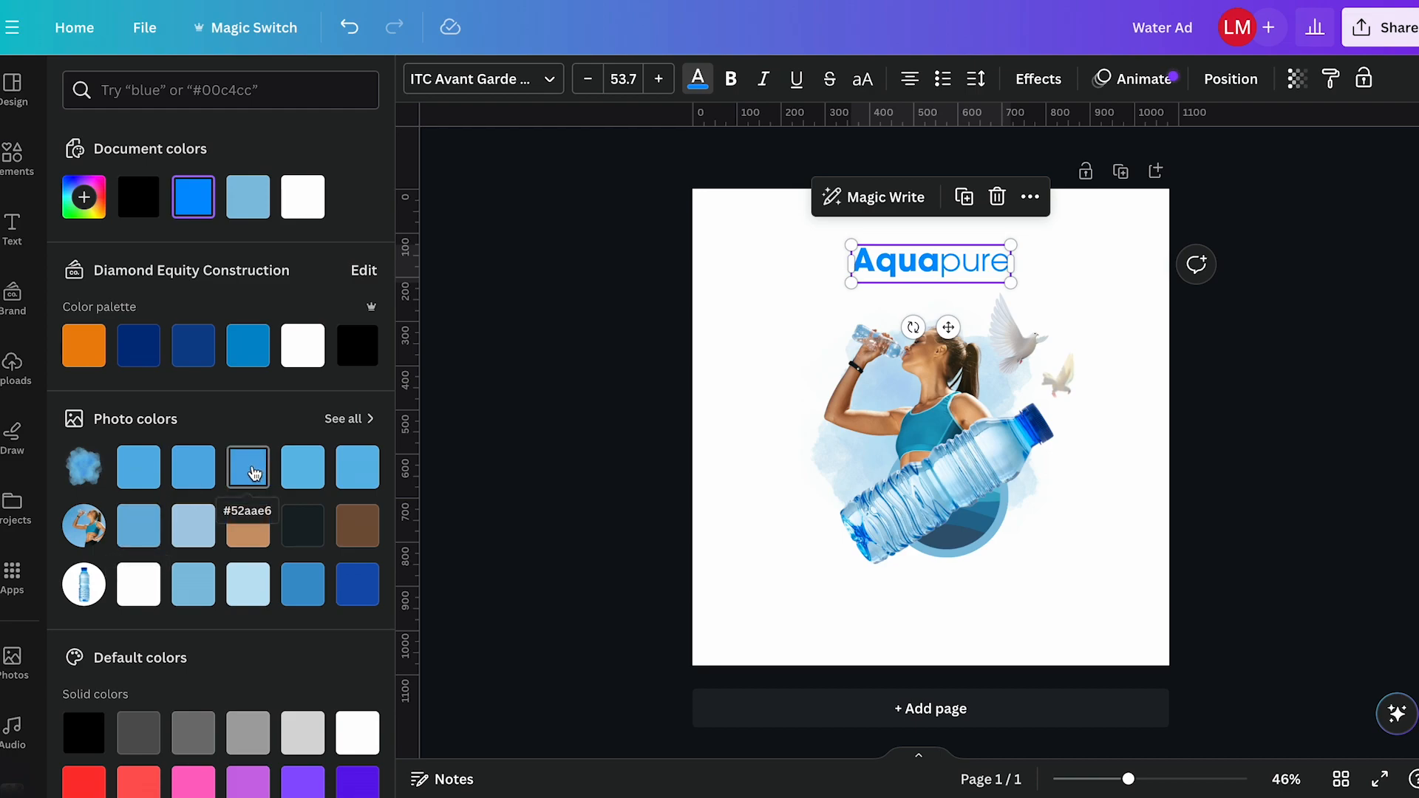
left_click(254, 473)
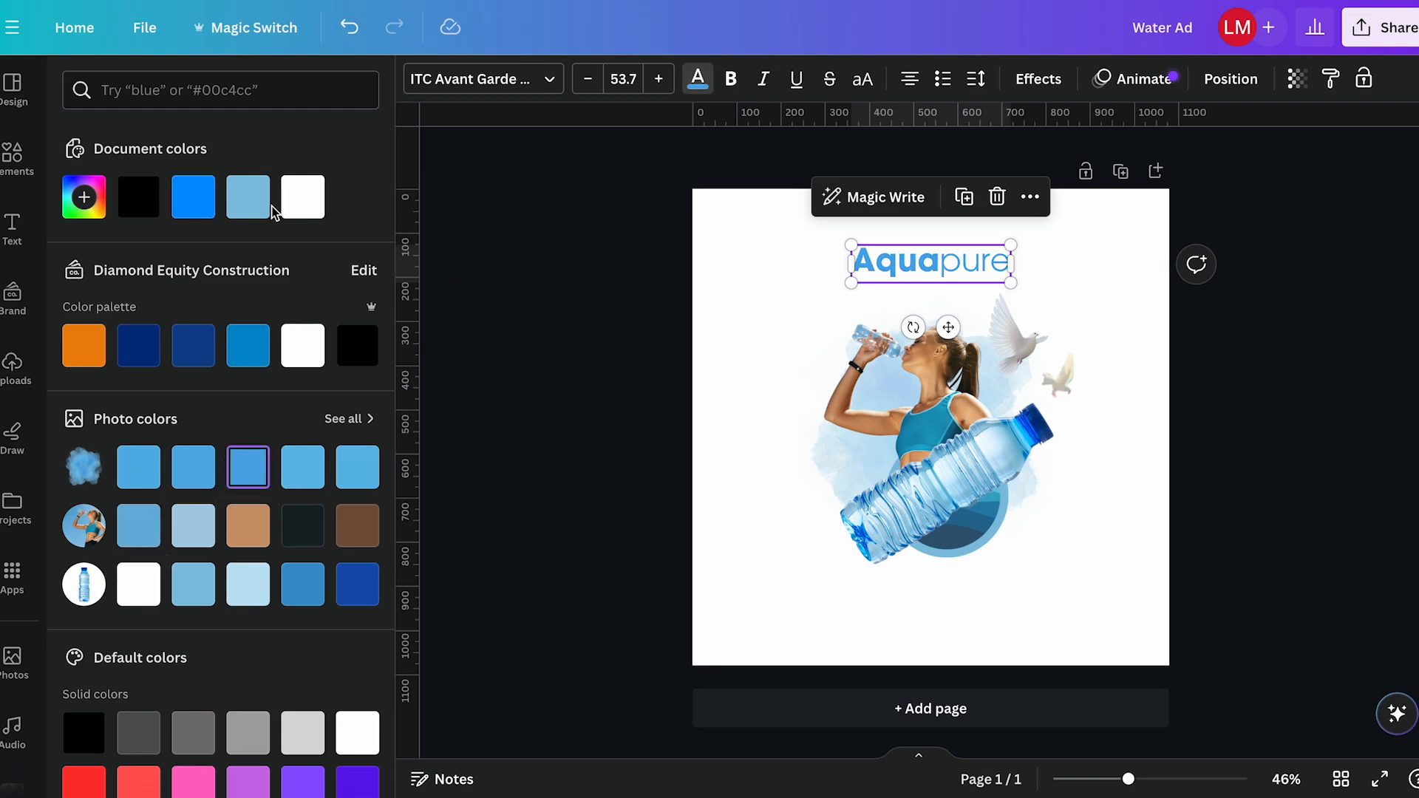
left_click(83, 197)
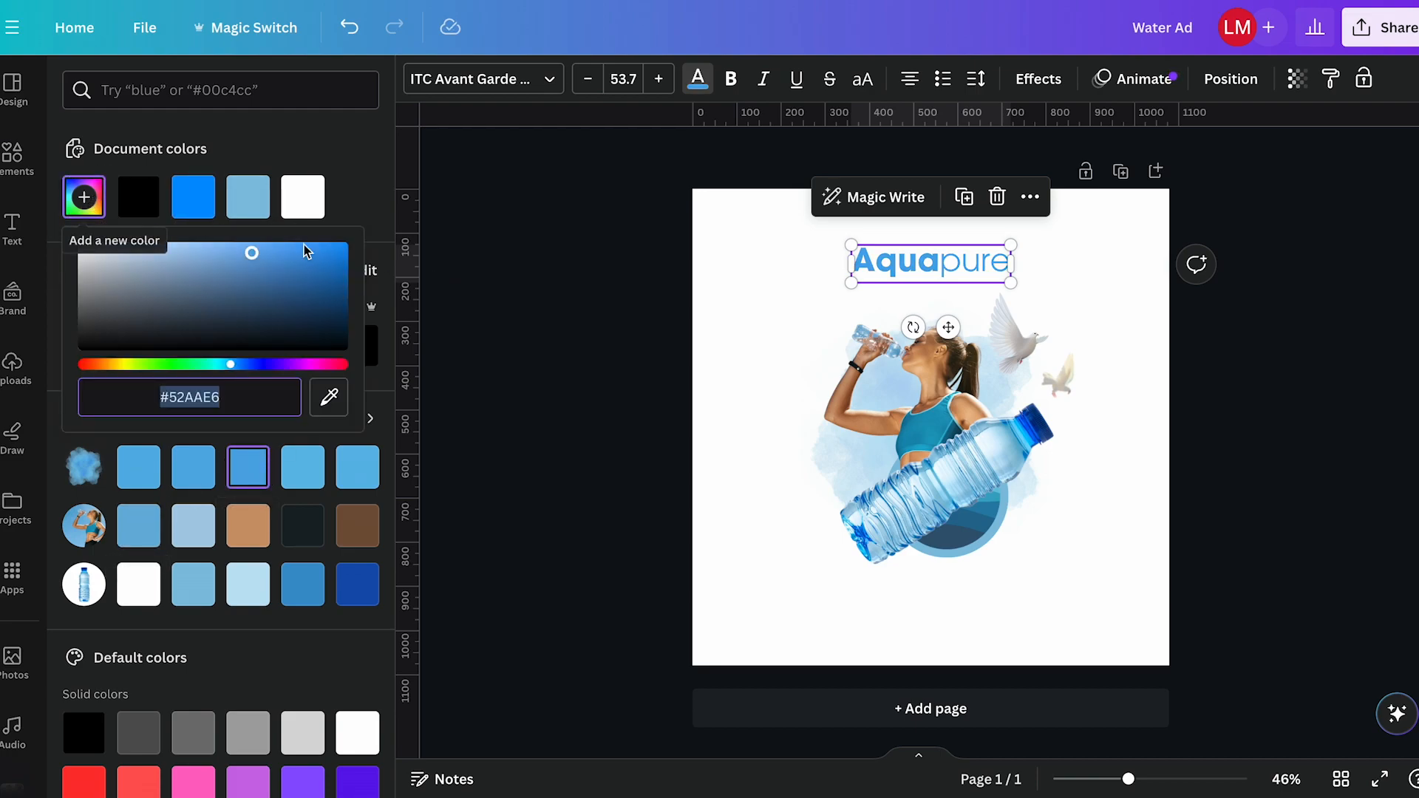
left_click(249, 251)
left_click_drag(249, 252, 340, 219)
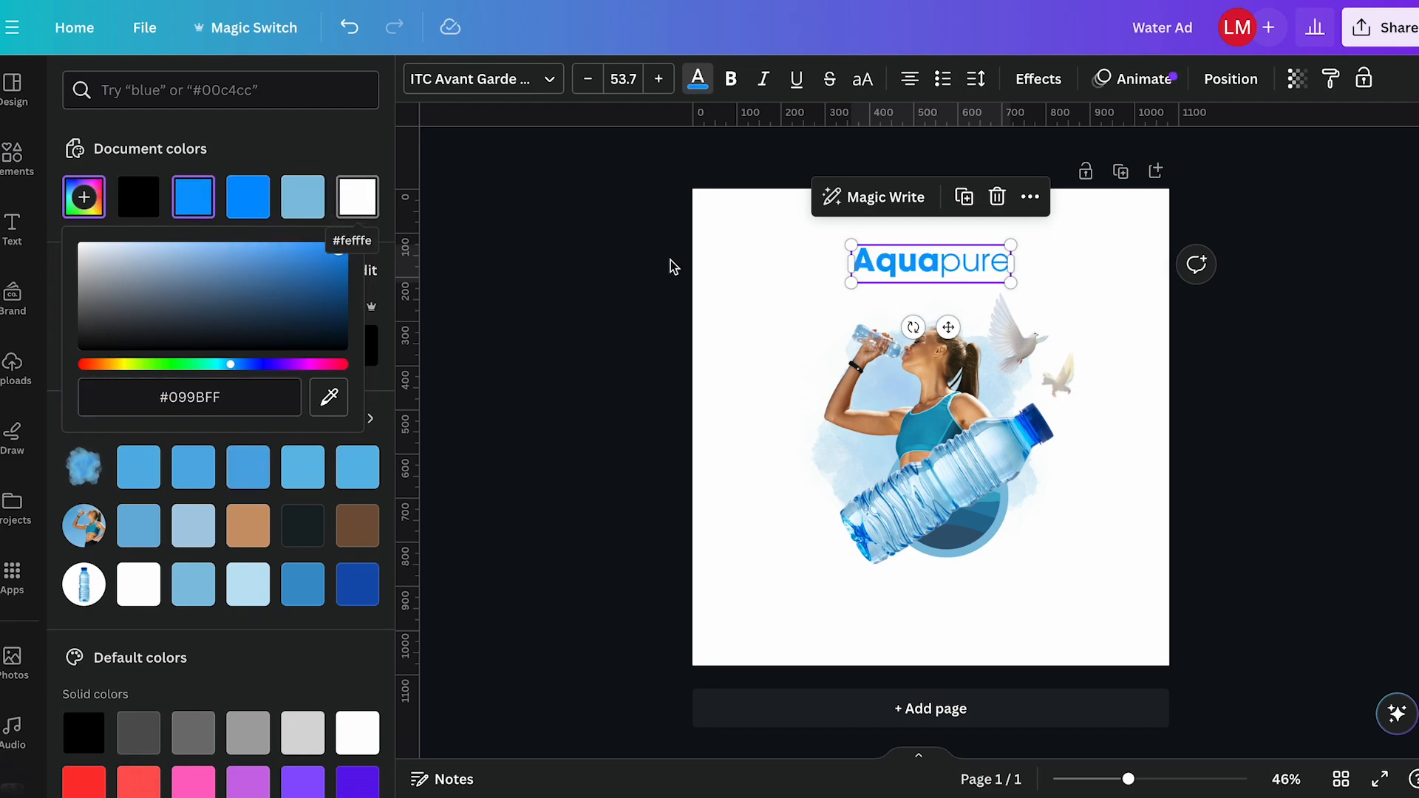
left_click(1042, 231)
Step: Increase the Aquapure heading's font size to 59.7
left_click(954, 274)
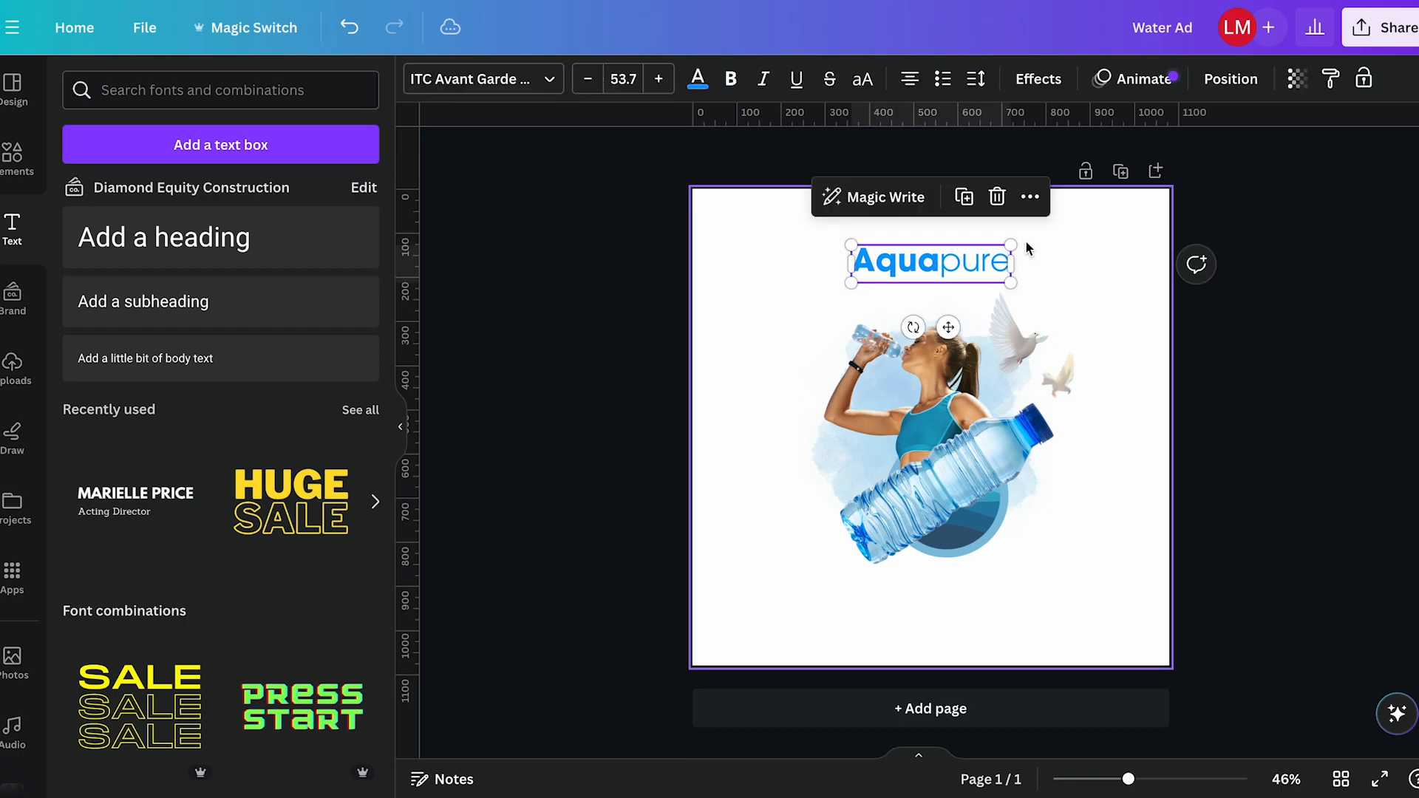
left_click(658, 79)
left_click(658, 79)
left_click(658, 79)
left_click(658, 80)
left_click(658, 79)
left_click(658, 79)
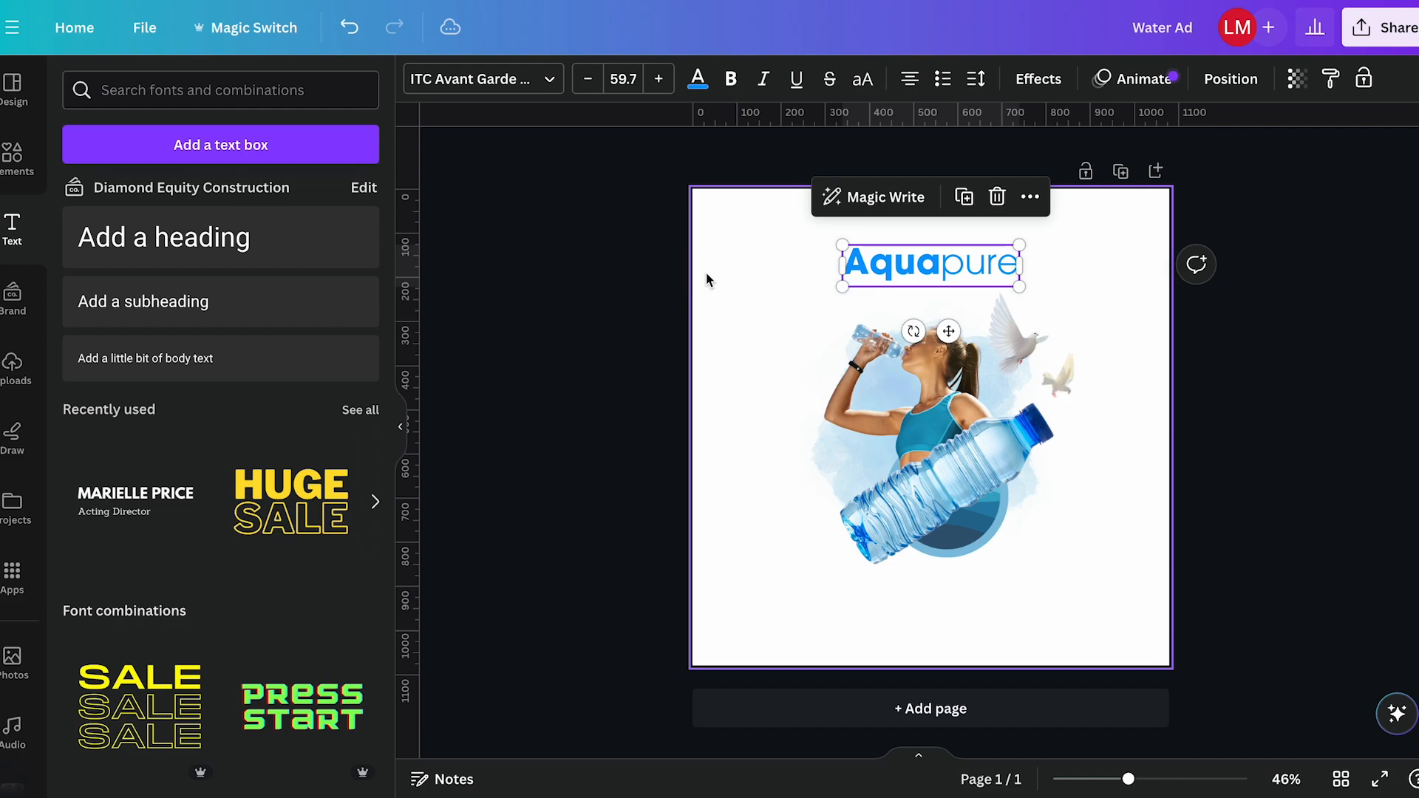
Step: Select all the artwork below the heading and scale it down slightly to leave more room under the title
left_click(745, 331)
left_click_drag(745, 331, 1175, 569)
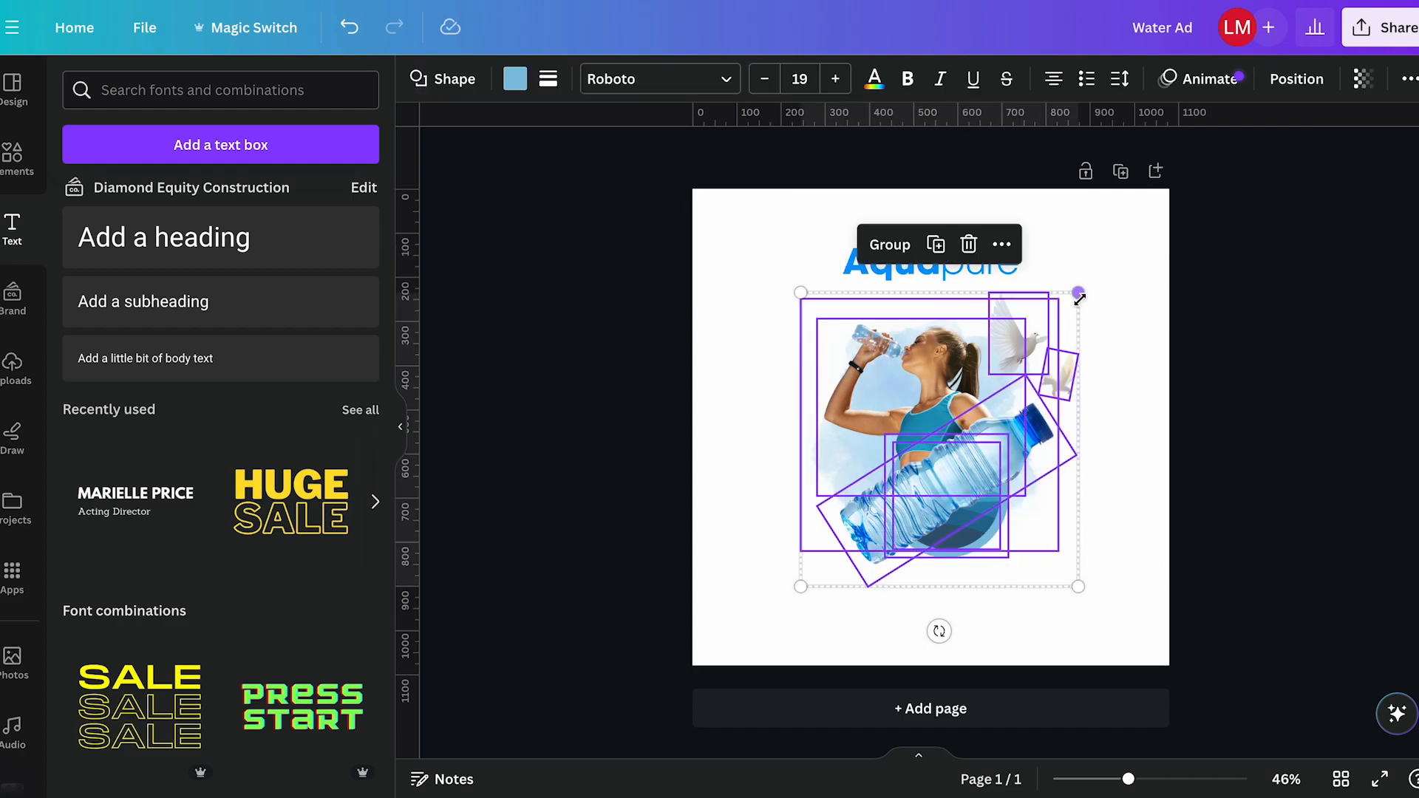
left_click_drag(1079, 296, 1063, 309)
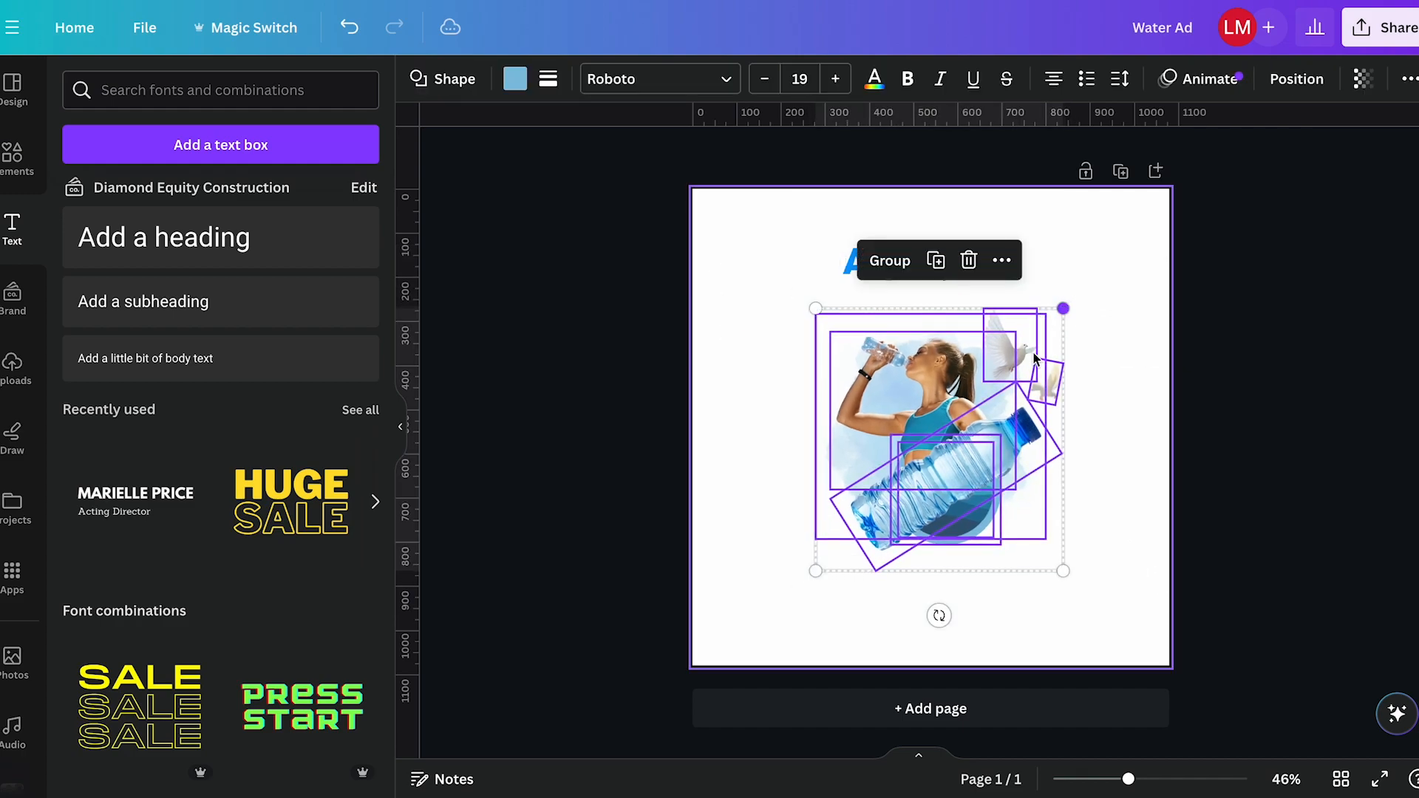
left_click(1139, 247)
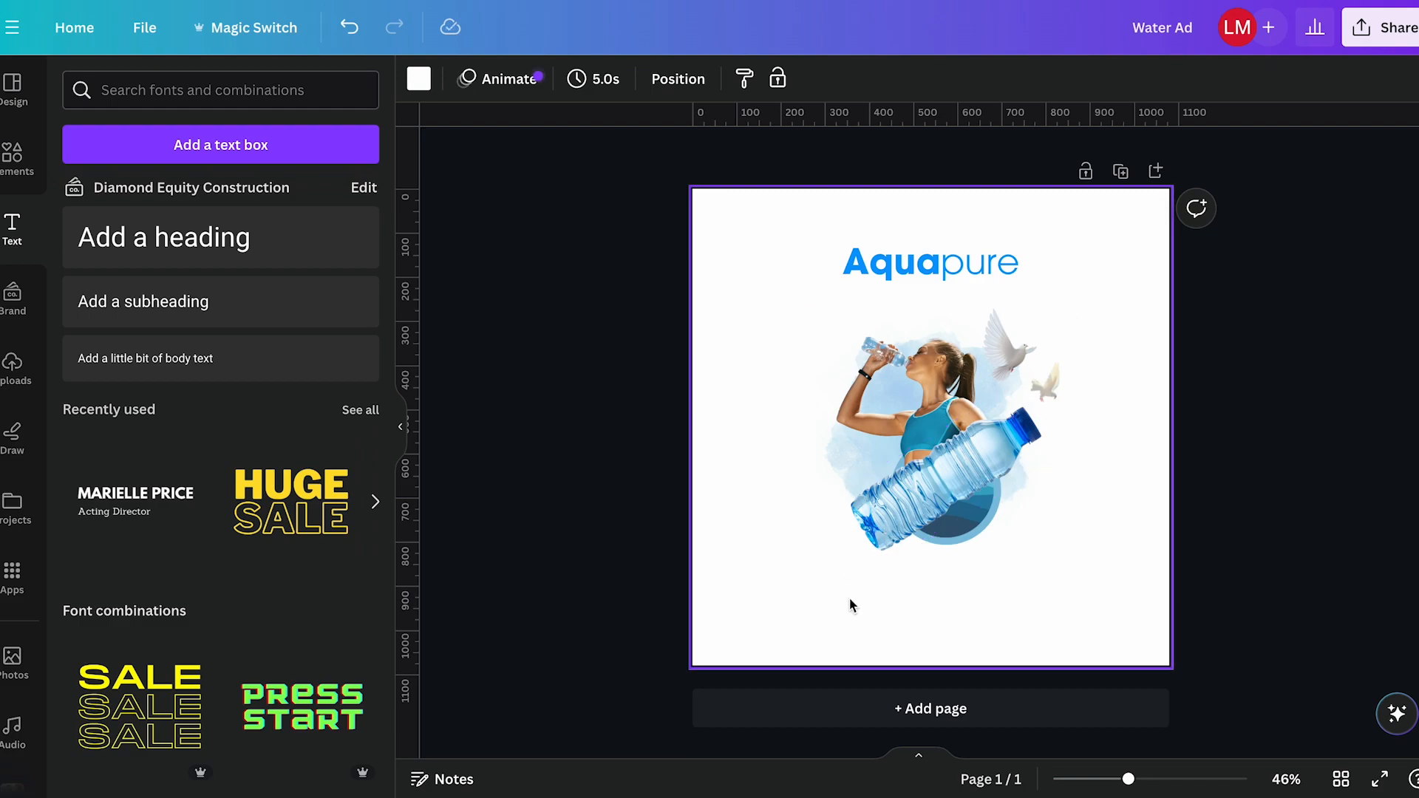
Step: Add body text below the artwork and fill it with the AquaPure Springs description copied from the GOLDEN tomato sauce design
left_click(190, 358)
left_click_drag(948, 476, 907, 629)
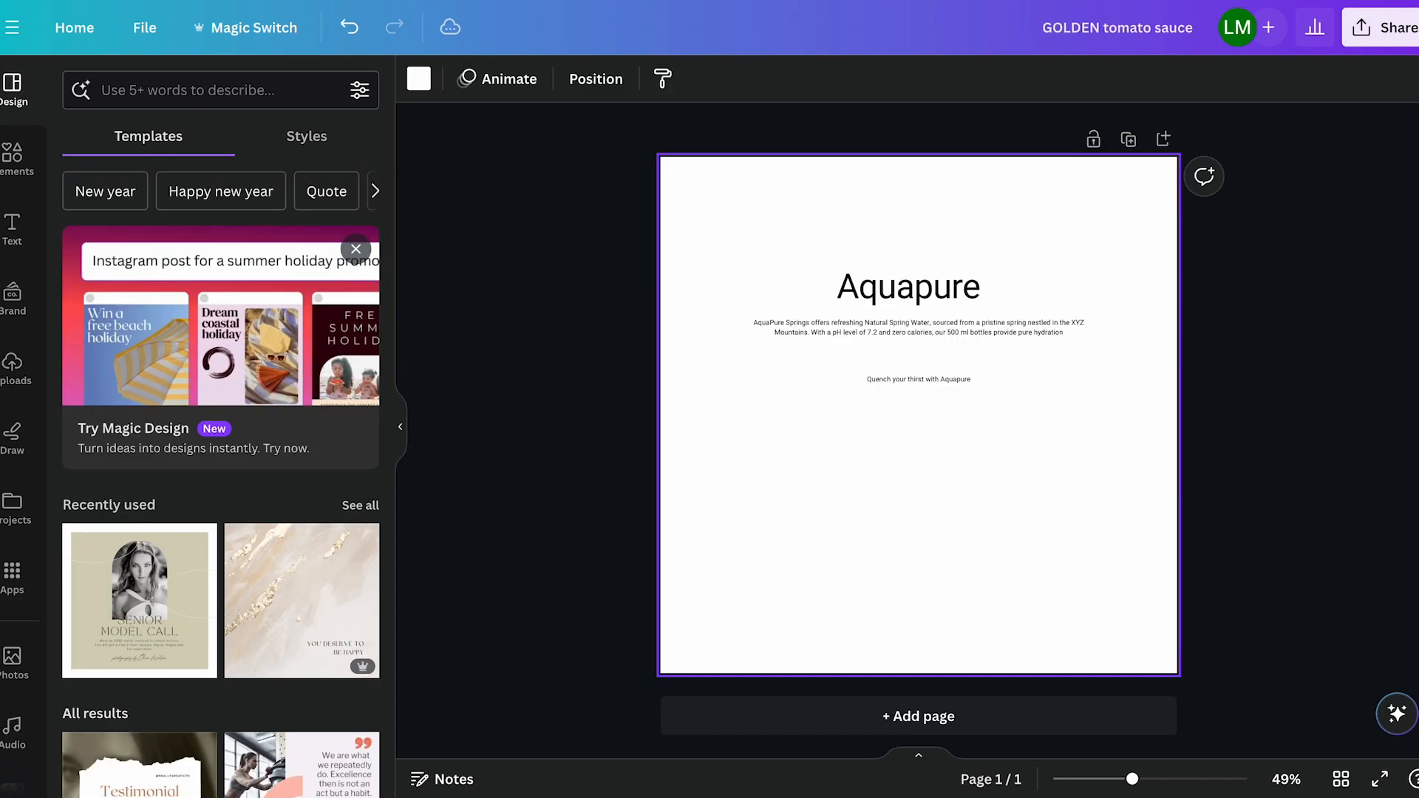
double_click(870, 327)
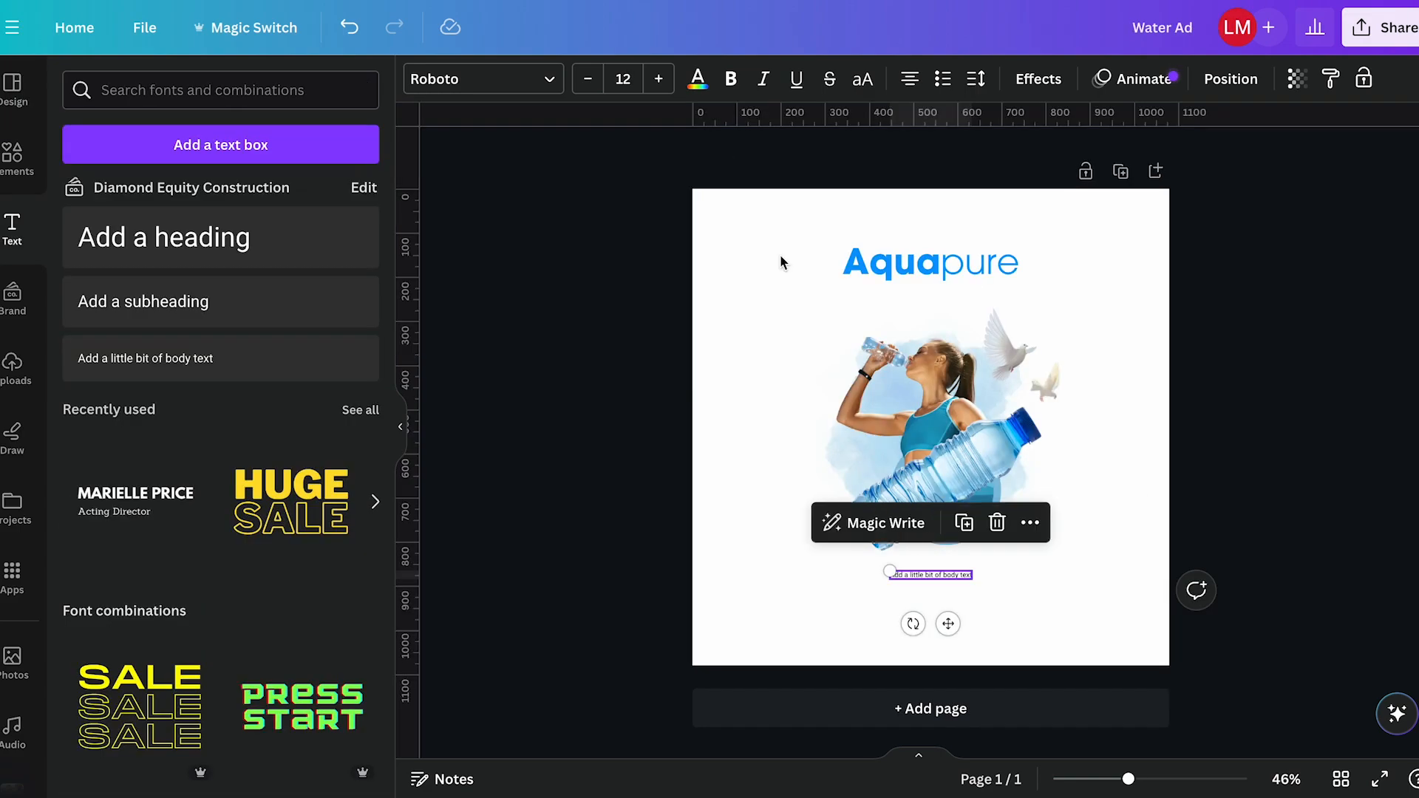
type("AquaPure Springs offers refreshing Natural Spring Water, sourced from a pristine spring nestled in the XYZ Mountains. With a pH level of 7.2 and zero calories, our 500 ml bottles provide pure hydration")
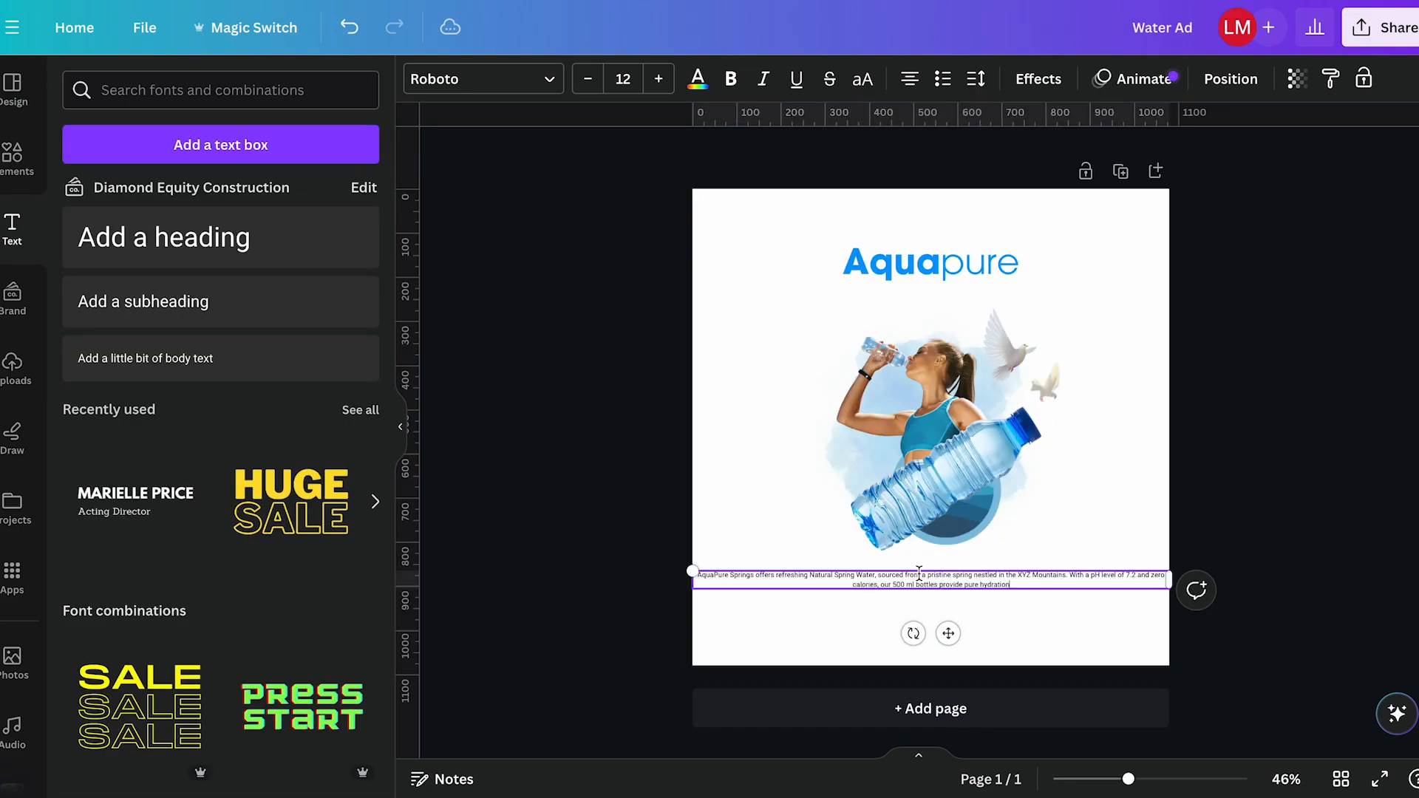
Step: Narrow the description text box so the paragraph wraps onto three lines centered beneath the bottle
left_click_drag(1174, 581, 1084, 580)
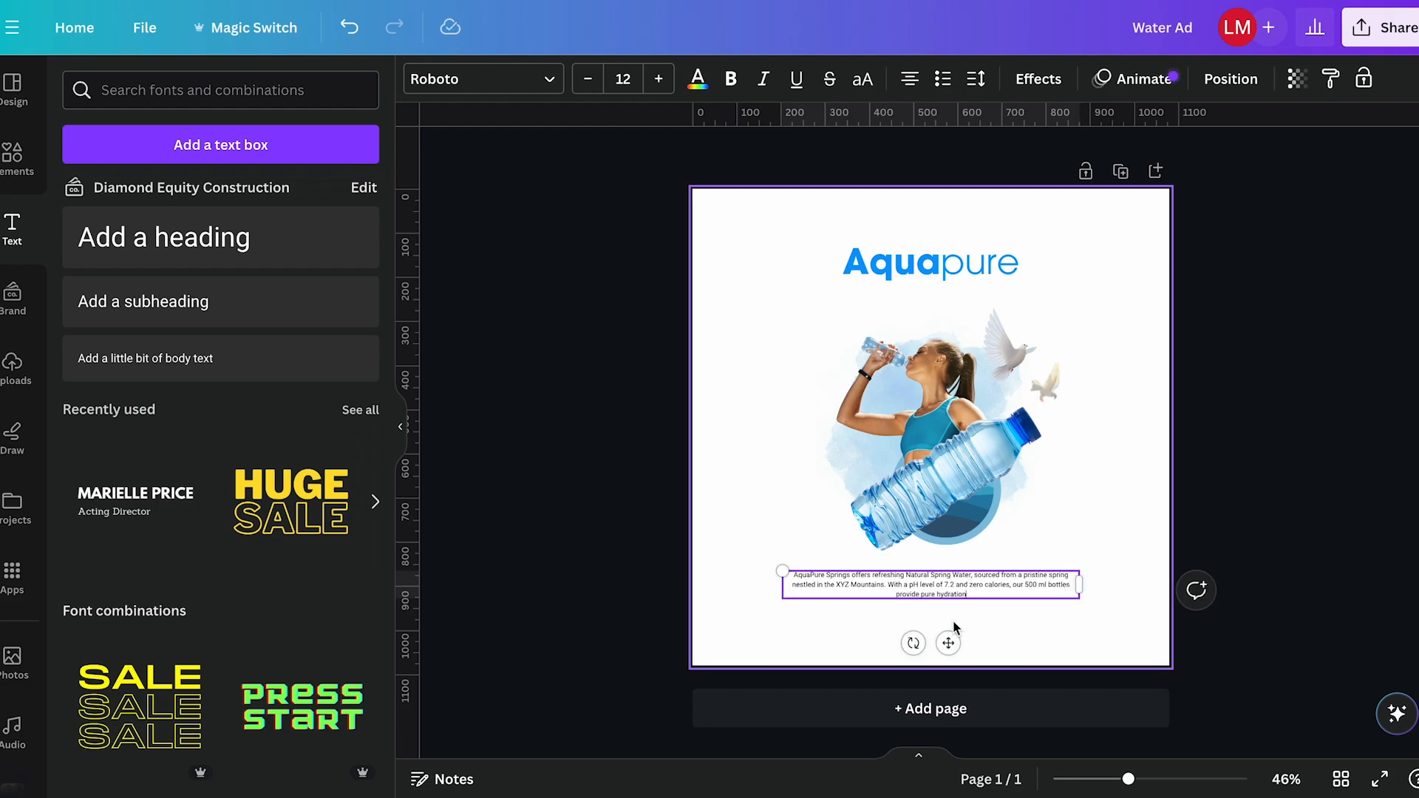
left_click_drag(946, 639, 947, 638)
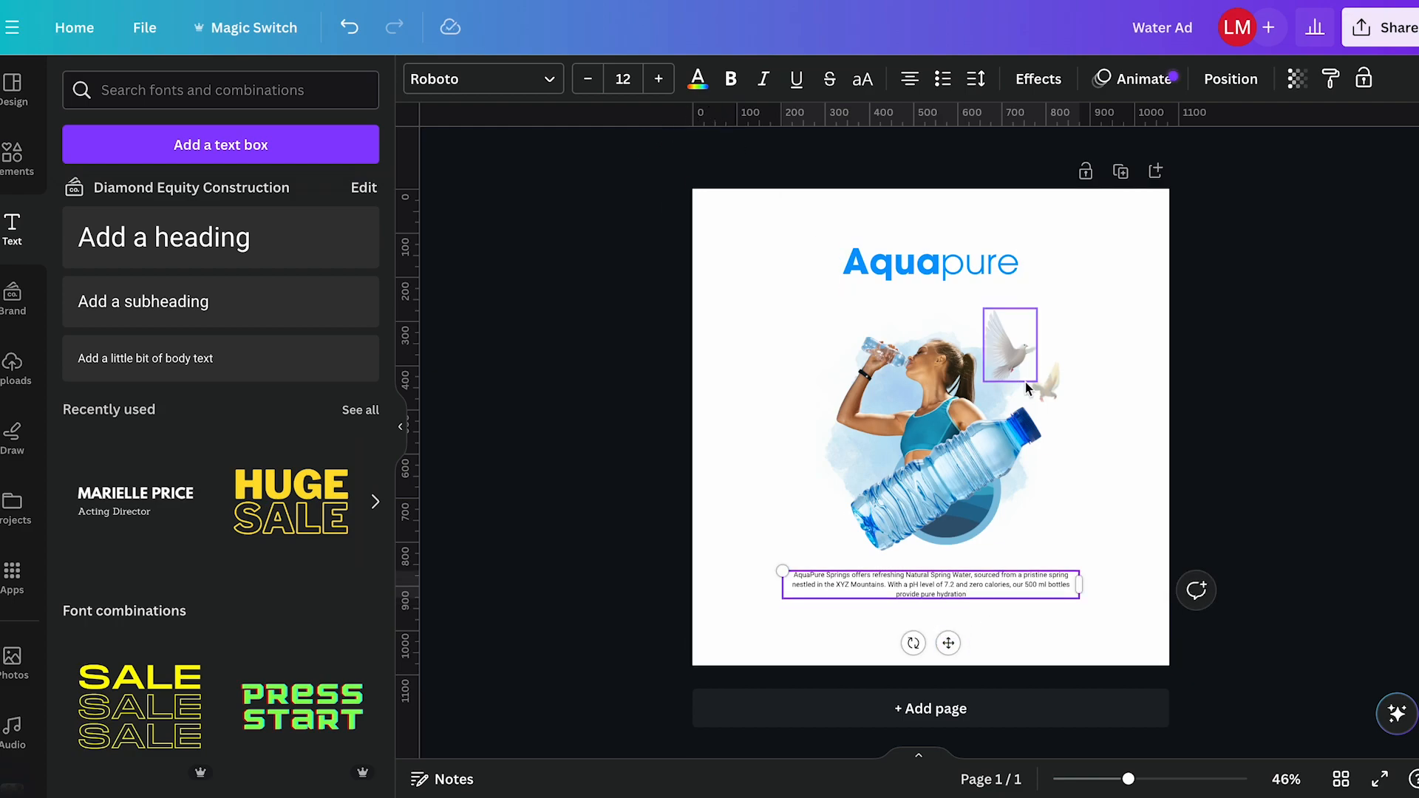
left_click(1106, 420)
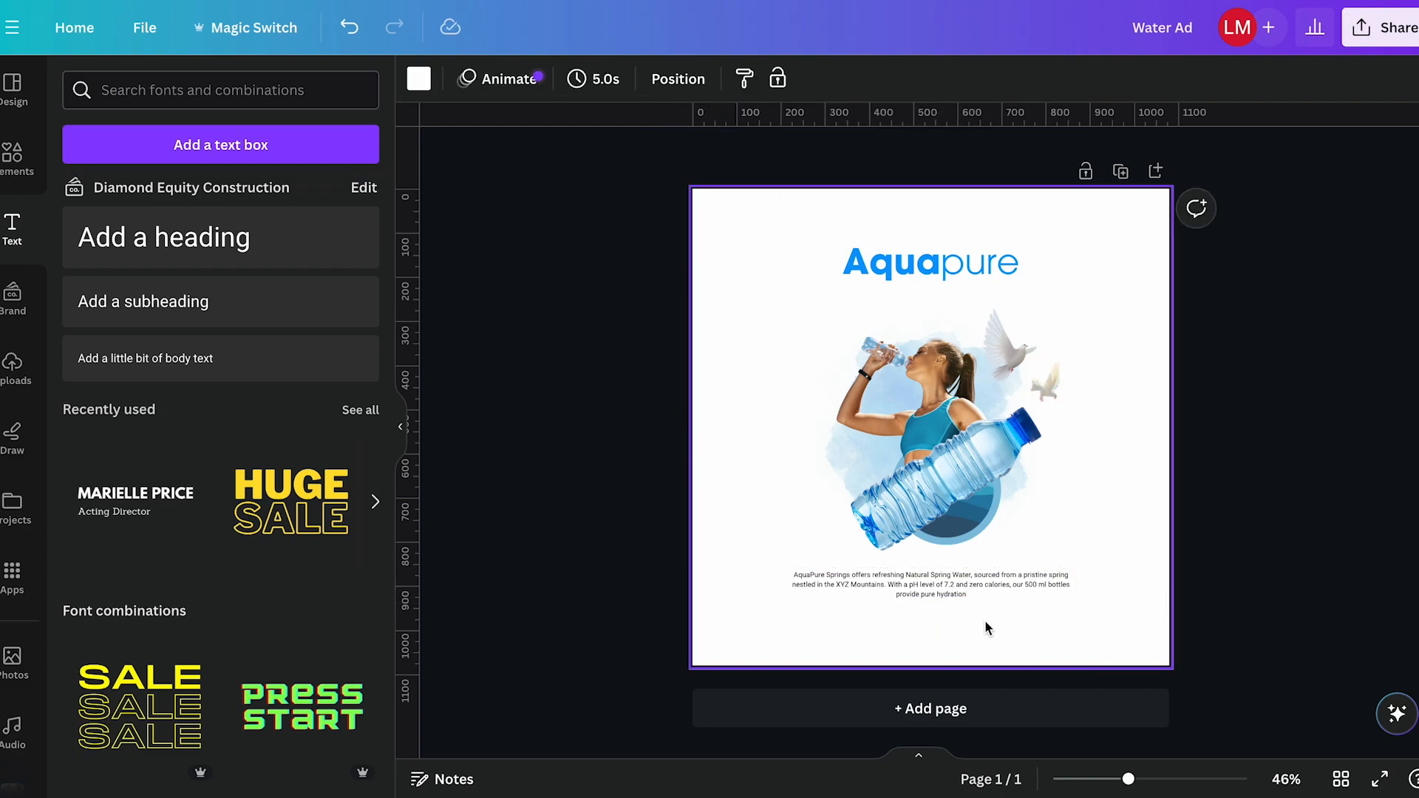
Step: Clear the doves search from the elements library and add a circle shape to the page
left_click(12, 164)
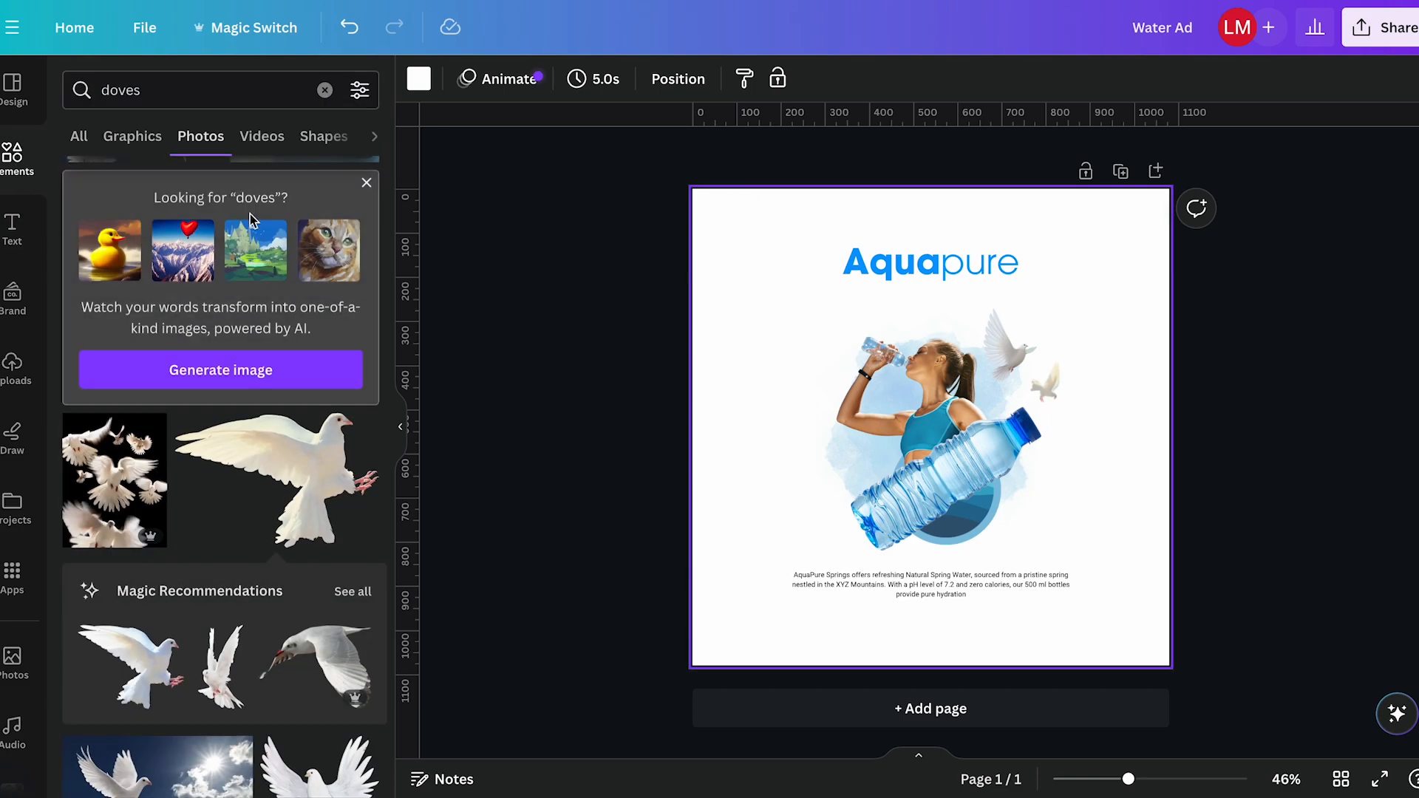
left_click(107, 96)
key("Return")
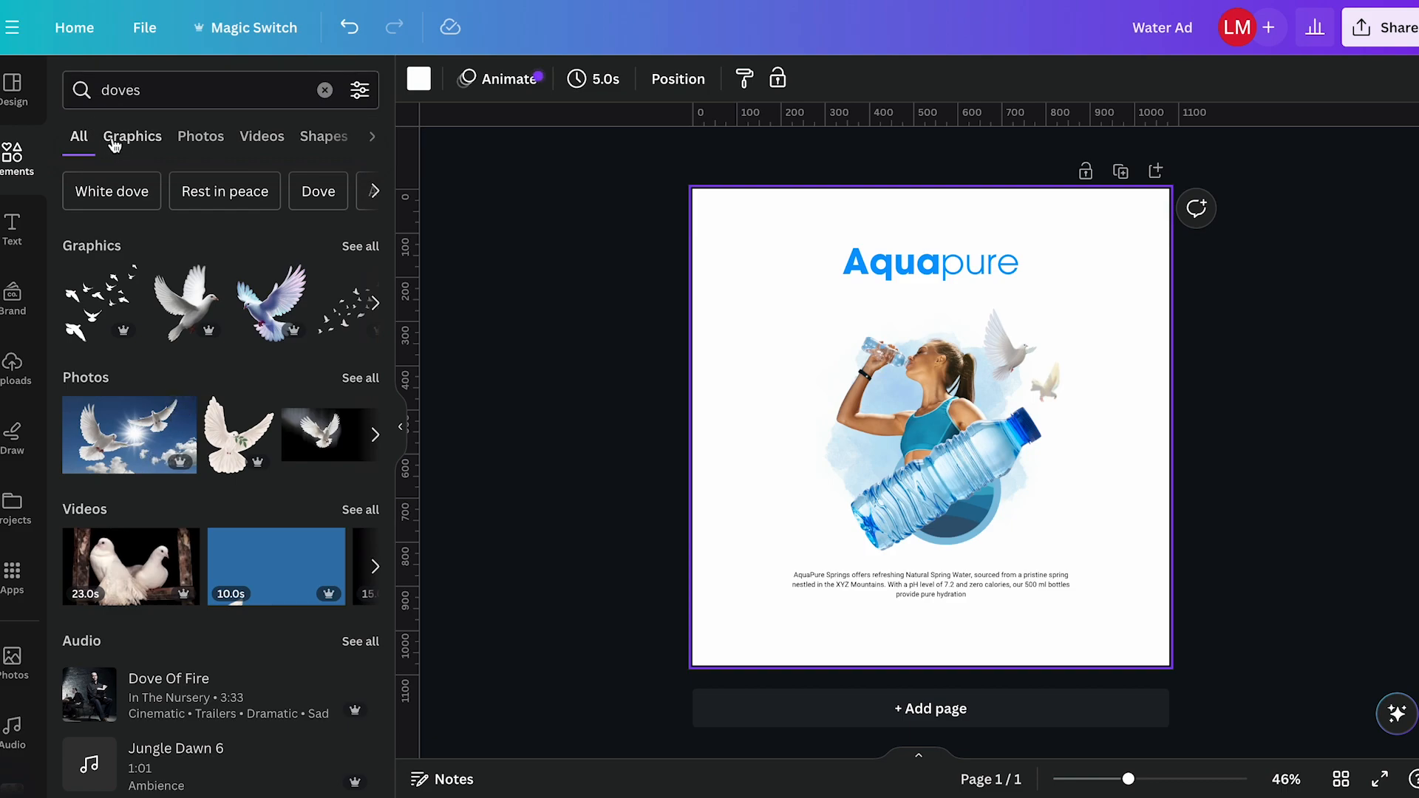
left_click(324, 90)
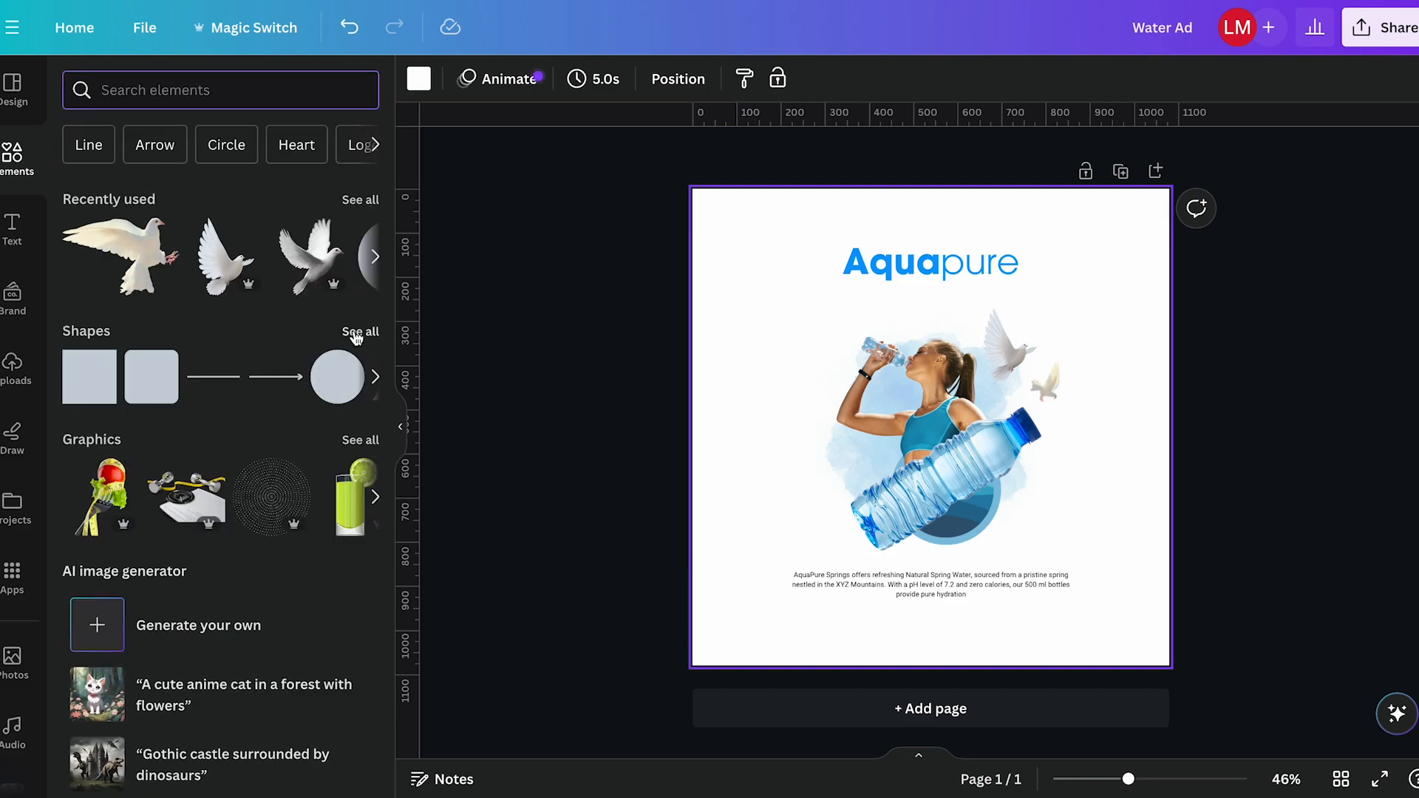
left_click(322, 385)
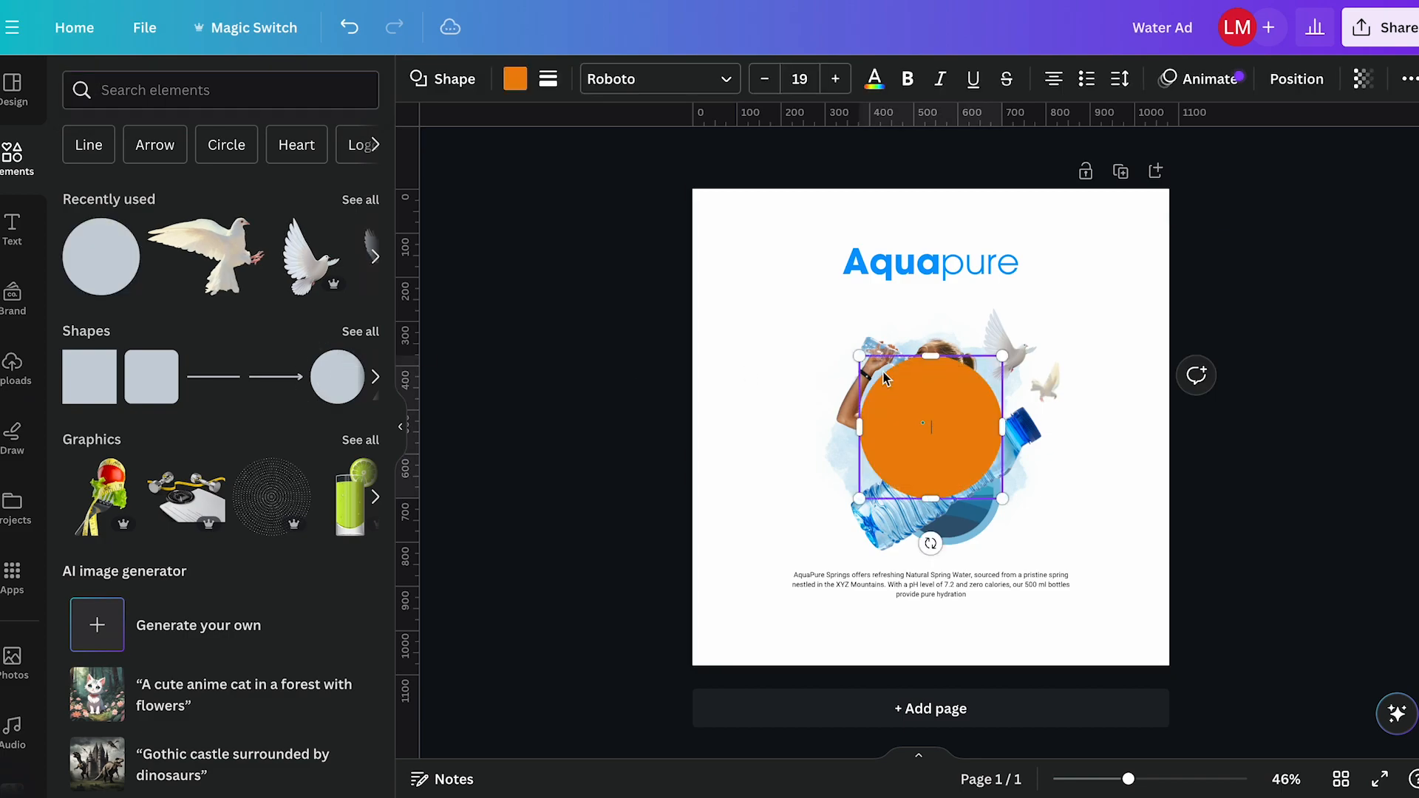
Step: Give the circle a solid border and set its fill to no color
left_click(514, 79)
left_click(248, 522)
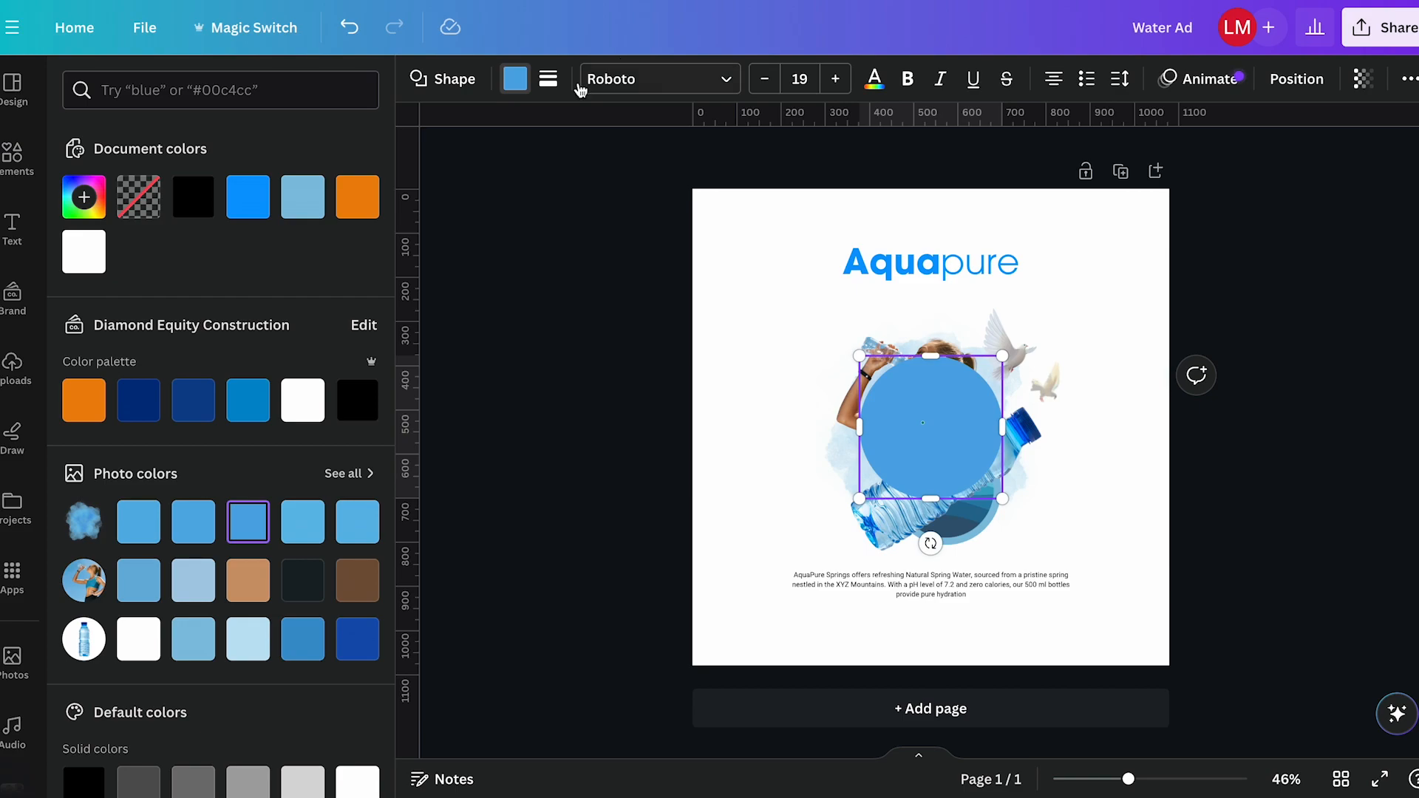
left_click(547, 79)
left_click(649, 145)
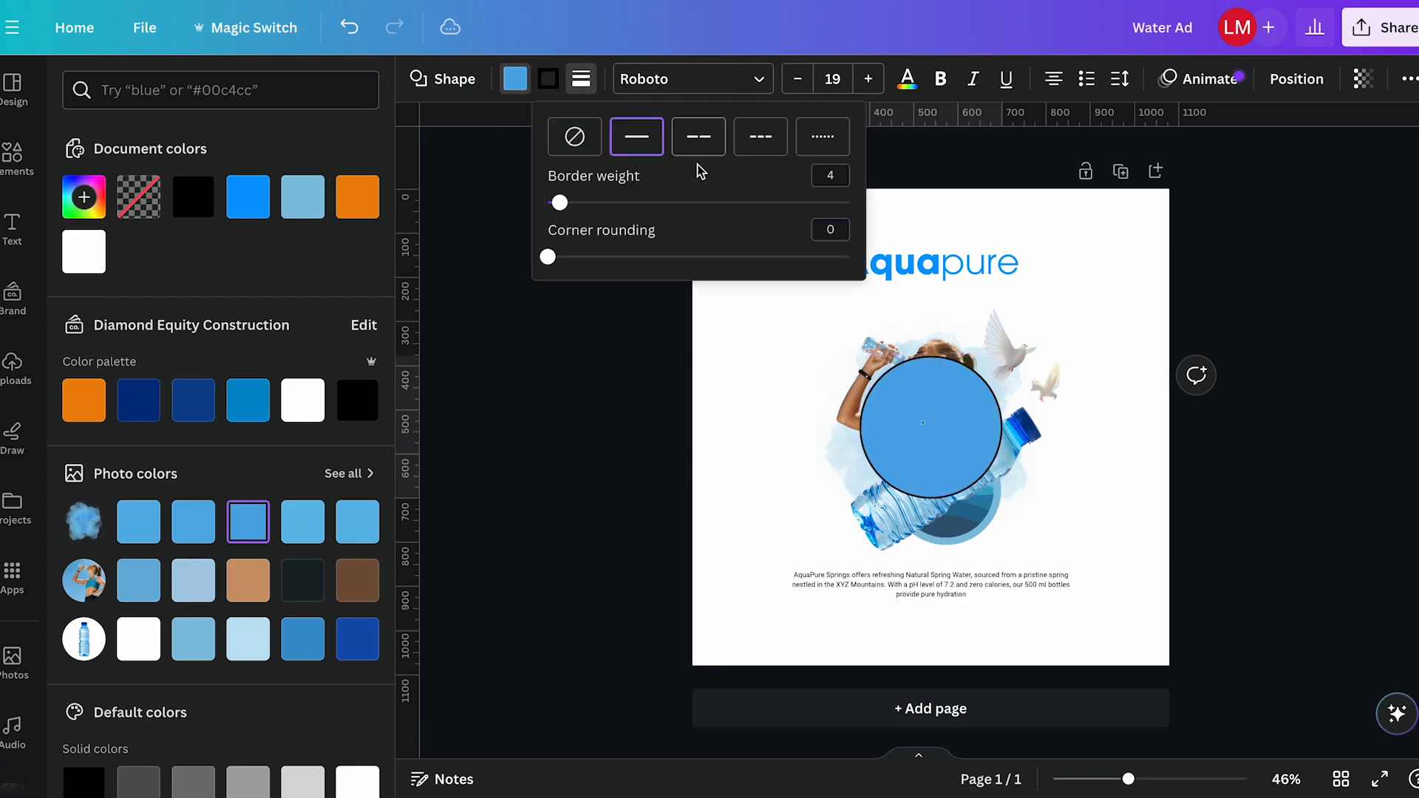
left_click(510, 87)
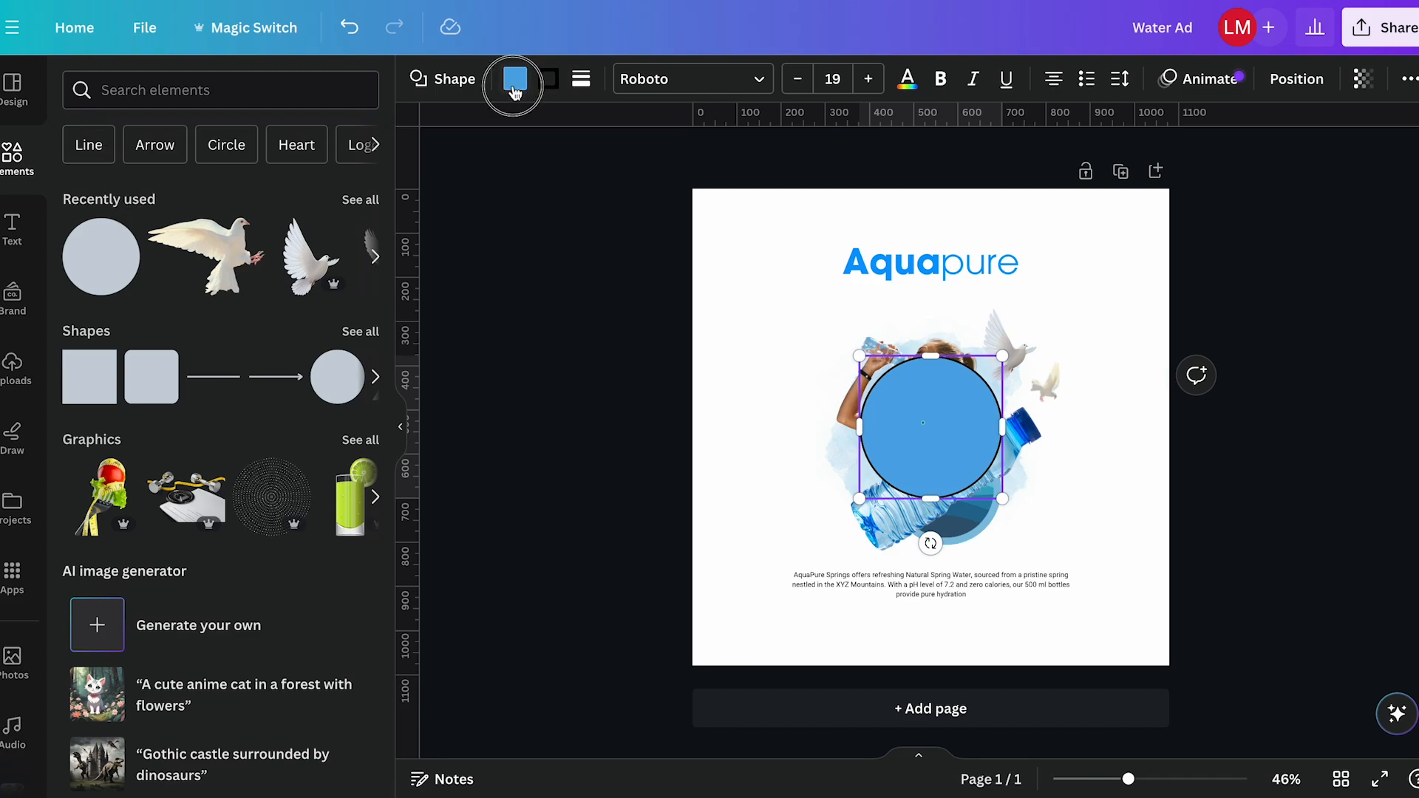
left_click(515, 90)
left_click(138, 197)
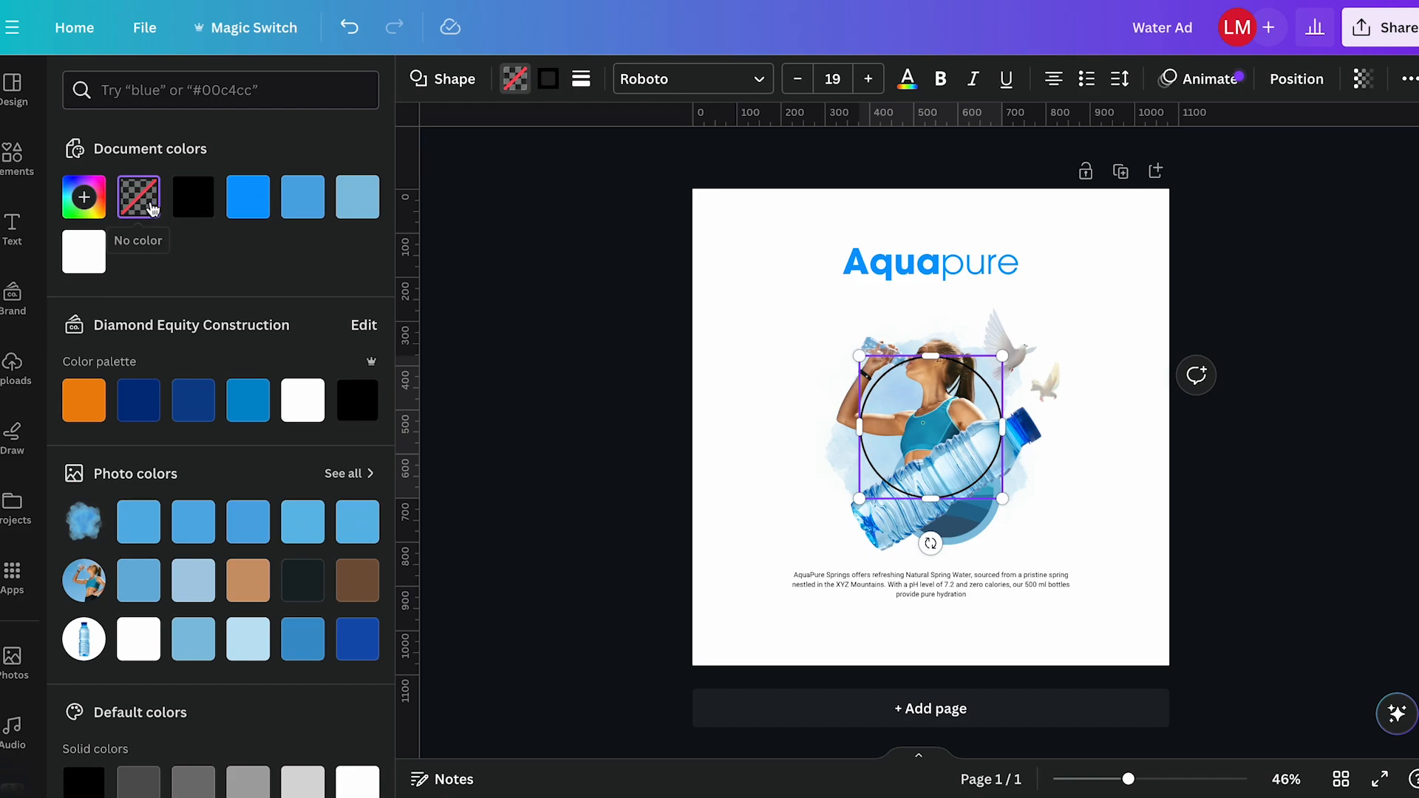
Step: Color the circle's border with the backdrop's third photo blue and make it short-dashed with a border weight of 5
left_click(548, 79)
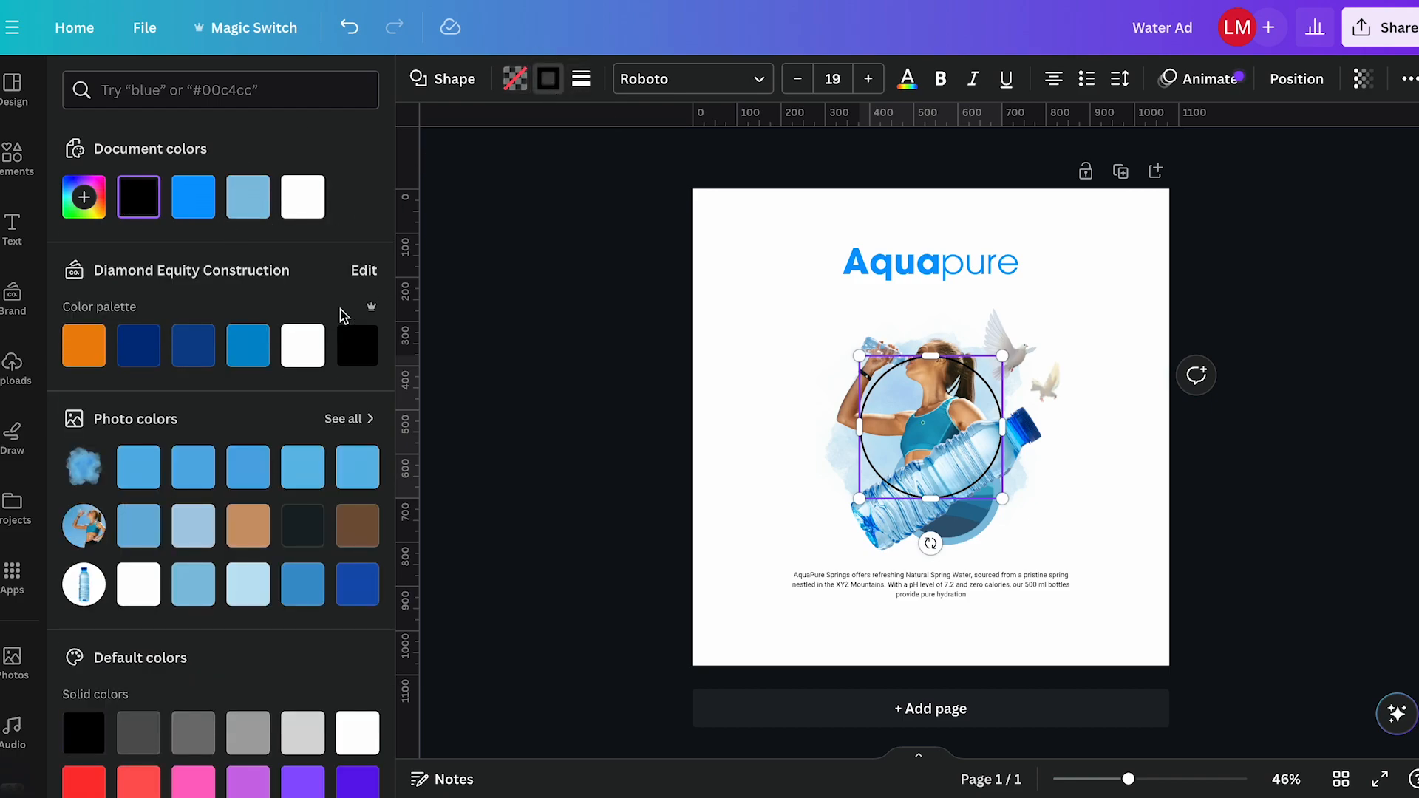
left_click(241, 474)
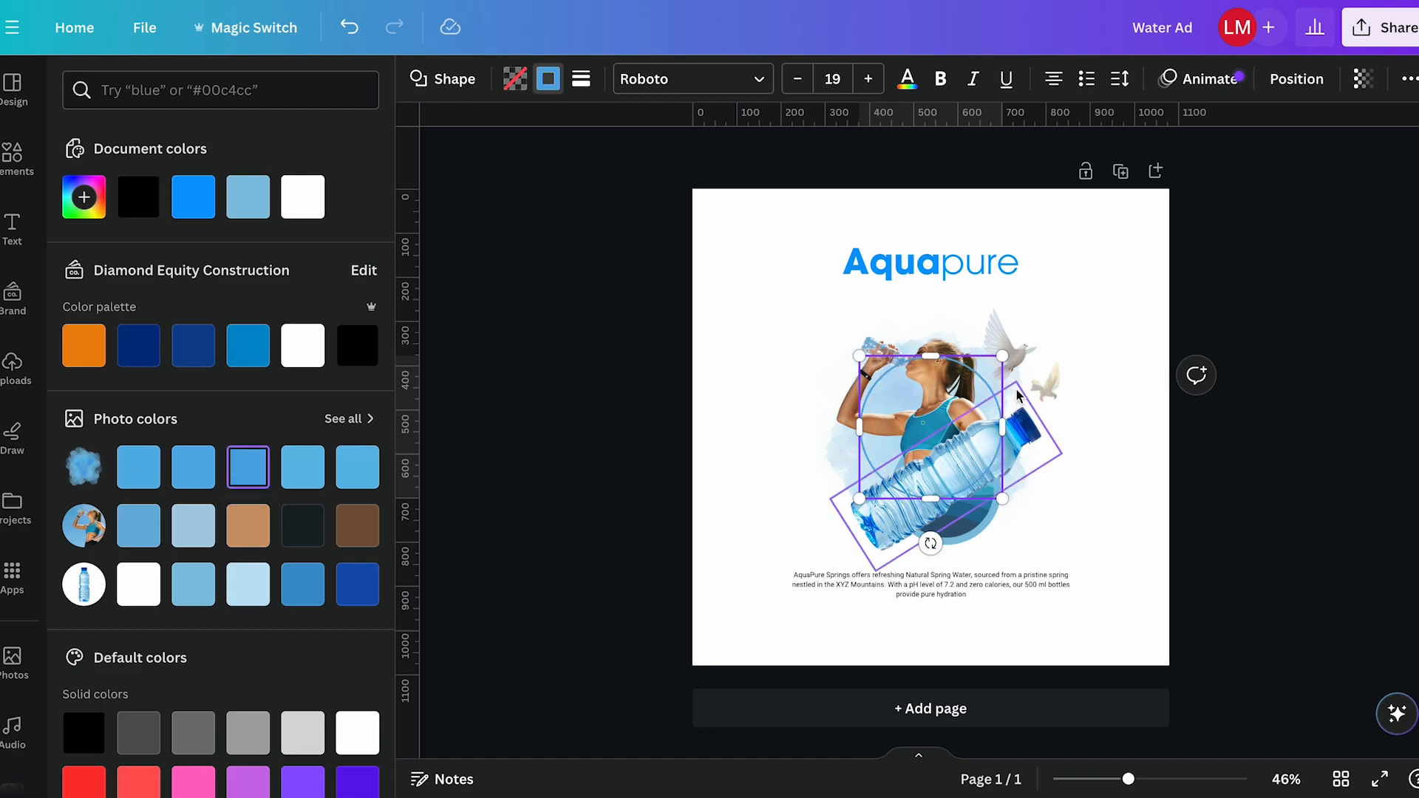
left_click(581, 79)
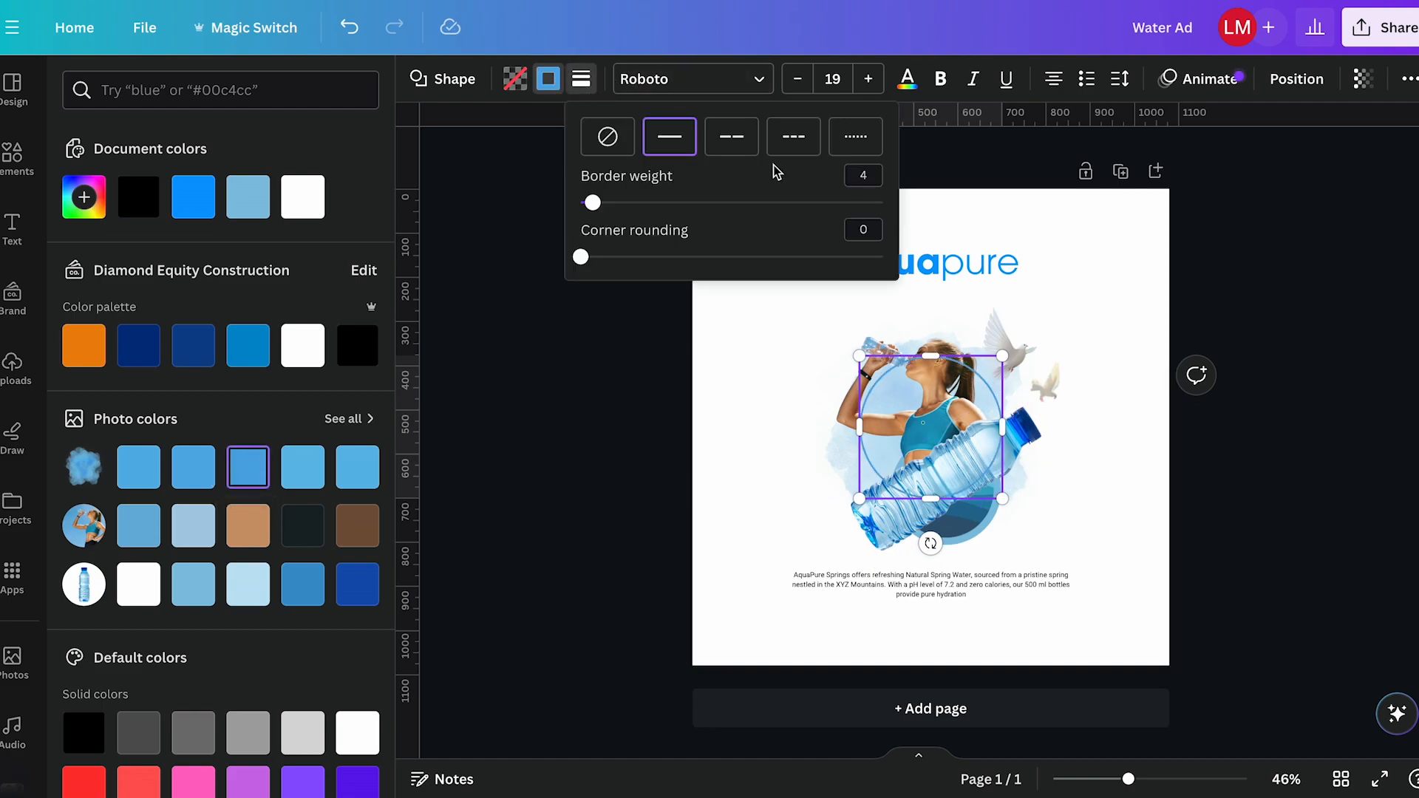
left_click(793, 136)
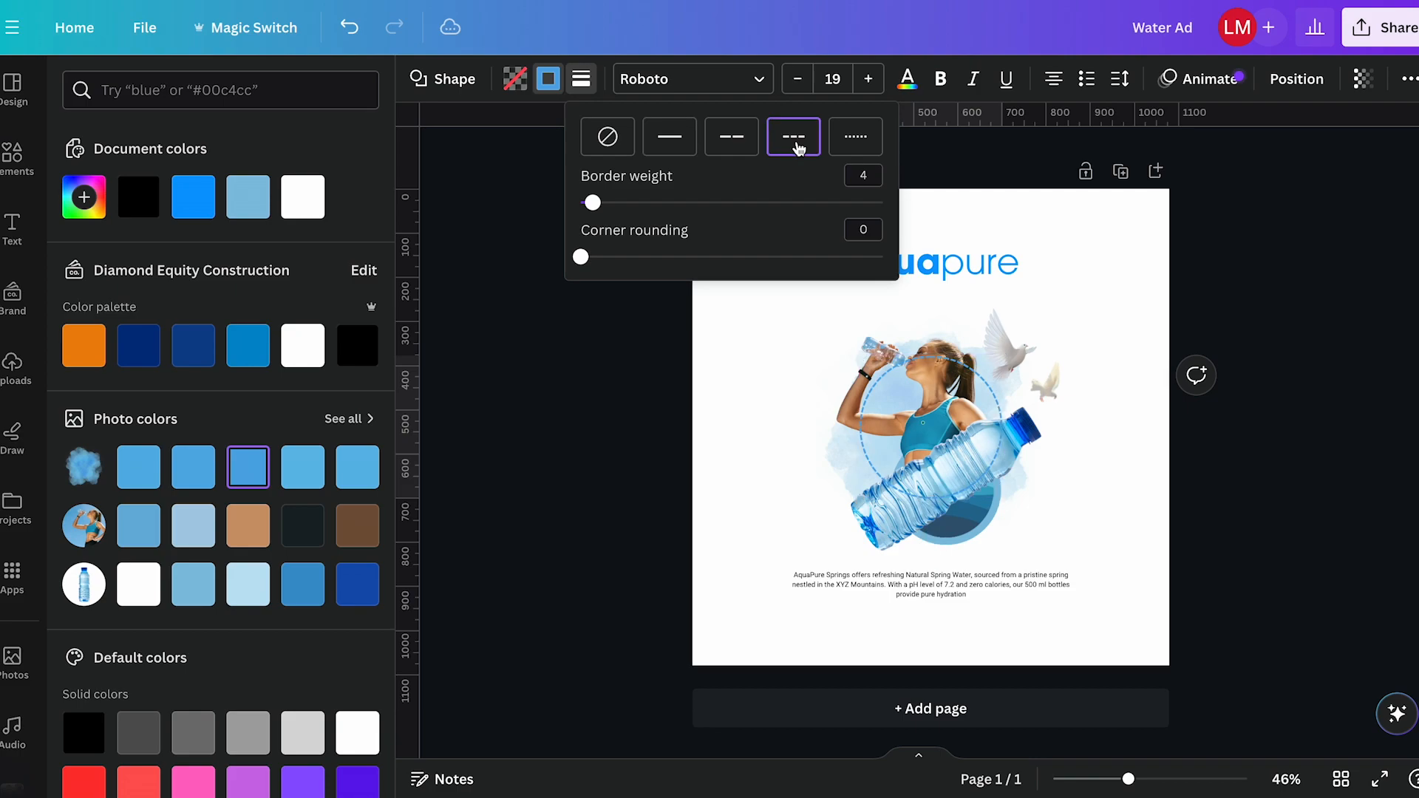
scroll(973, 464, "up", 5)
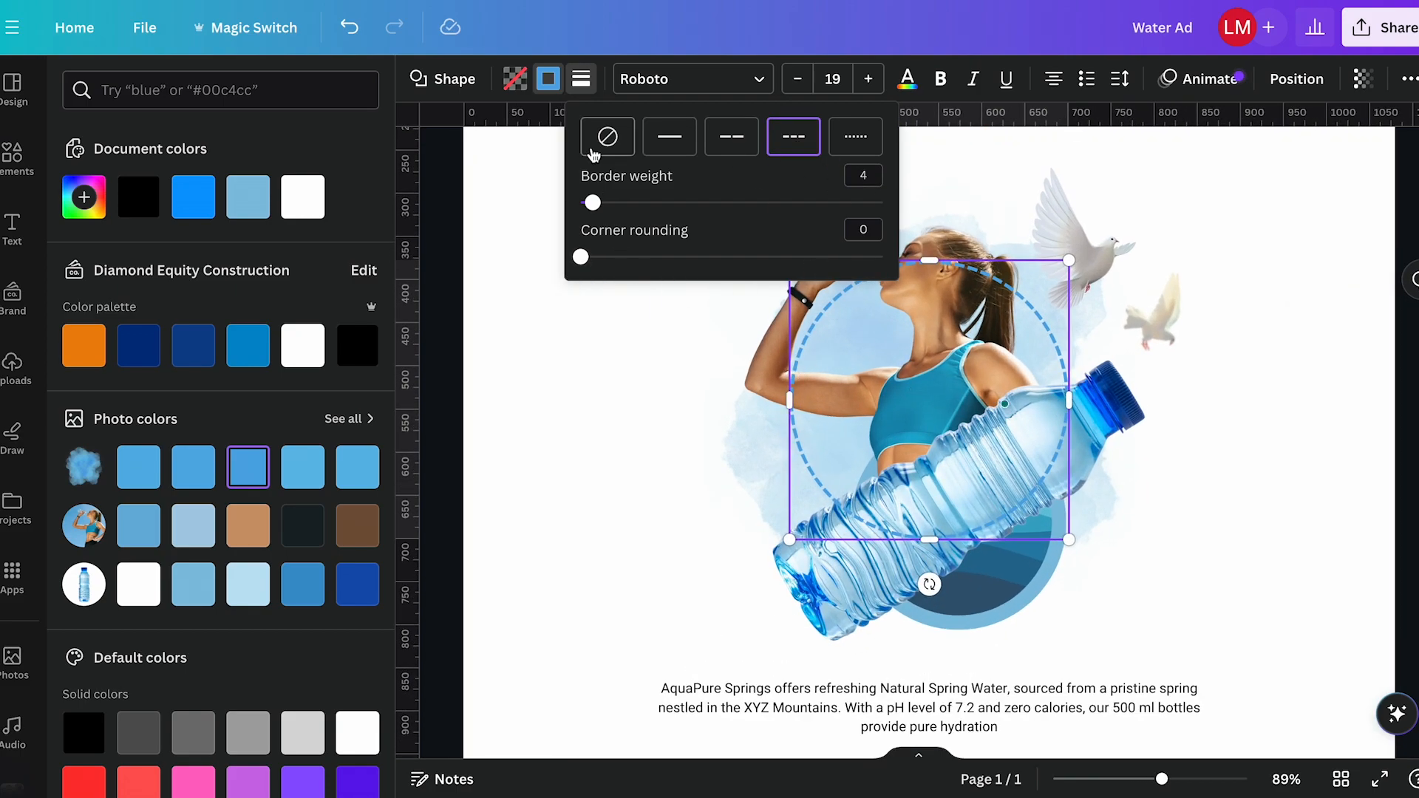
left_click_drag(581, 256, 436, 283)
mouse_move(598, 206)
left_mouse_down()
mouse_move(658, 220)
mouse_move(598, 224)
left_mouse_up()
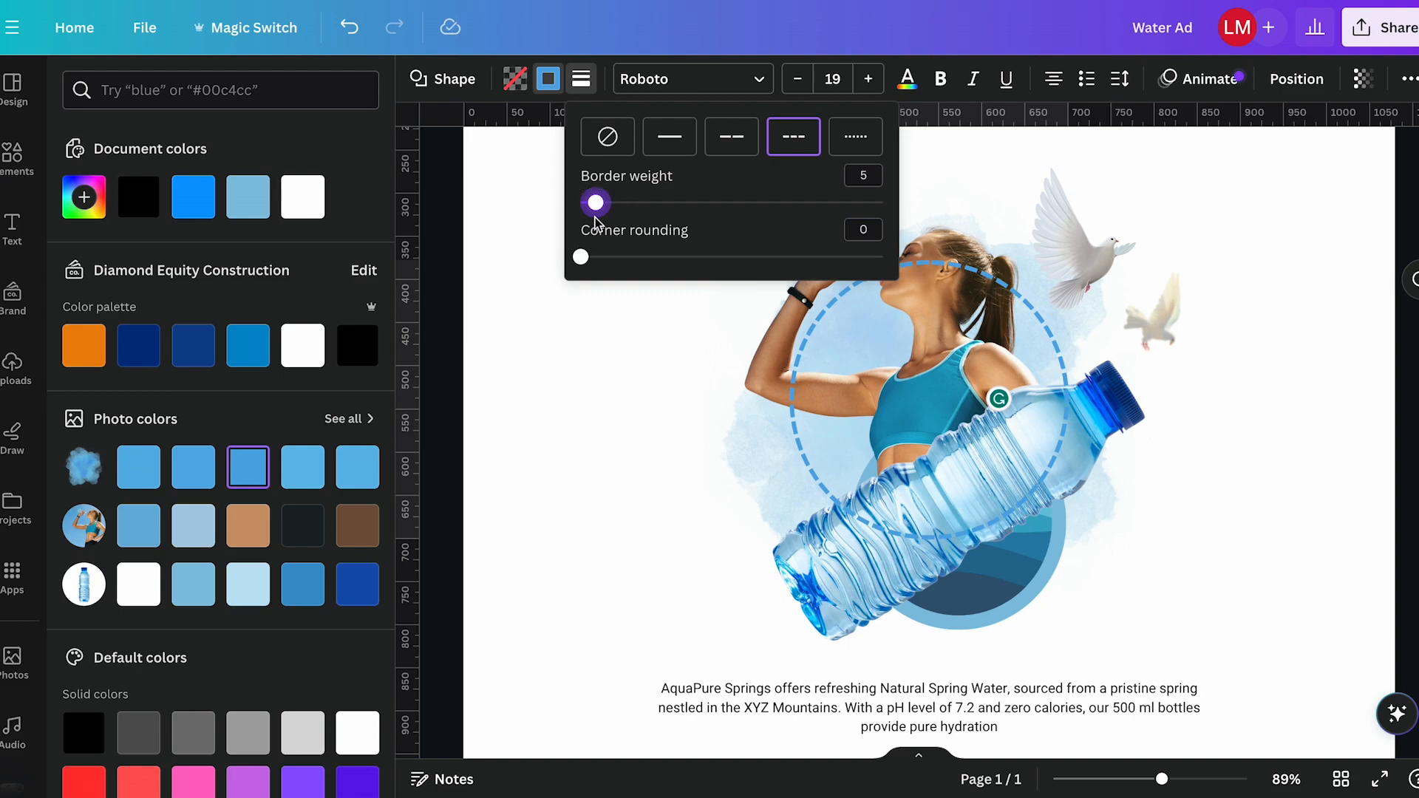
Step: Shrink the dashed circle to roughly a quarter of its size and place it beside the large bottle's cap
left_click(1063, 268)
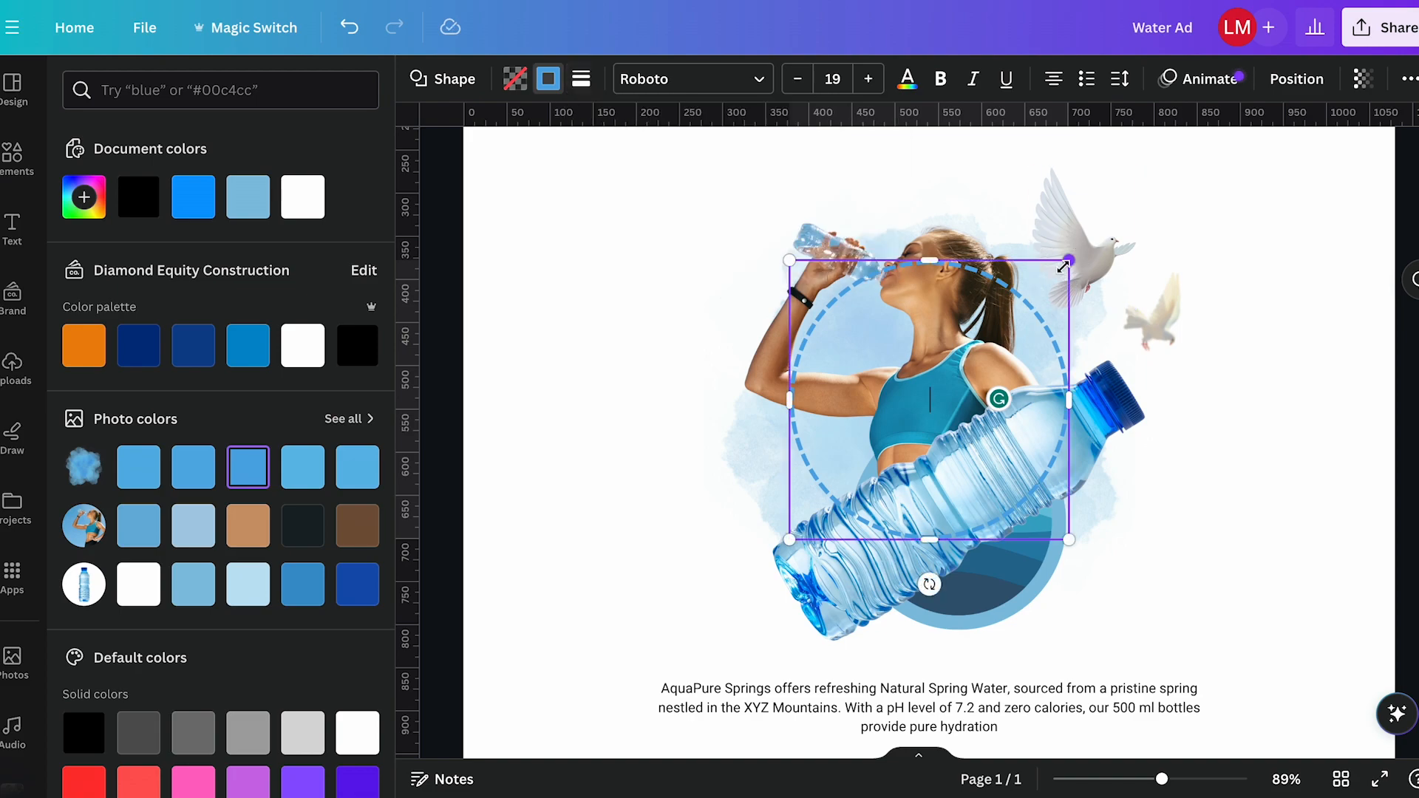
left_click_drag(1066, 264, 865, 464)
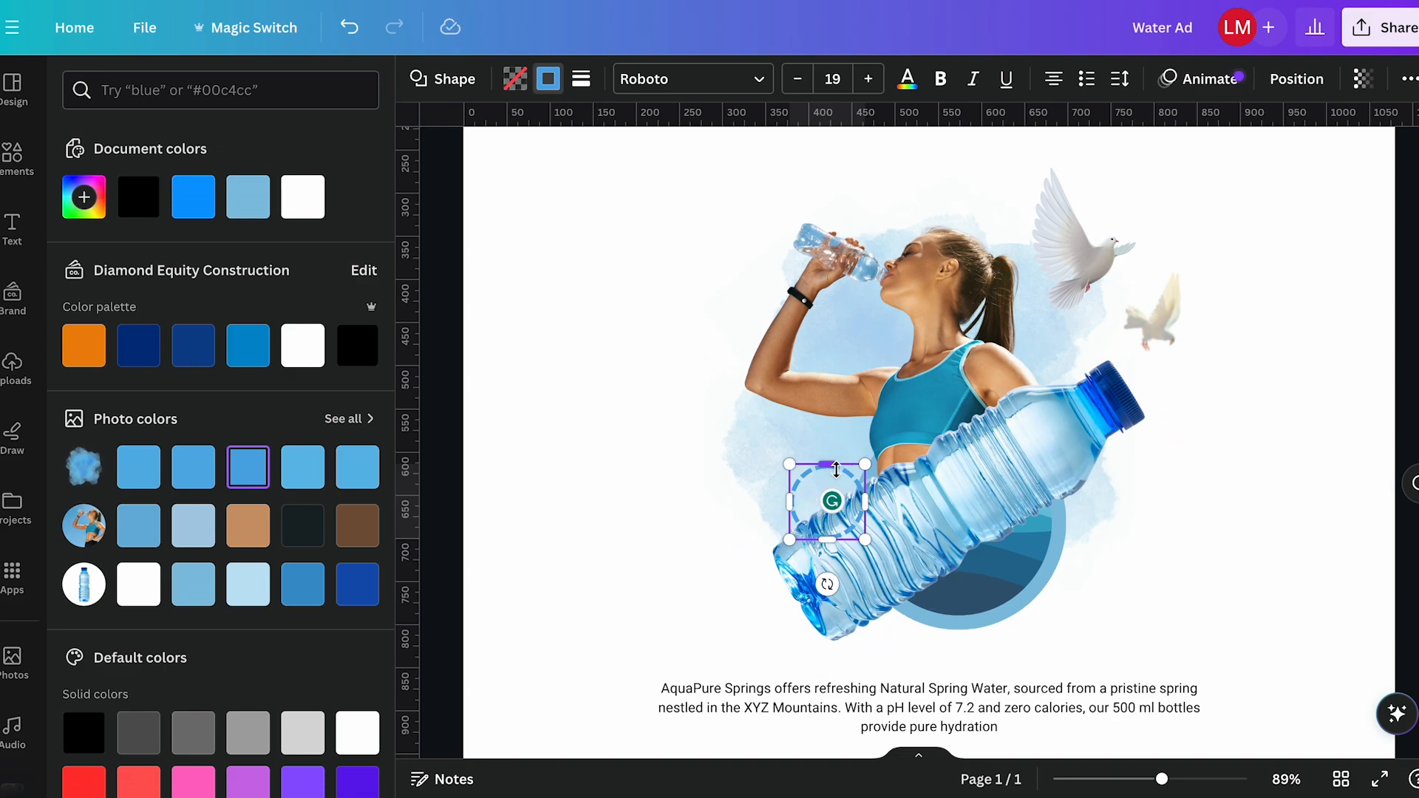
mouse_move(834, 501)
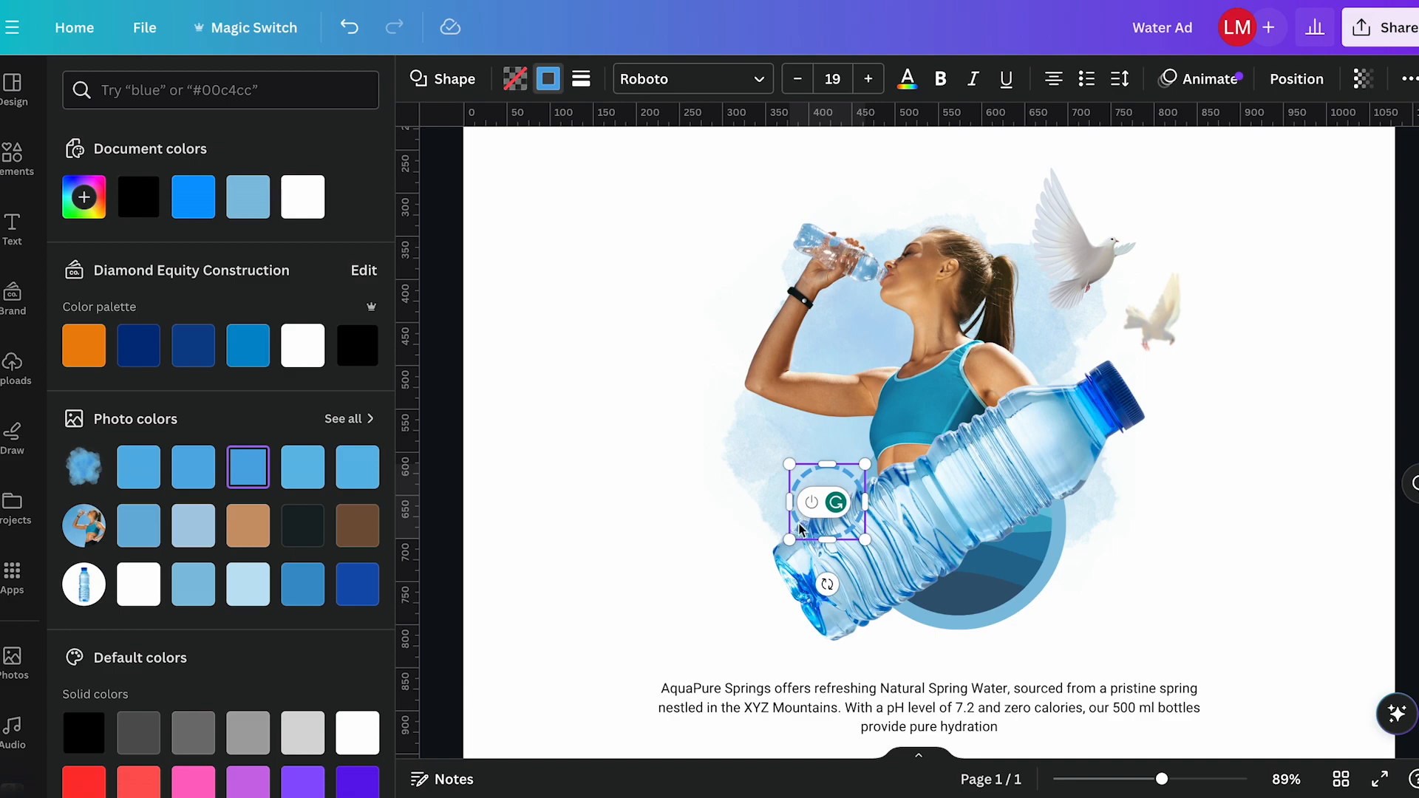
left_click(850, 610)
left_click(818, 495)
left_click_drag(817, 495, 1136, 409)
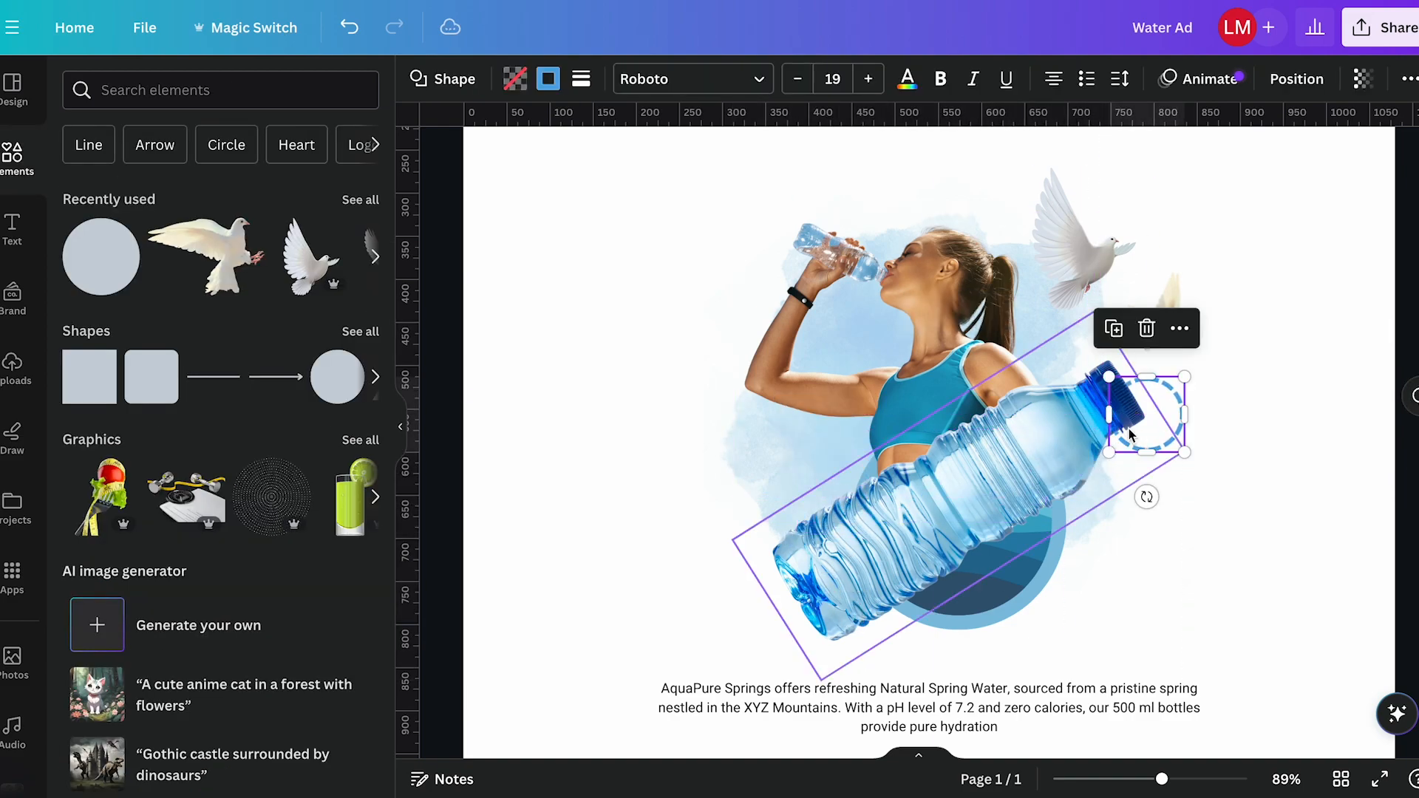
Step: Reduce the border weight of the dashed circle beside the bottle cap to a fine line
left_click(583, 76)
left_click_drag(595, 204, 585, 212)
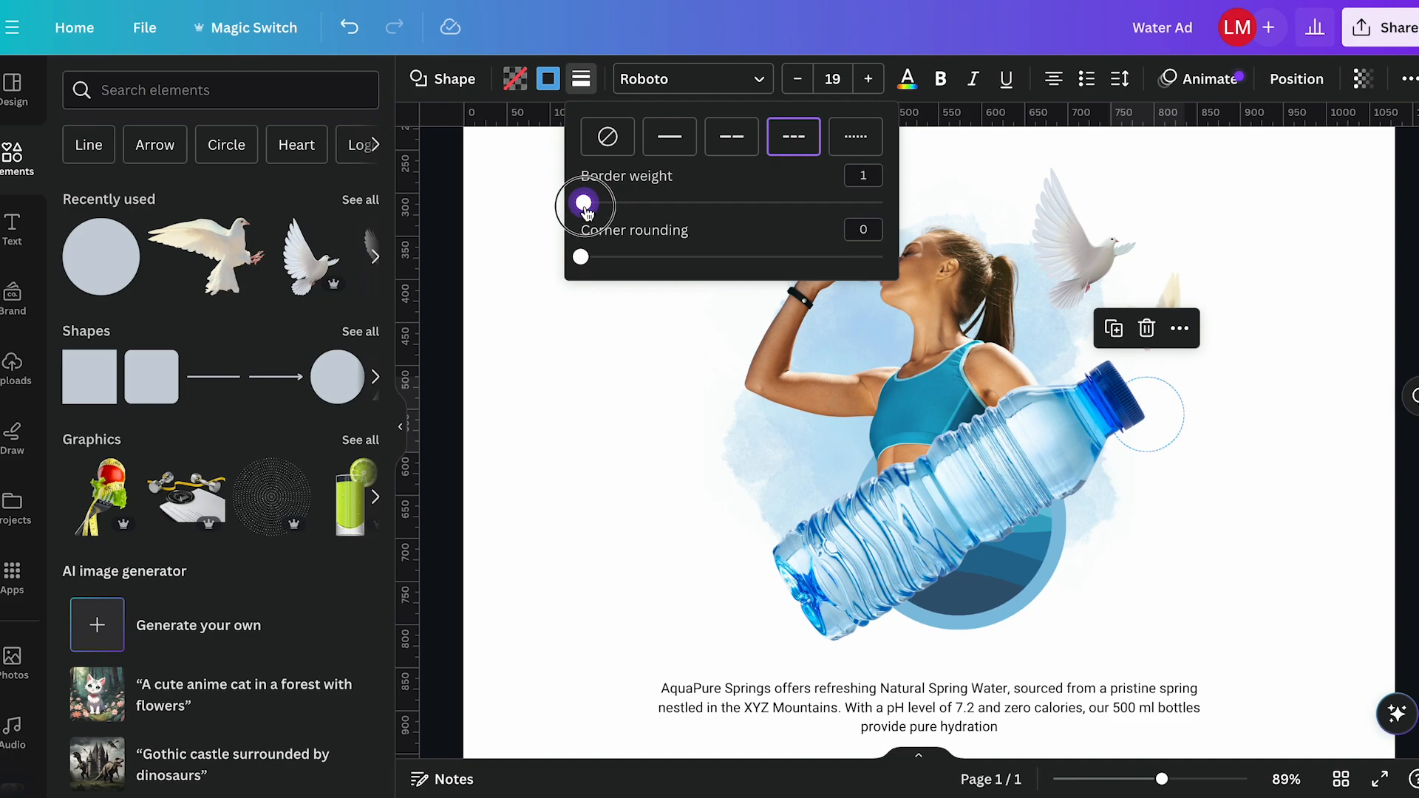
left_click(1143, 437)
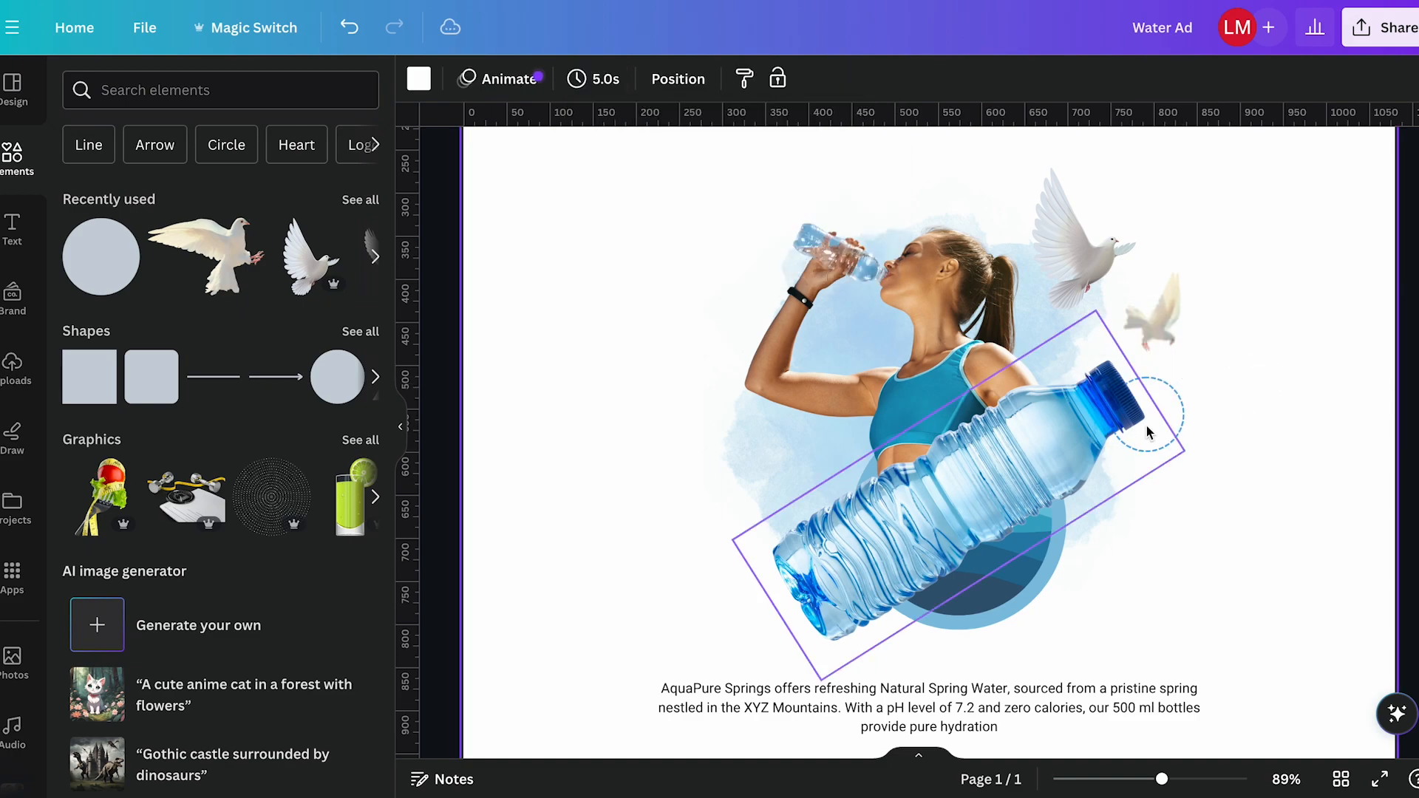
Step: Duplicate the dashed circle, place the copy at the woman's bent elbow and scale it down
left_click_drag(1183, 416, 745, 397)
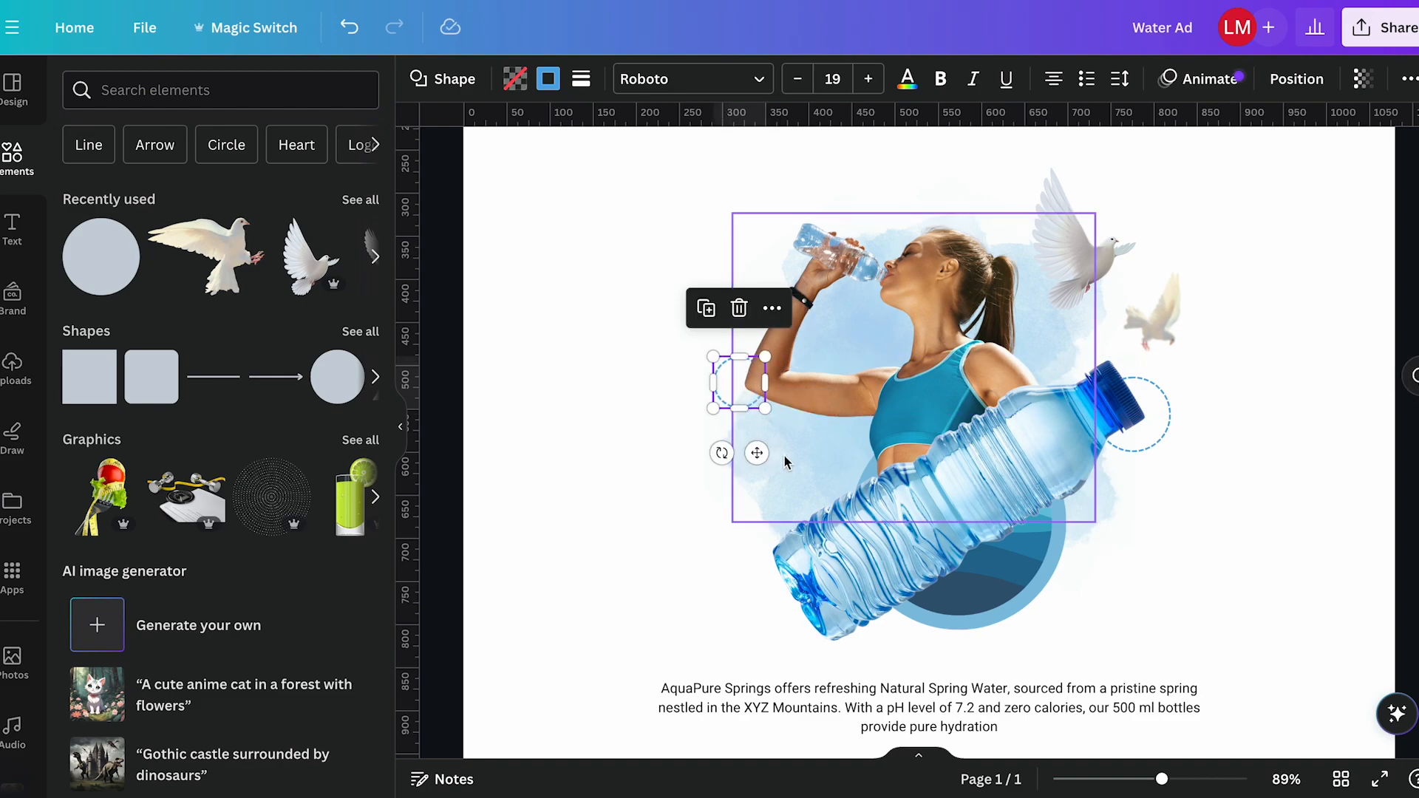
left_click_drag(713, 357, 724, 368)
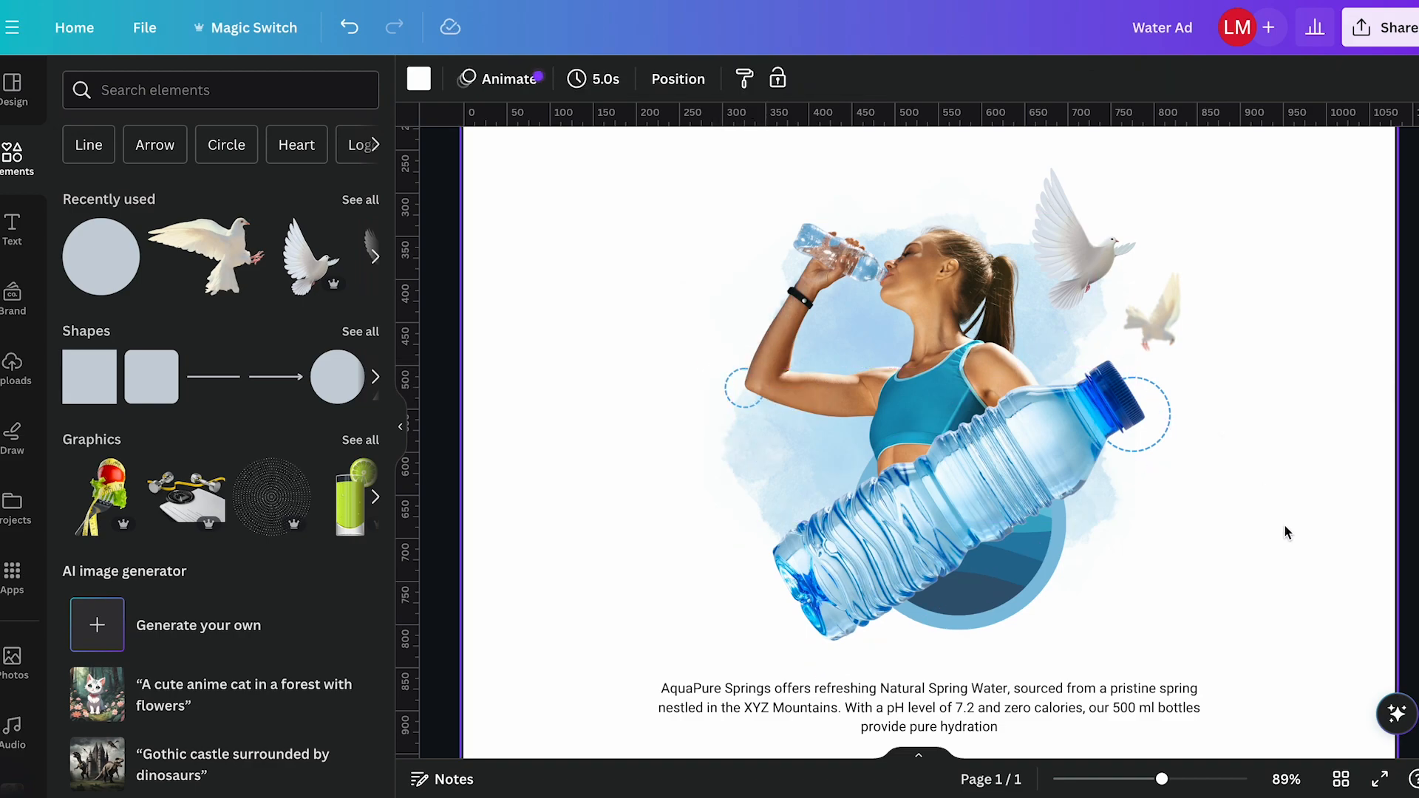
left_click(936, 453)
Step: Add a square shape and resize it into a small narrow vertical bar below the woman's elbow, beside the bottle's base
scroll(936, 454, "down", 3)
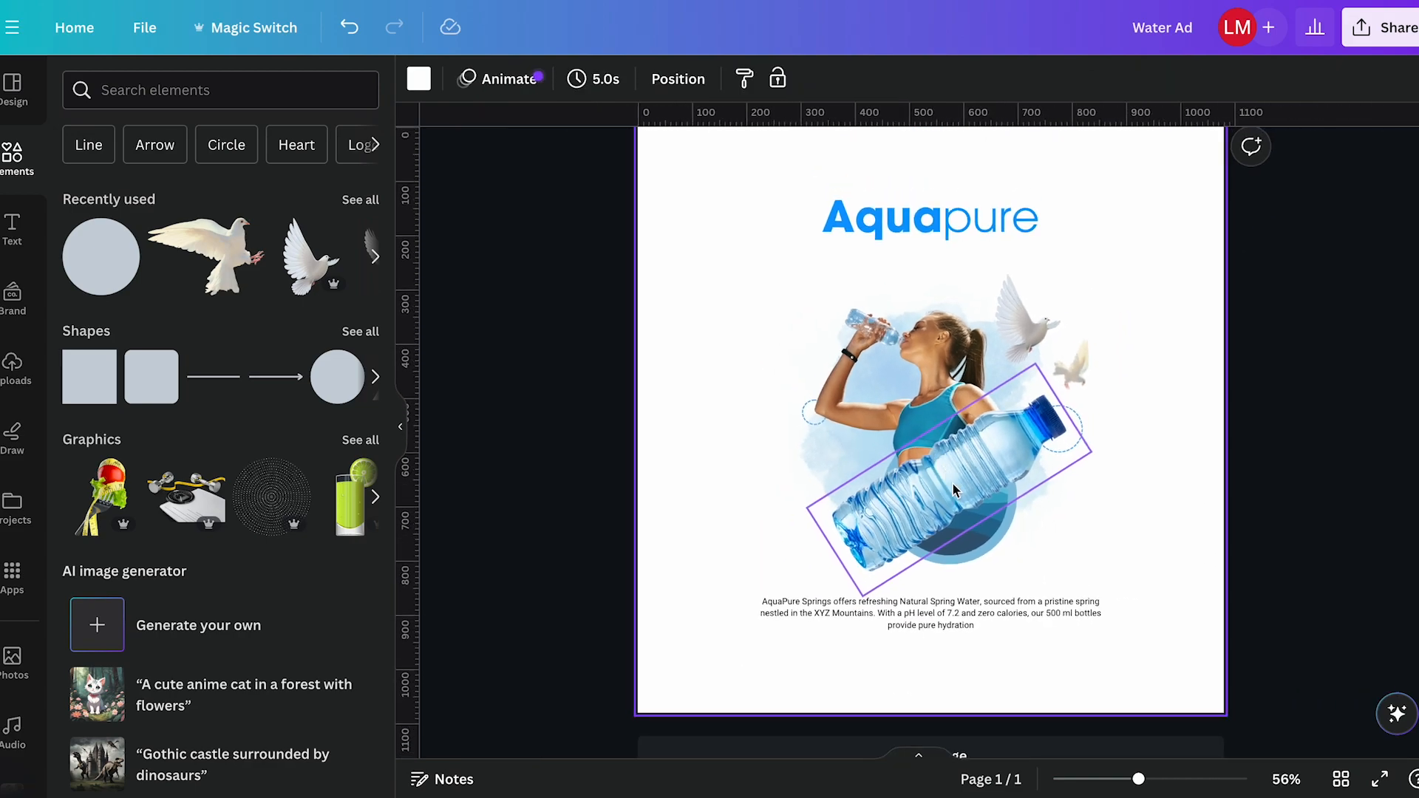
scroll(953, 483, "down", 1)
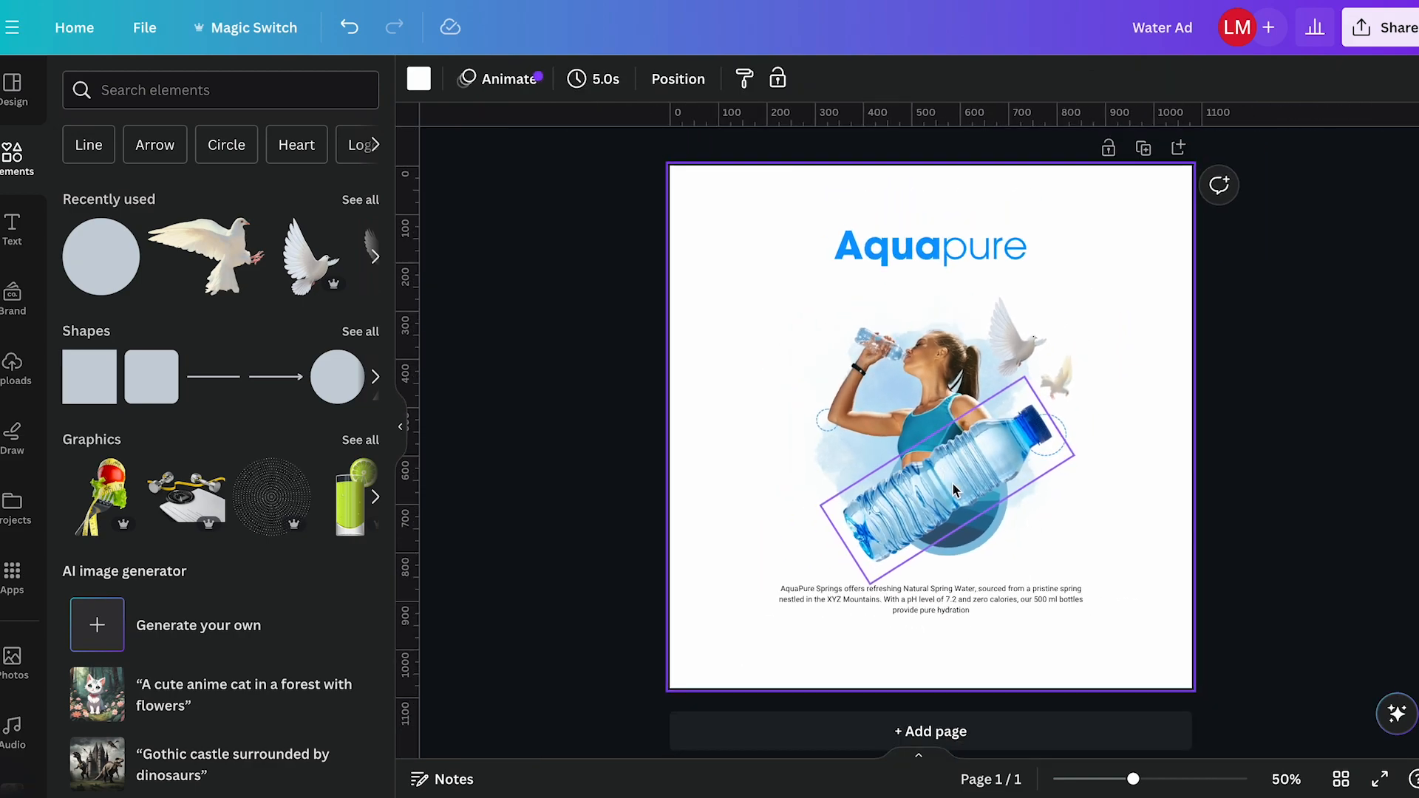
left_click(84, 398)
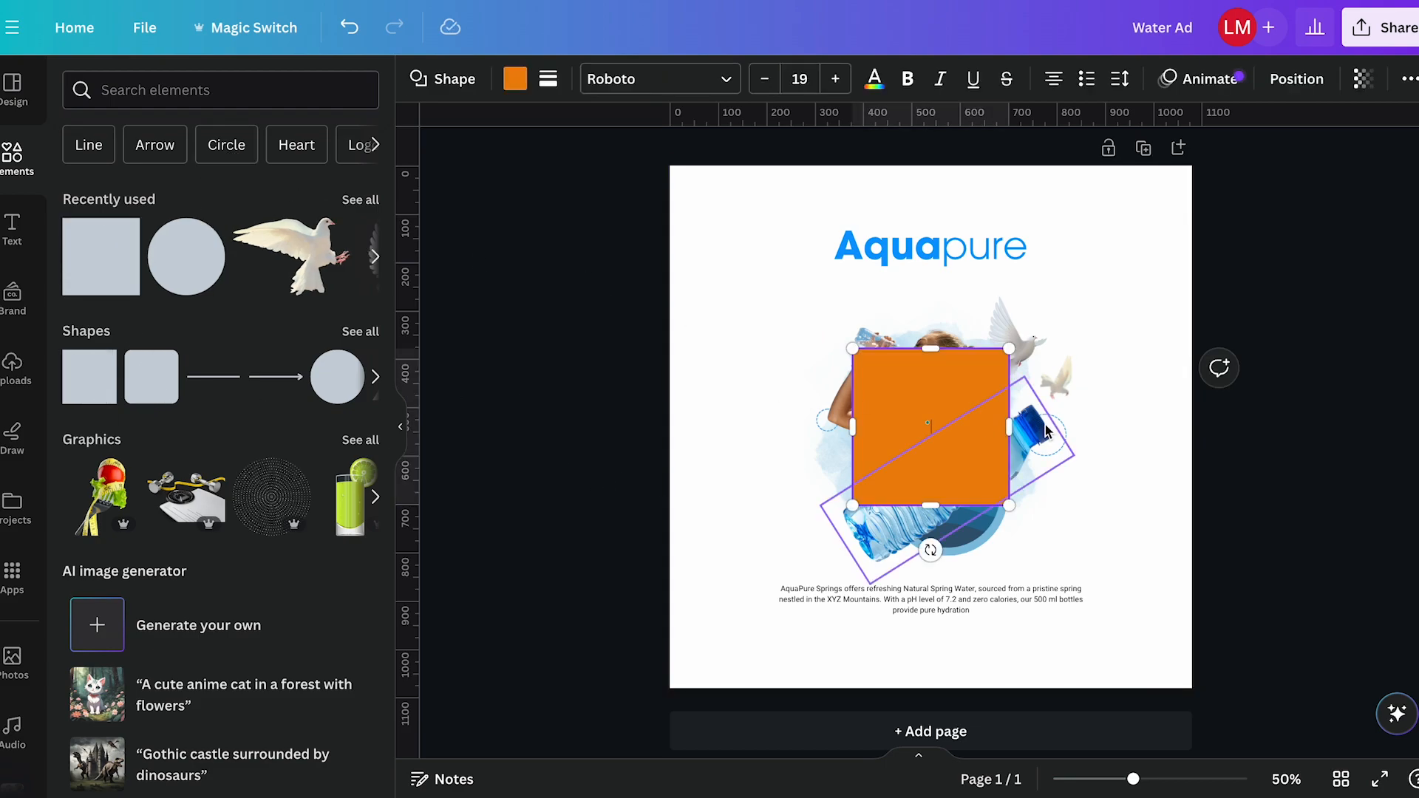
left_click_drag(1010, 435, 871, 435)
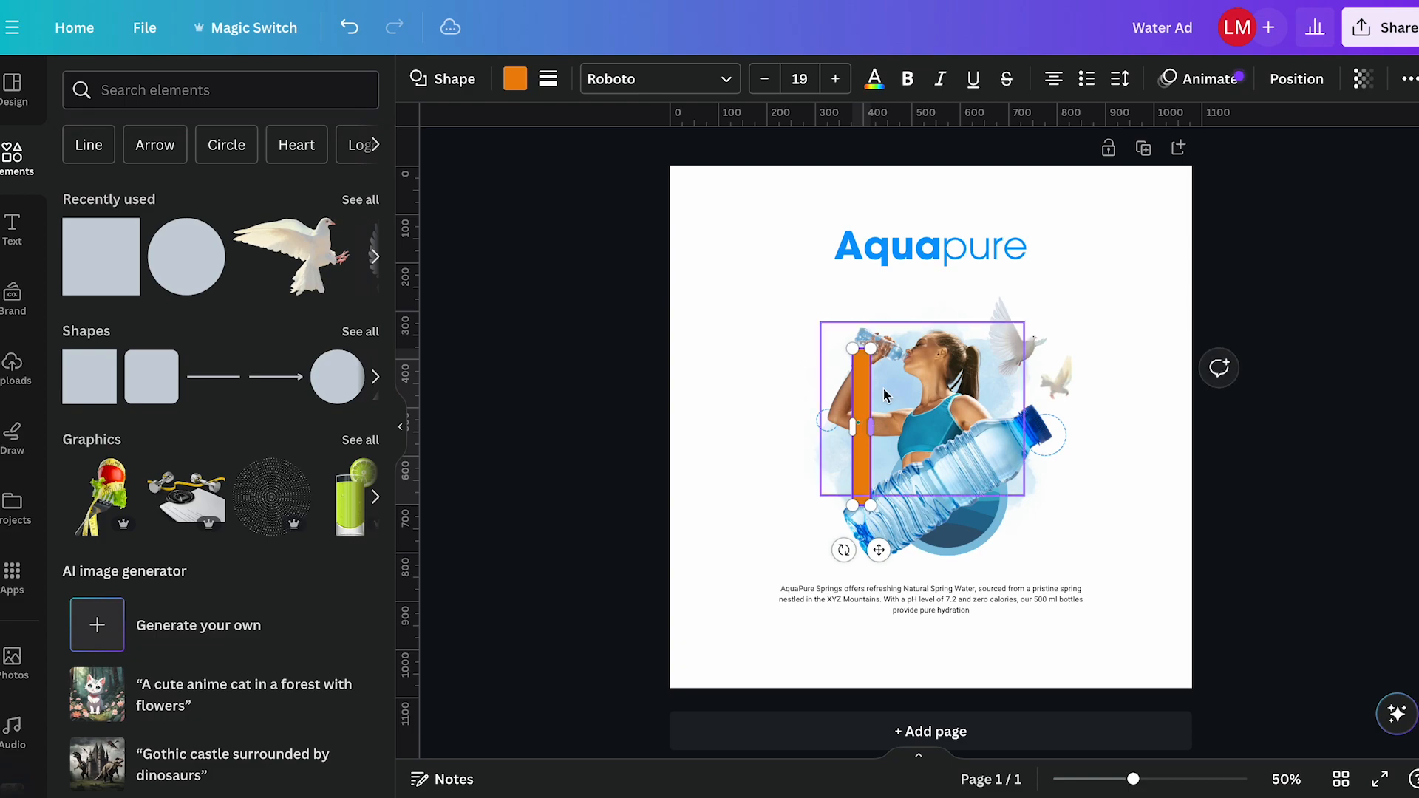
left_click_drag(854, 427, 816, 508)
left_click_drag(843, 348, 827, 474)
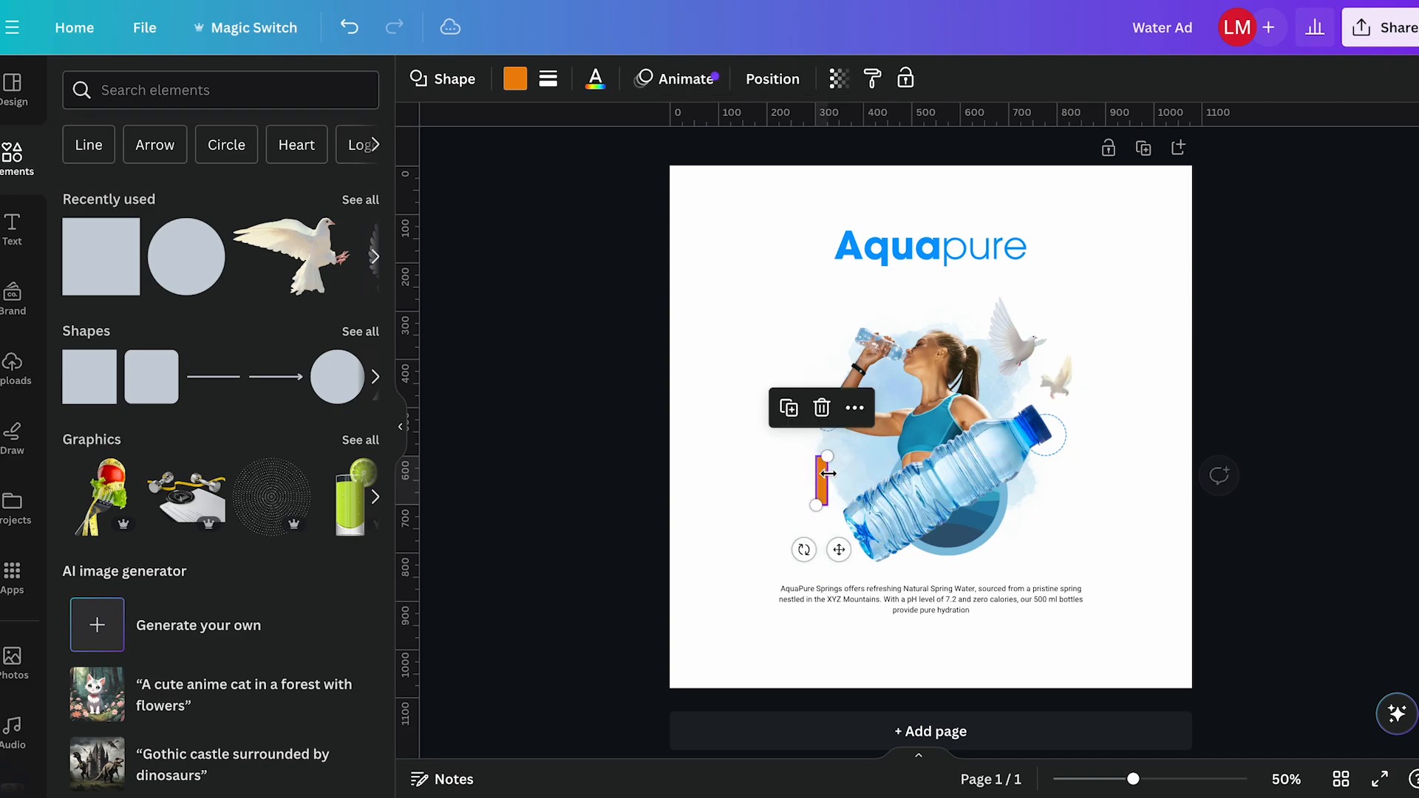
Step: Fill the small vertical bar with the pale blue from the woman photo's colors
left_click(515, 78)
left_click(248, 522)
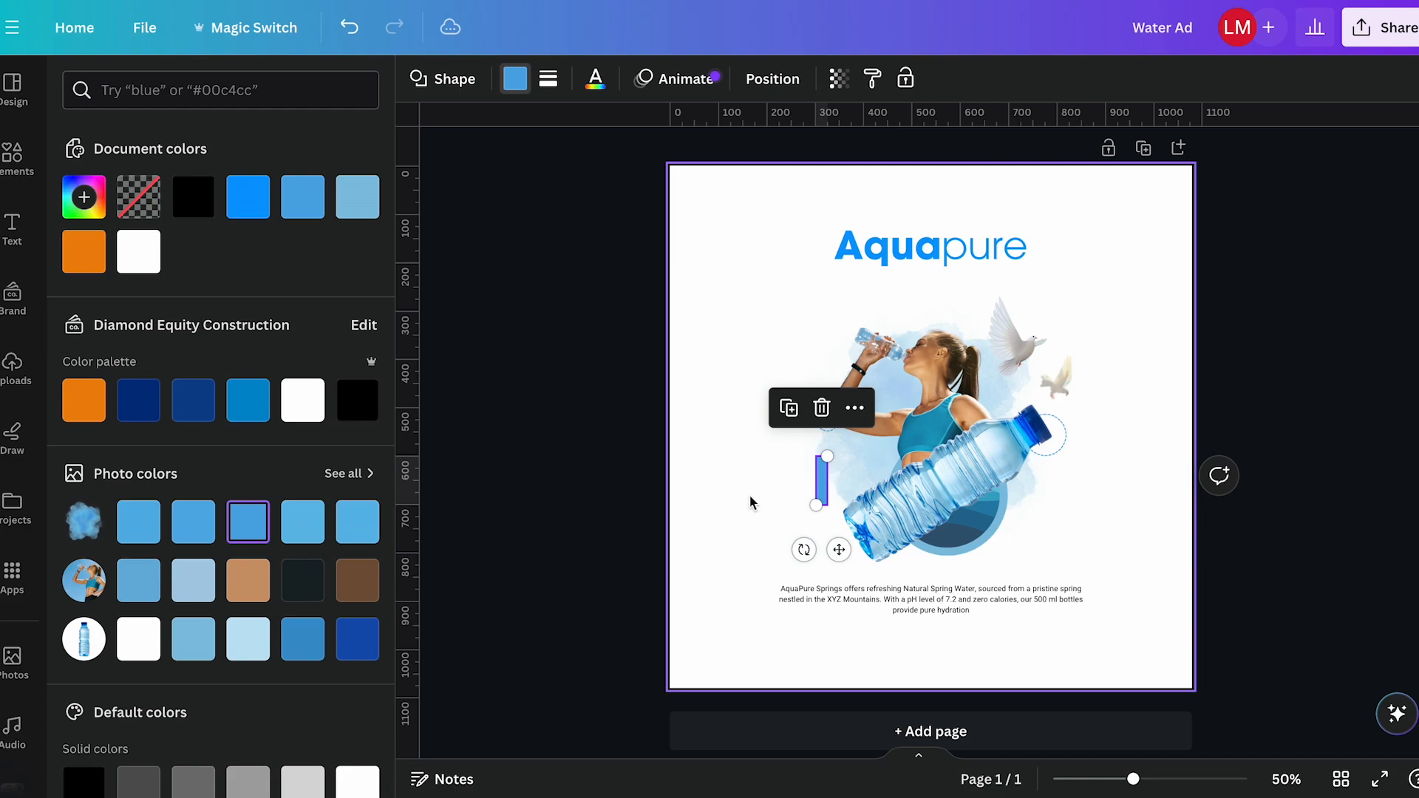
left_click(707, 454)
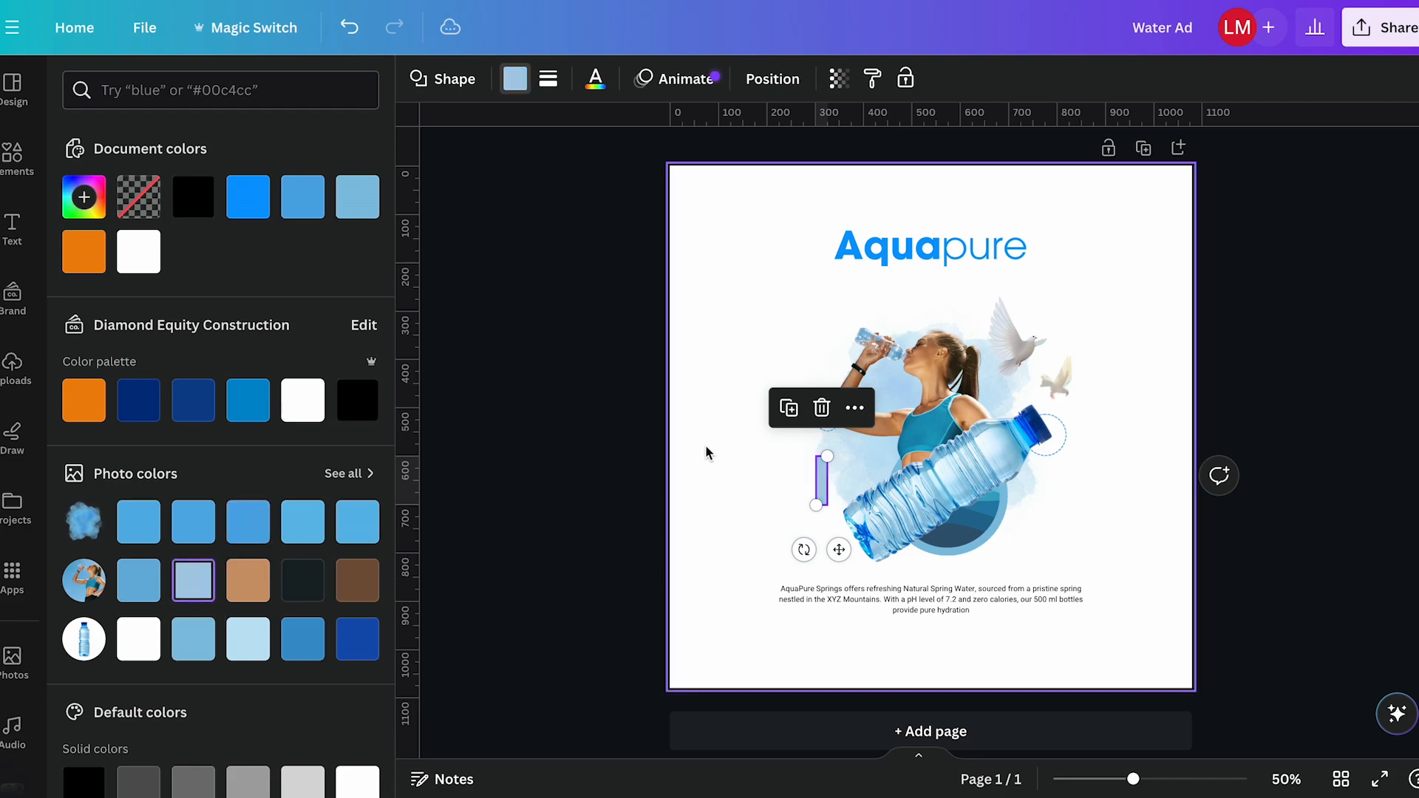
Step: Reposition the small pale blue vertical bar slightly outward from the bottle's base, below the woman's elbow
left_click_drag(818, 481, 826, 477)
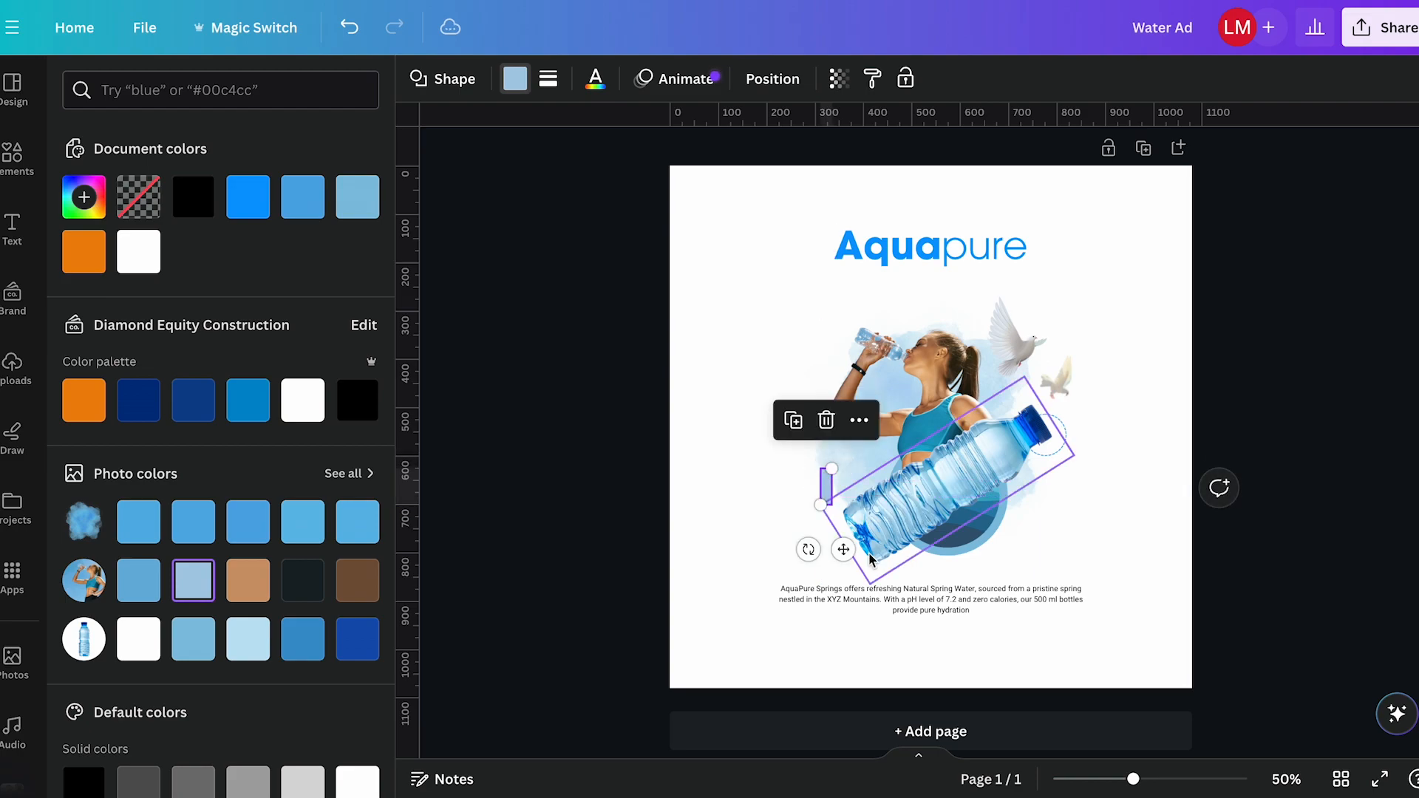
left_click_drag(850, 545, 842, 533)
left_click(716, 574)
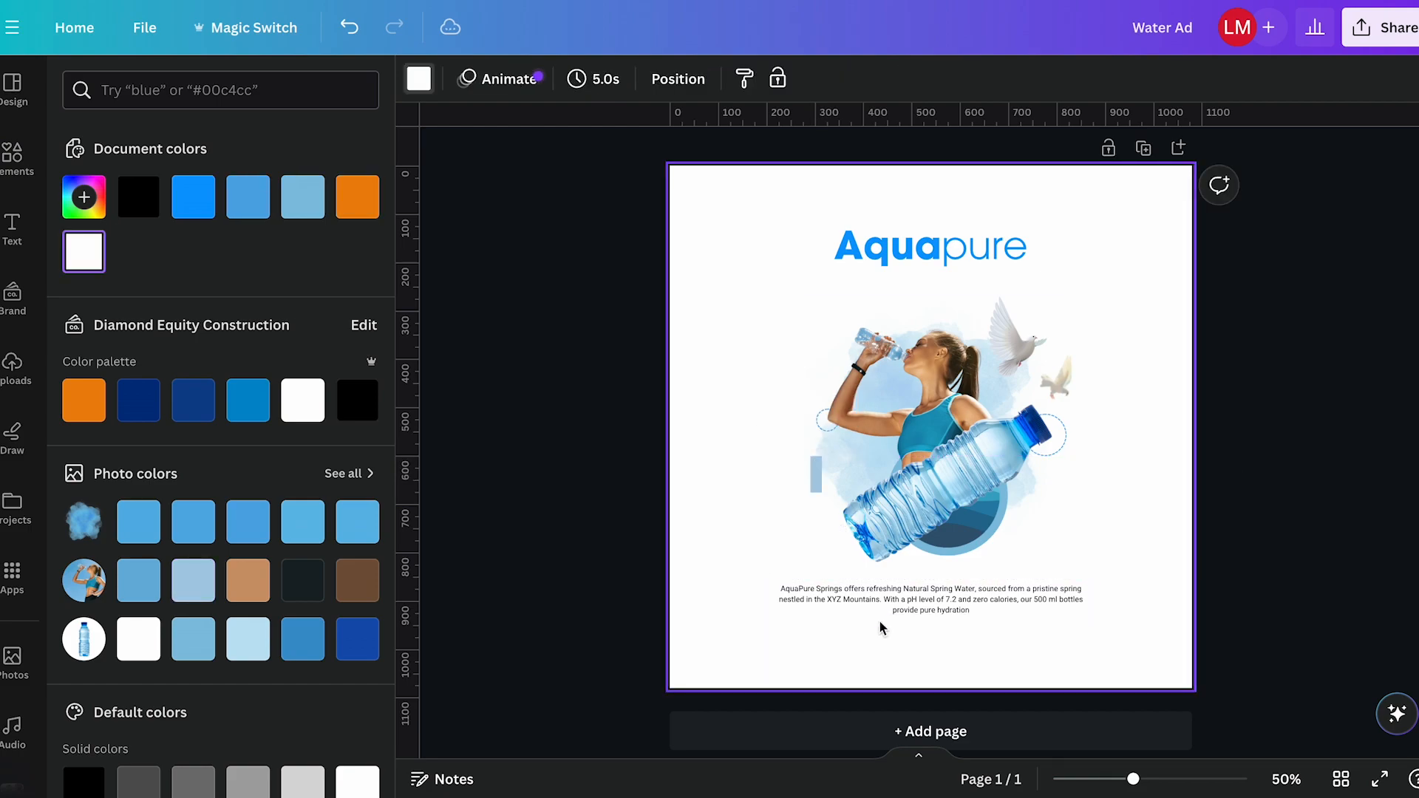
Step: Add a bold subheading reading "Quench your thirst with Aquapure" below the description paragraph
left_click(900, 606)
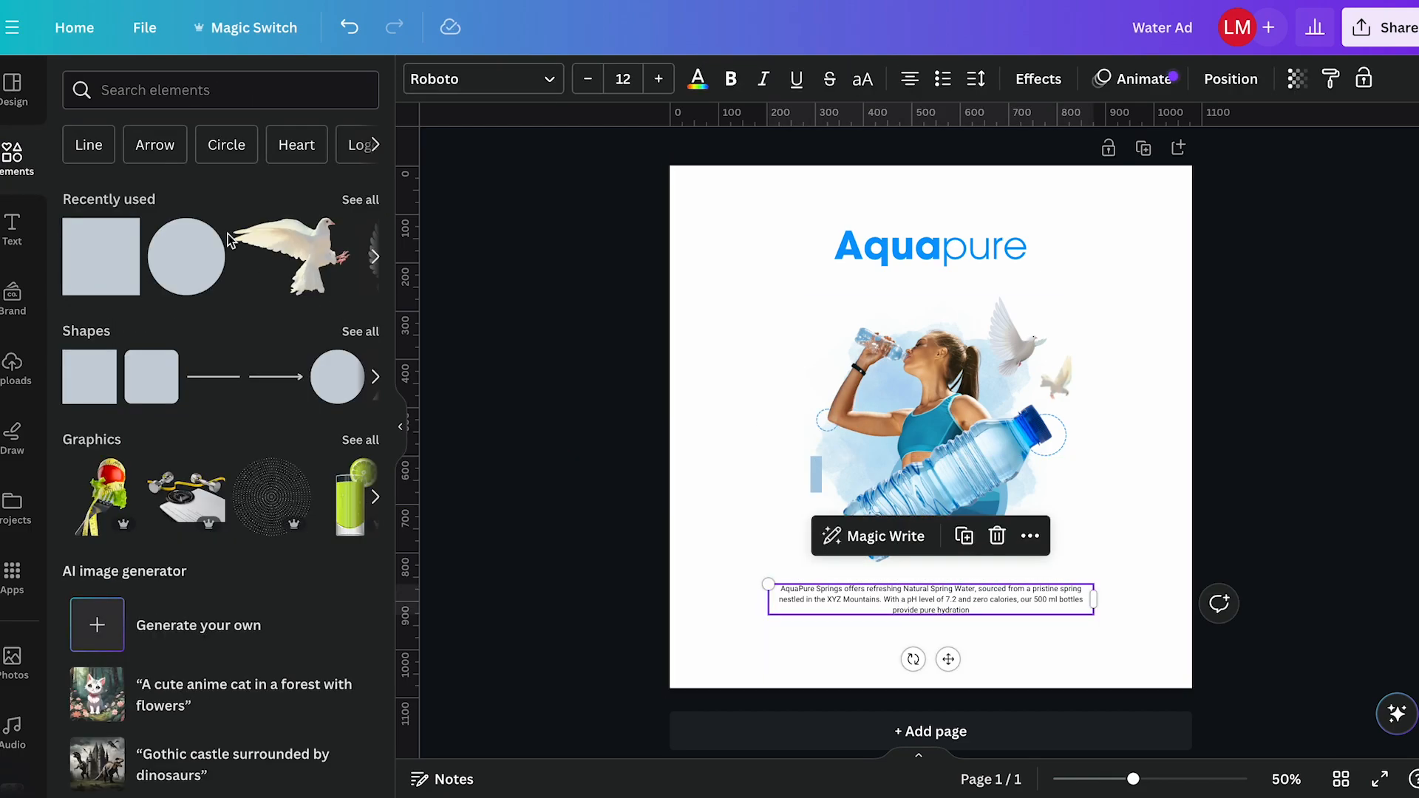
left_click(12, 238)
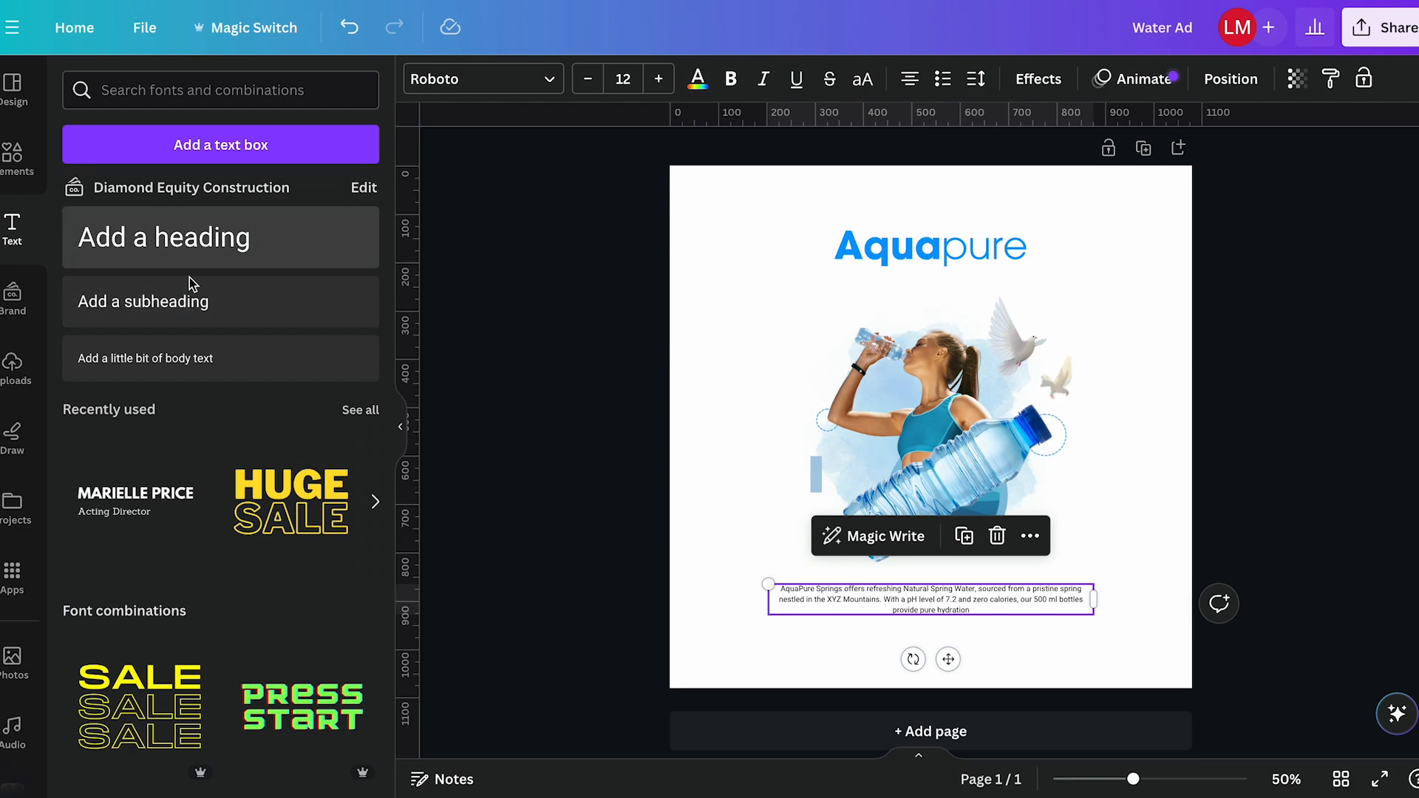
left_click(168, 303)
left_click_drag(948, 673, 948, 687)
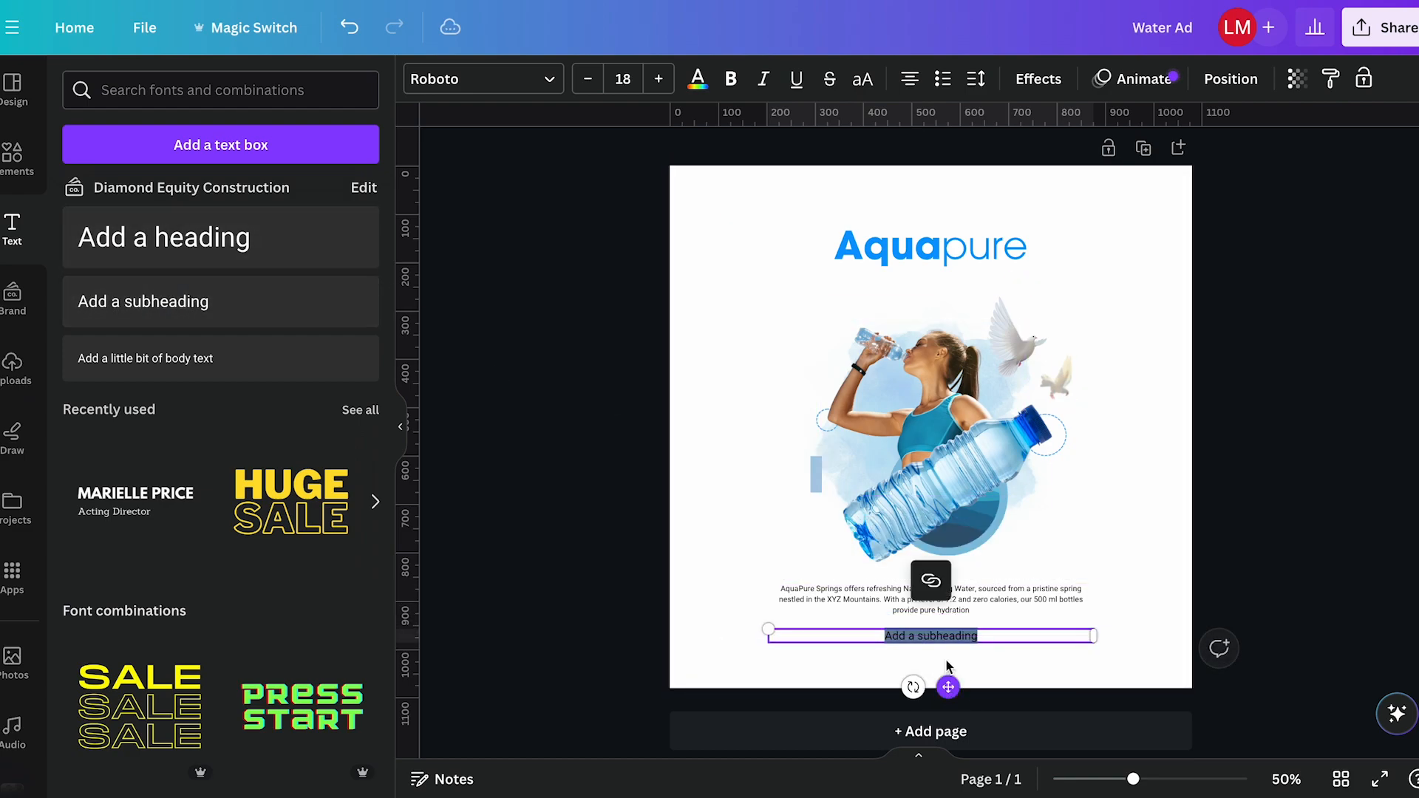
left_click(730, 78)
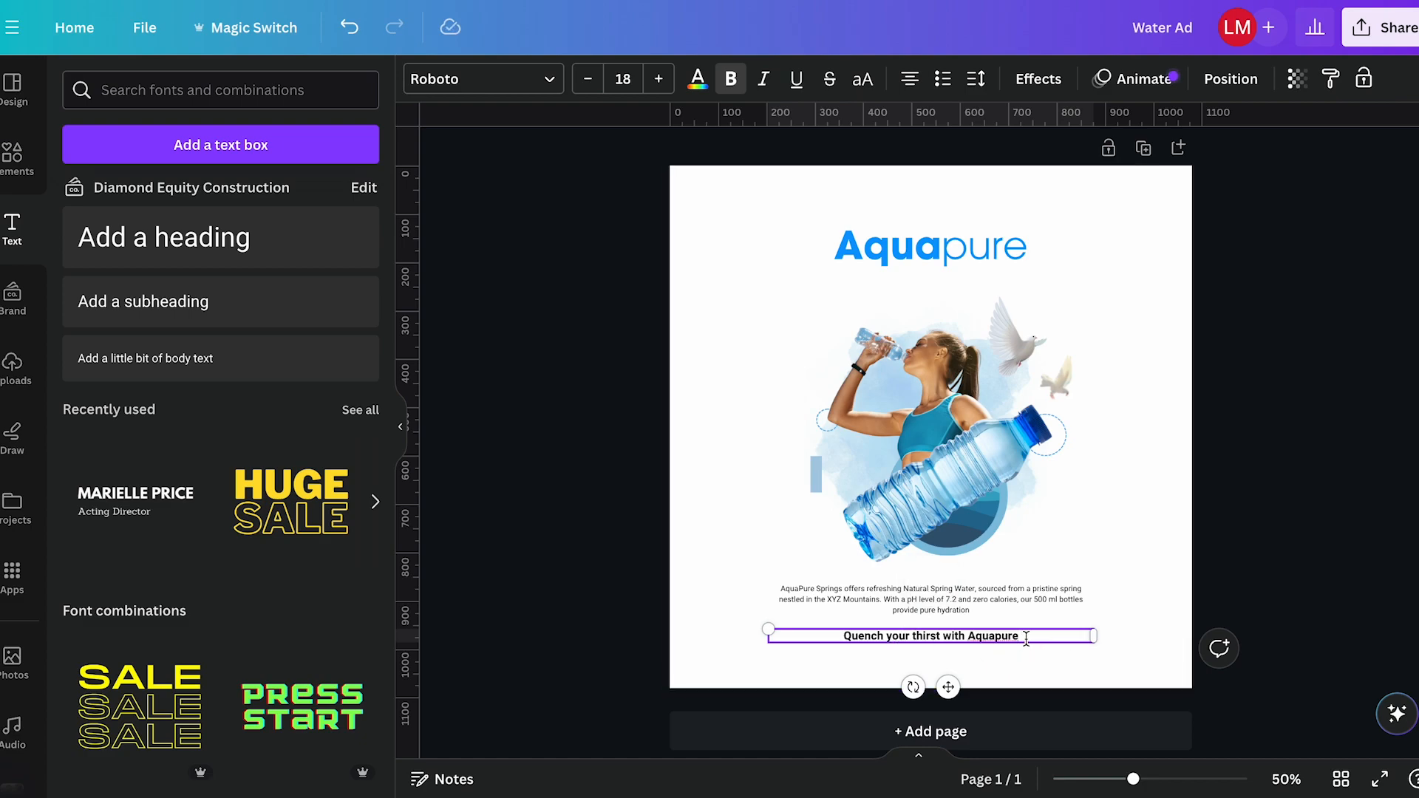
Step: Move the tagline slightly closer to the description paragraph and color it the bright blue of the Aquapure heading
double_click(1026, 638)
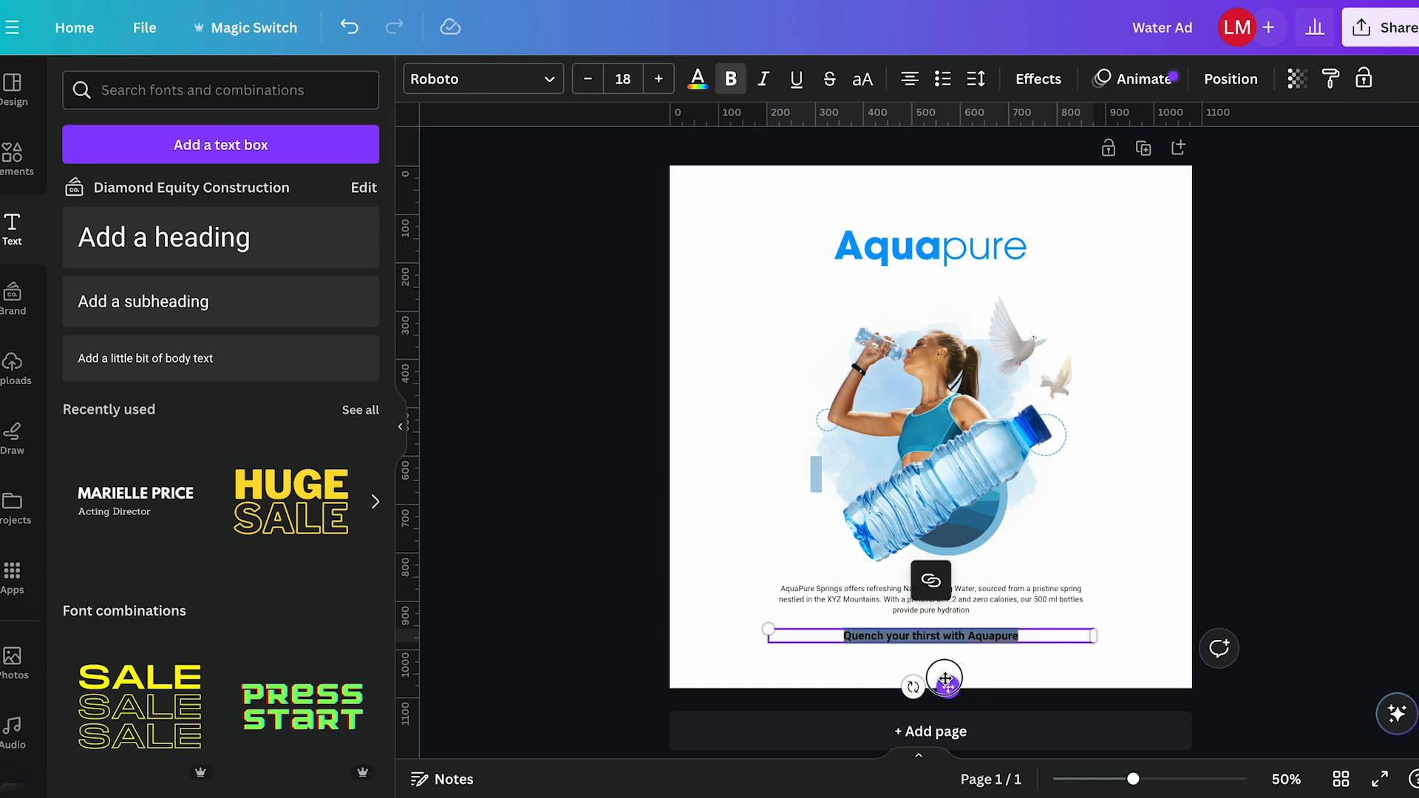
left_click_drag(946, 689, 945, 687)
left_click(697, 78)
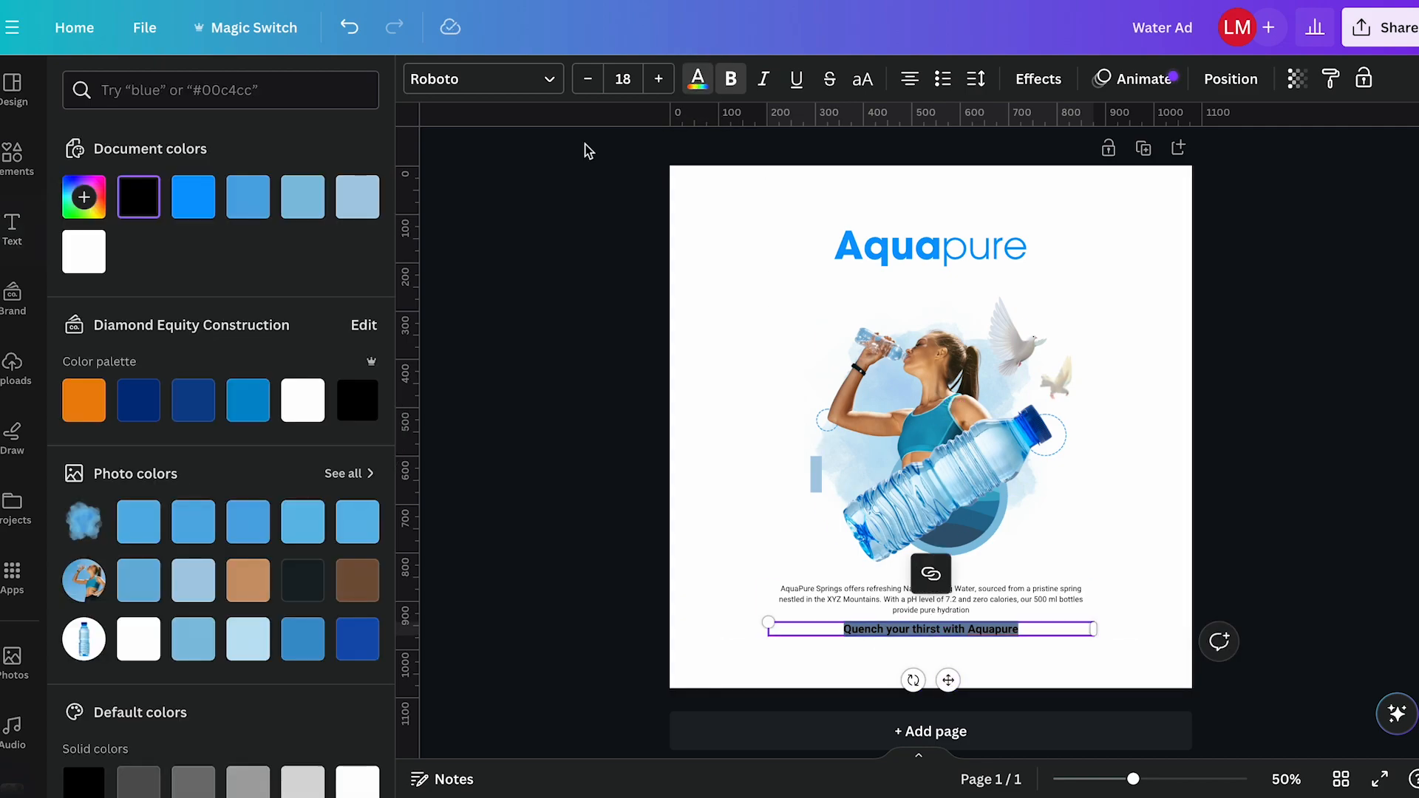
left_click(247, 200)
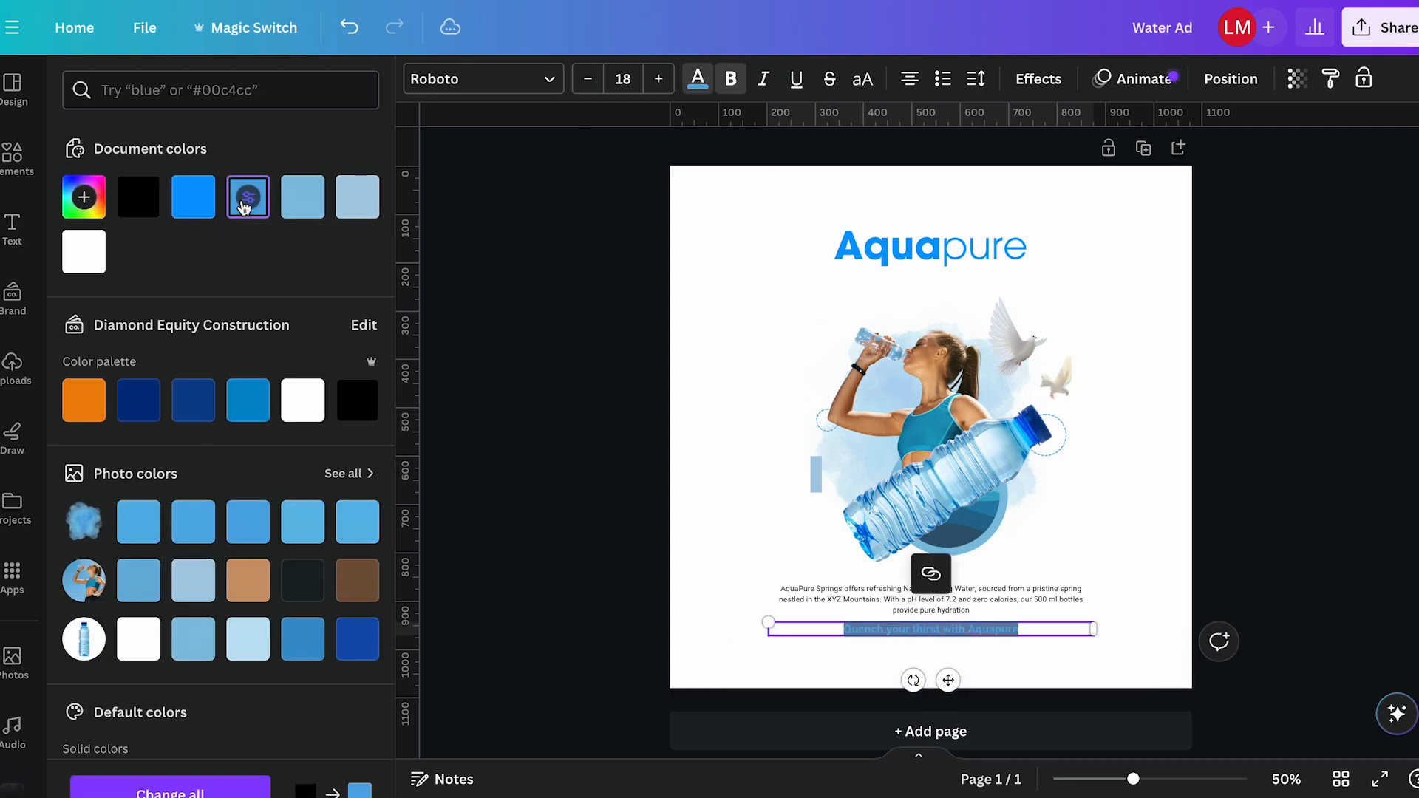
left_click(193, 197)
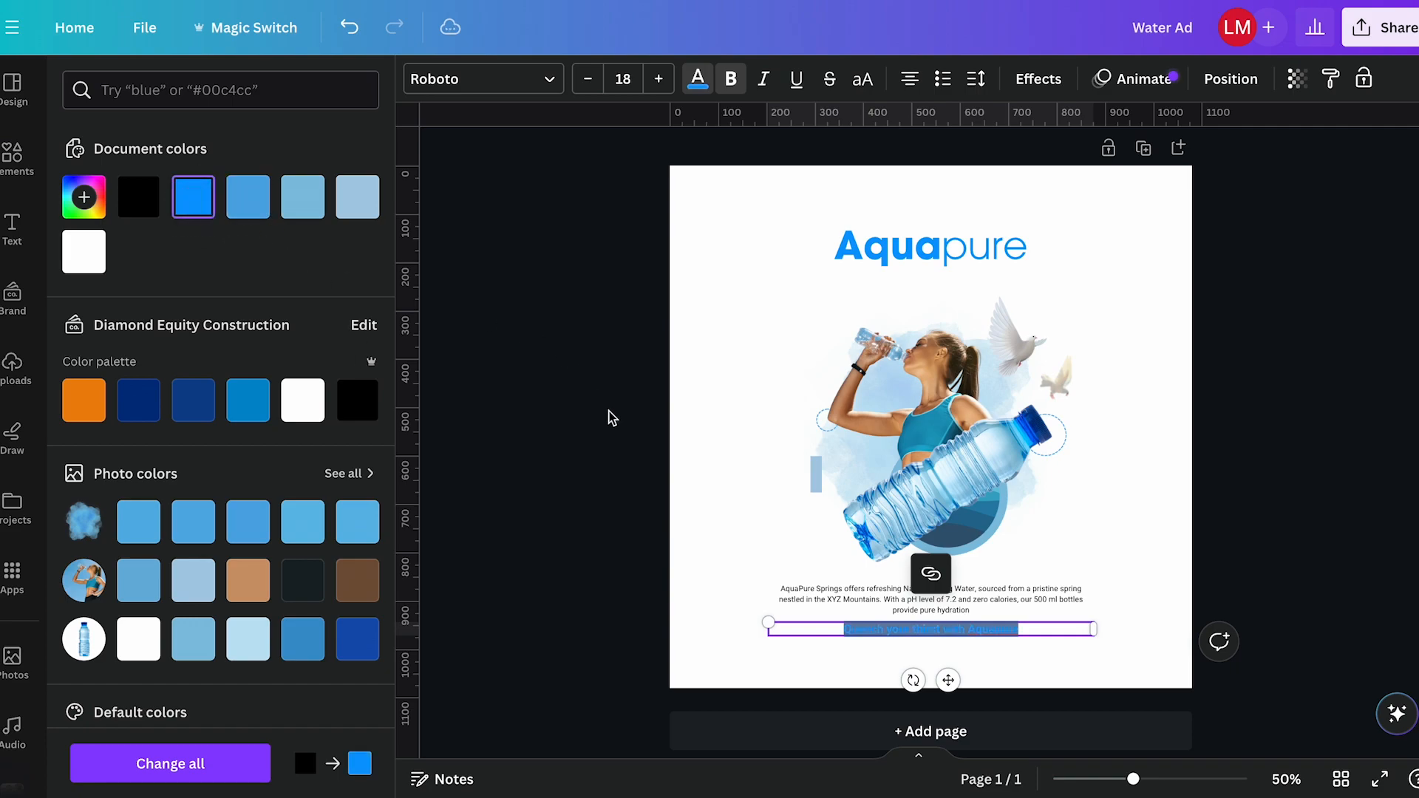
left_click(610, 416)
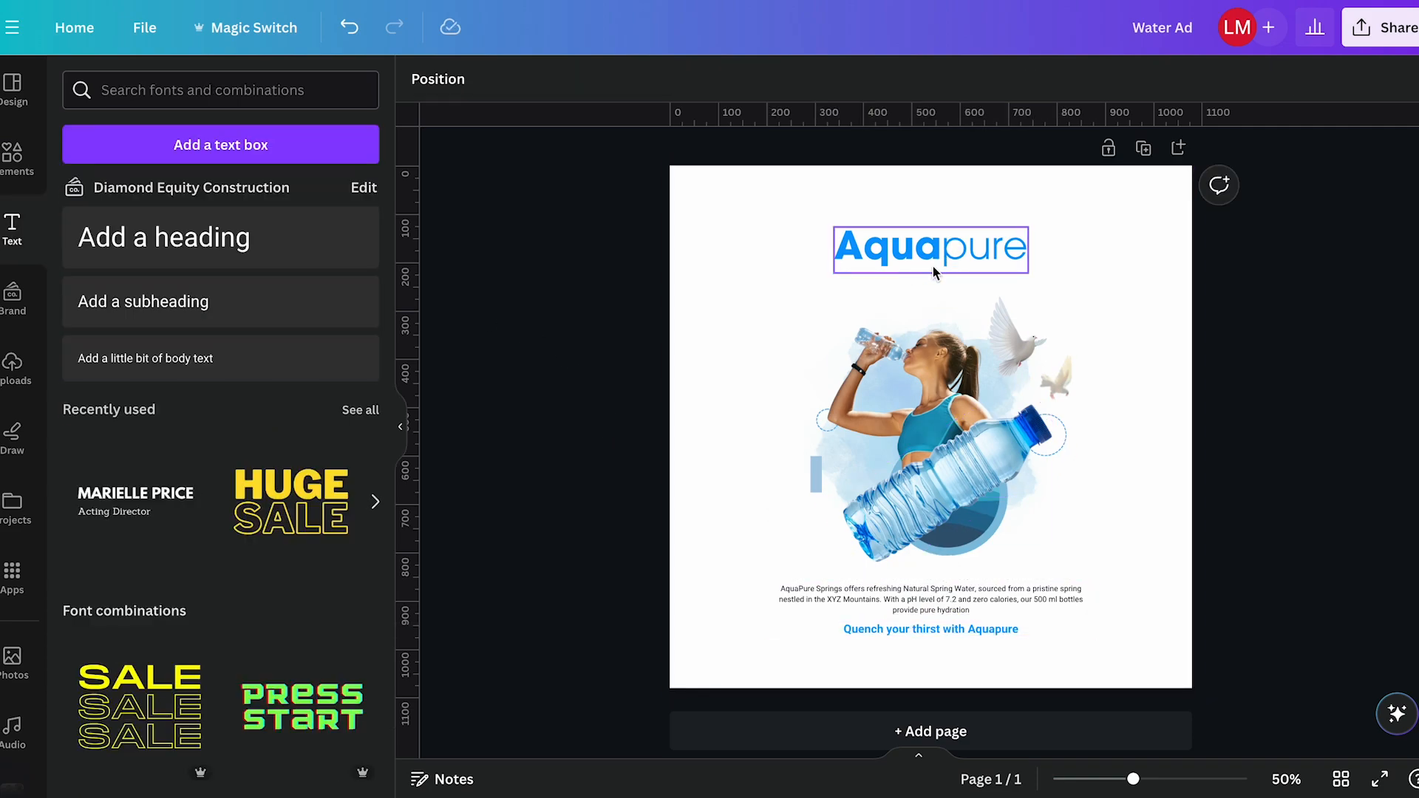
left_click(1129, 278)
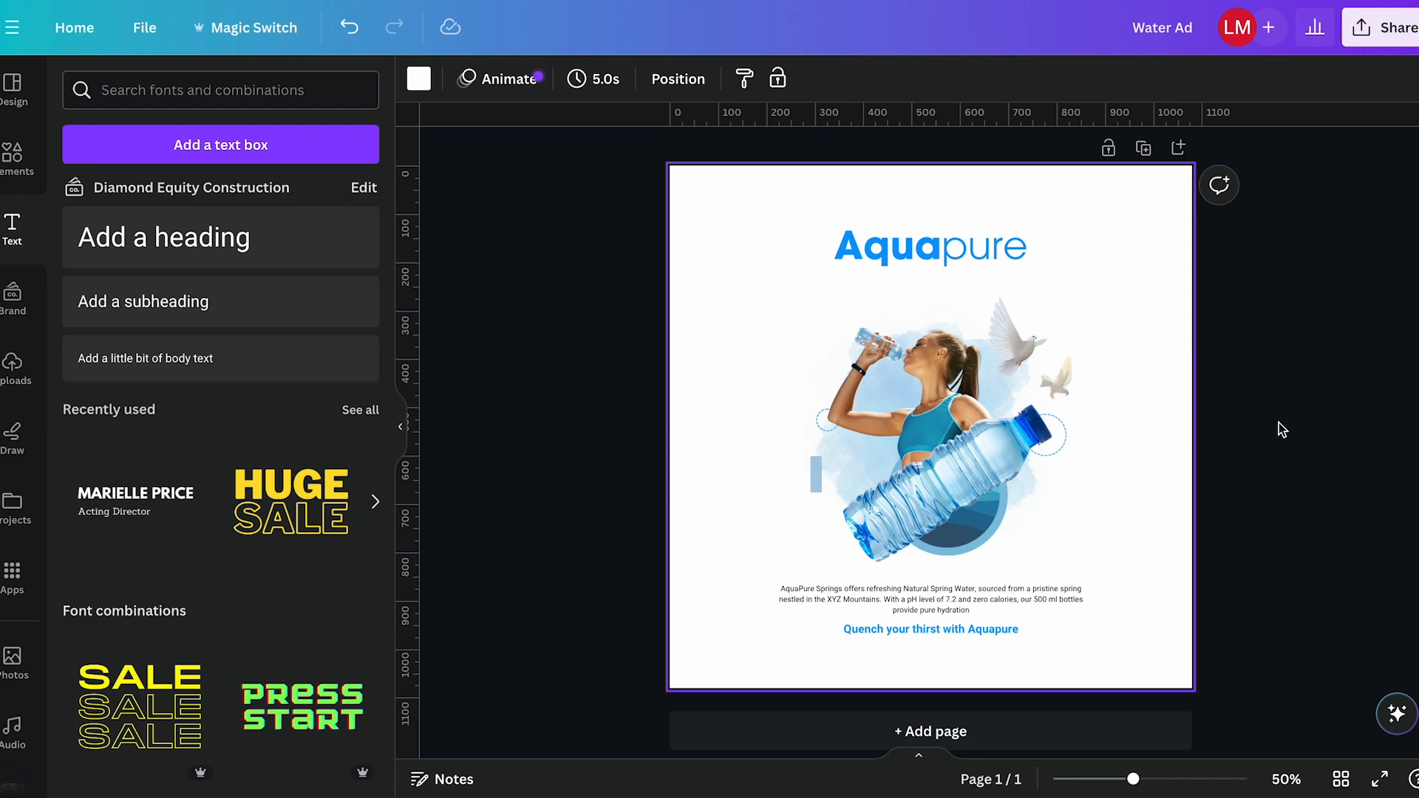